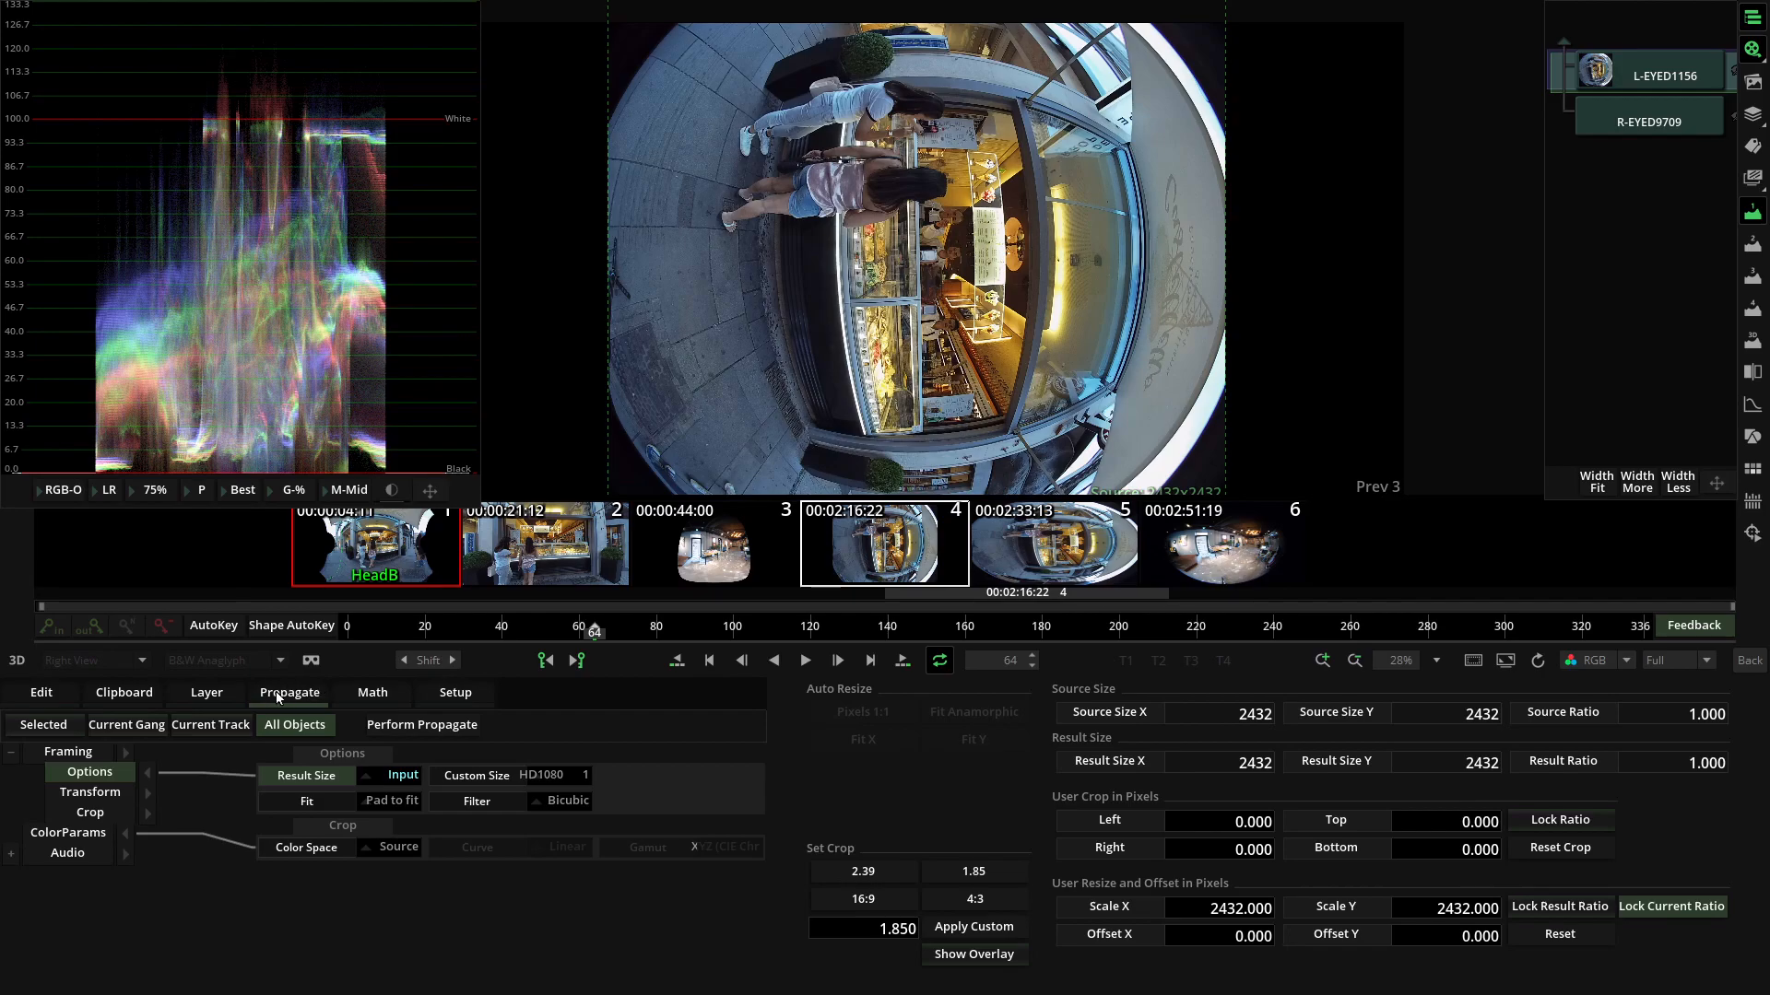
Propagate the L-EYED1156 clip's Framing parameters to all objects and return to the timeline.
click(84, 760)
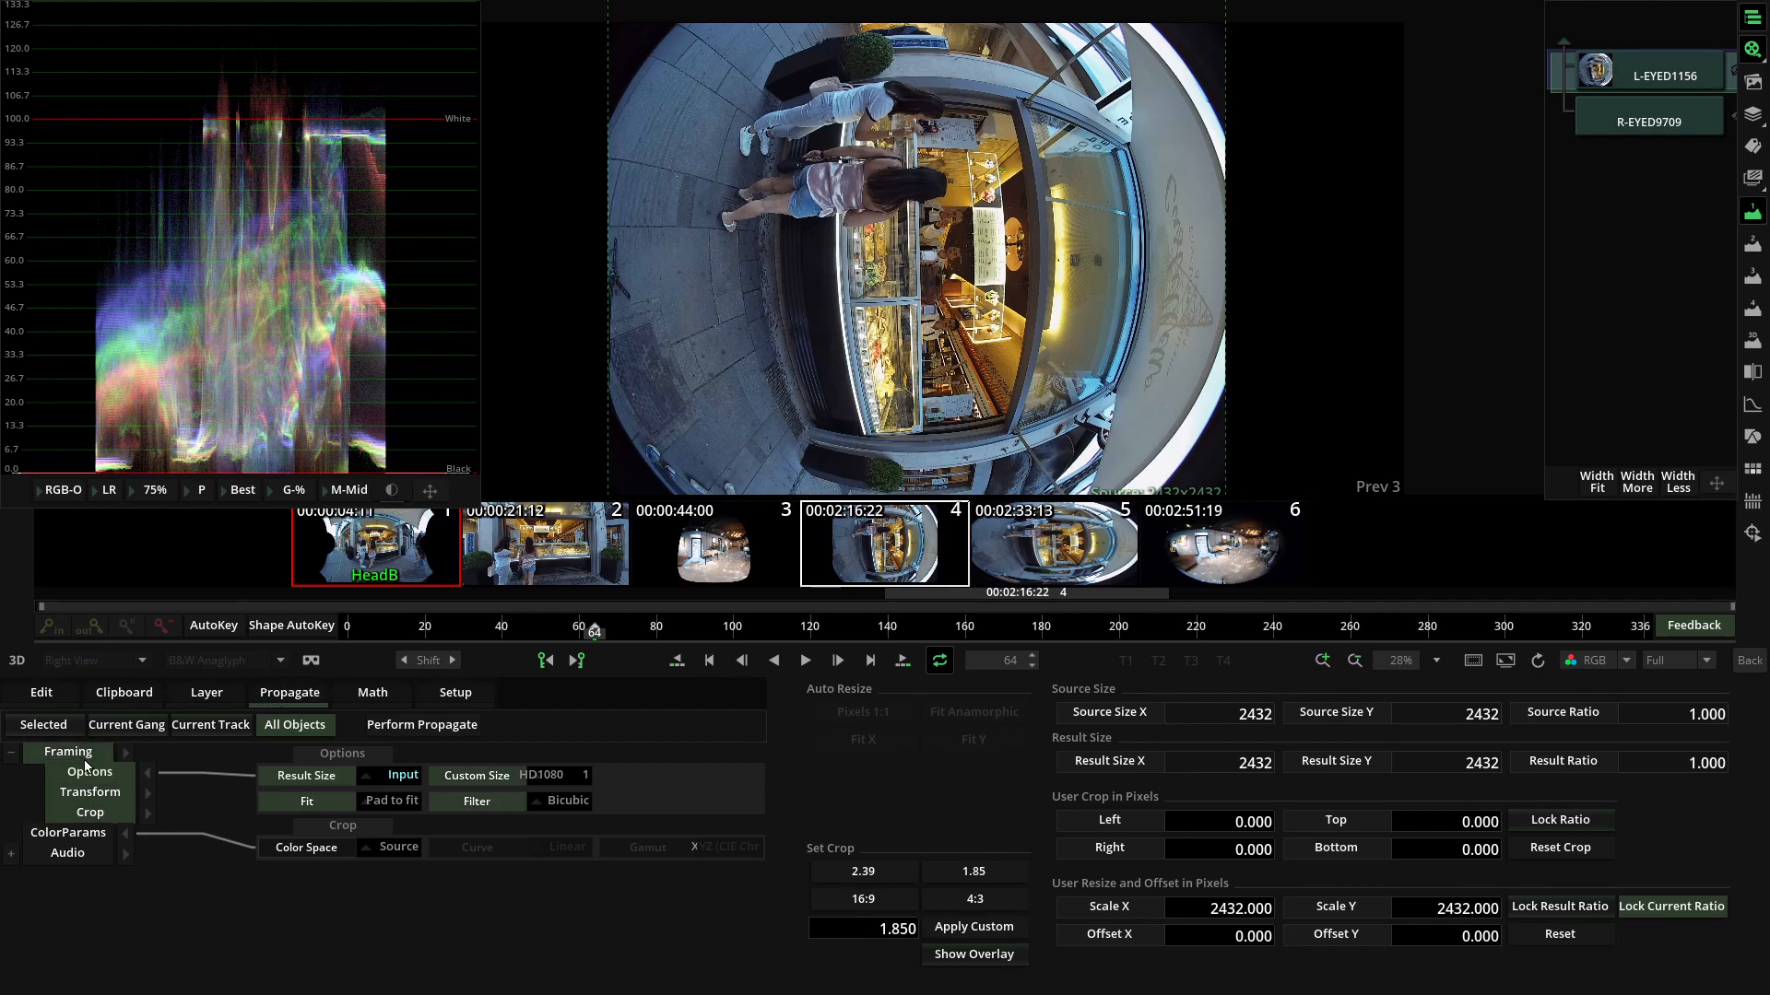
click(400, 725)
click(345, 784)
click(1749, 661)
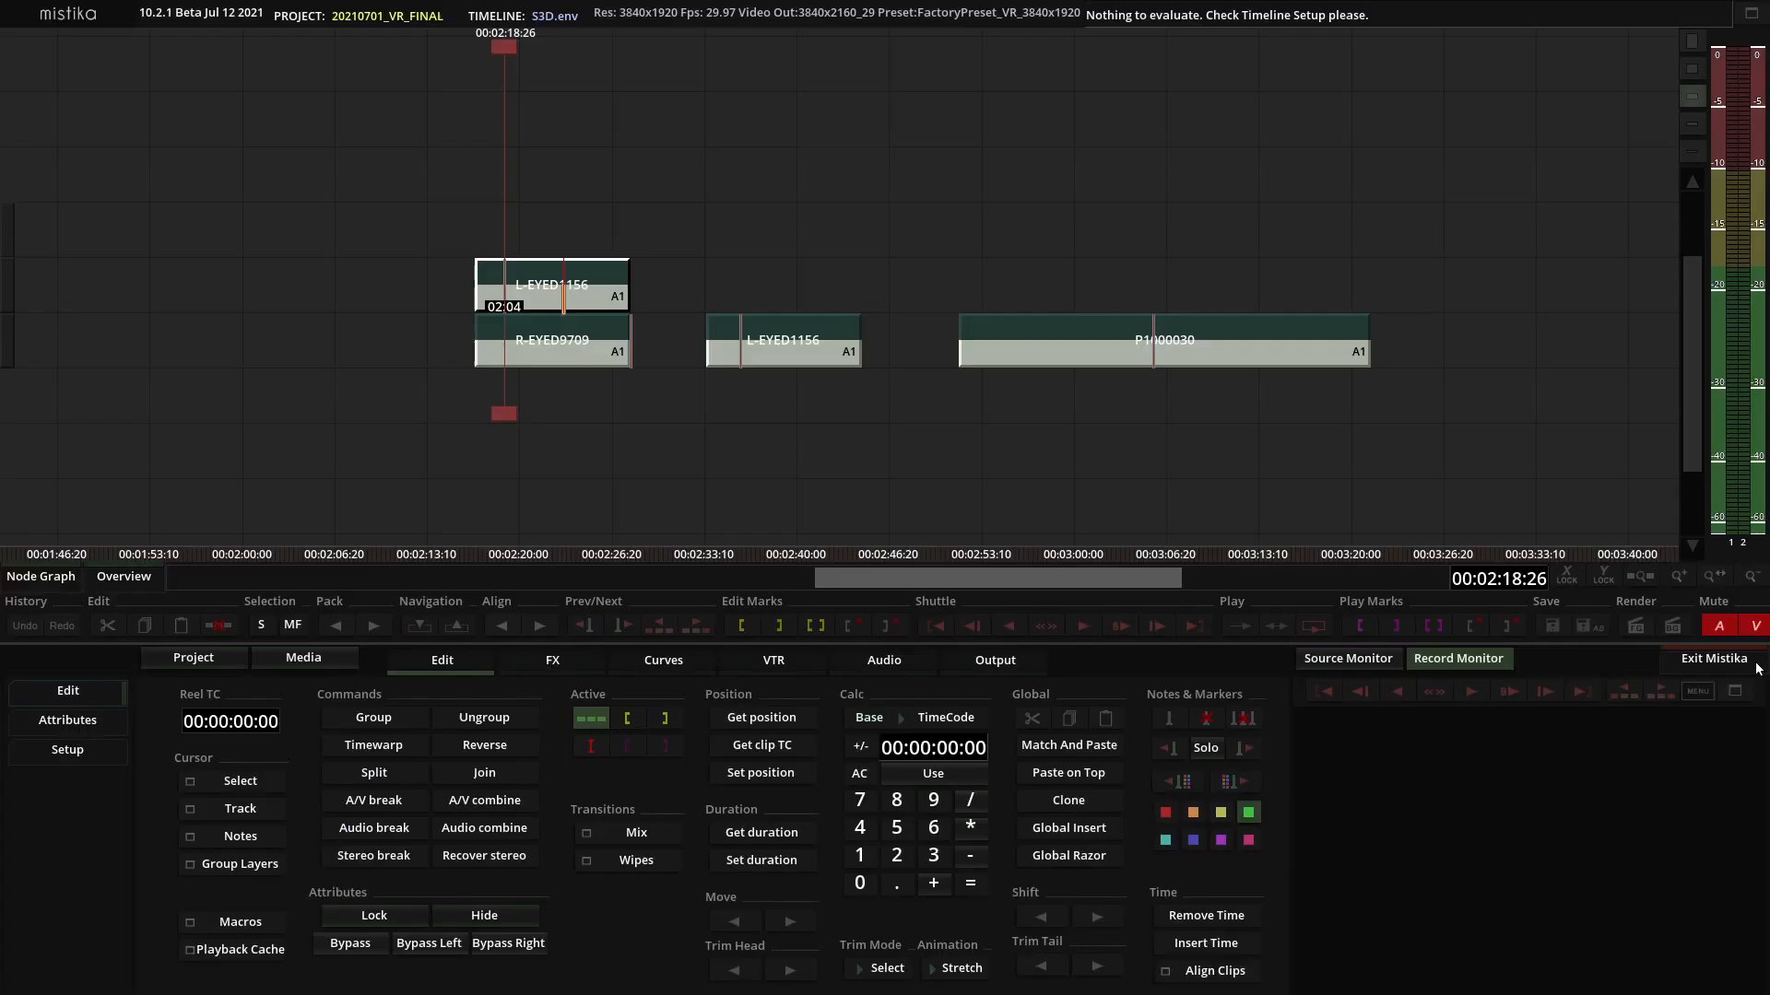
Inspect the attributes and source file path of the L-EYED1156 clip stacked above R-EYED9709.
click(967, 478)
scroll(968, 477, up, 1)
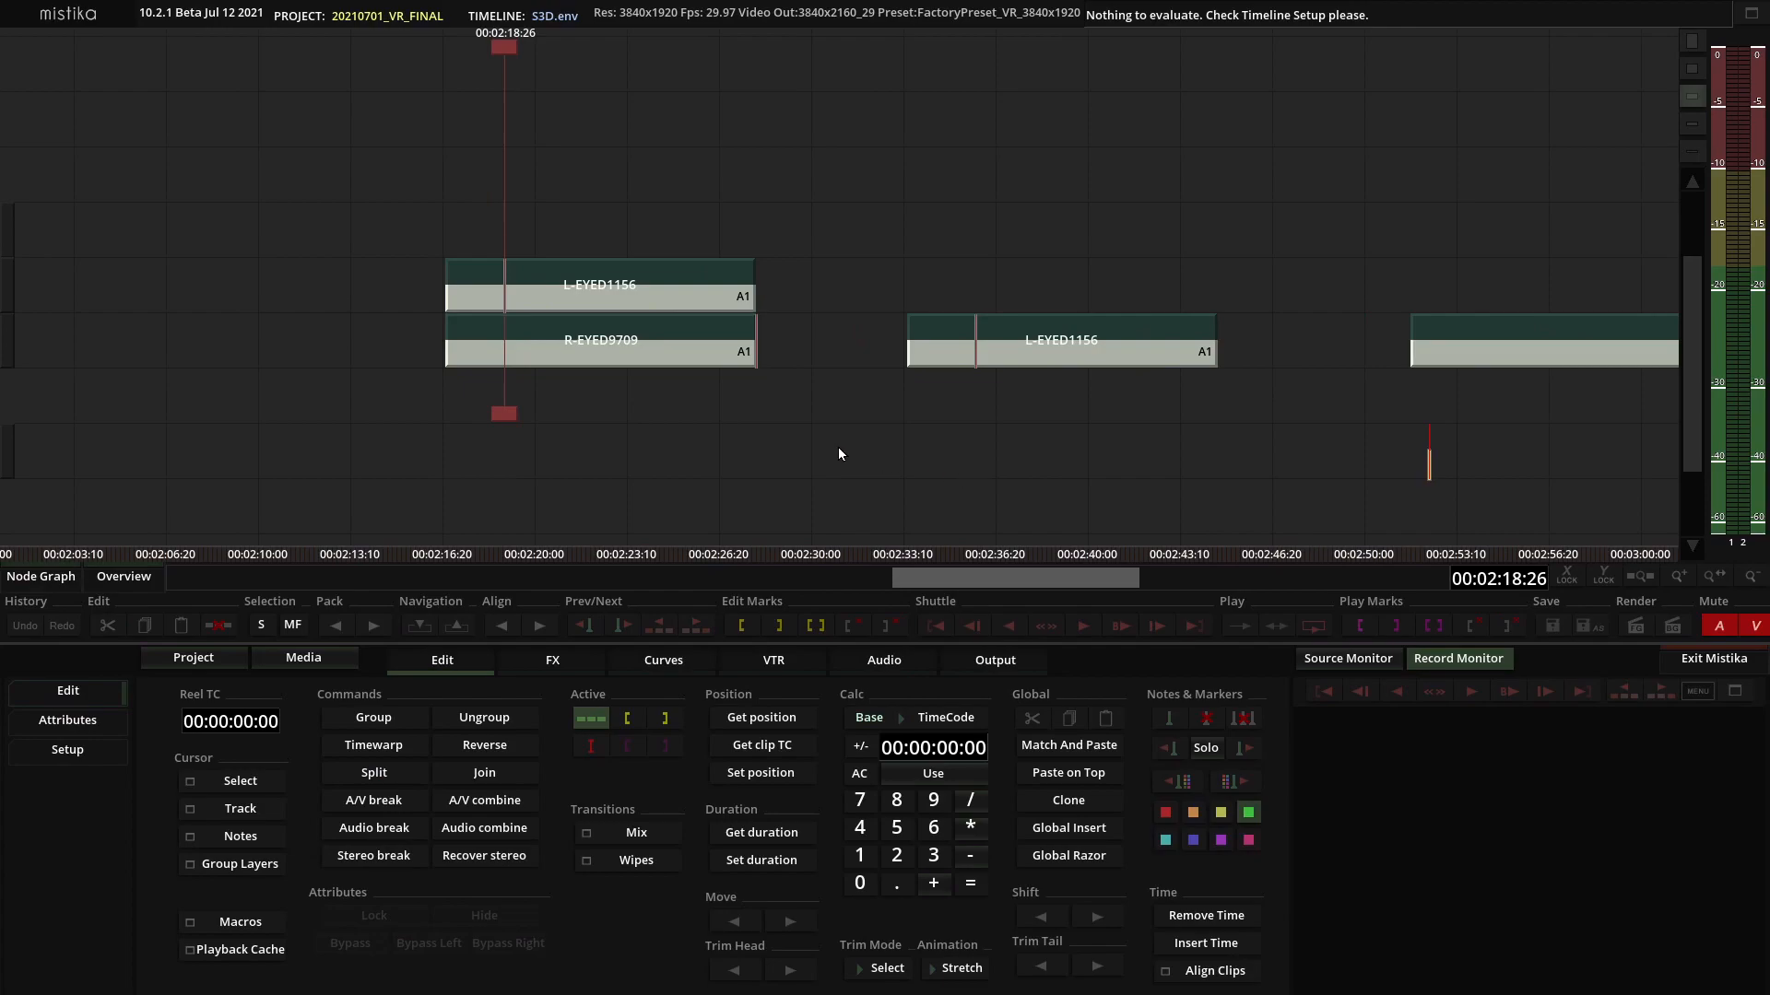
click(634, 295)
click(74, 720)
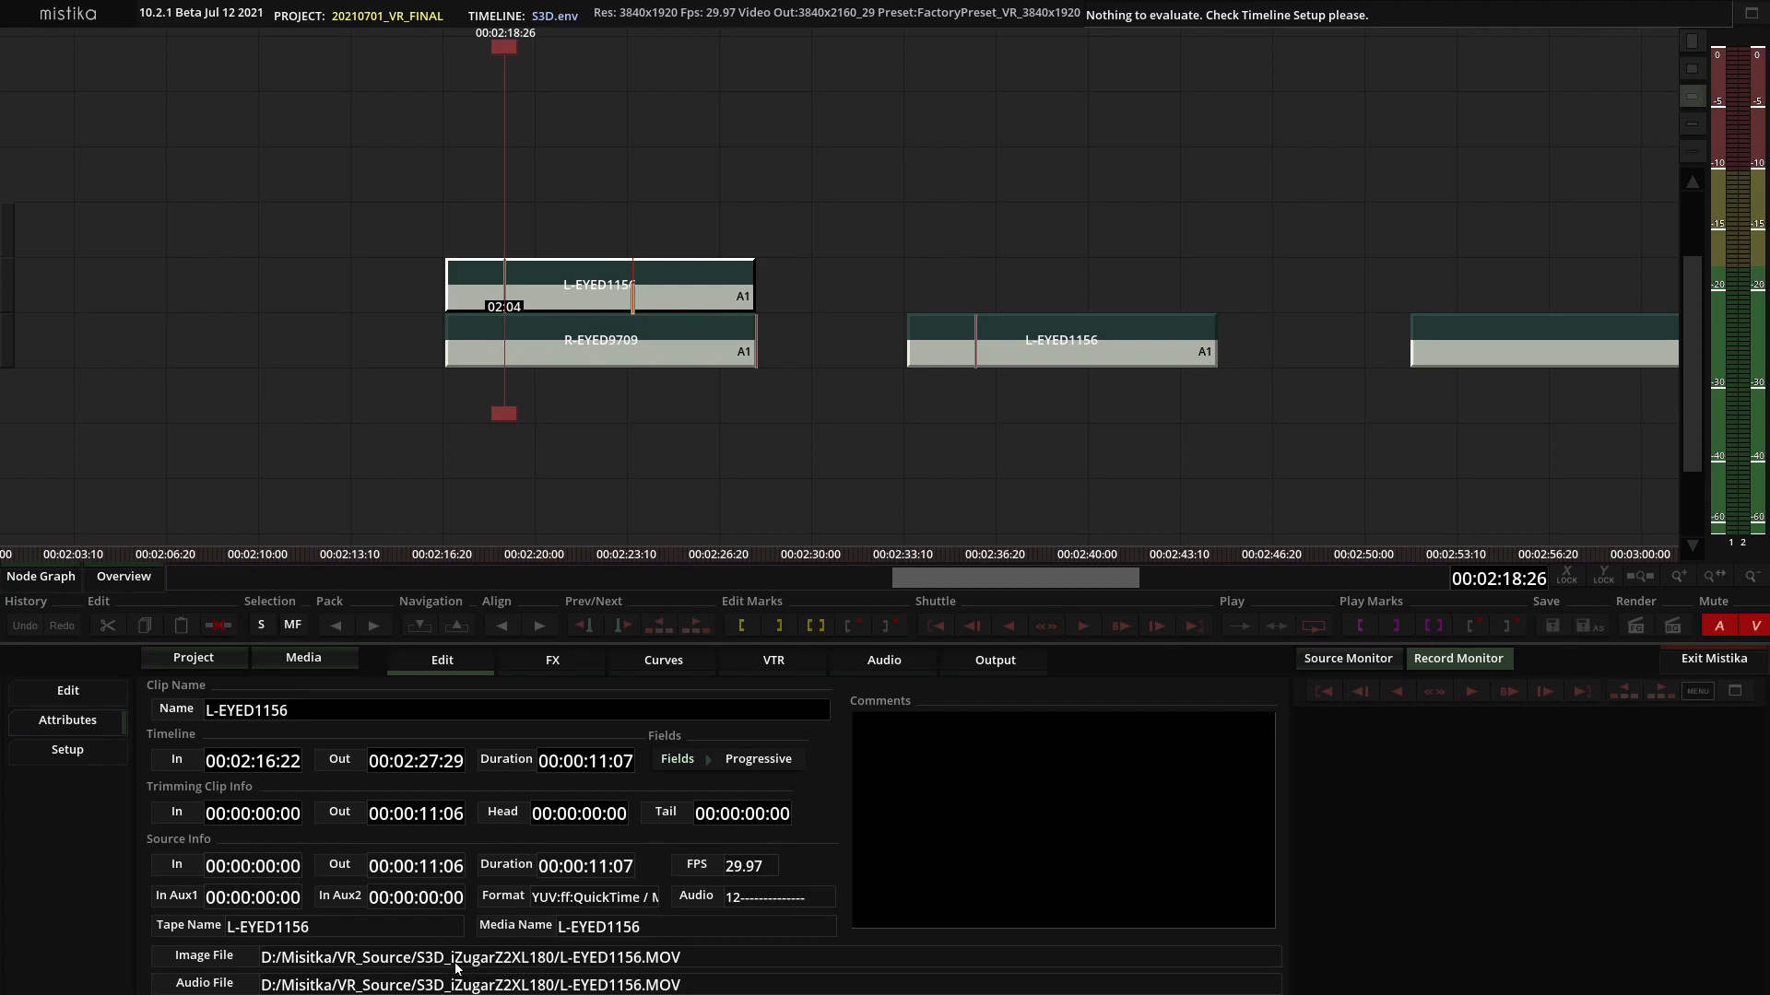
Examine the iZugar Z2XL180 presets in the CameraPresets folder and compare their resolutions with the L-EYED1156 clip's source size.
click(325, 660)
drag(465, 330, 1054, 256)
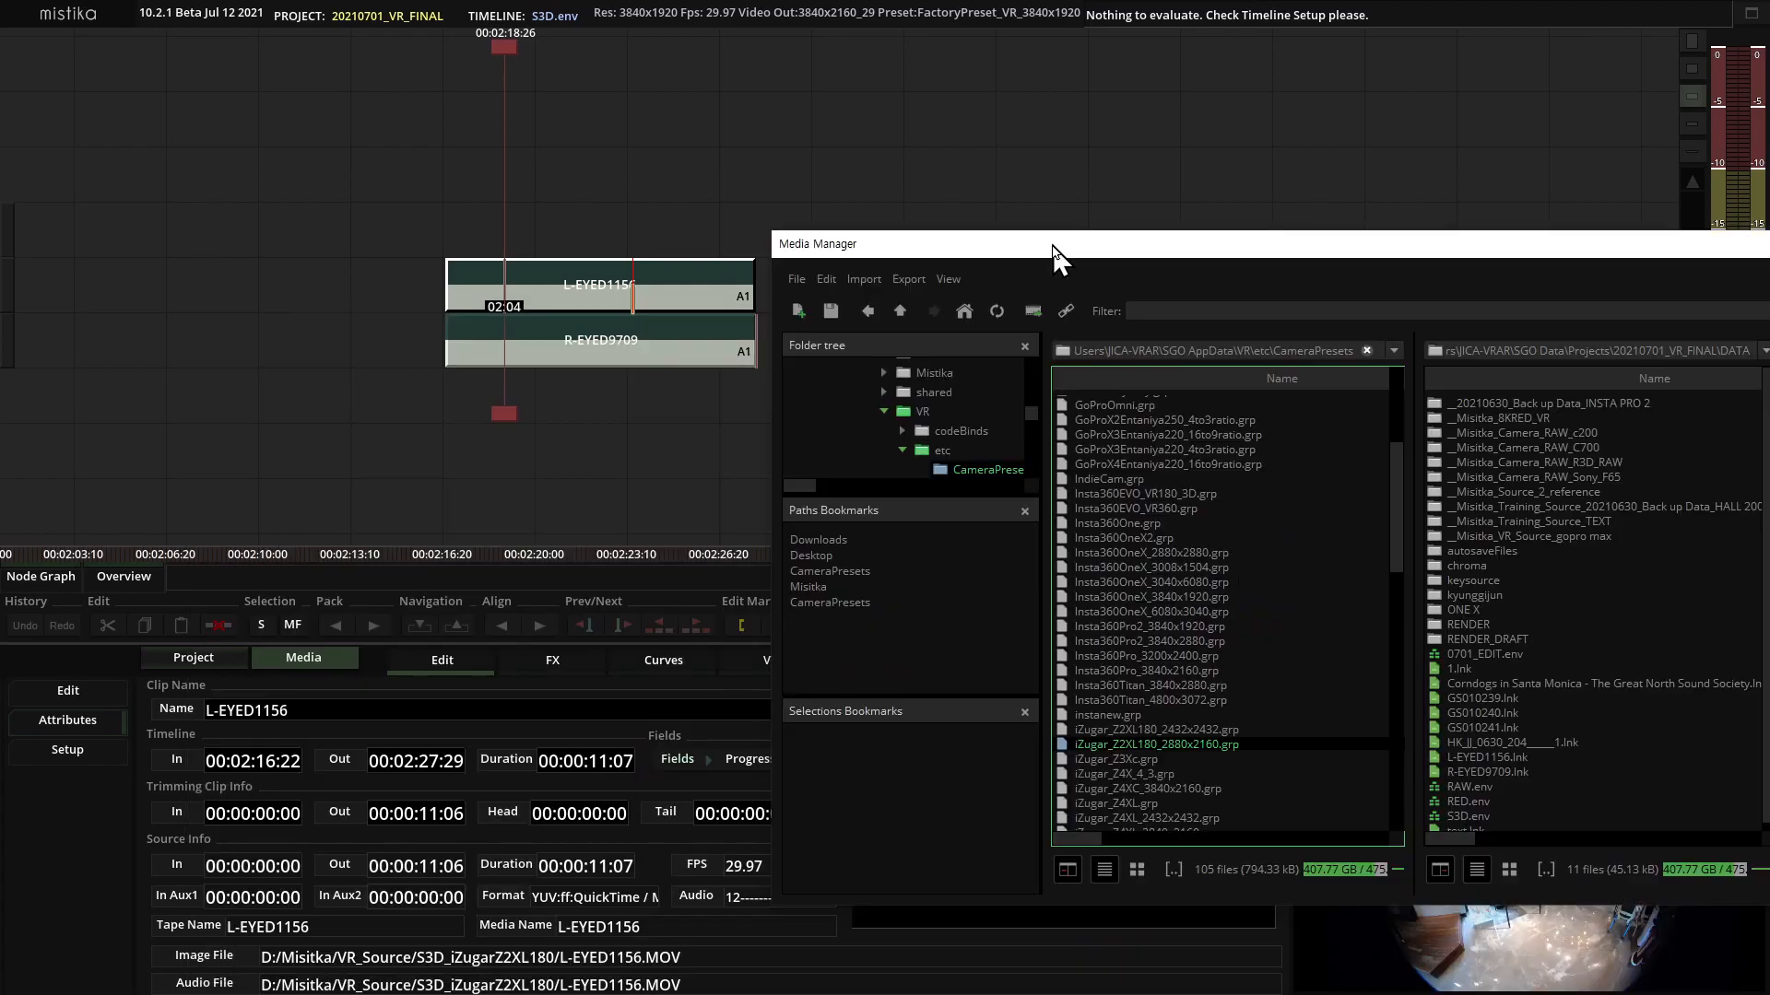
click(859, 604)
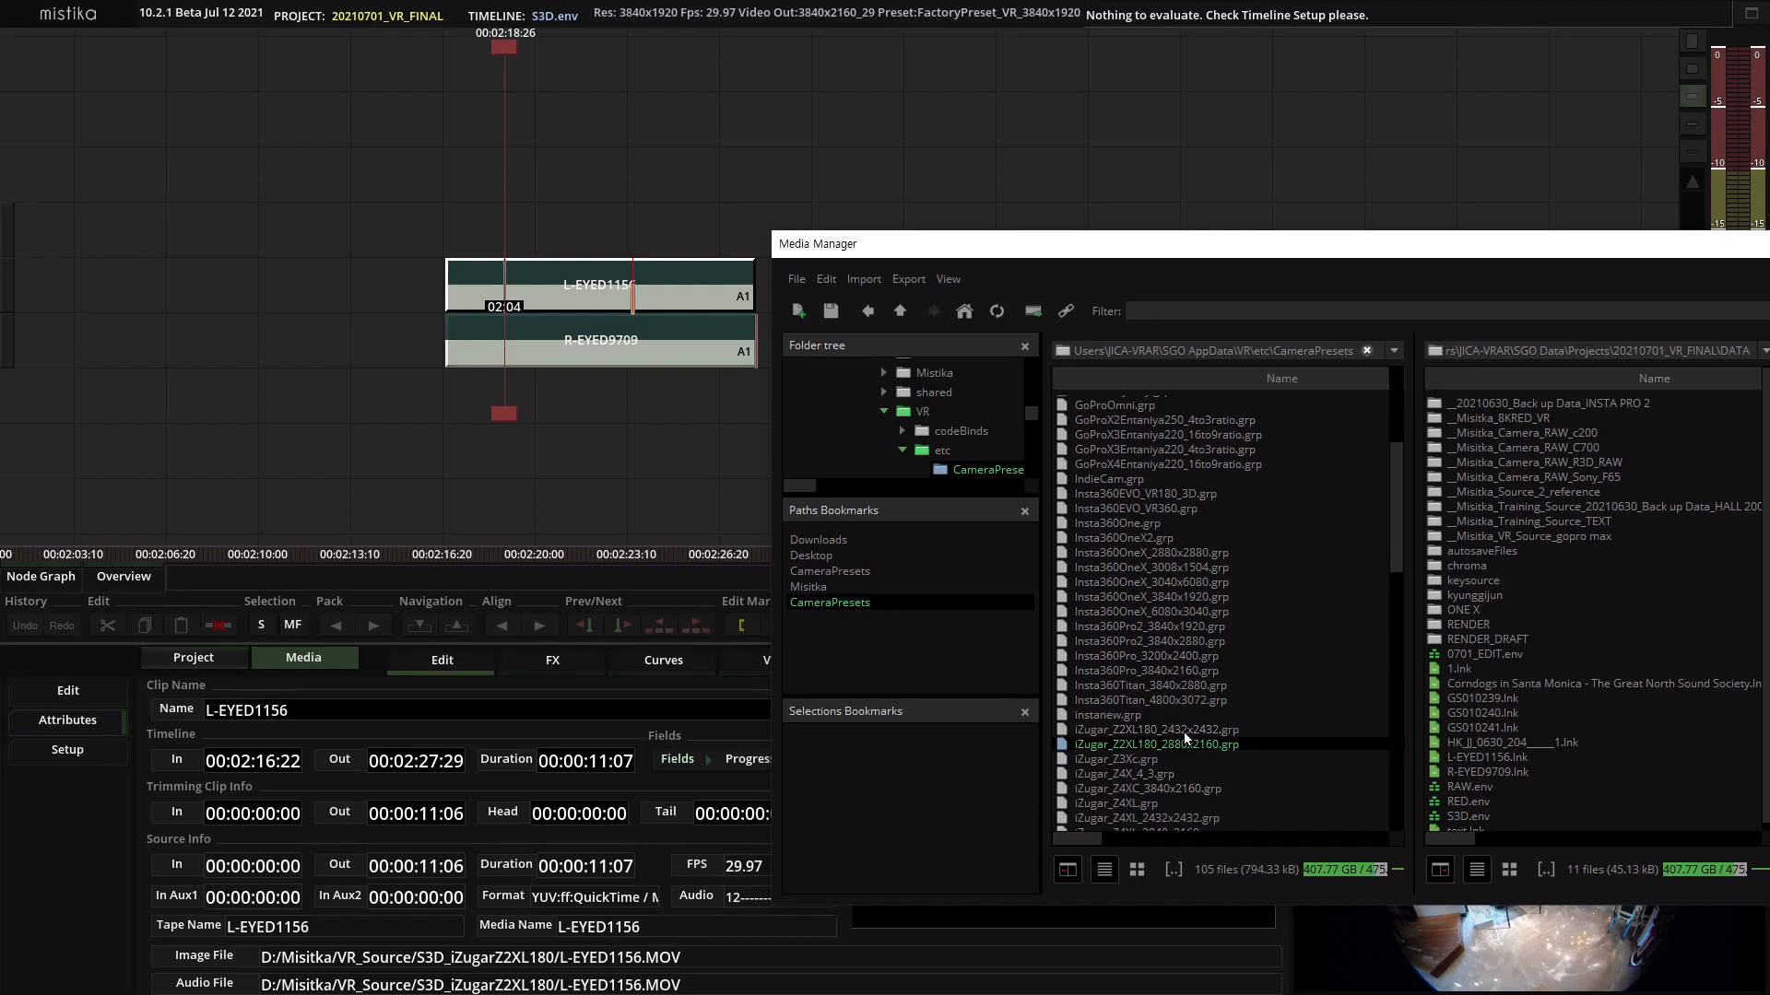
drag(1424, 242, 994, 391)
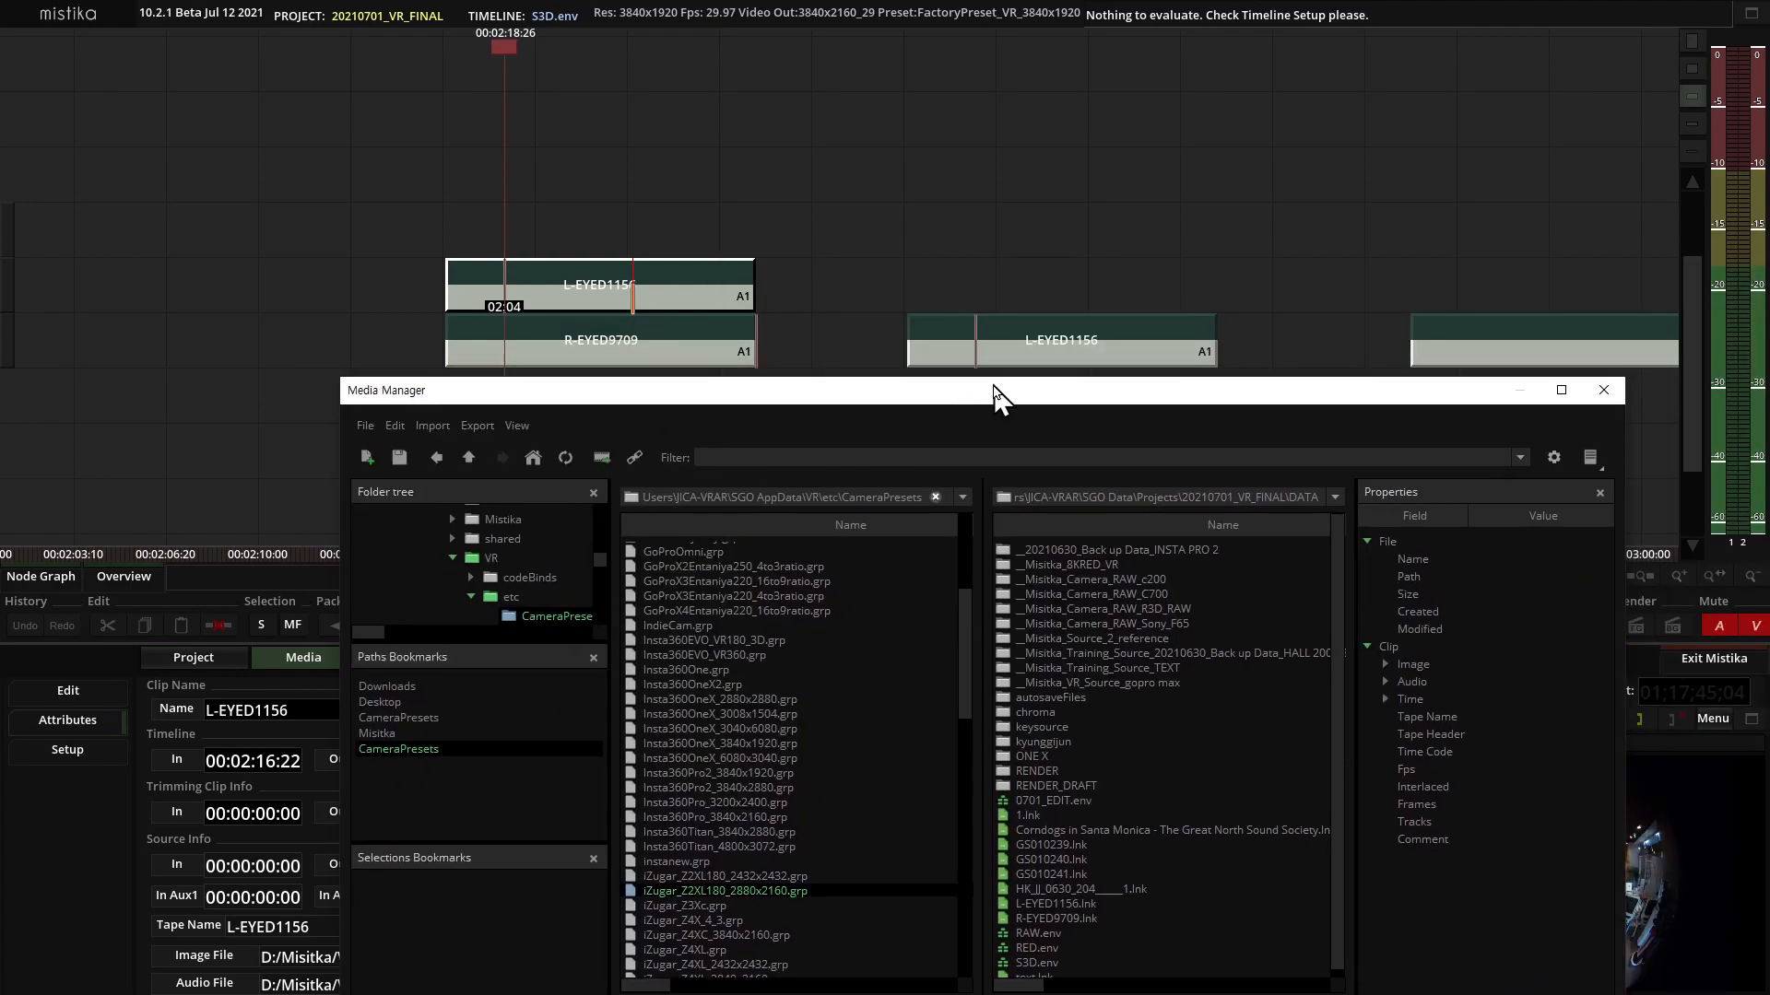
click(1594, 395)
double_click(687, 283)
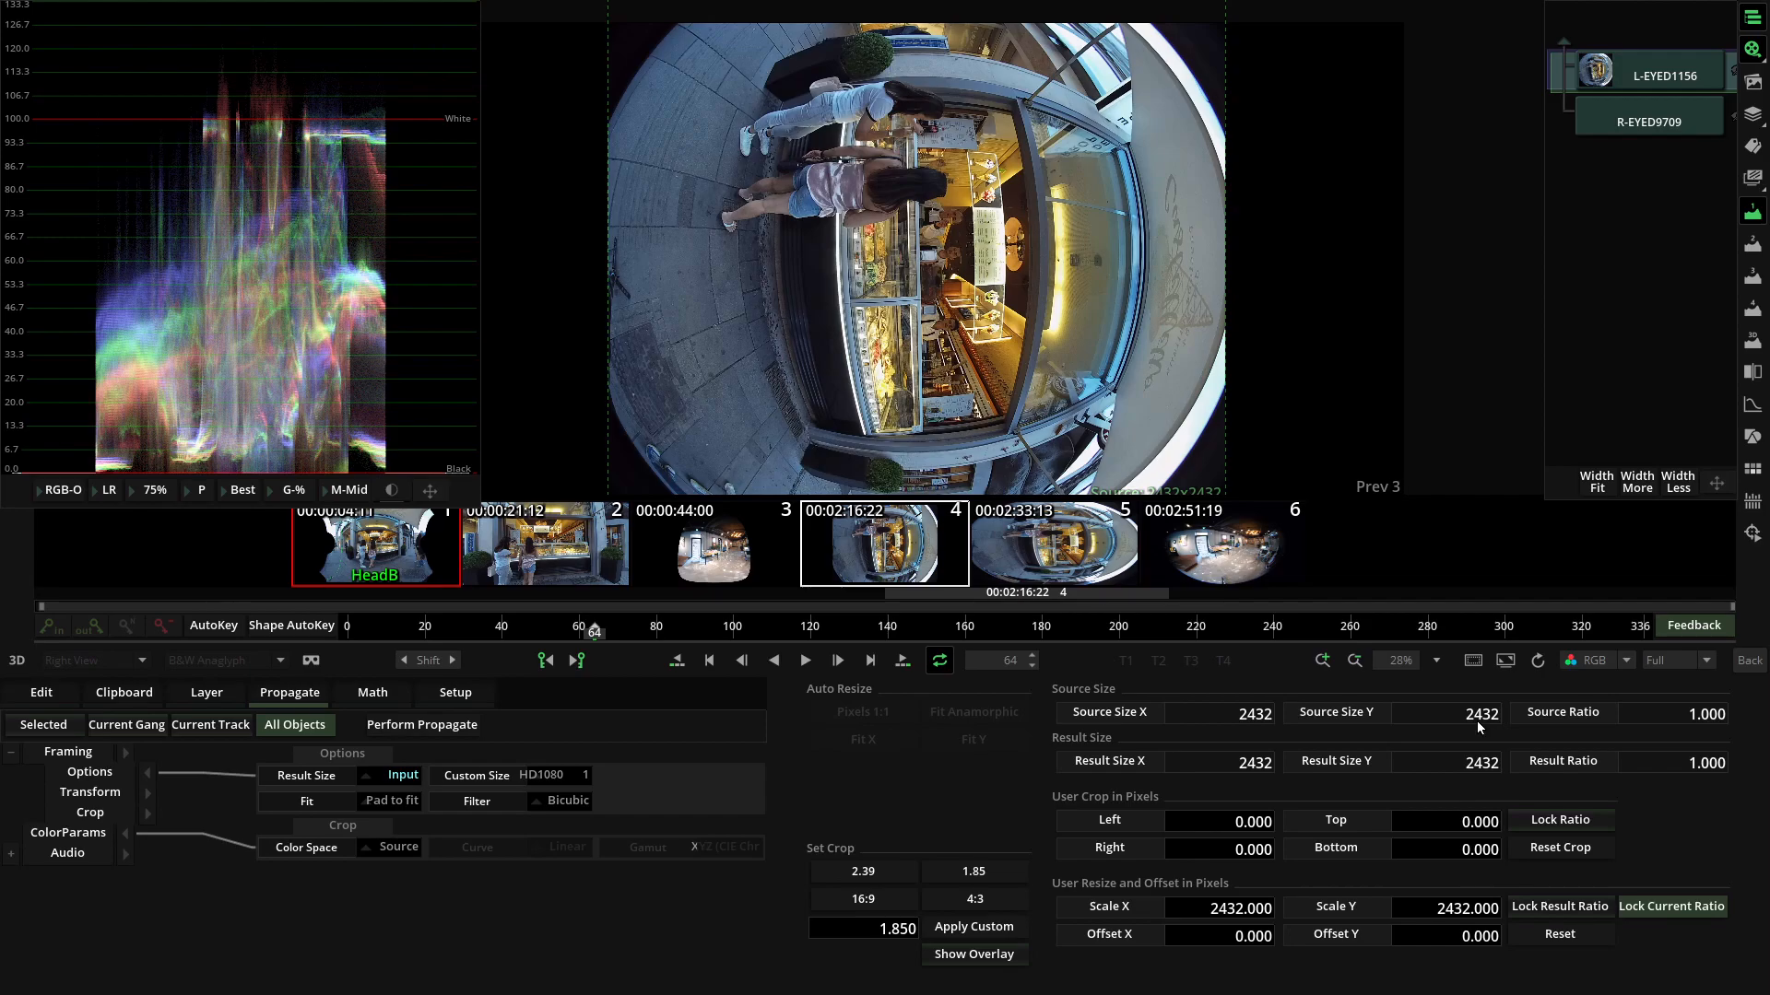
click(1749, 659)
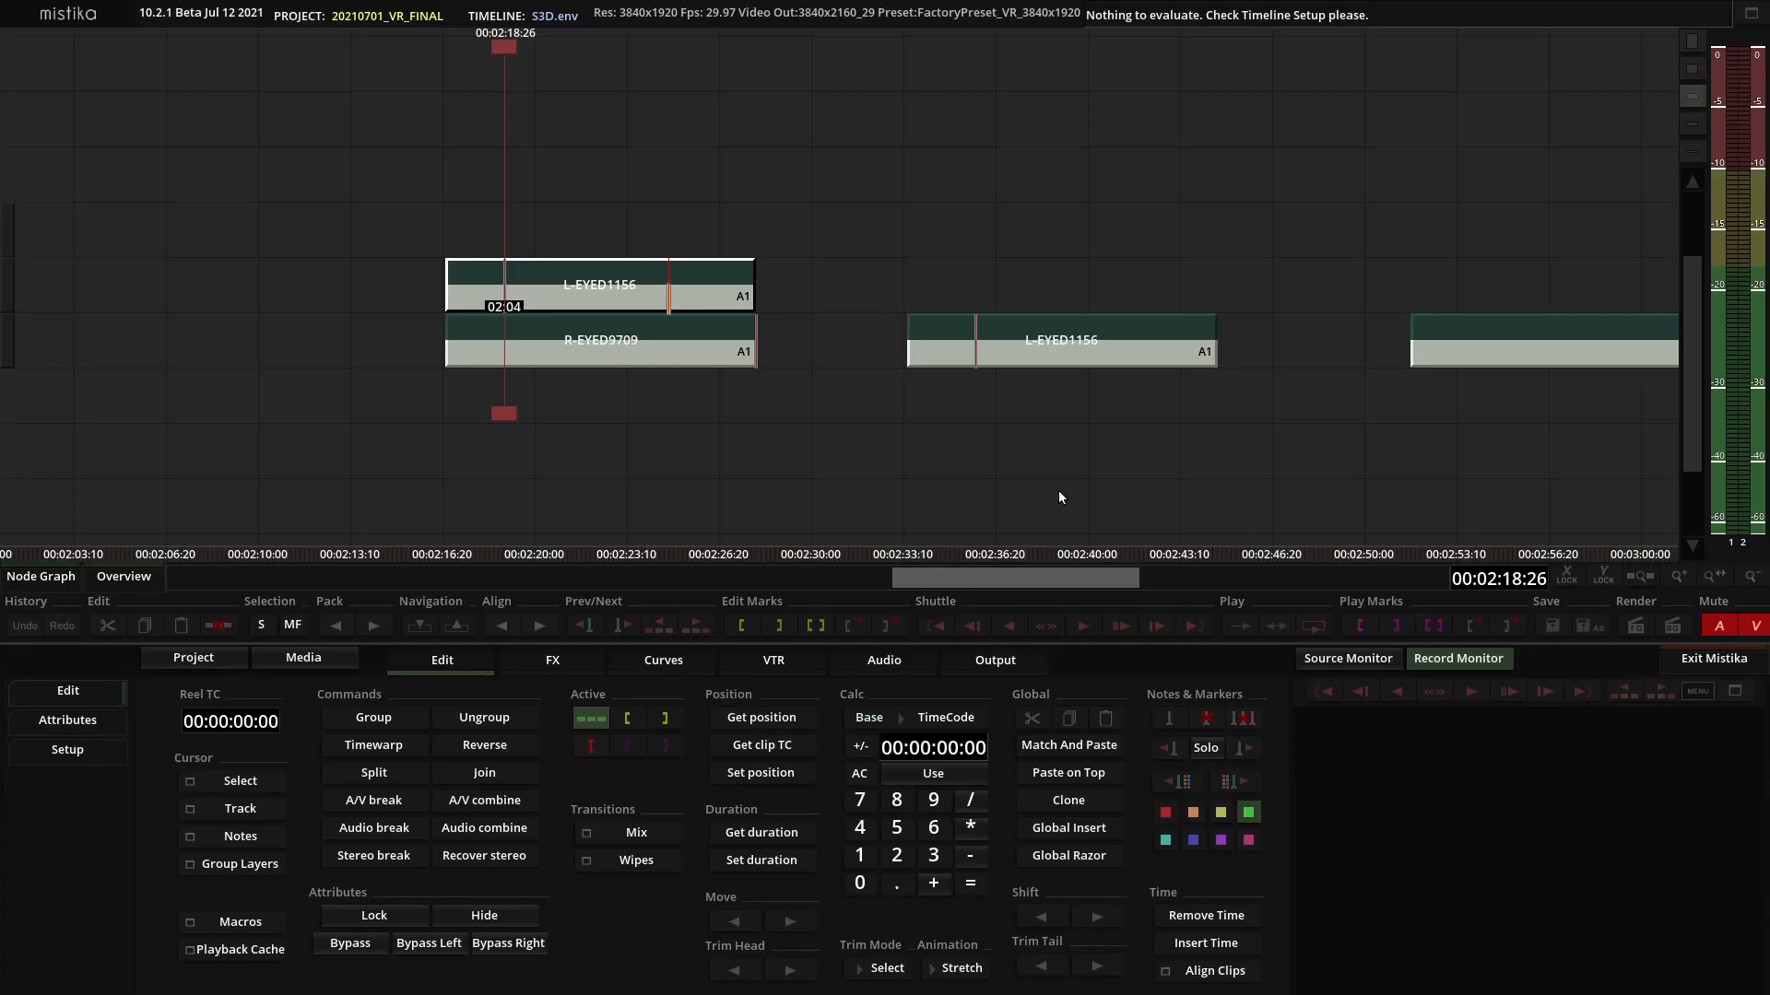
Add the iZugar_Z2XL180_2432x2432.grp camera preset from the Media Manager to the timeline above the L-EYED1156 clip.
click(336, 655)
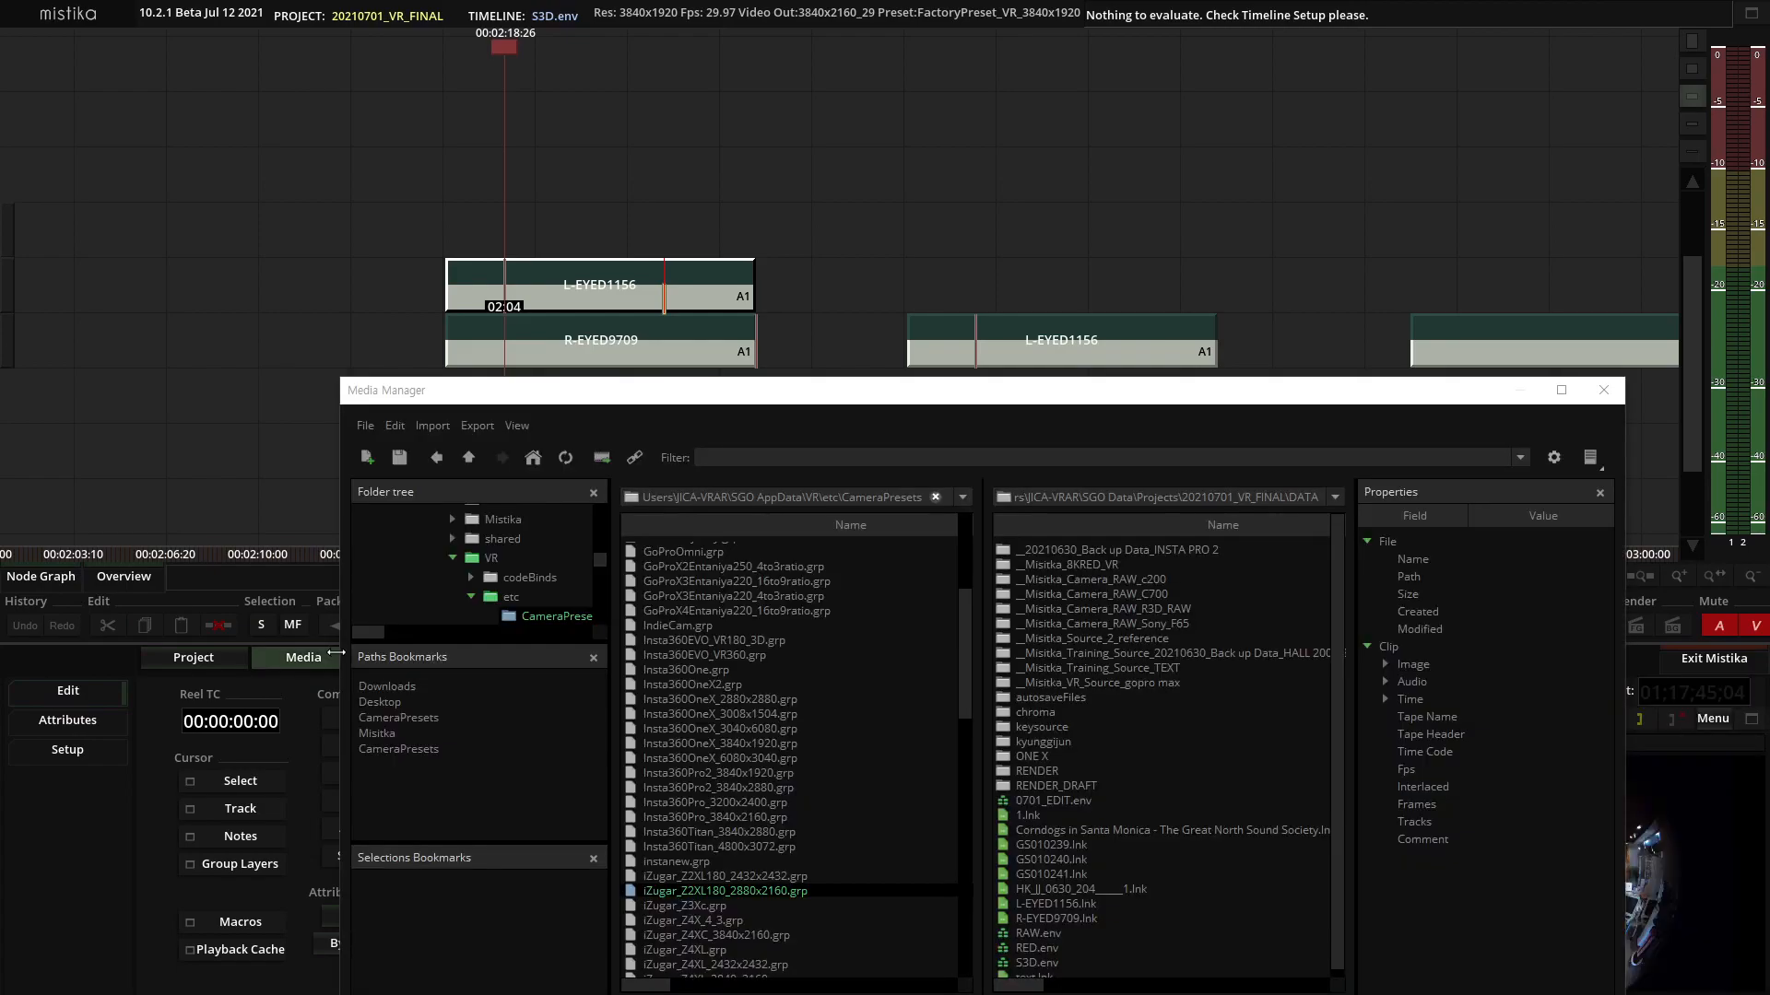
drag(987, 382, 1296, 160)
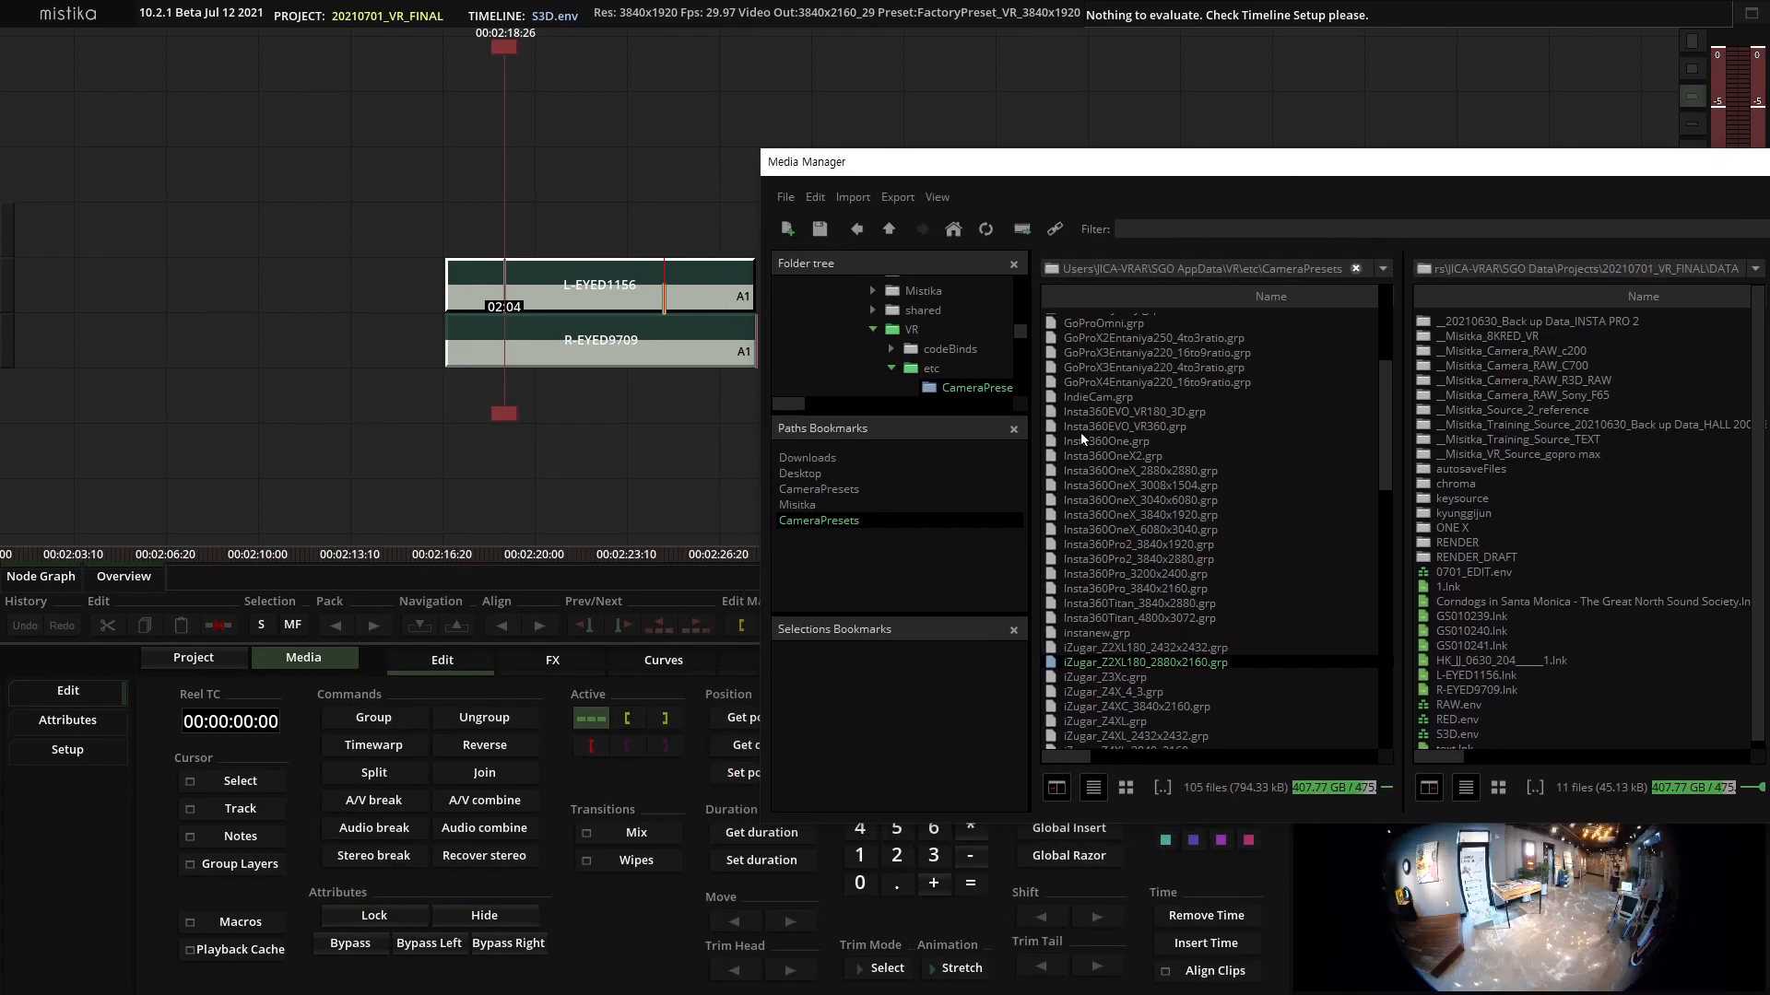
click(1161, 648)
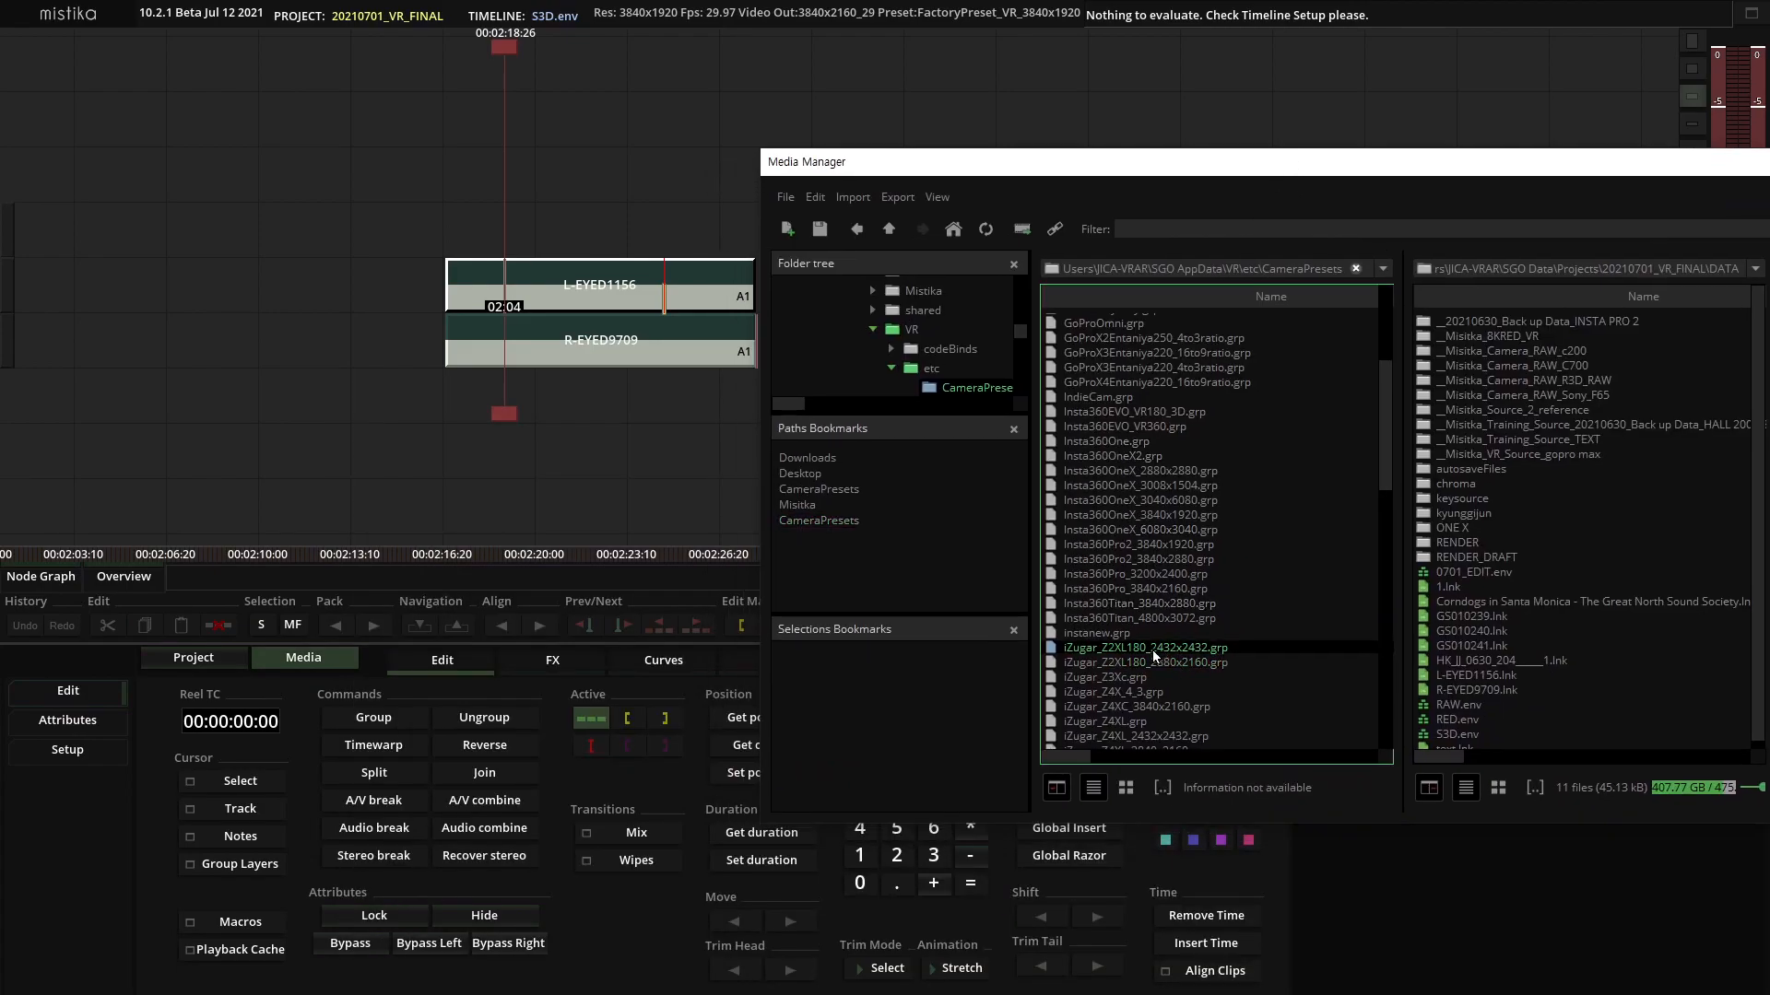
drag(1157, 649, 544, 166)
drag(1286, 184, 584, 506)
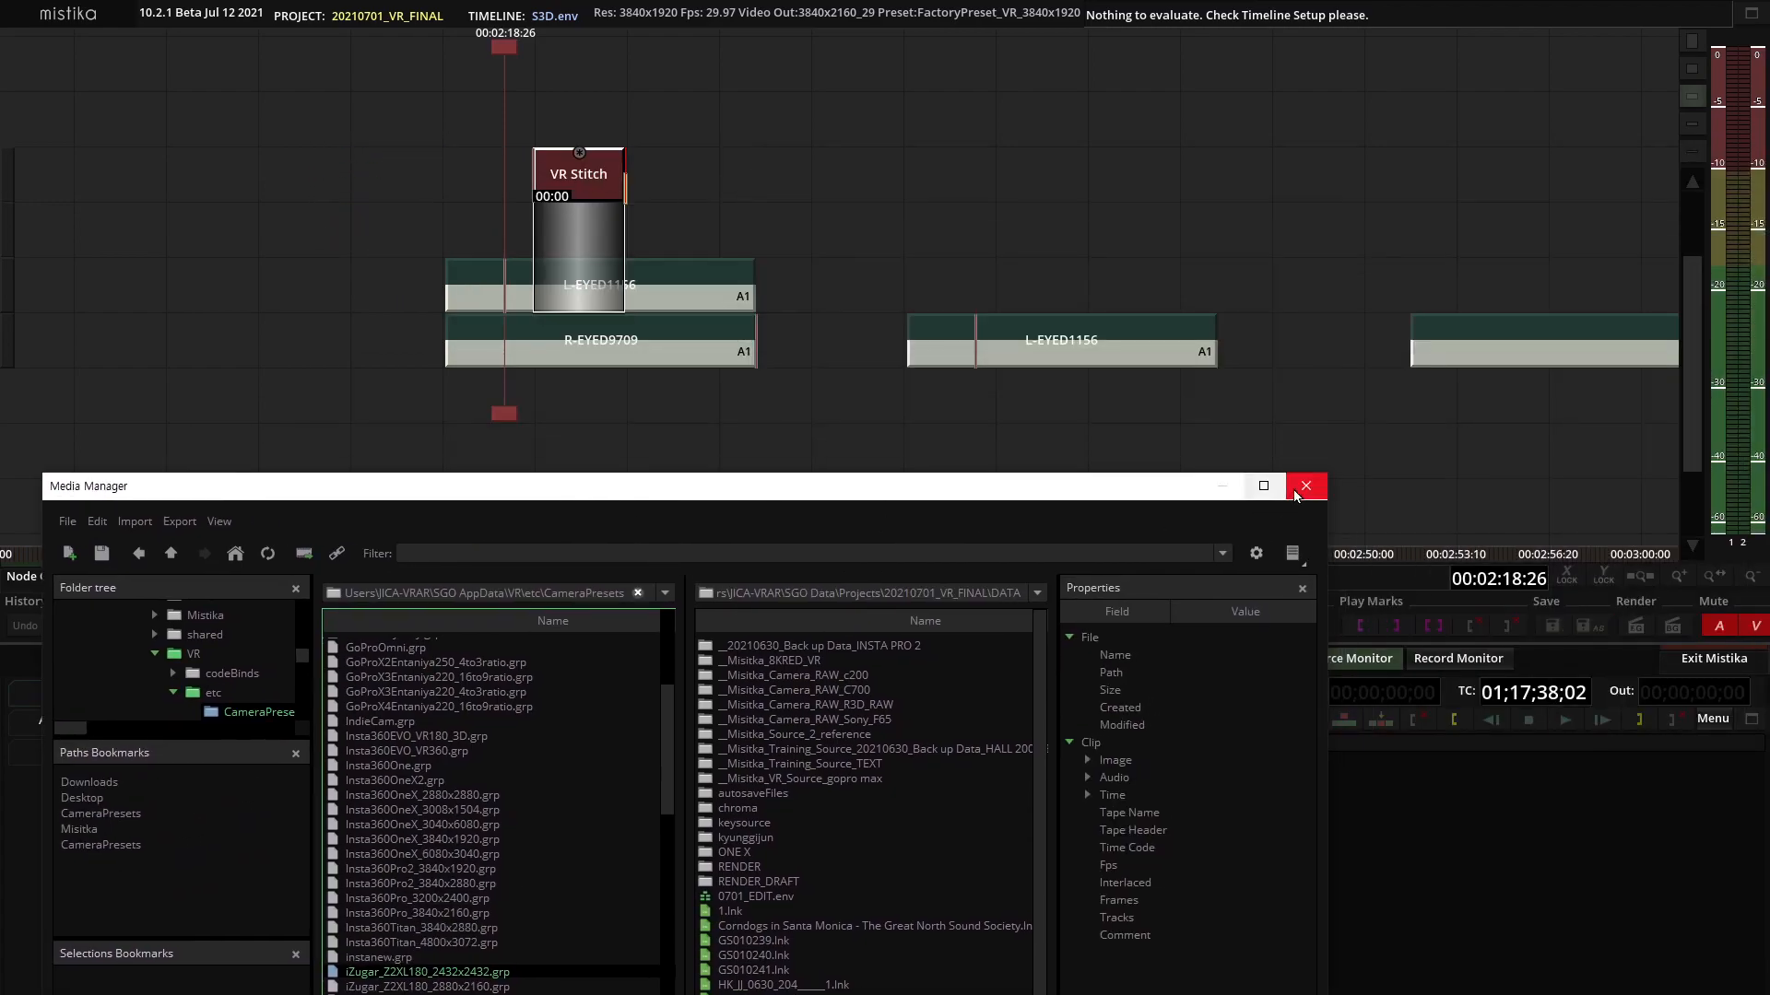
click(1303, 482)
Move the VR Stitch effect directly onto the stacked clips so it spans both L-EYED1156 and R-EYED9709.
key(ctrl+x)
drag(568, 210, 627, 387)
key(ctrl+v)
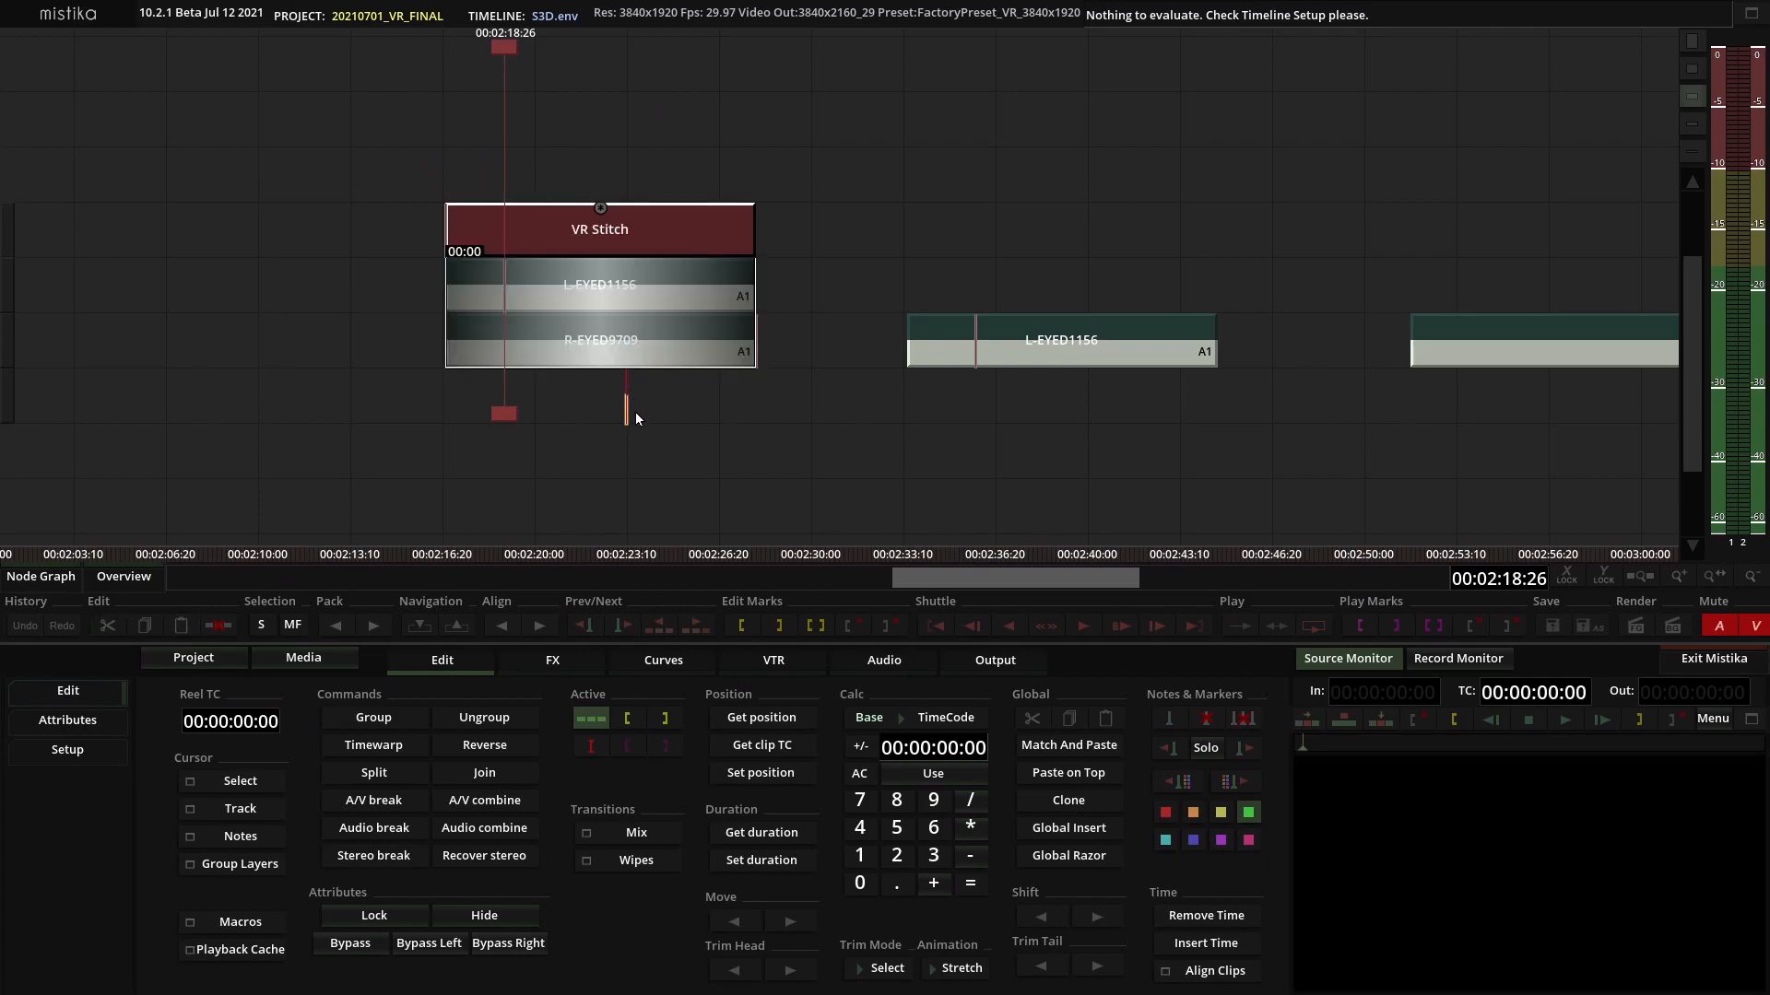
click(636, 413)
scroll(645, 430, up, 3)
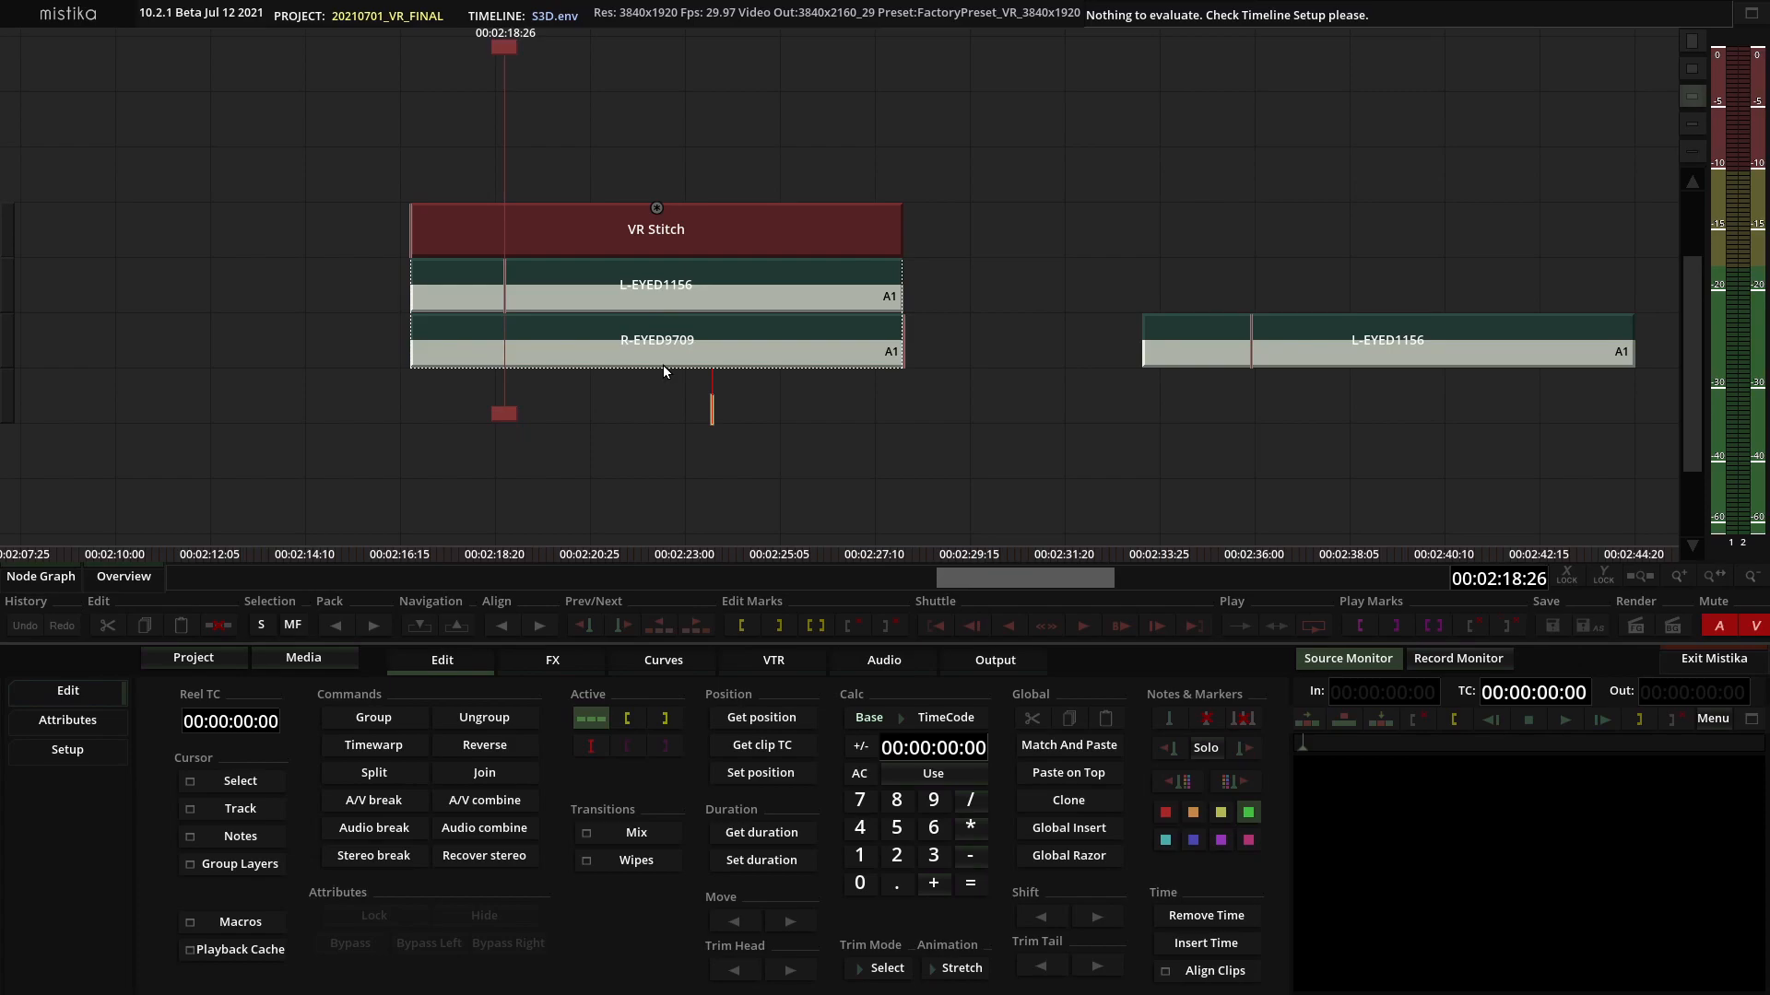
Open the VR Stitch effect's parameters, enable 3D display and set the stereo view to B&W Anaglyph.
double_click(699, 229)
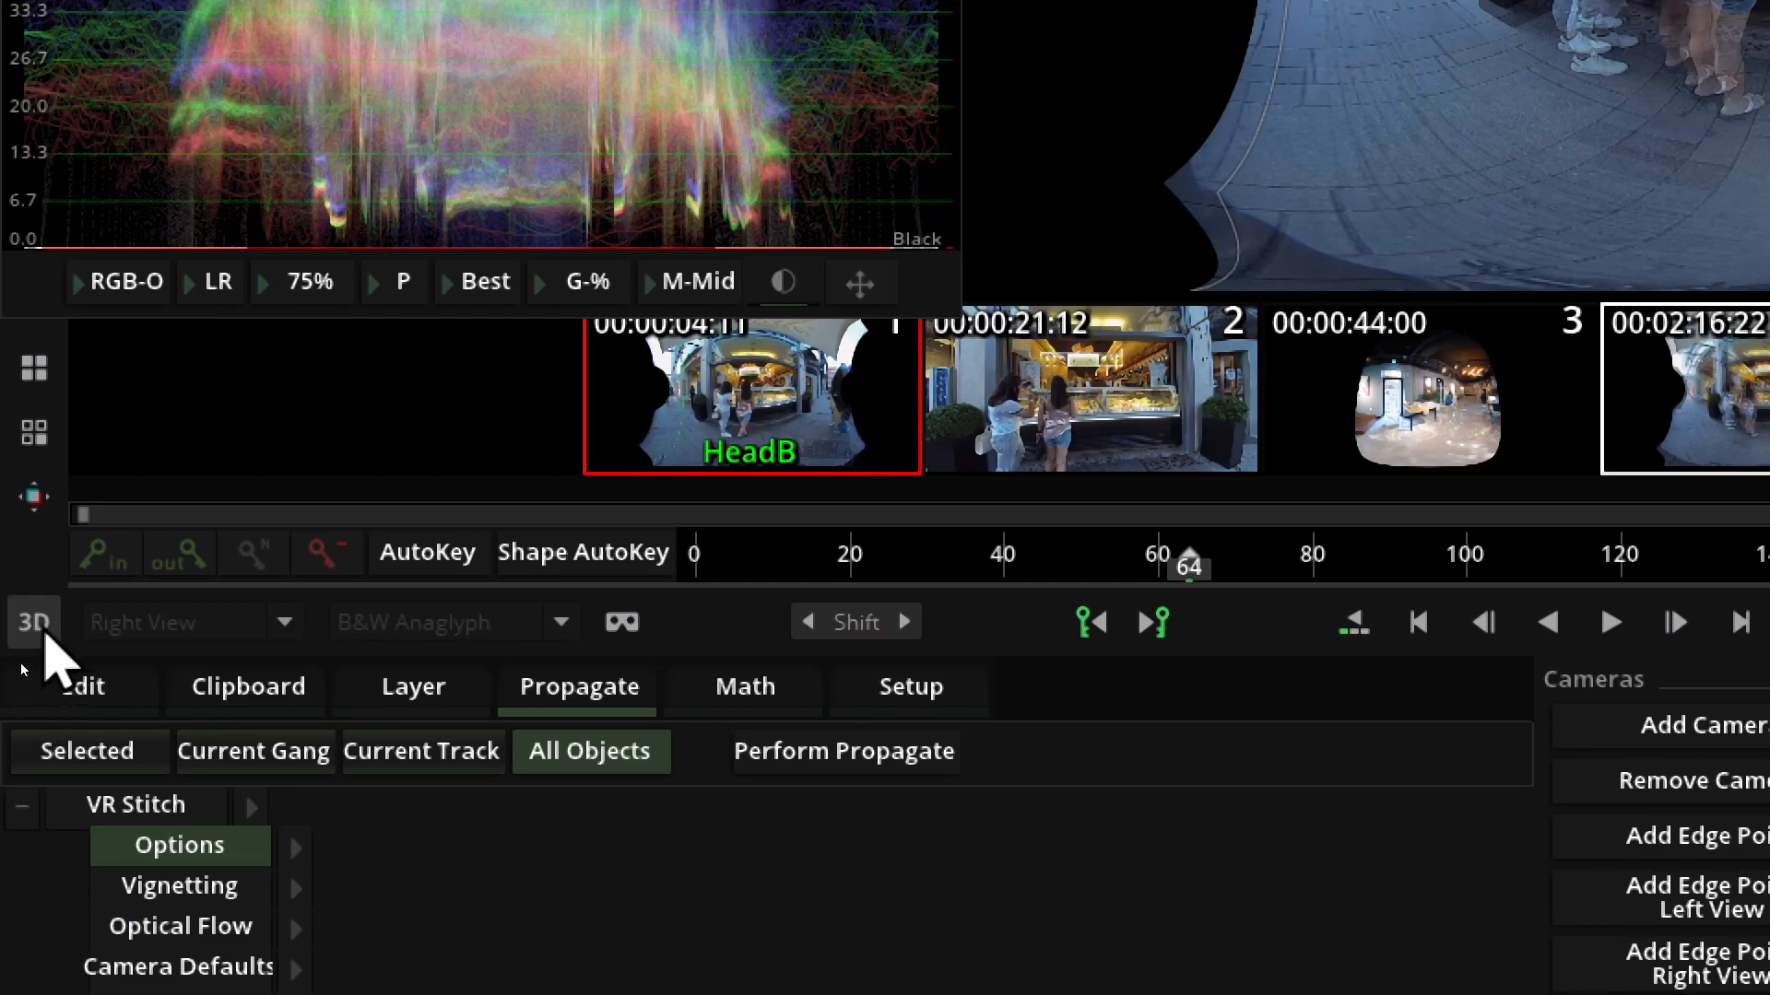
click(37, 625)
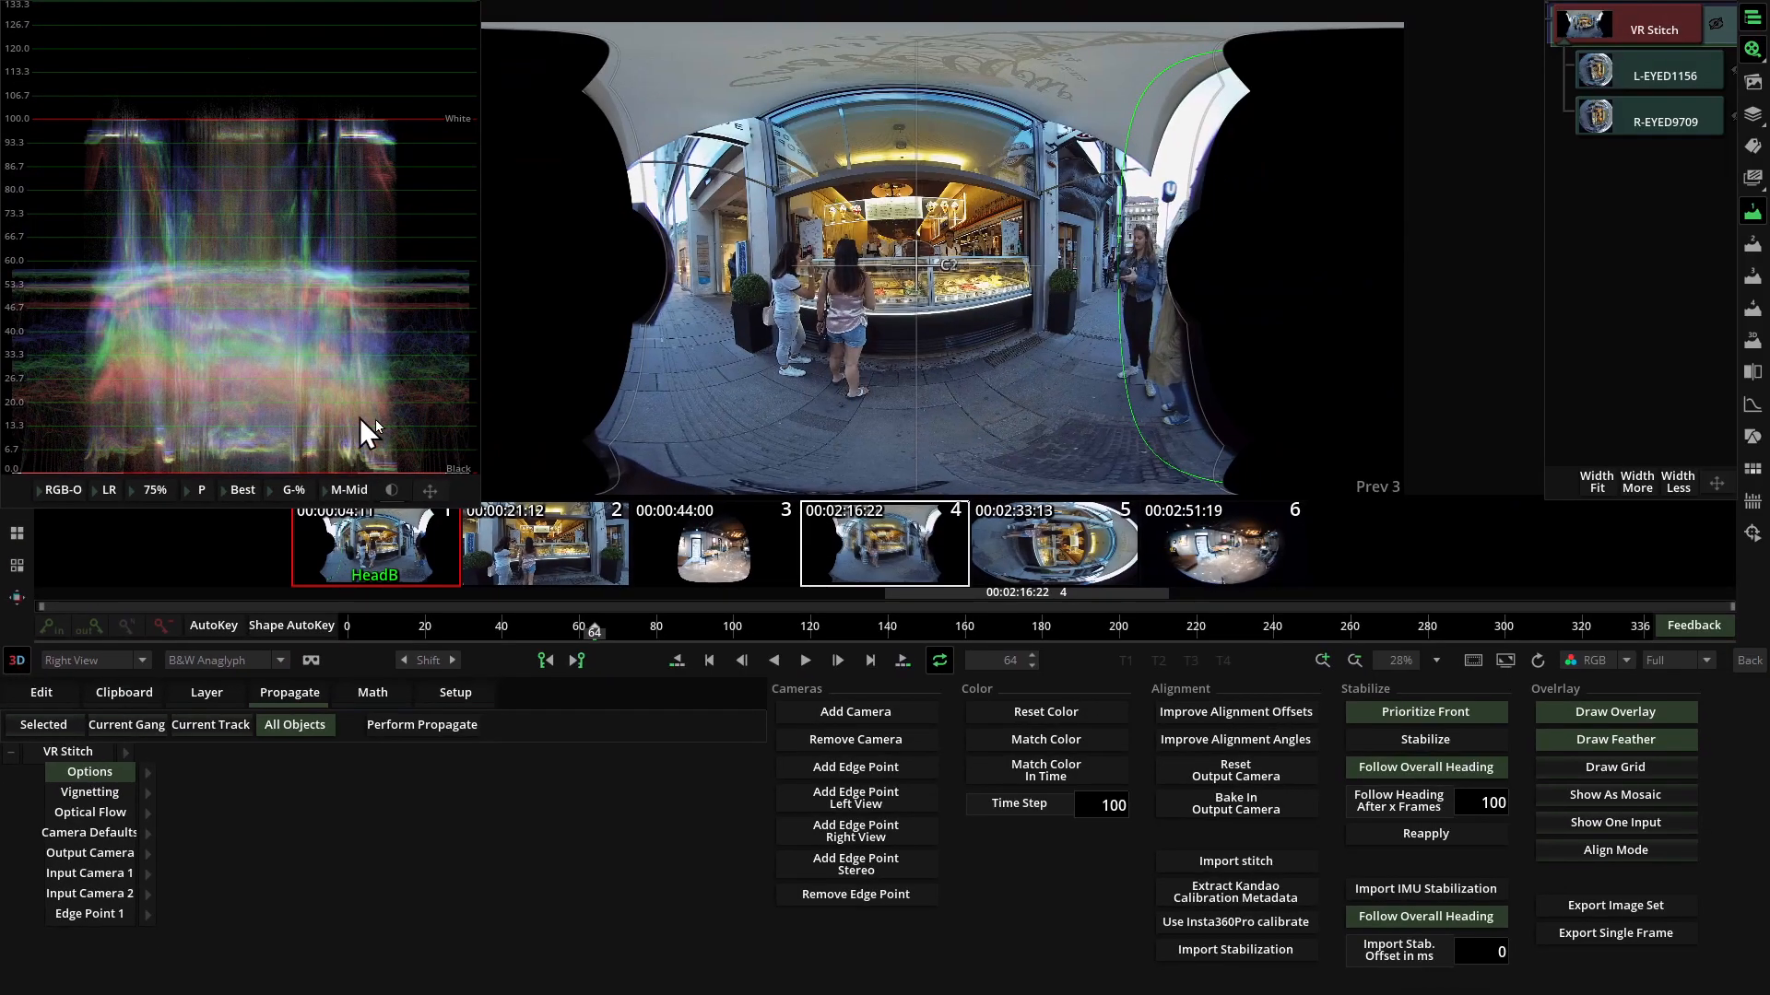
click(97, 662)
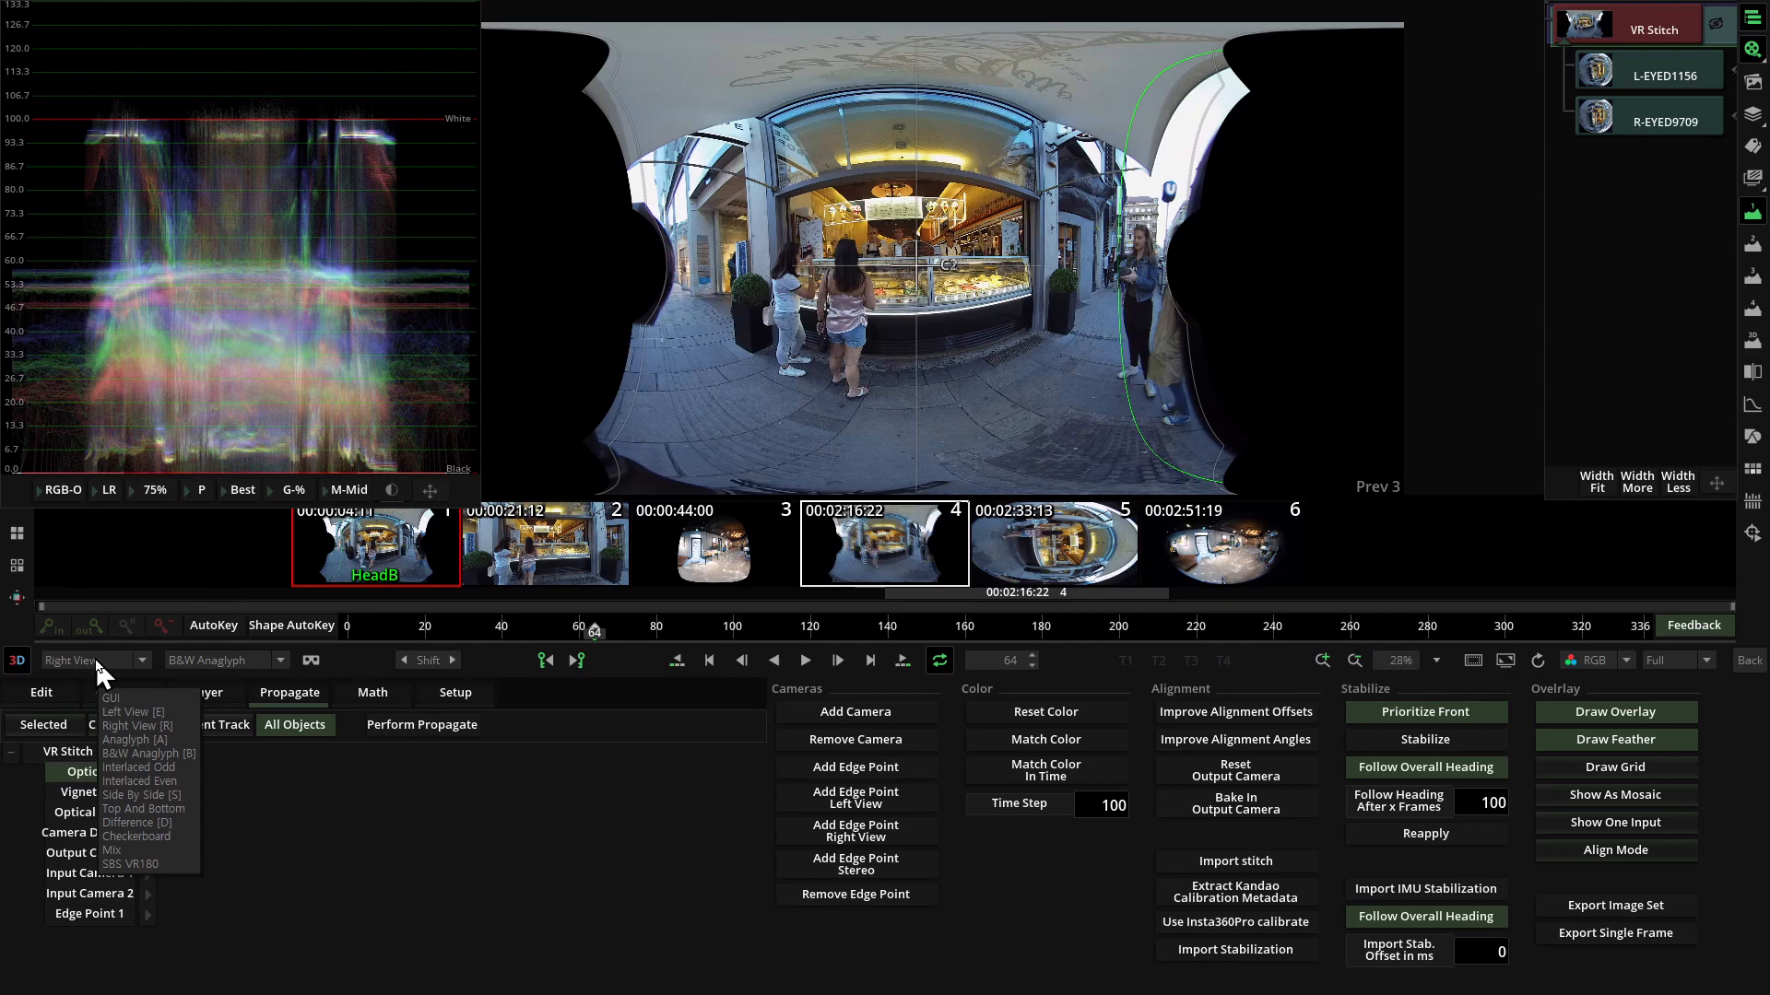
click(96, 662)
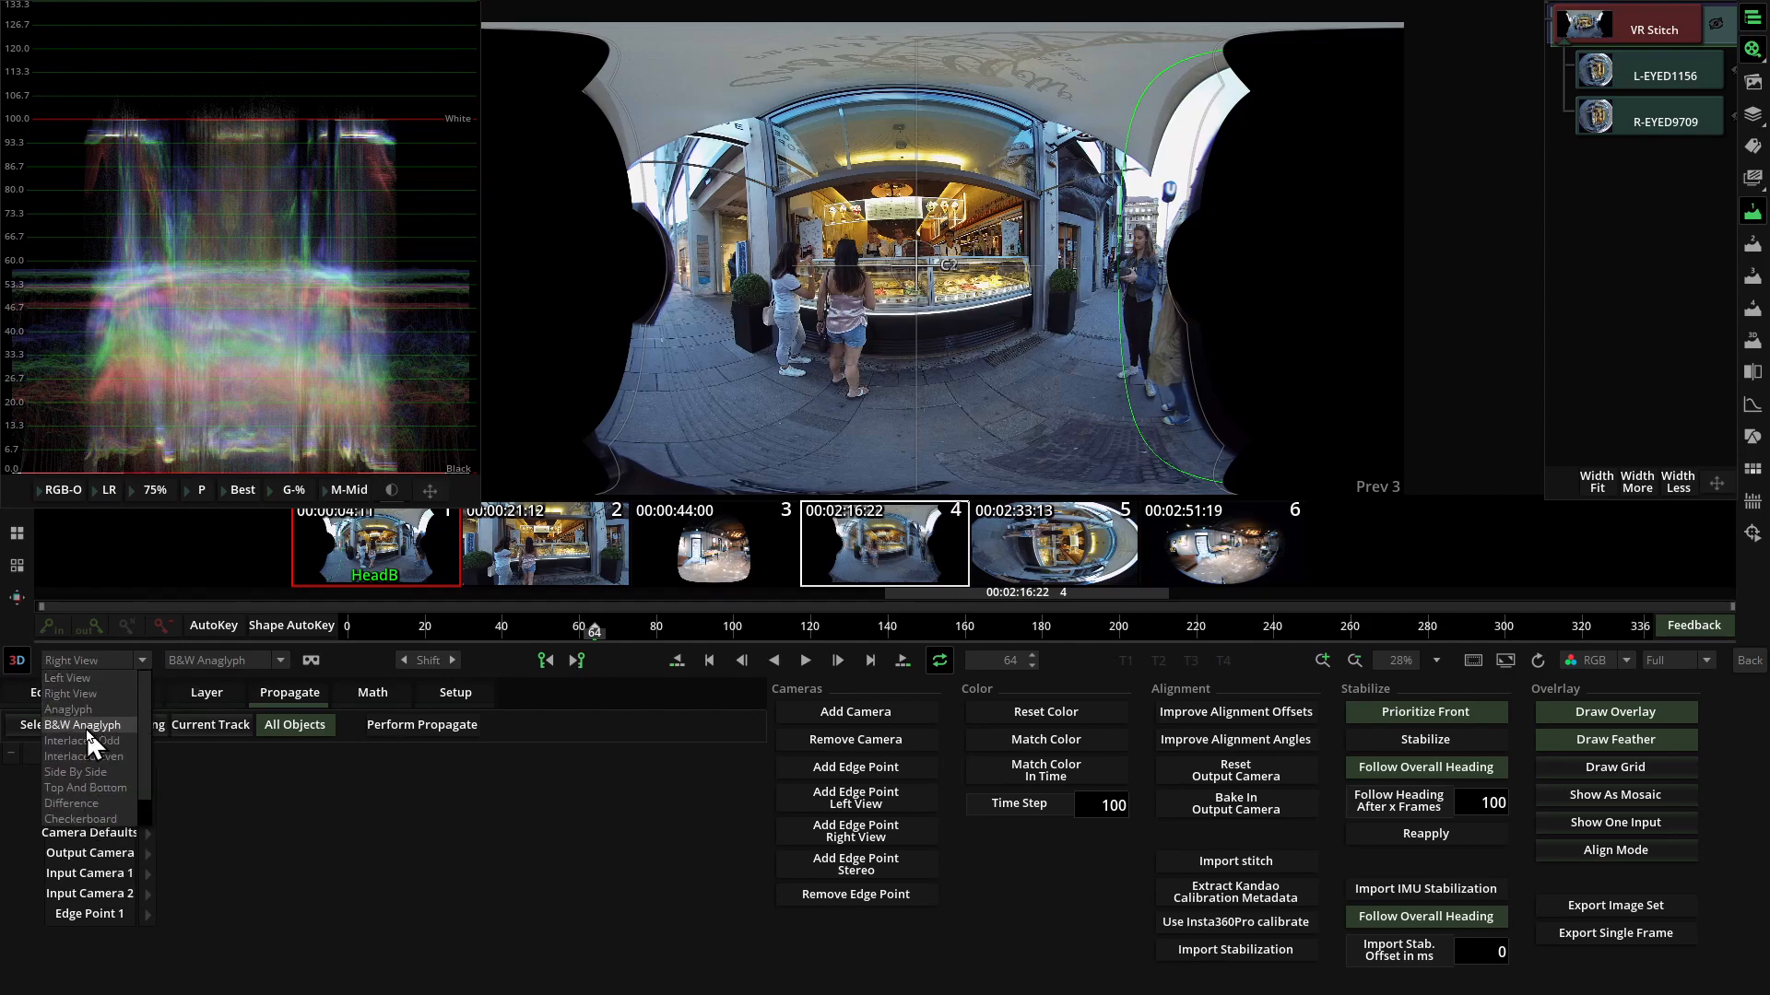
click(88, 728)
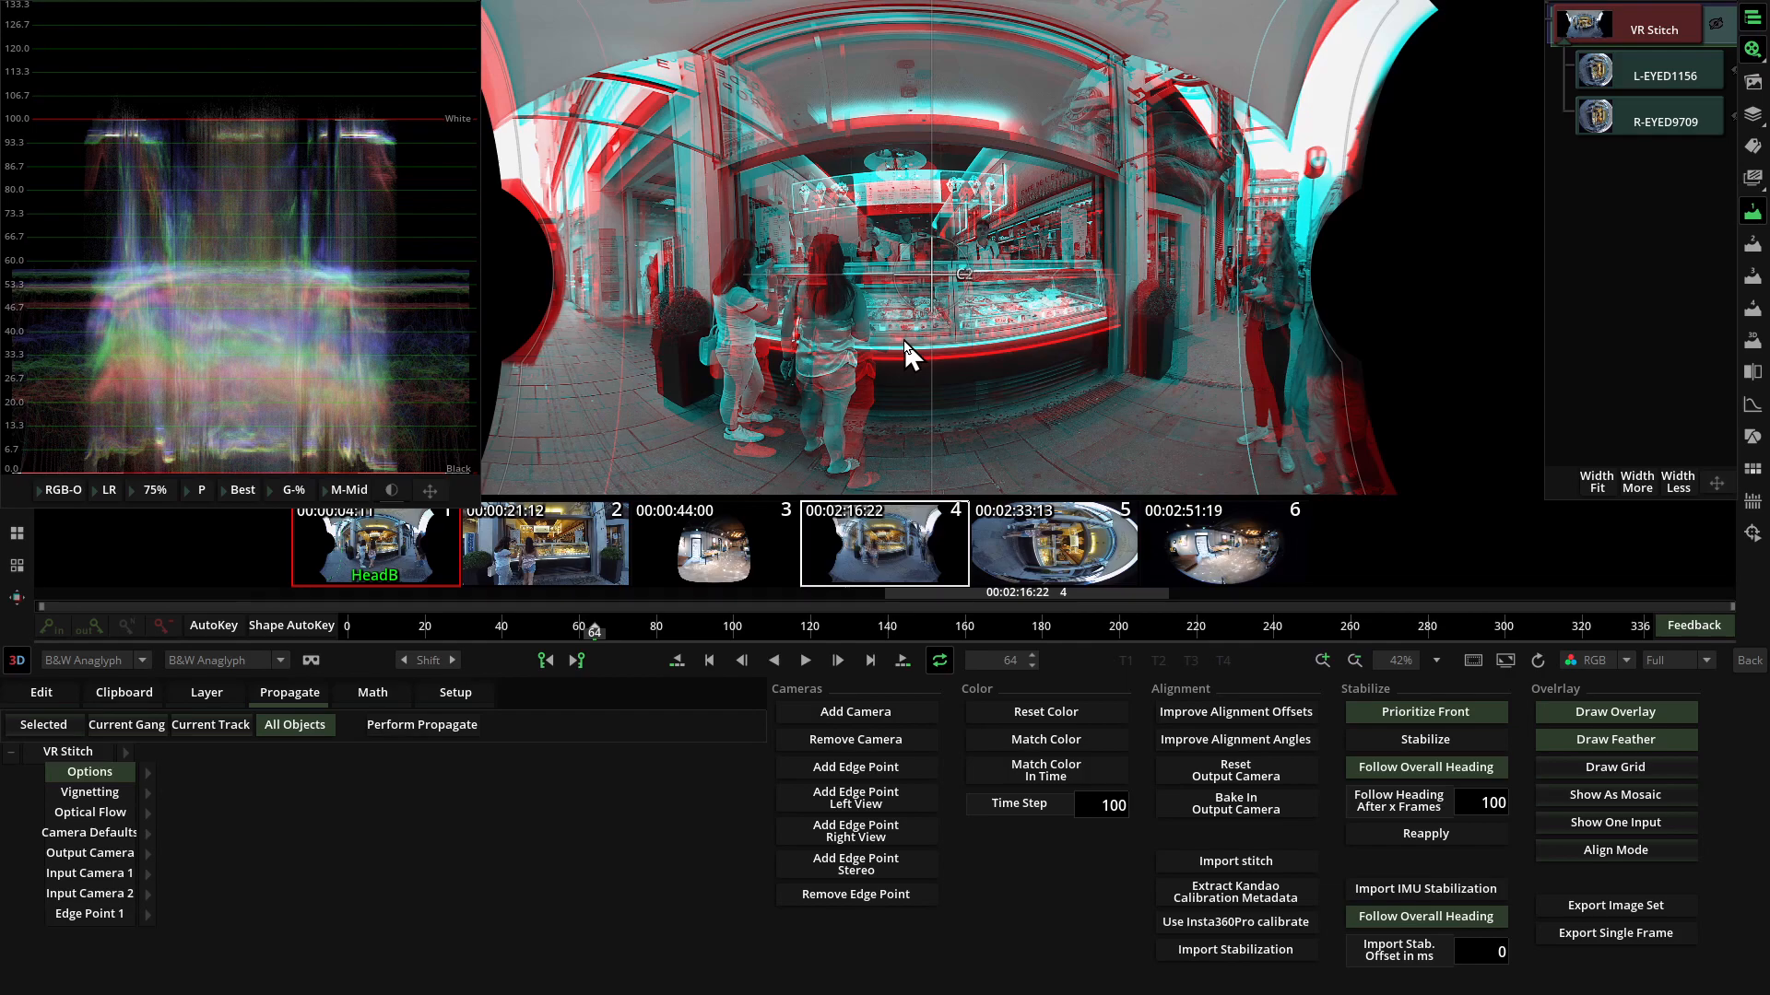
scroll(904, 353, down, 3)
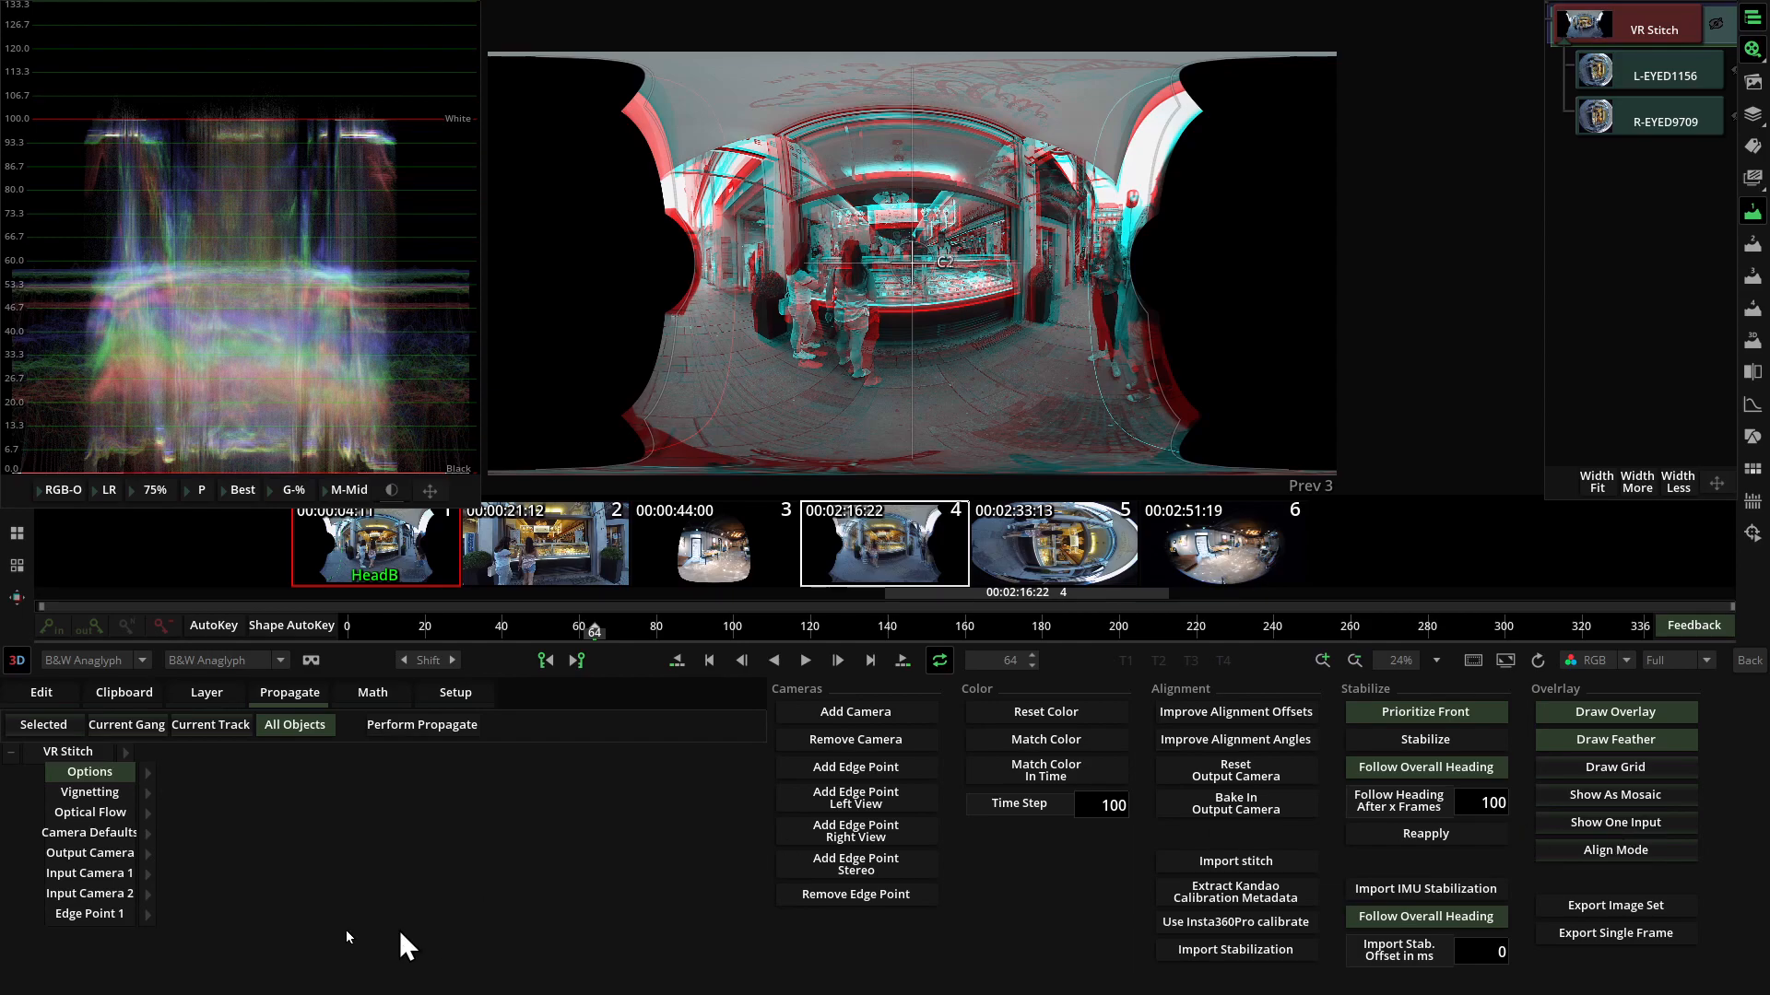
Show only Input Camera 1 and adjust the position of its fisheye image inside the lens circle.
click(107, 873)
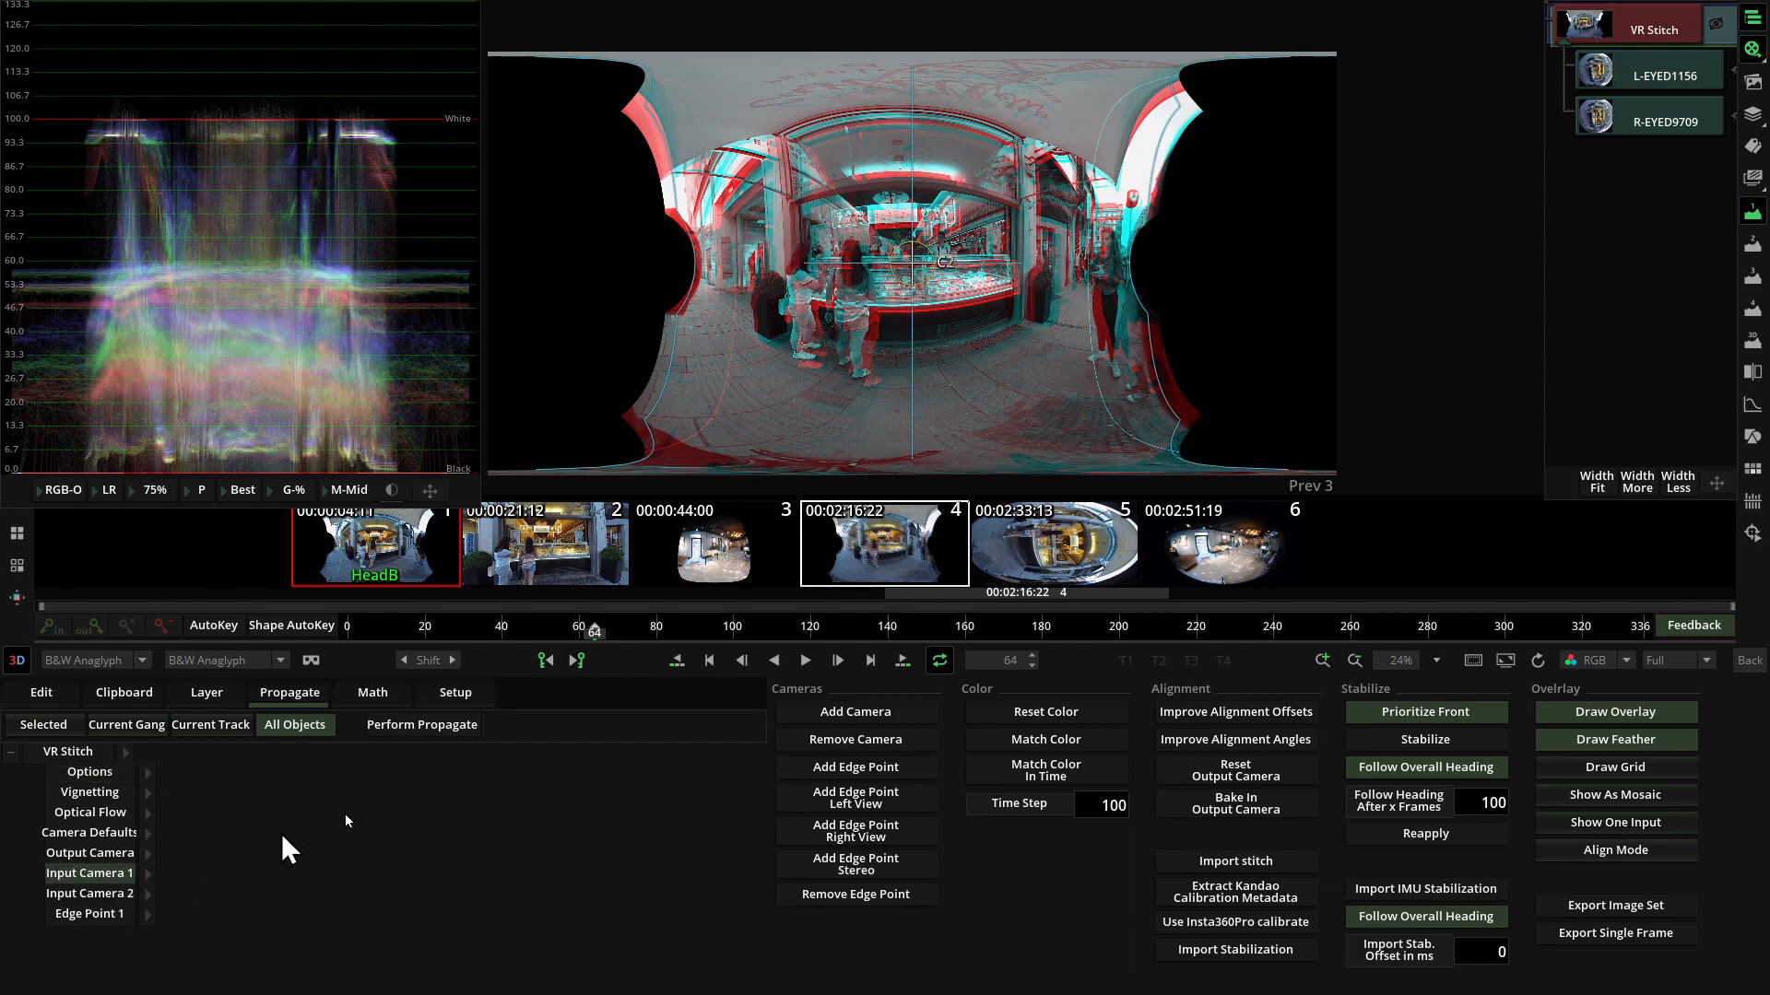
click(1589, 824)
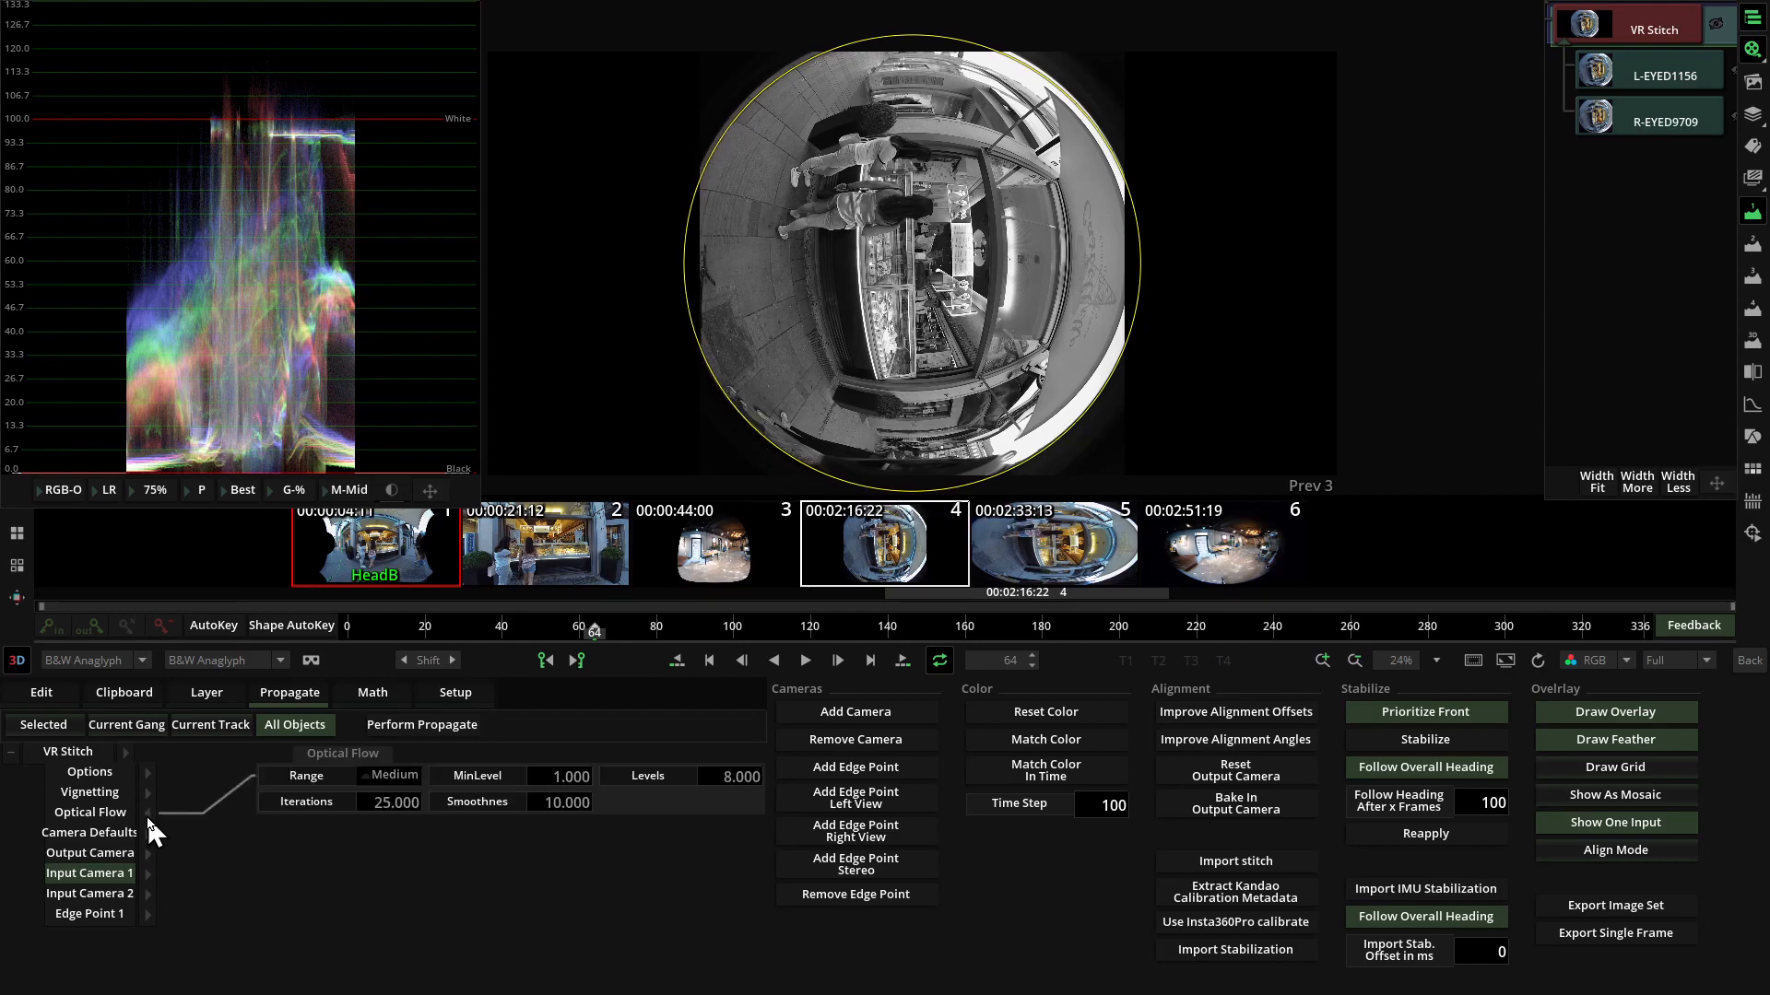
mouse_move(925, 174)
mouse_down()
mouse_move(913, 127)
mouse_move(906, 159)
mouse_up()
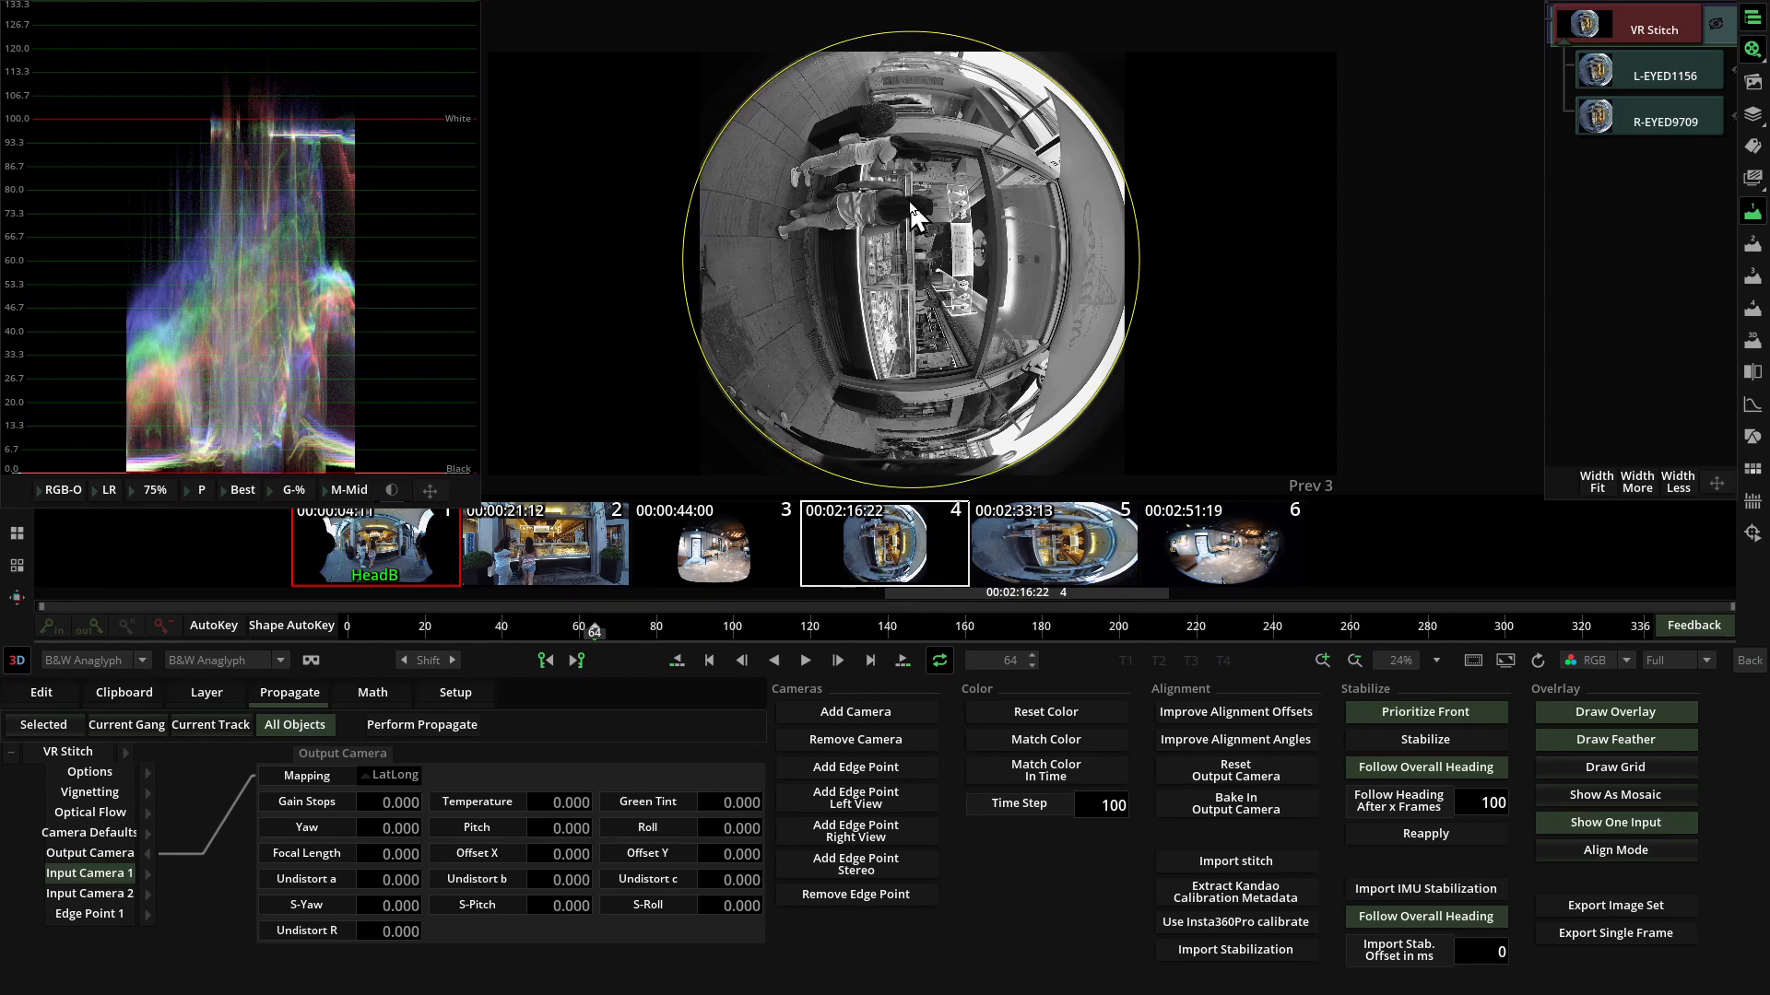
mouse_move(912, 161)
mouse_down()
mouse_move(992, 262)
mouse_move(935, 122)
mouse_move(941, 163)
mouse_up()
Shift Input Camera 2's lens circle slightly up and right over its fisheye image and restore the stitched view.
click(101, 895)
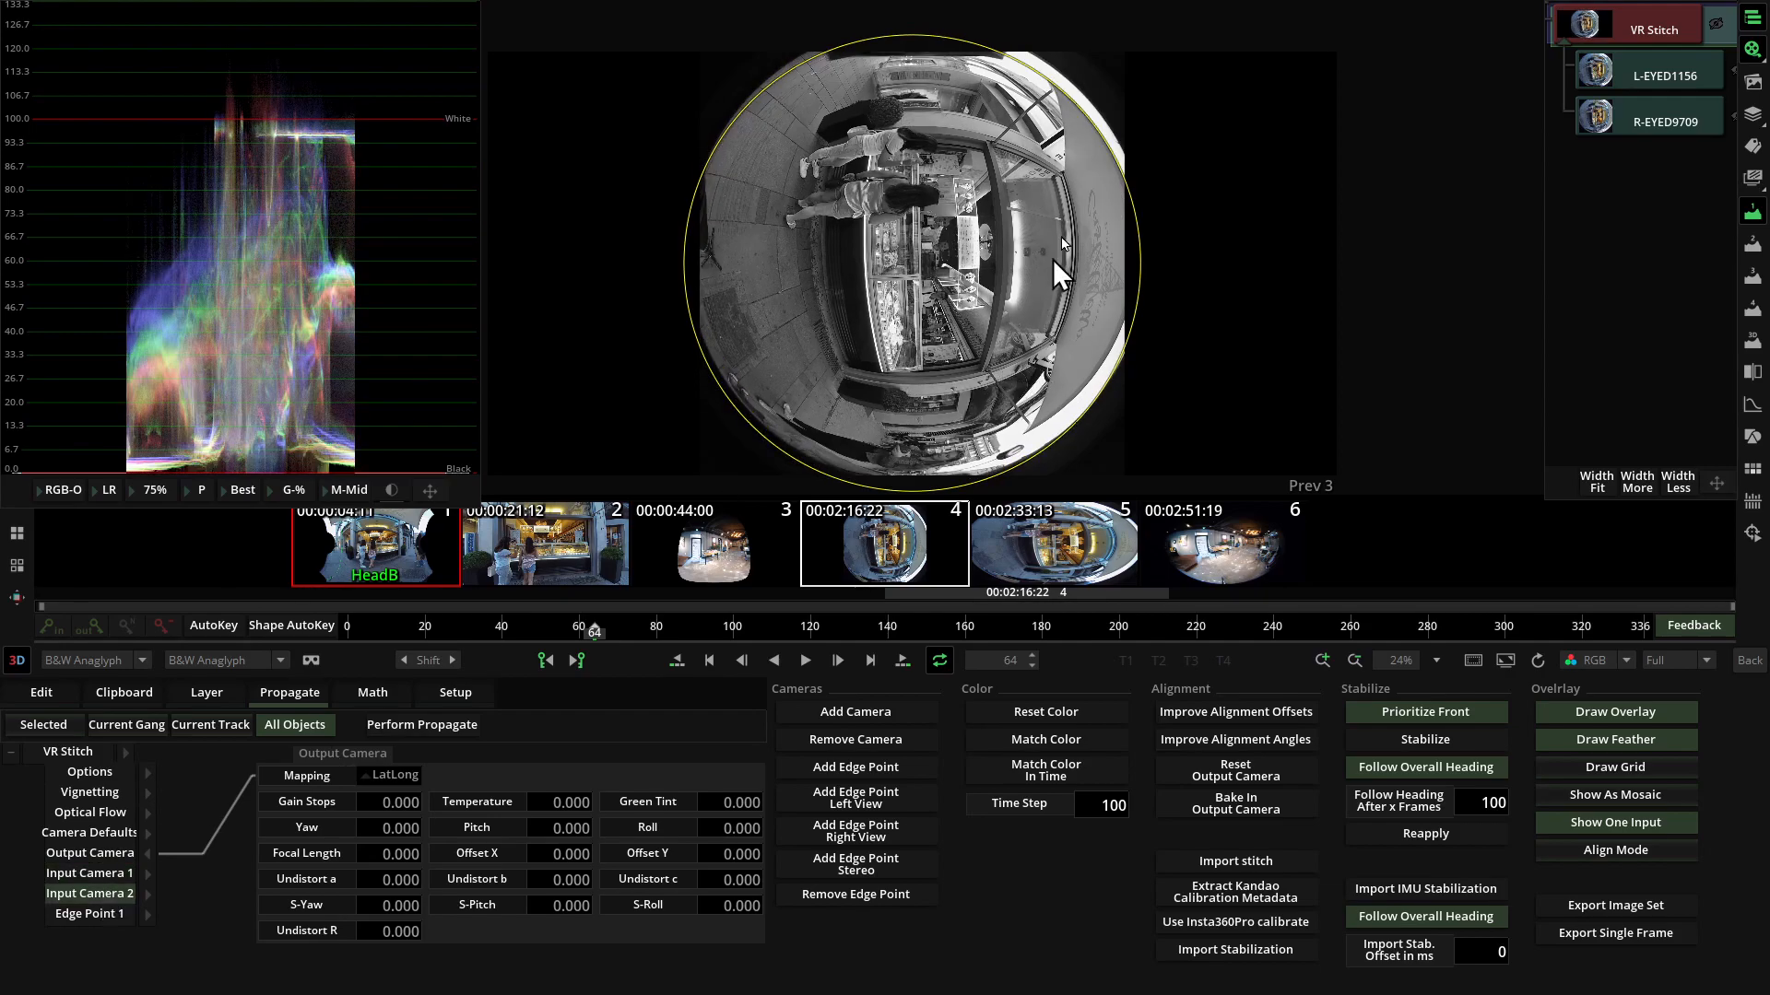
drag(948, 344, 1044, 252)
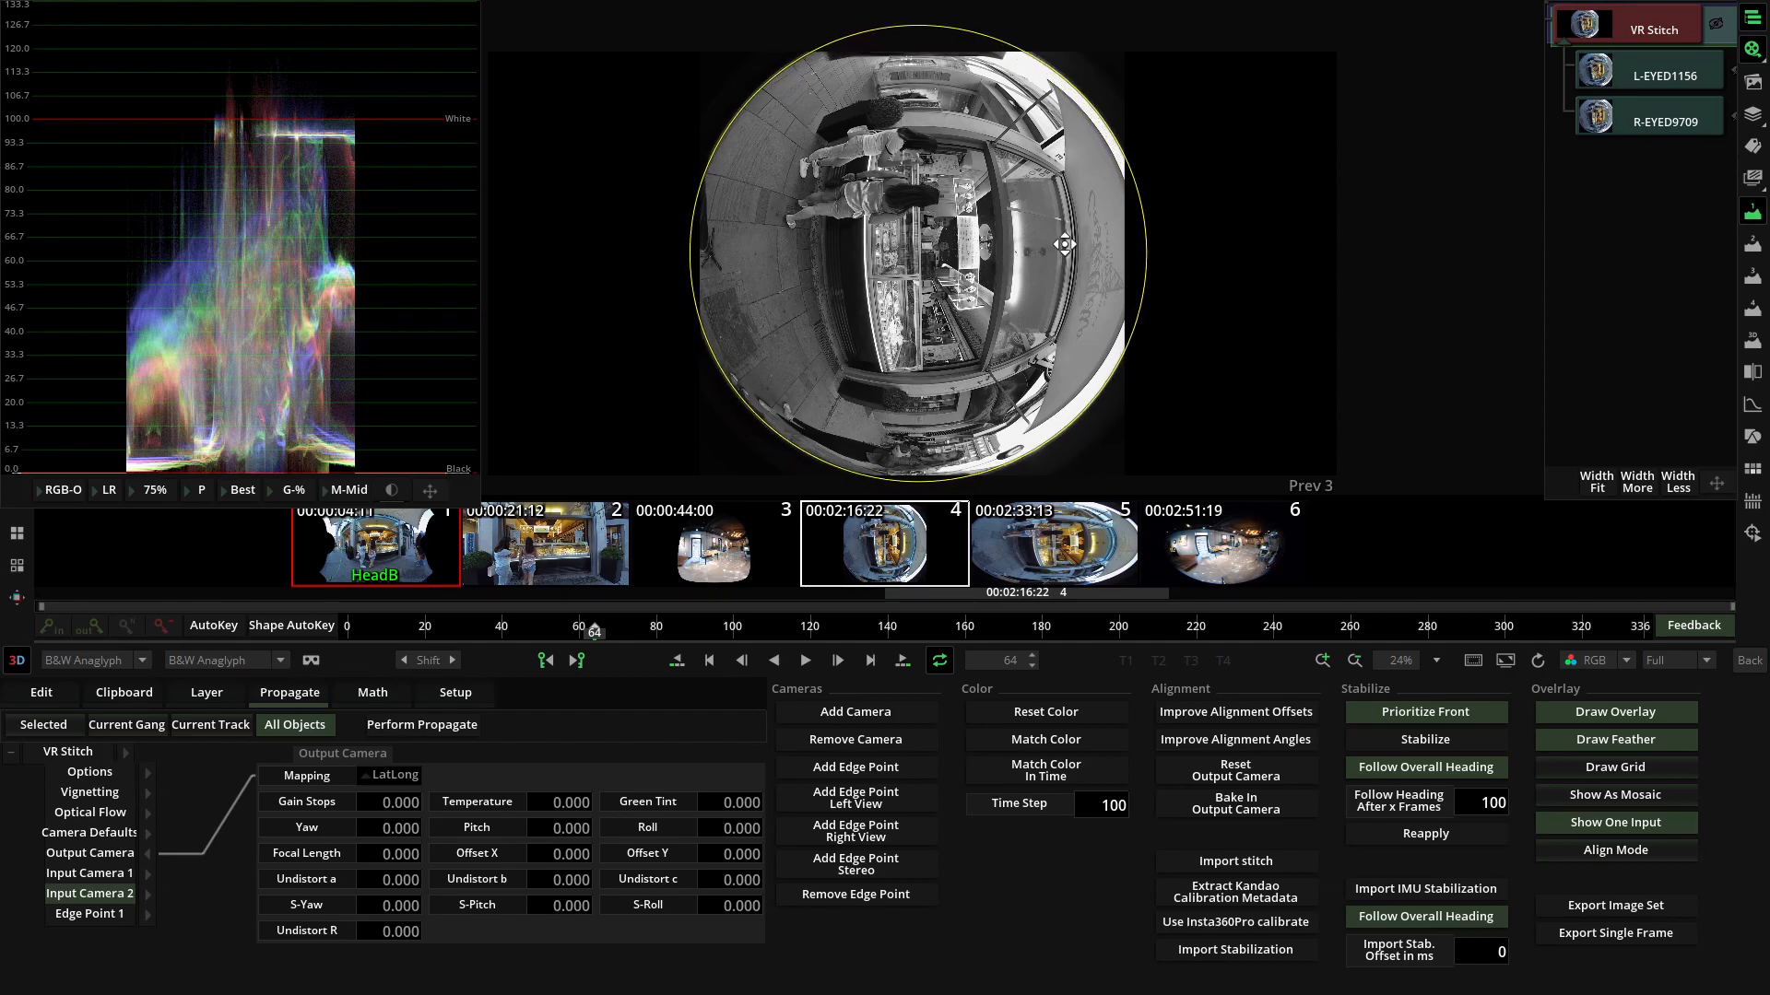
drag(1061, 251, 1061, 246)
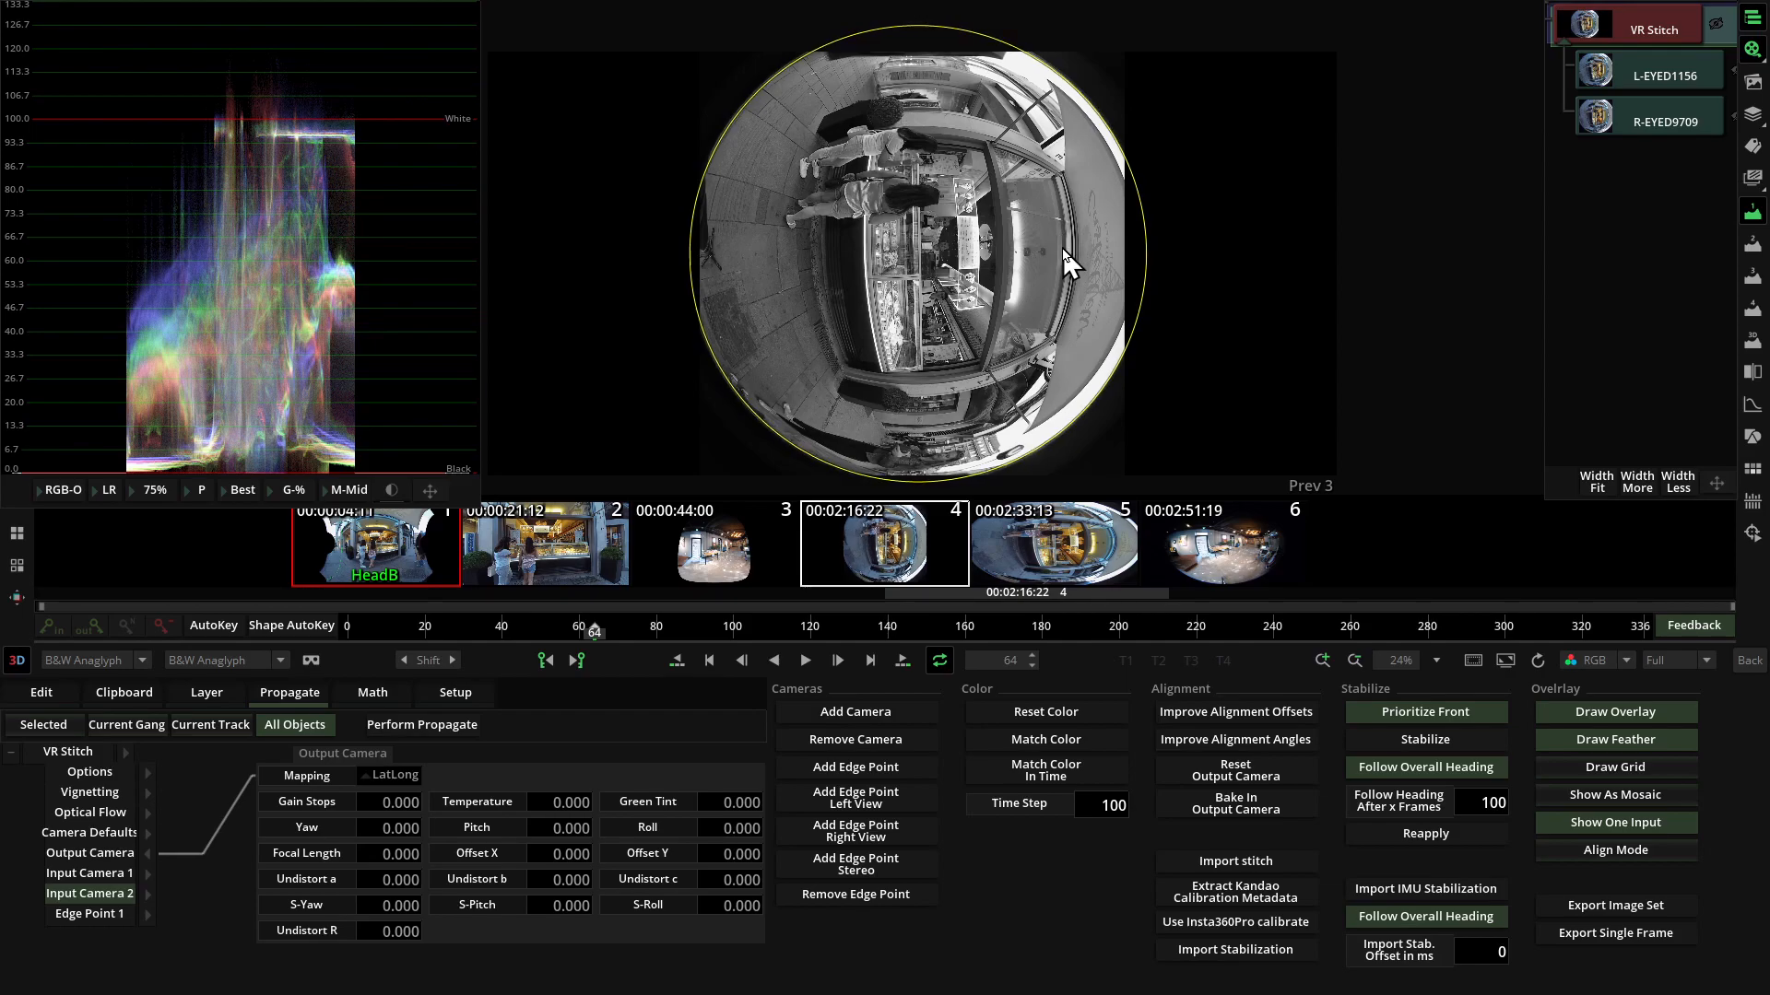
click(1622, 832)
Check the stereo alignment in the stitched anaglyph against Input Camera 2's single fisheye view.
scroll(1060, 315, up, 2)
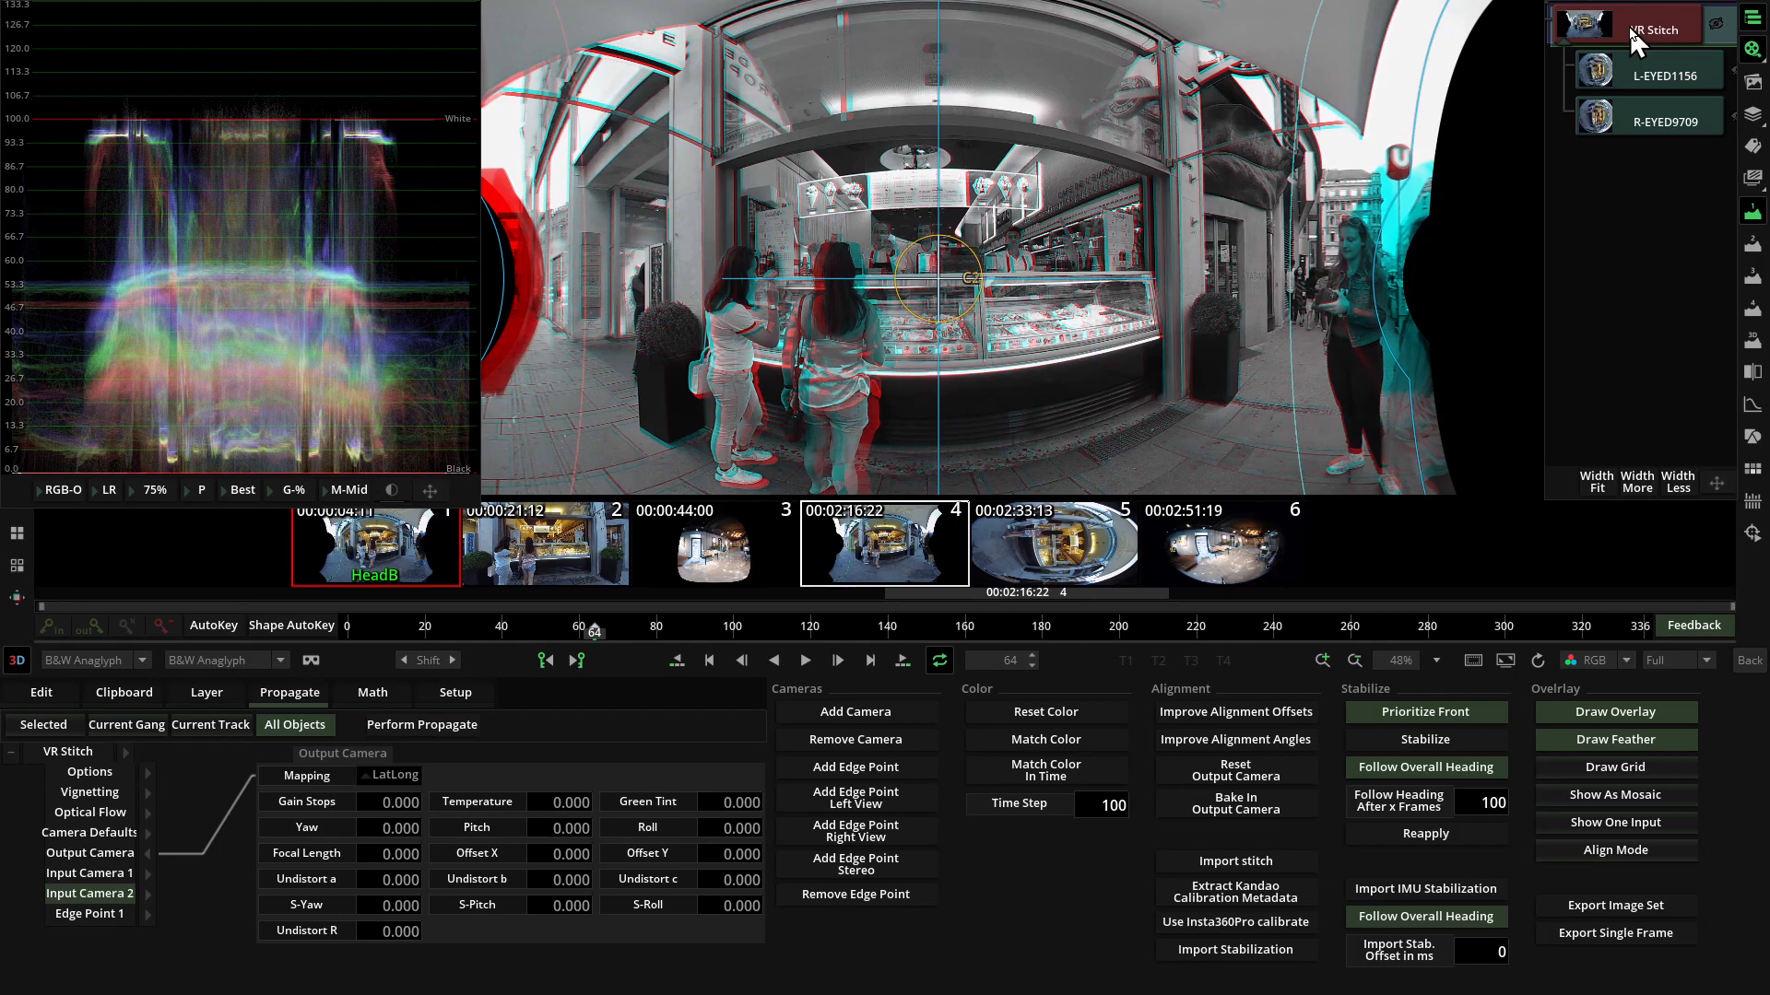
click(1645, 74)
click(1630, 11)
click(1605, 825)
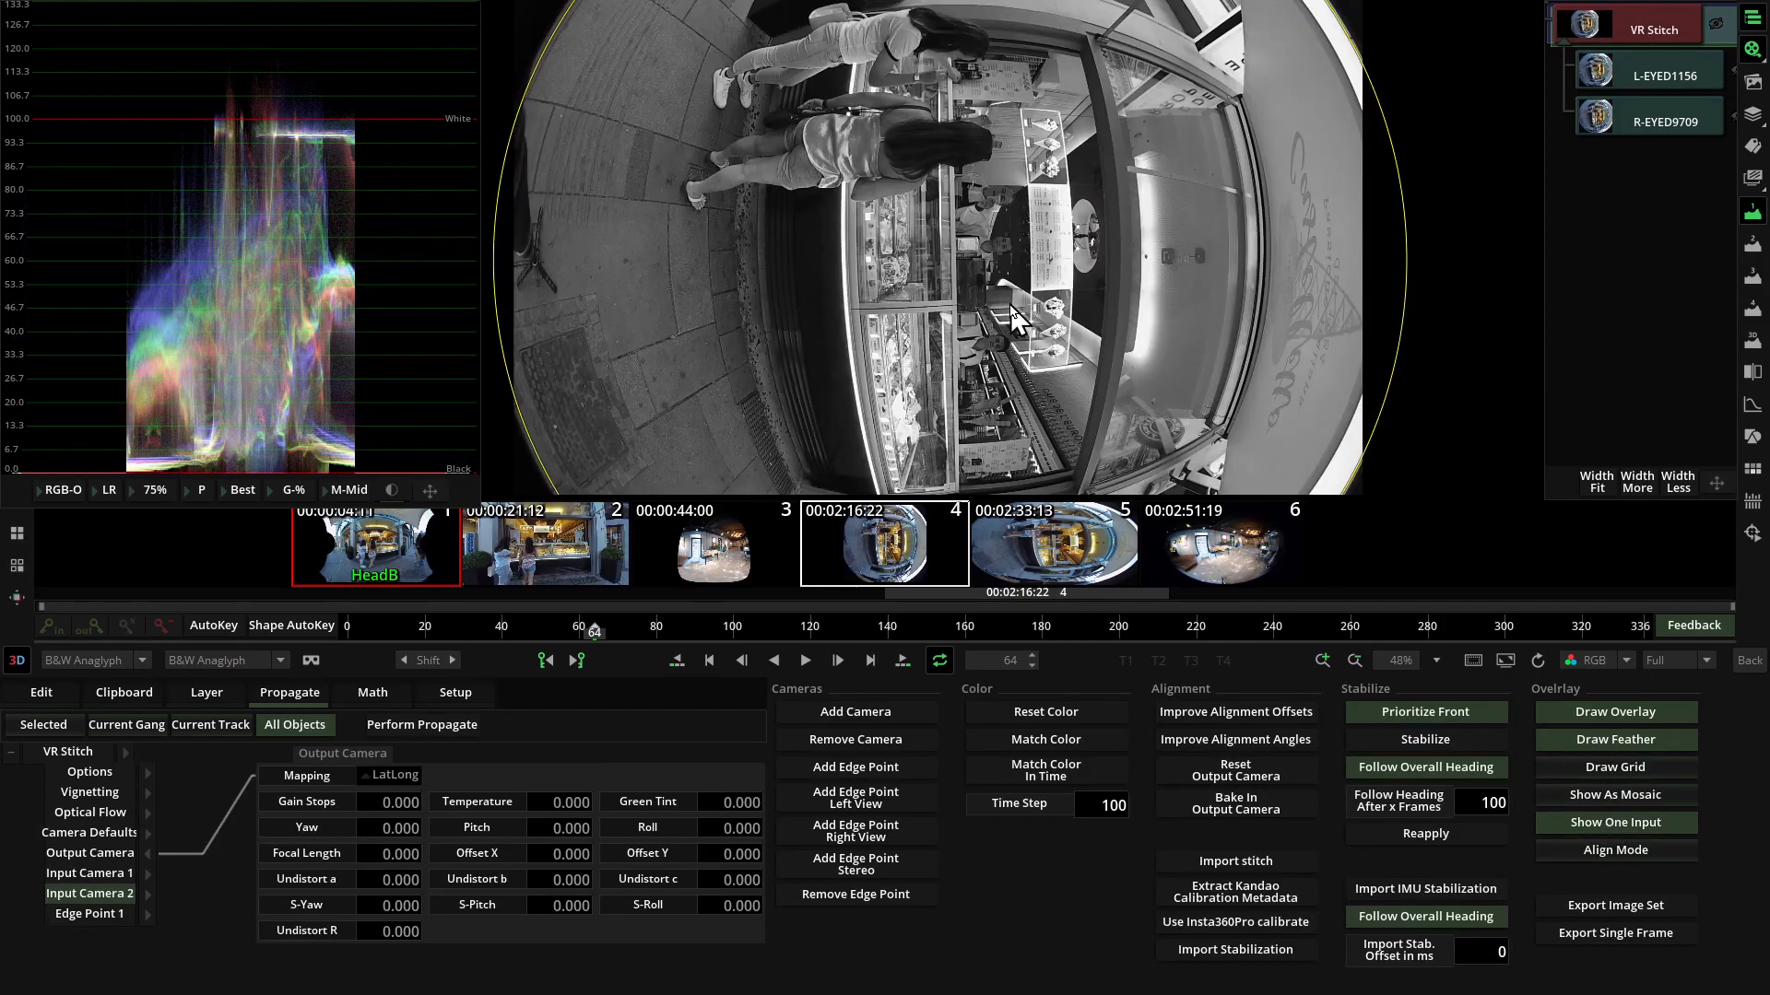
scroll(1014, 304, down, 2)
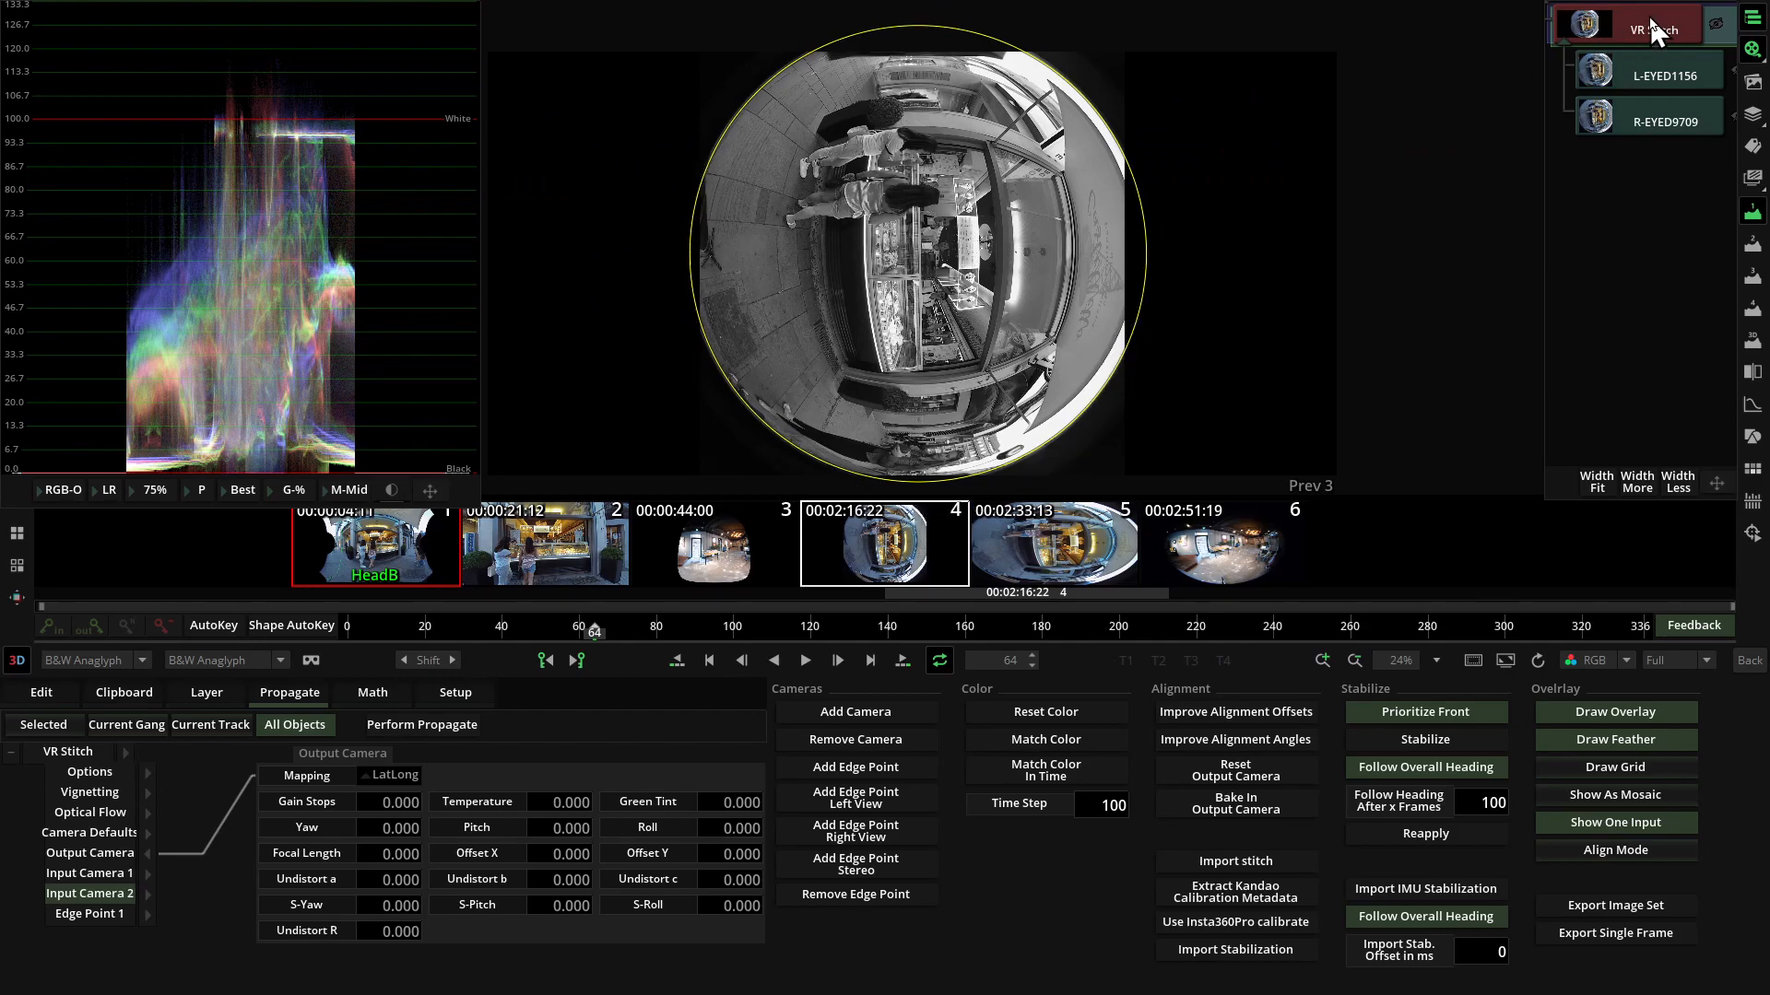
click(1644, 817)
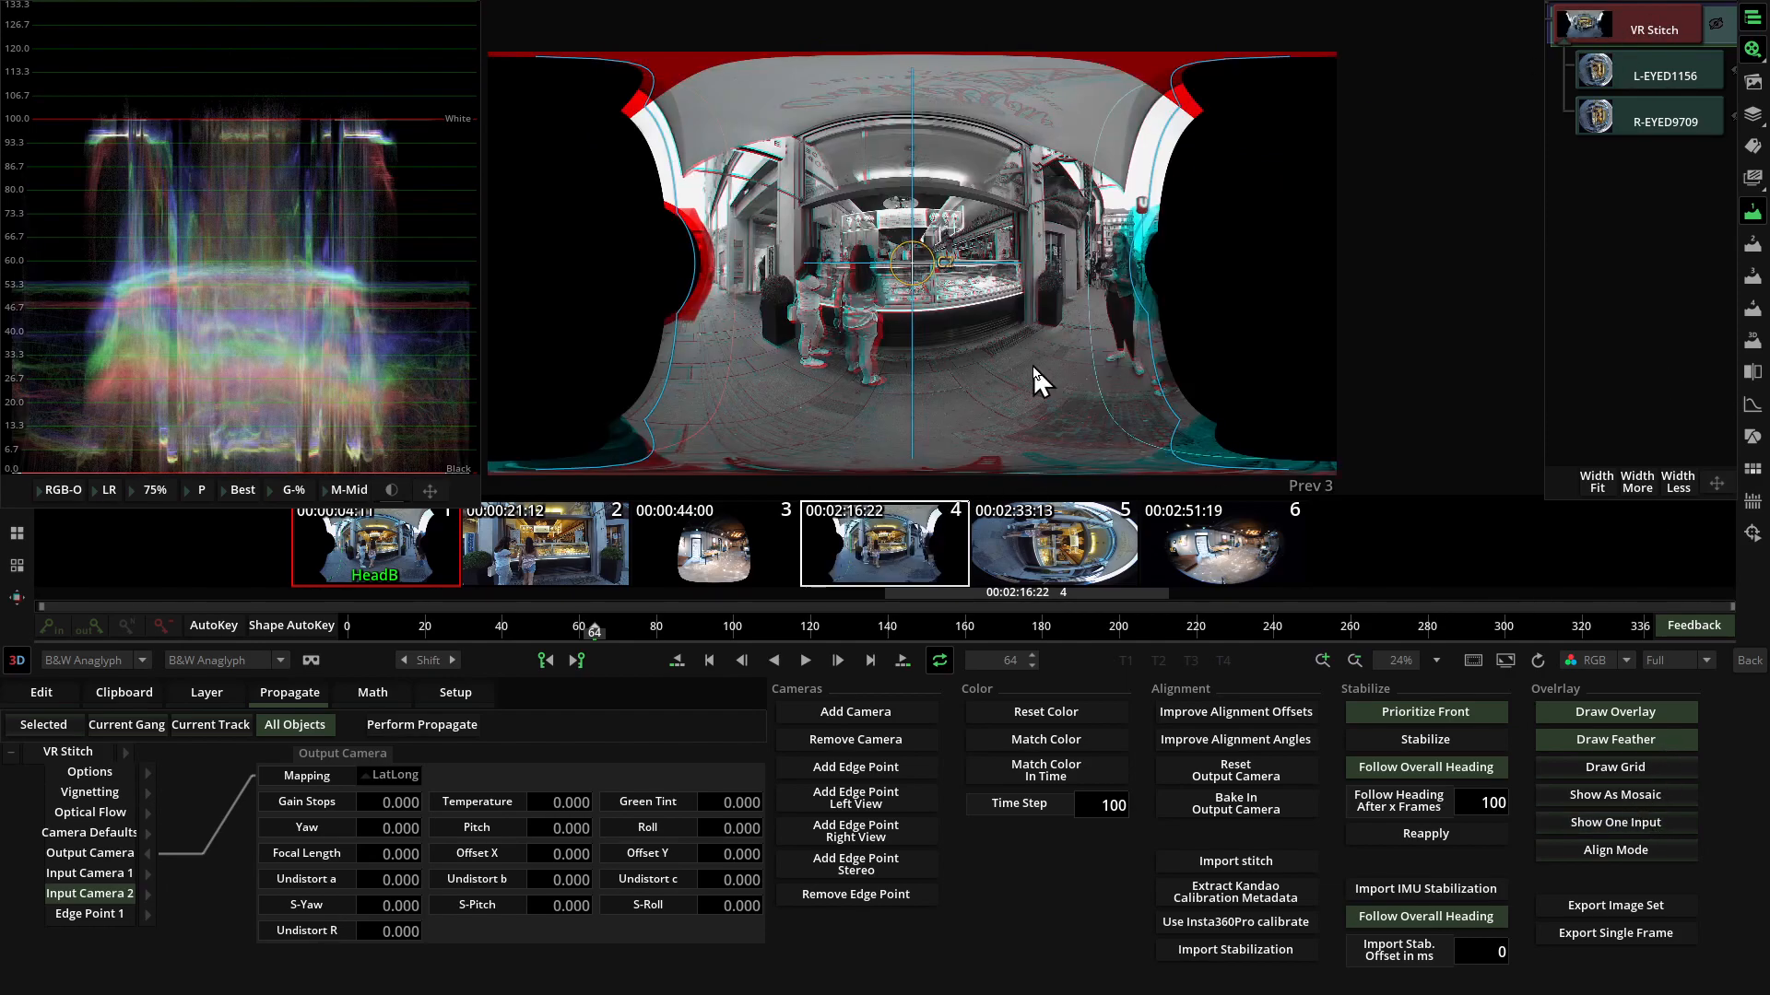
scroll(1033, 367, up, 2)
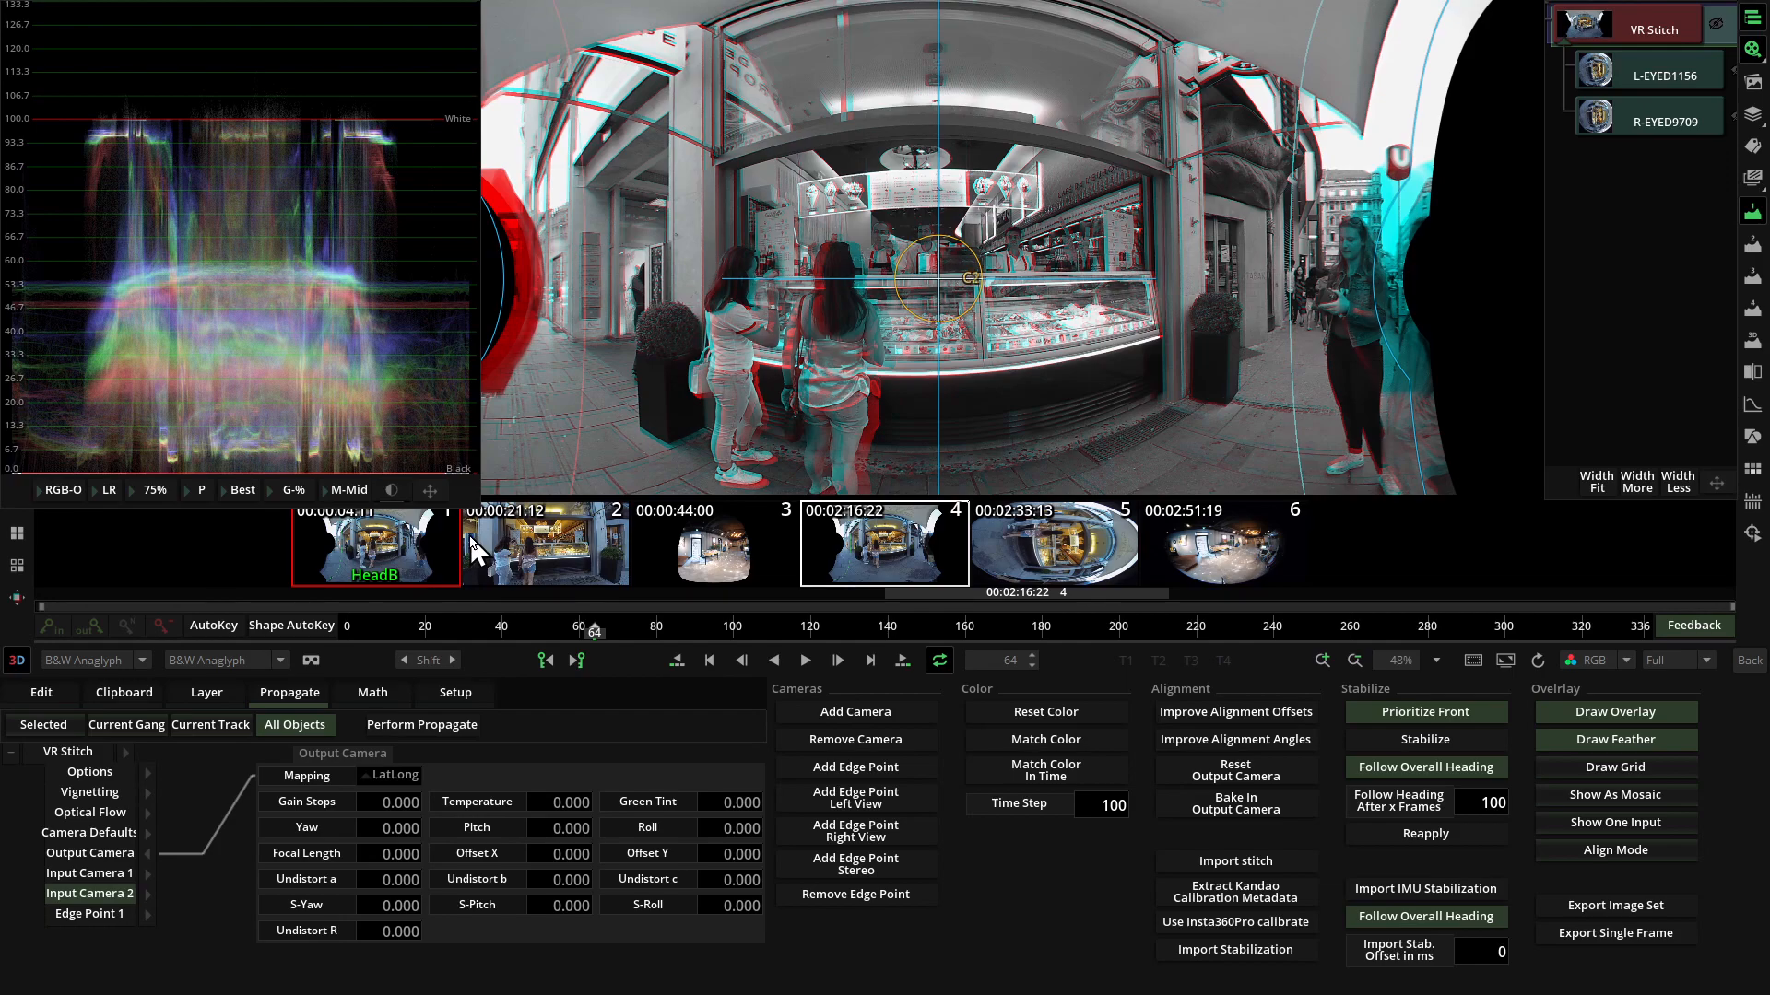
Alternate between the left and right eye views to compare the alignment of the stitched image.
key(1)
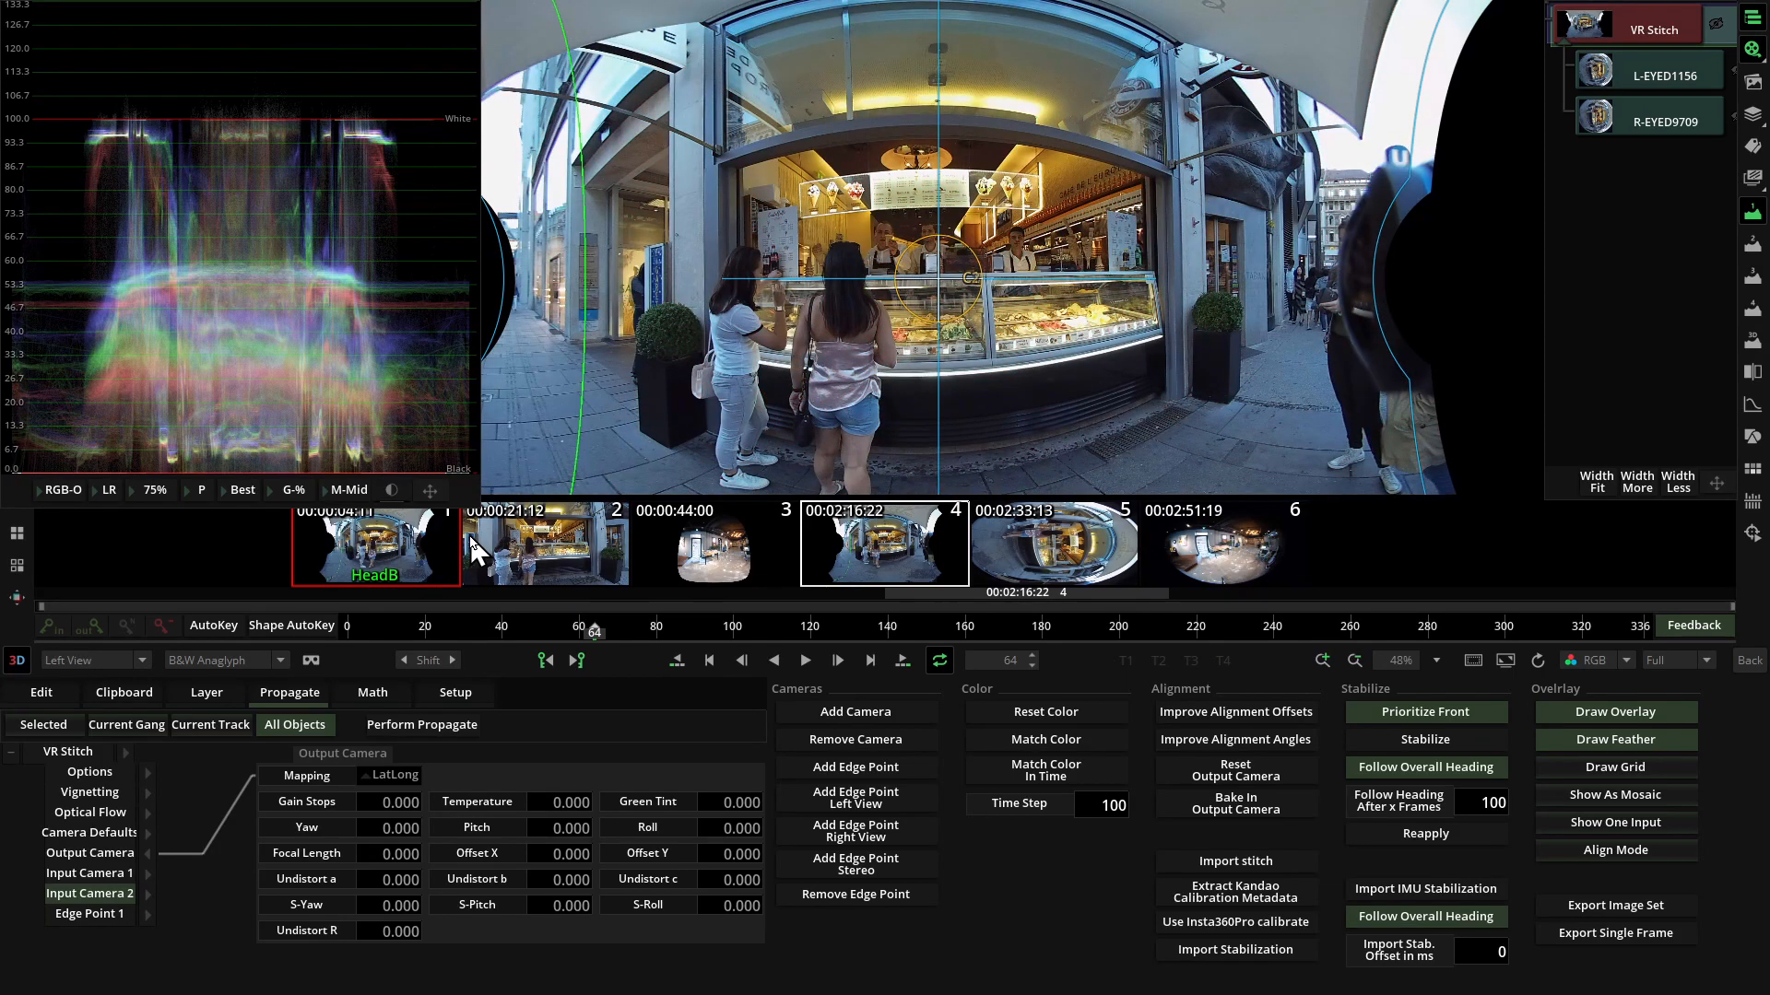
key(2)
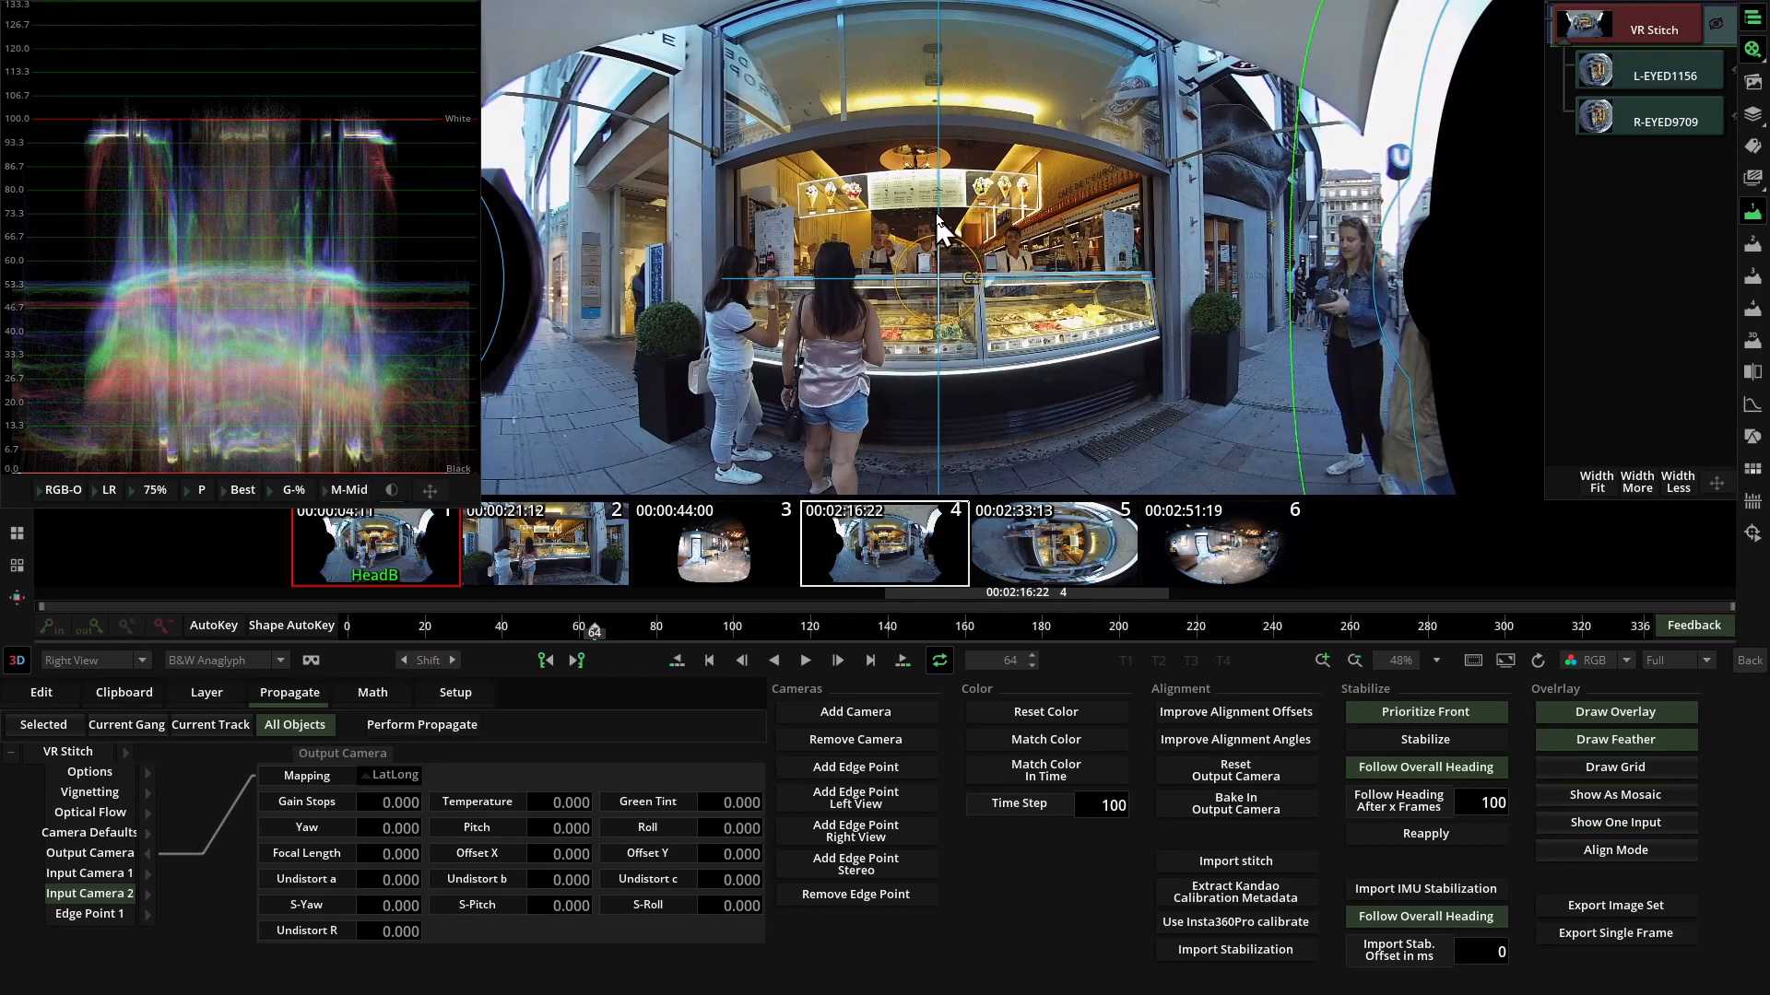
key(1)
key(2)
key(1)
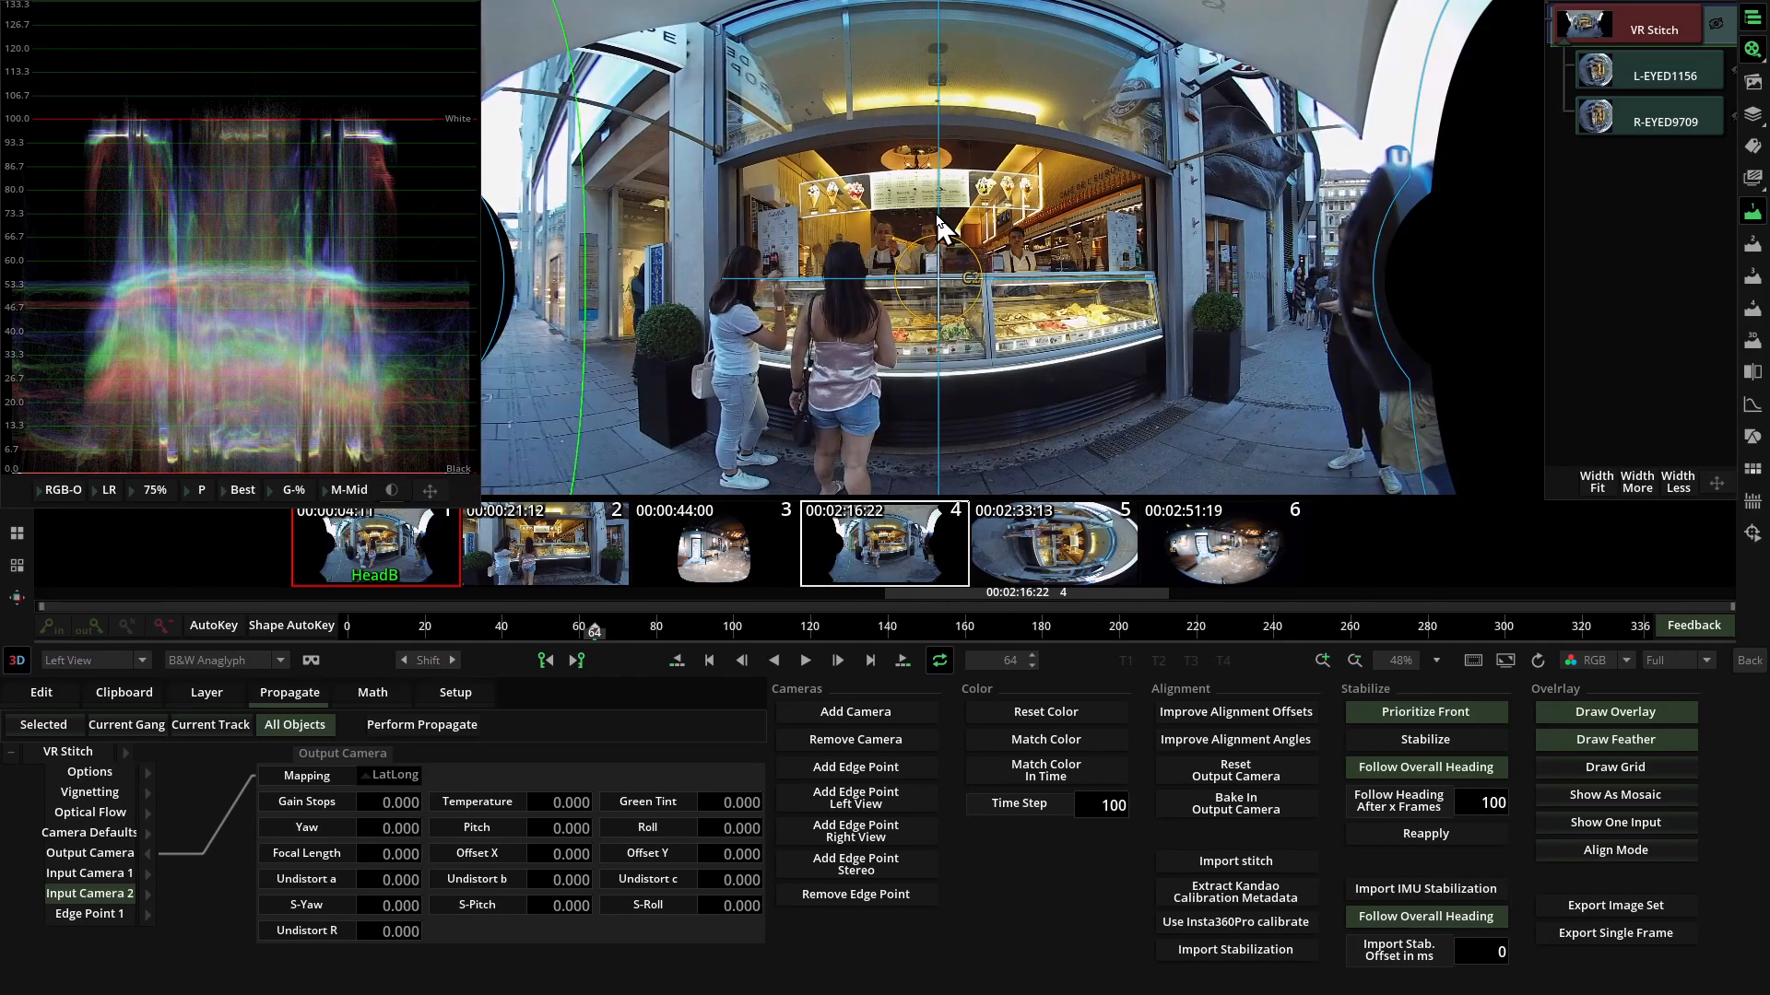
Flip repeatedly between the left and right eye images to check how the shop front shifts between the two cameras.
key(2)
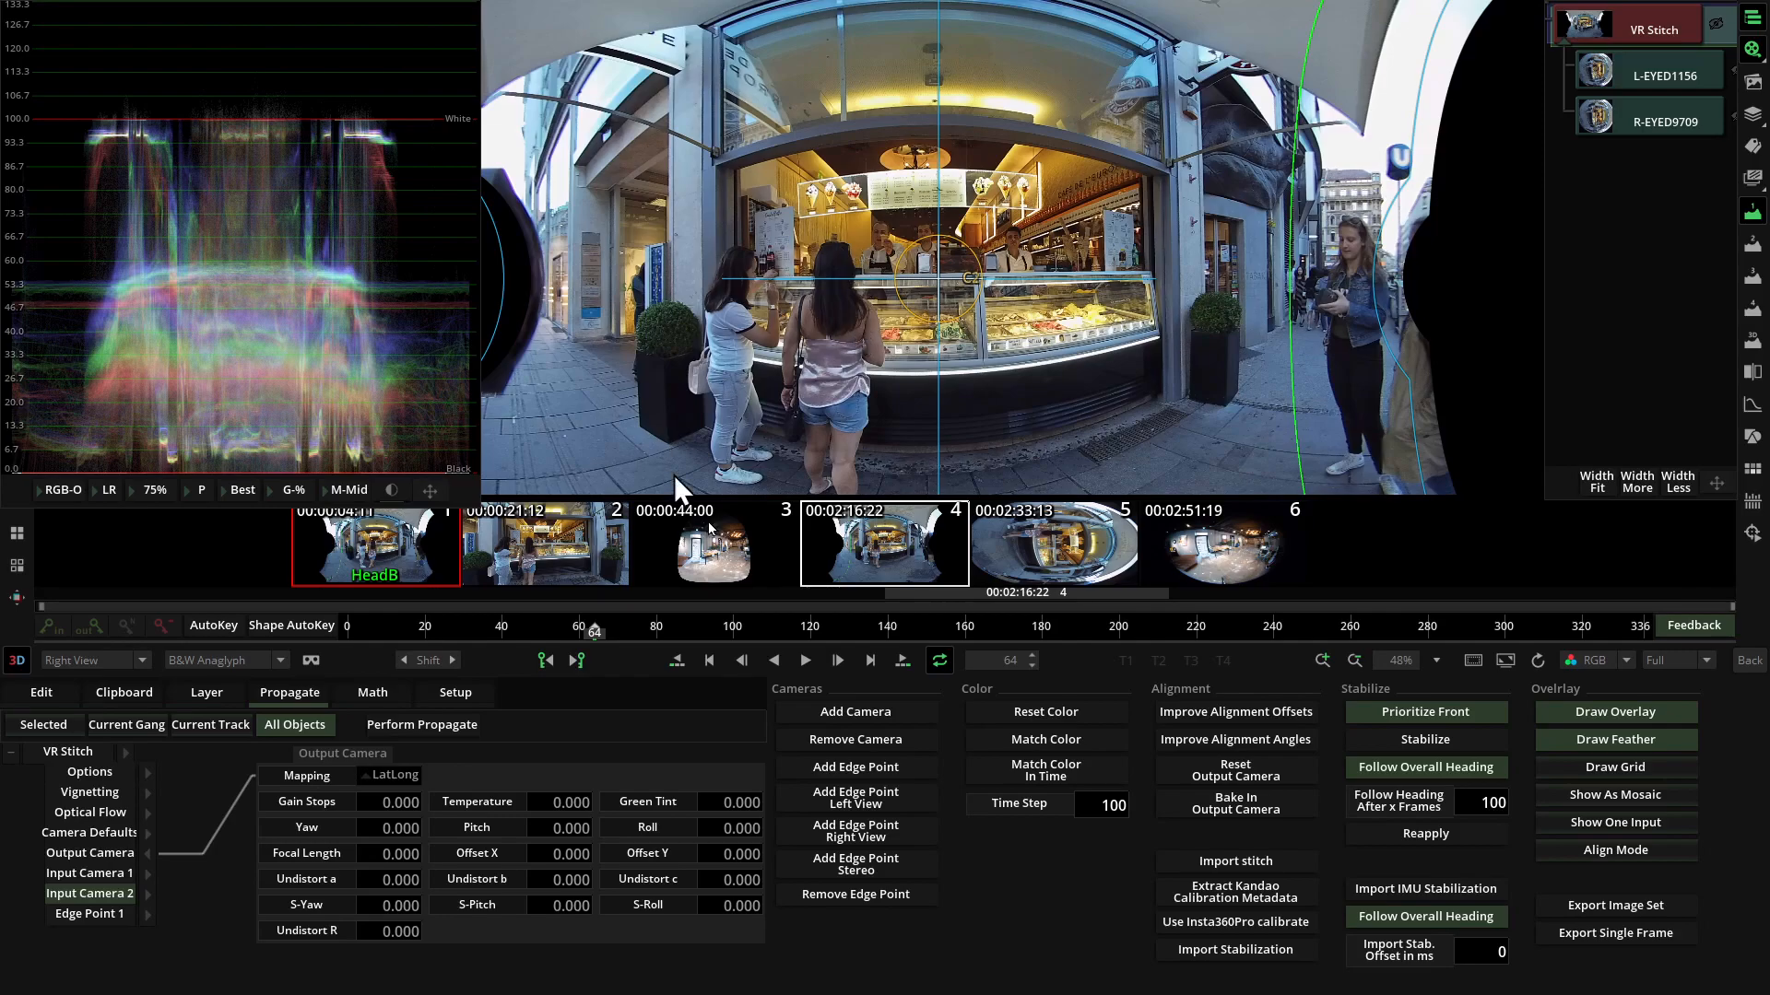
key(1)
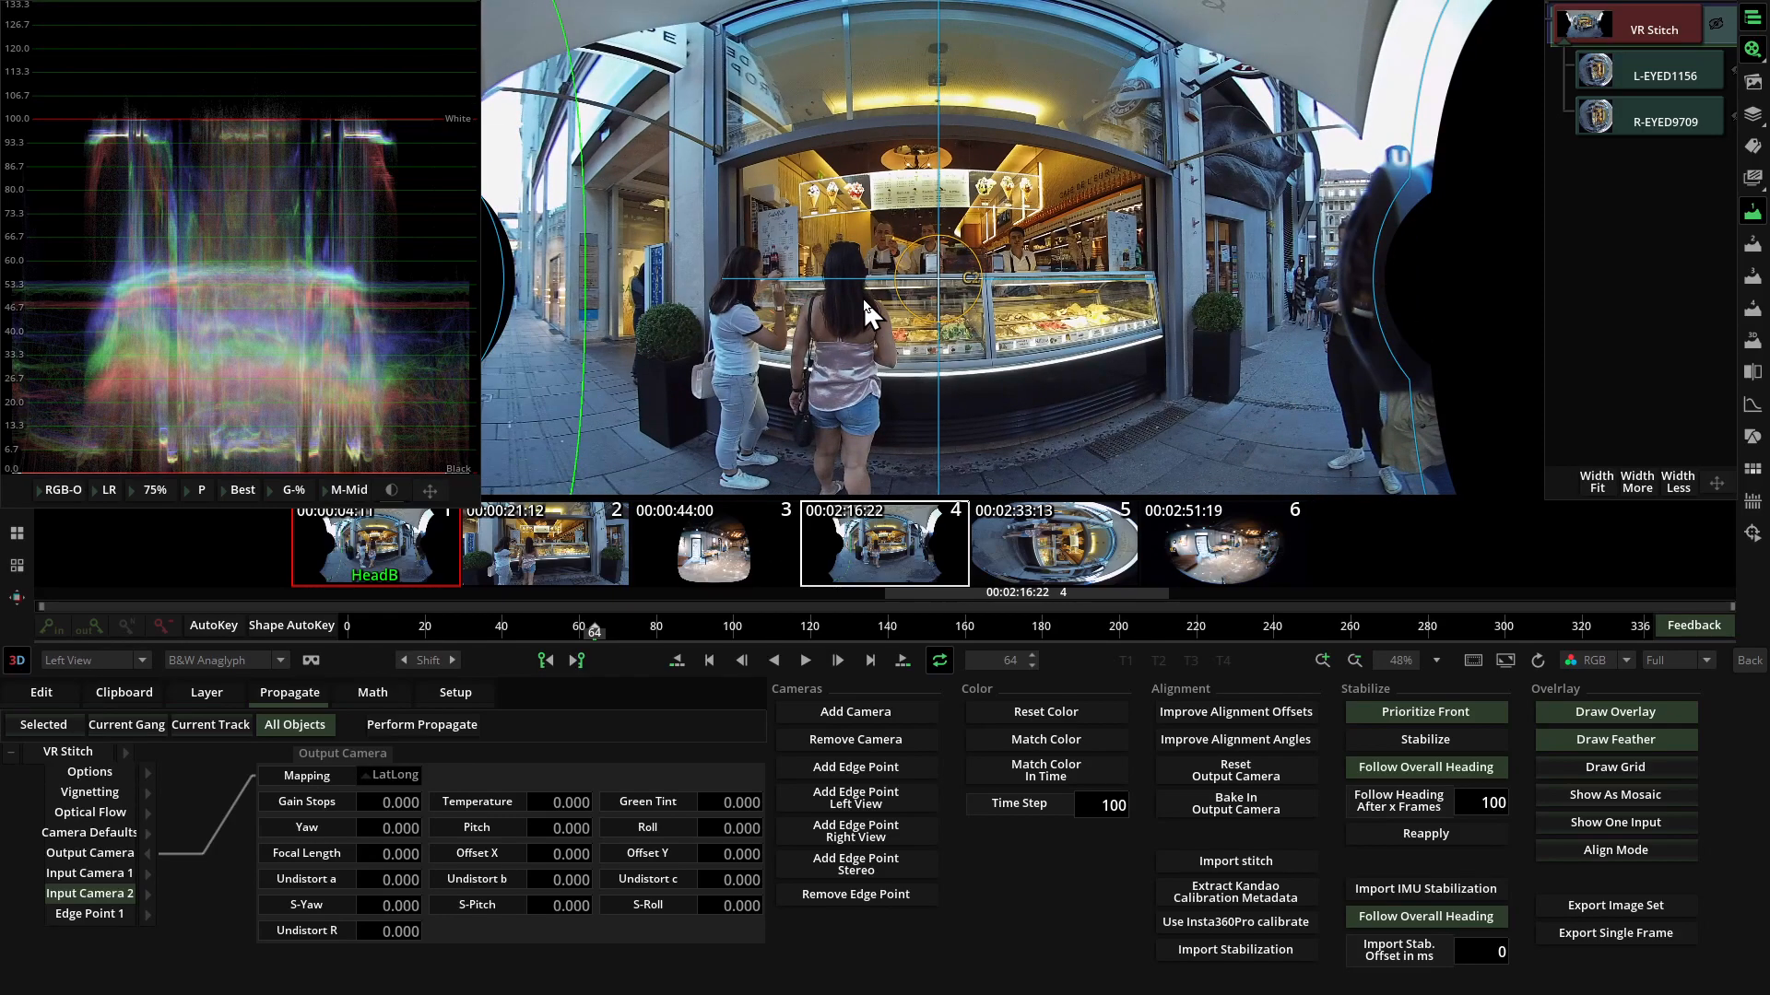
key(2)
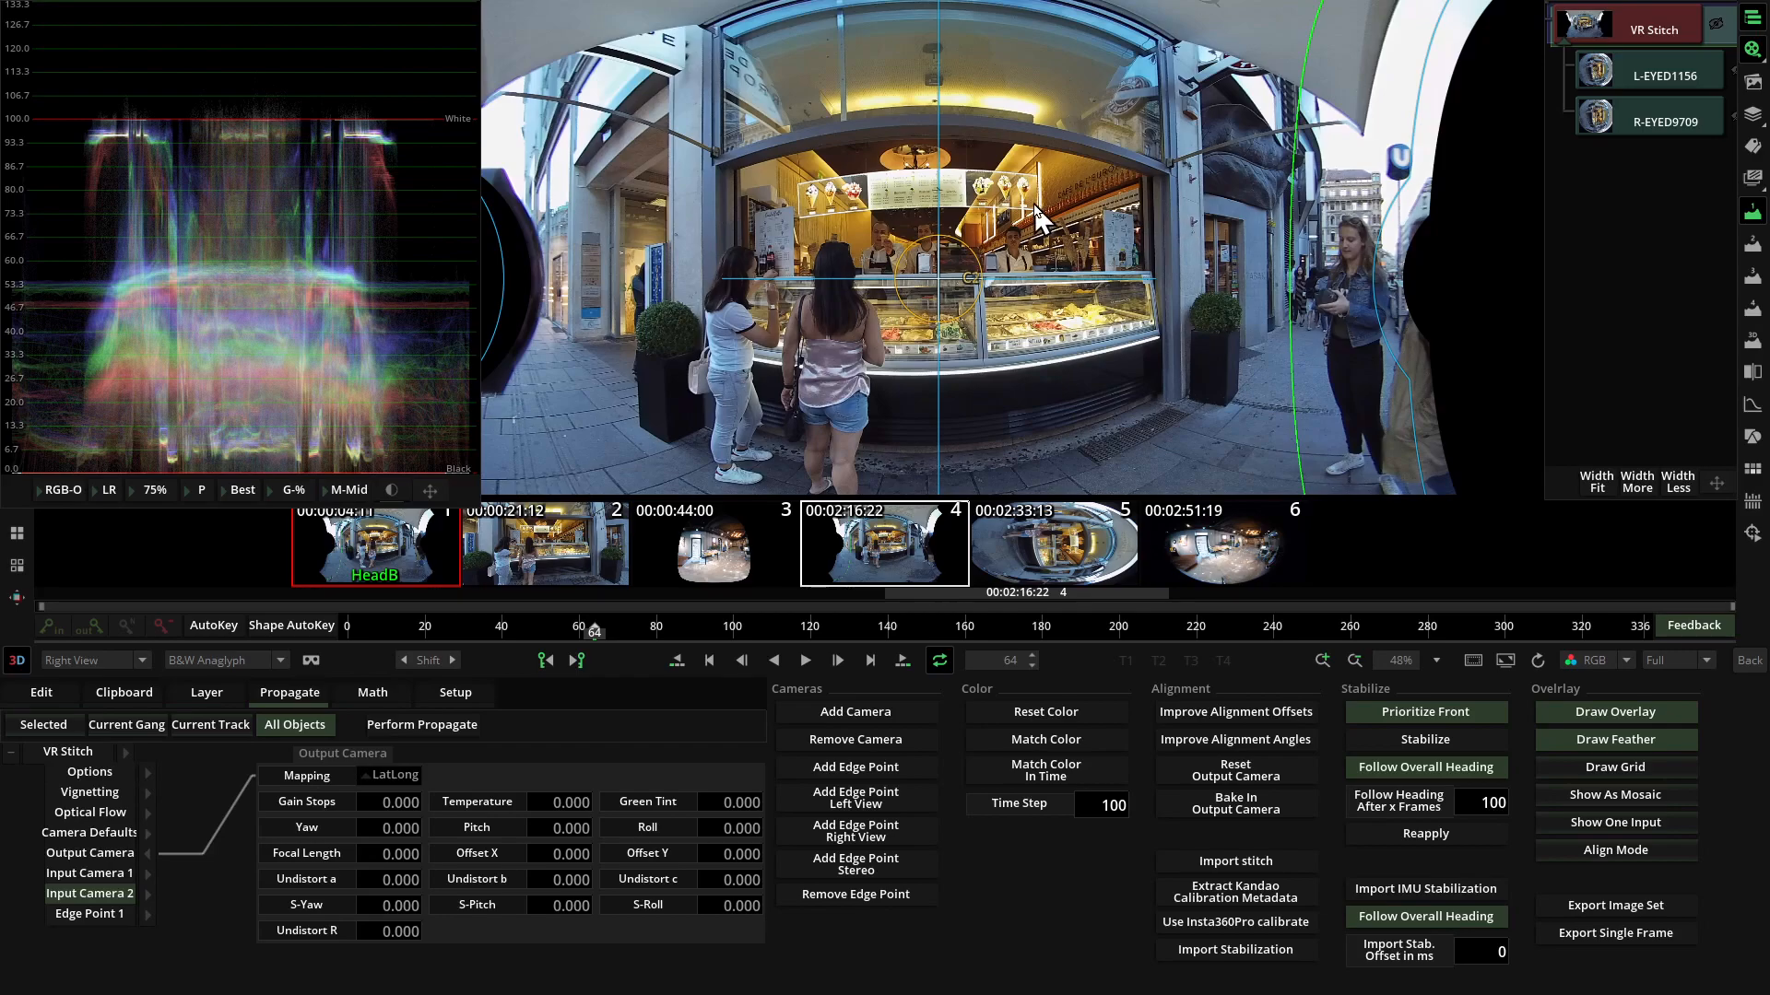
key(Tab)
key(Tab)
key(Tab)
key(Tab)
key(Tab)
key(Tab)
key(Tab)
key(Tab)
key(Tab)
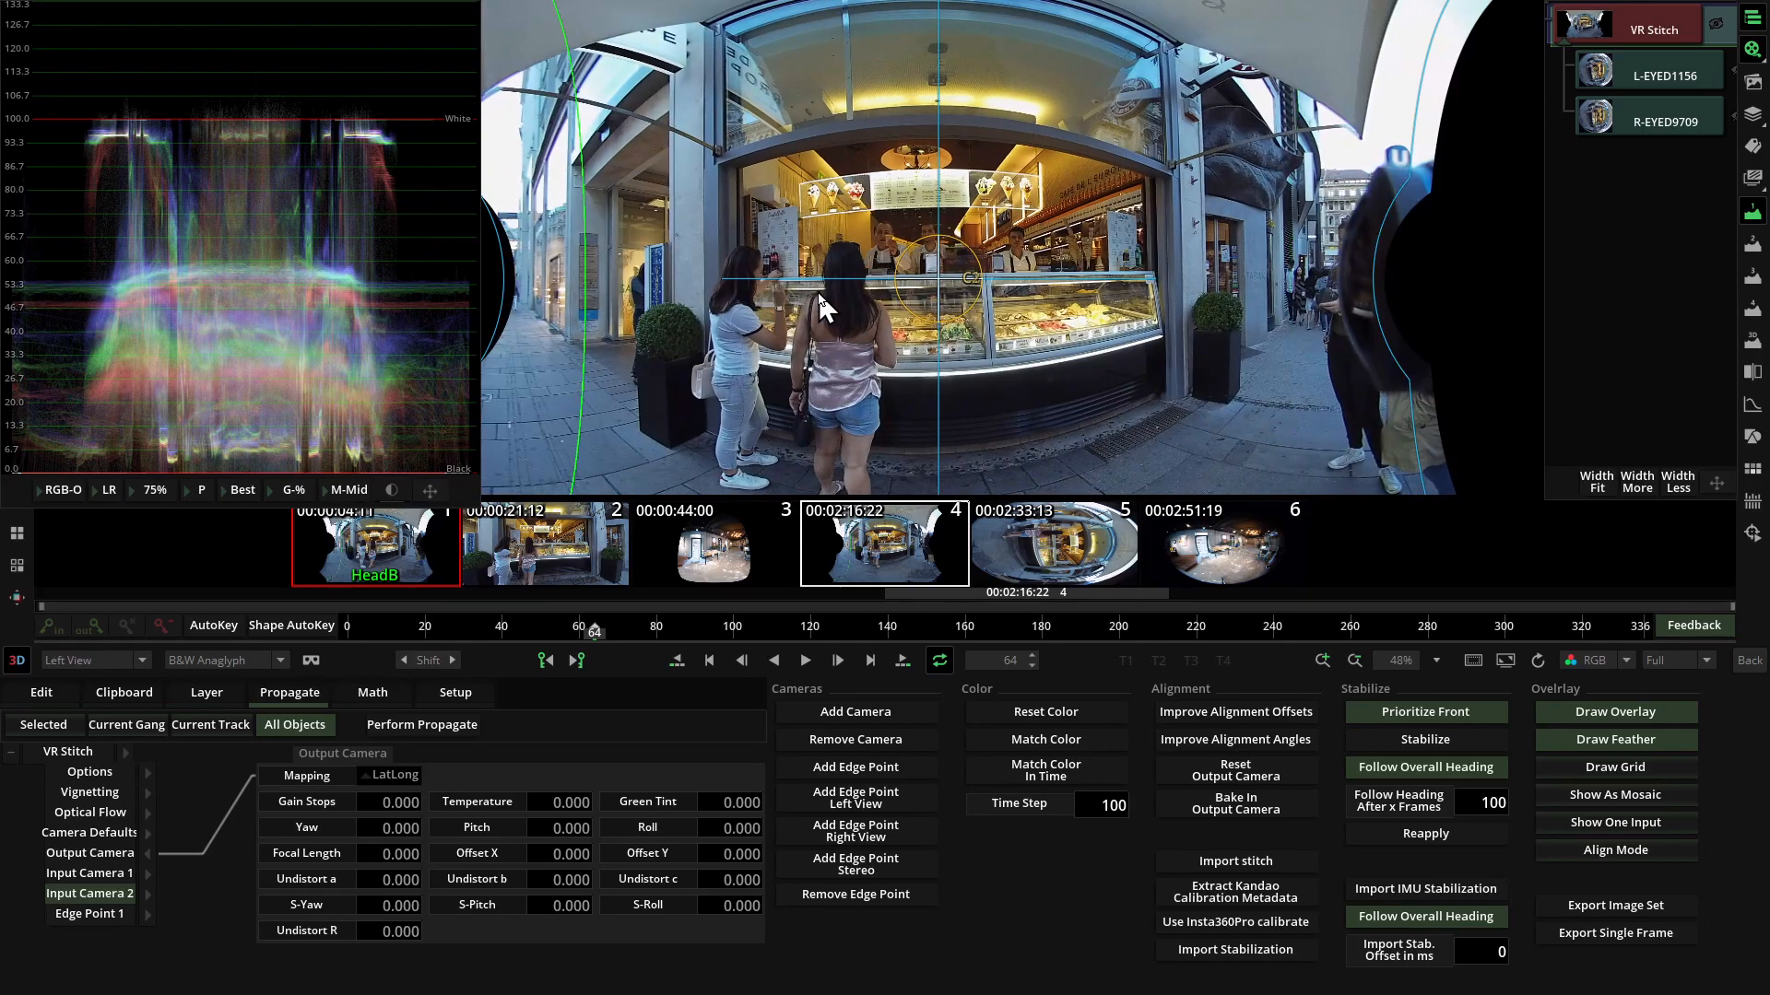
key(Tab)
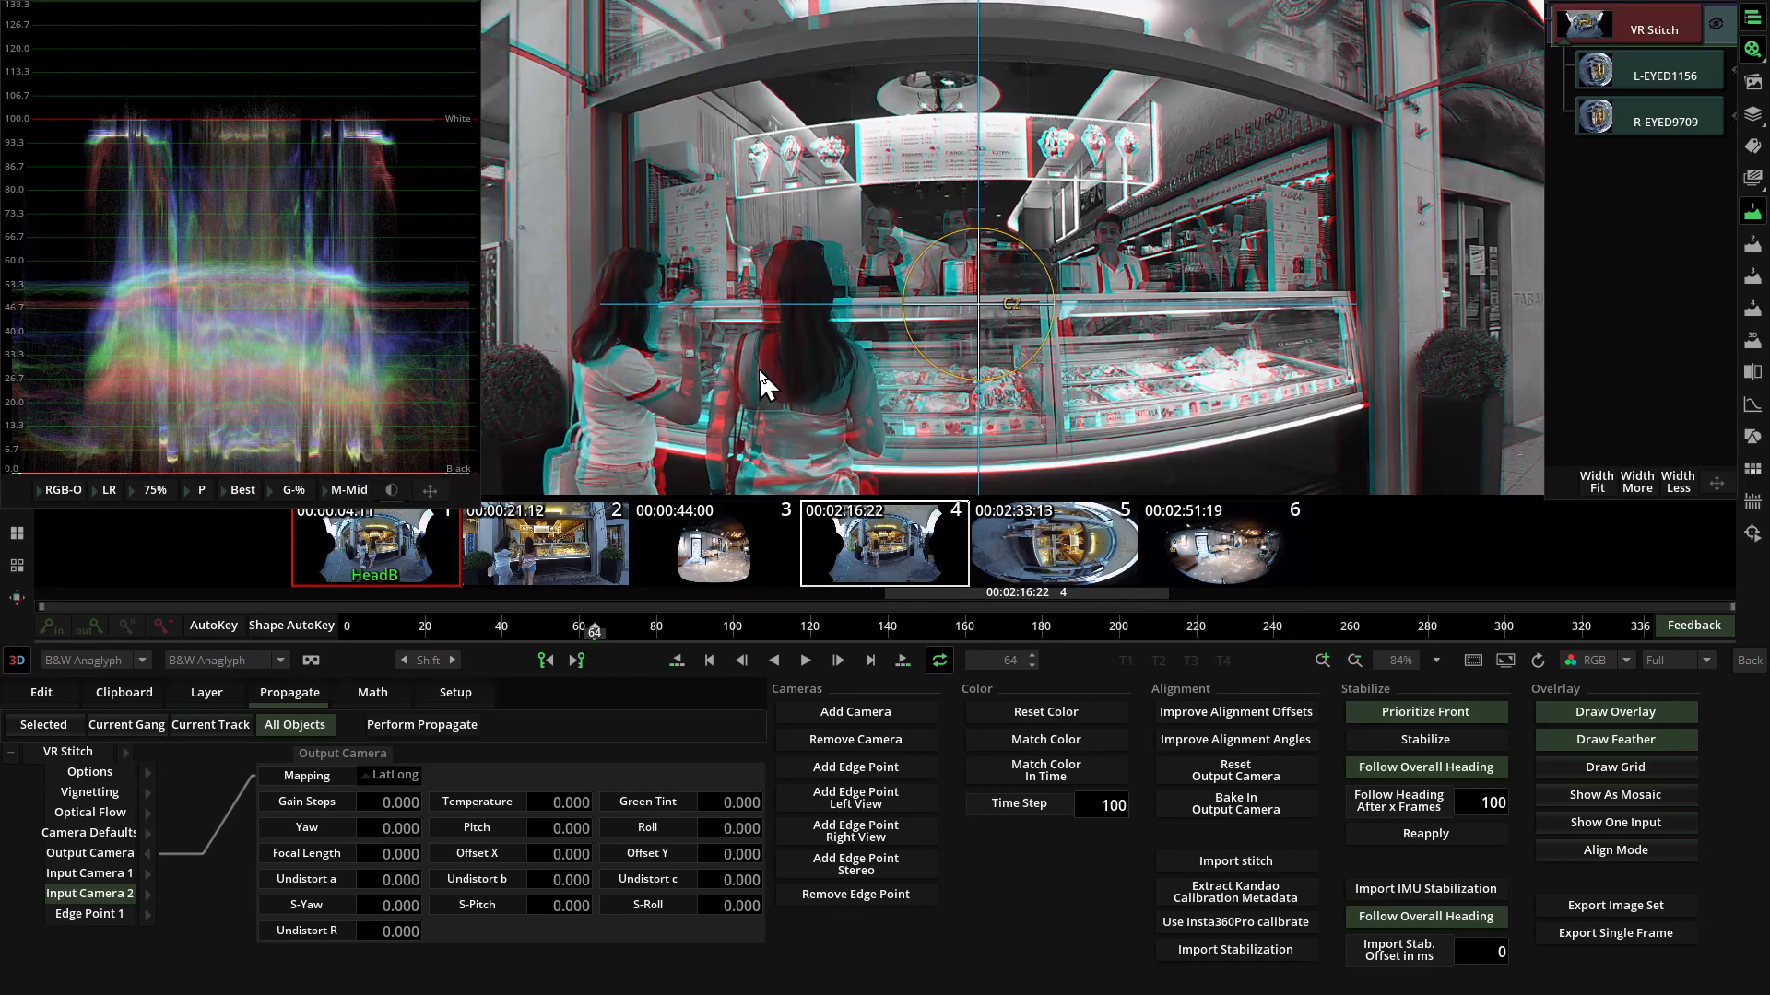
Nudge Input Camera 1 in Align Mode so the centre and left side of the shop line up in the anaglyph.
drag(772, 362, 908, 382)
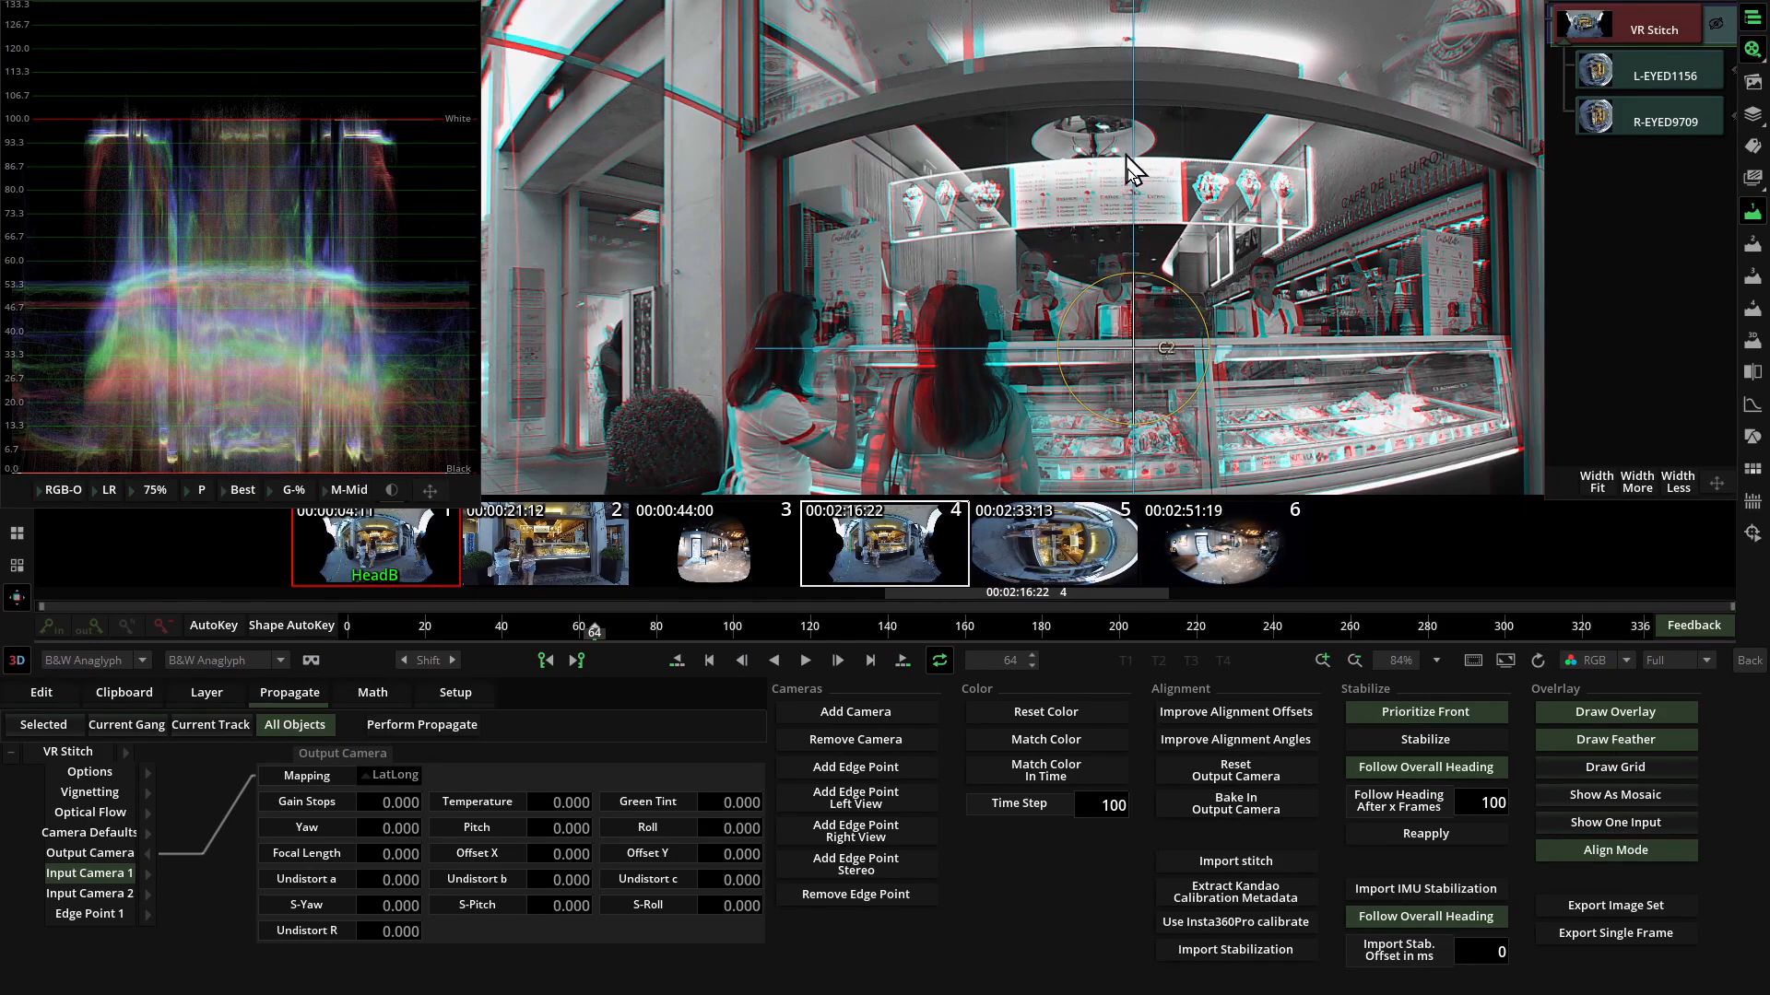
scroll(1143, 179, down, 1)
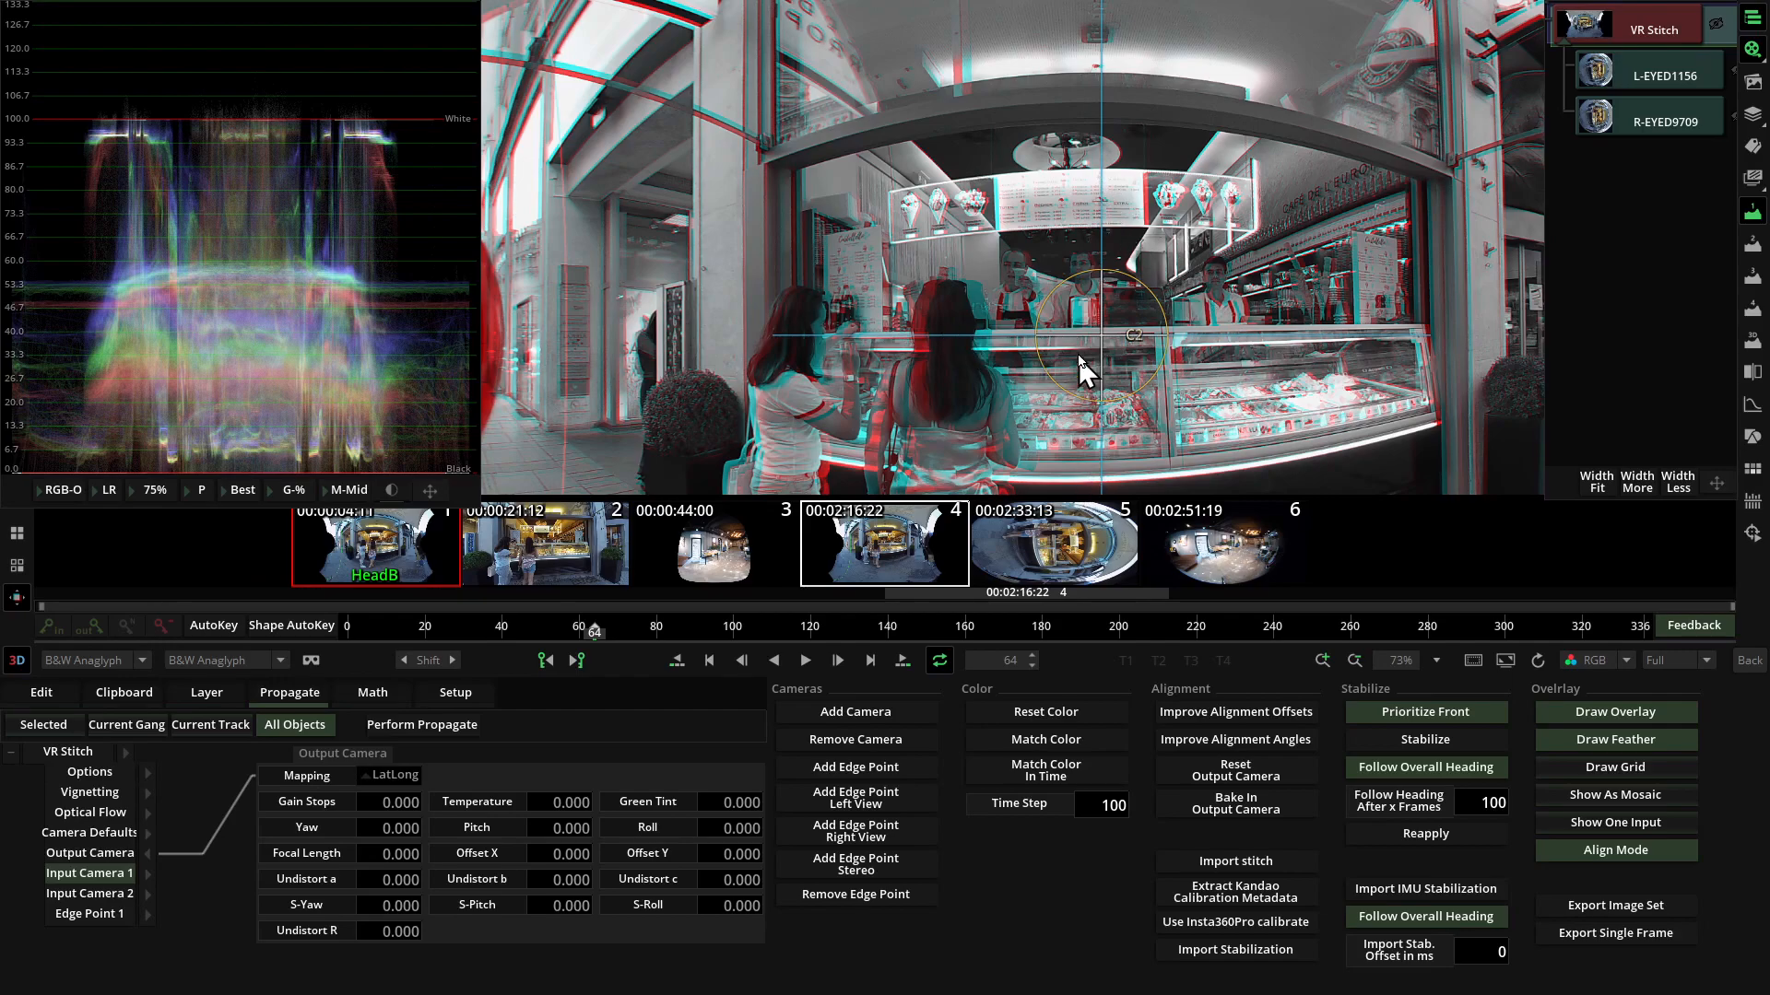
mouse_move(1100, 222)
mouse_down()
mouse_move(1101, 149)
mouse_move(1088, 268)
mouse_move(1093, 211)
mouse_up()
drag(750, 205, 808, 216)
drag(656, 207, 658, 214)
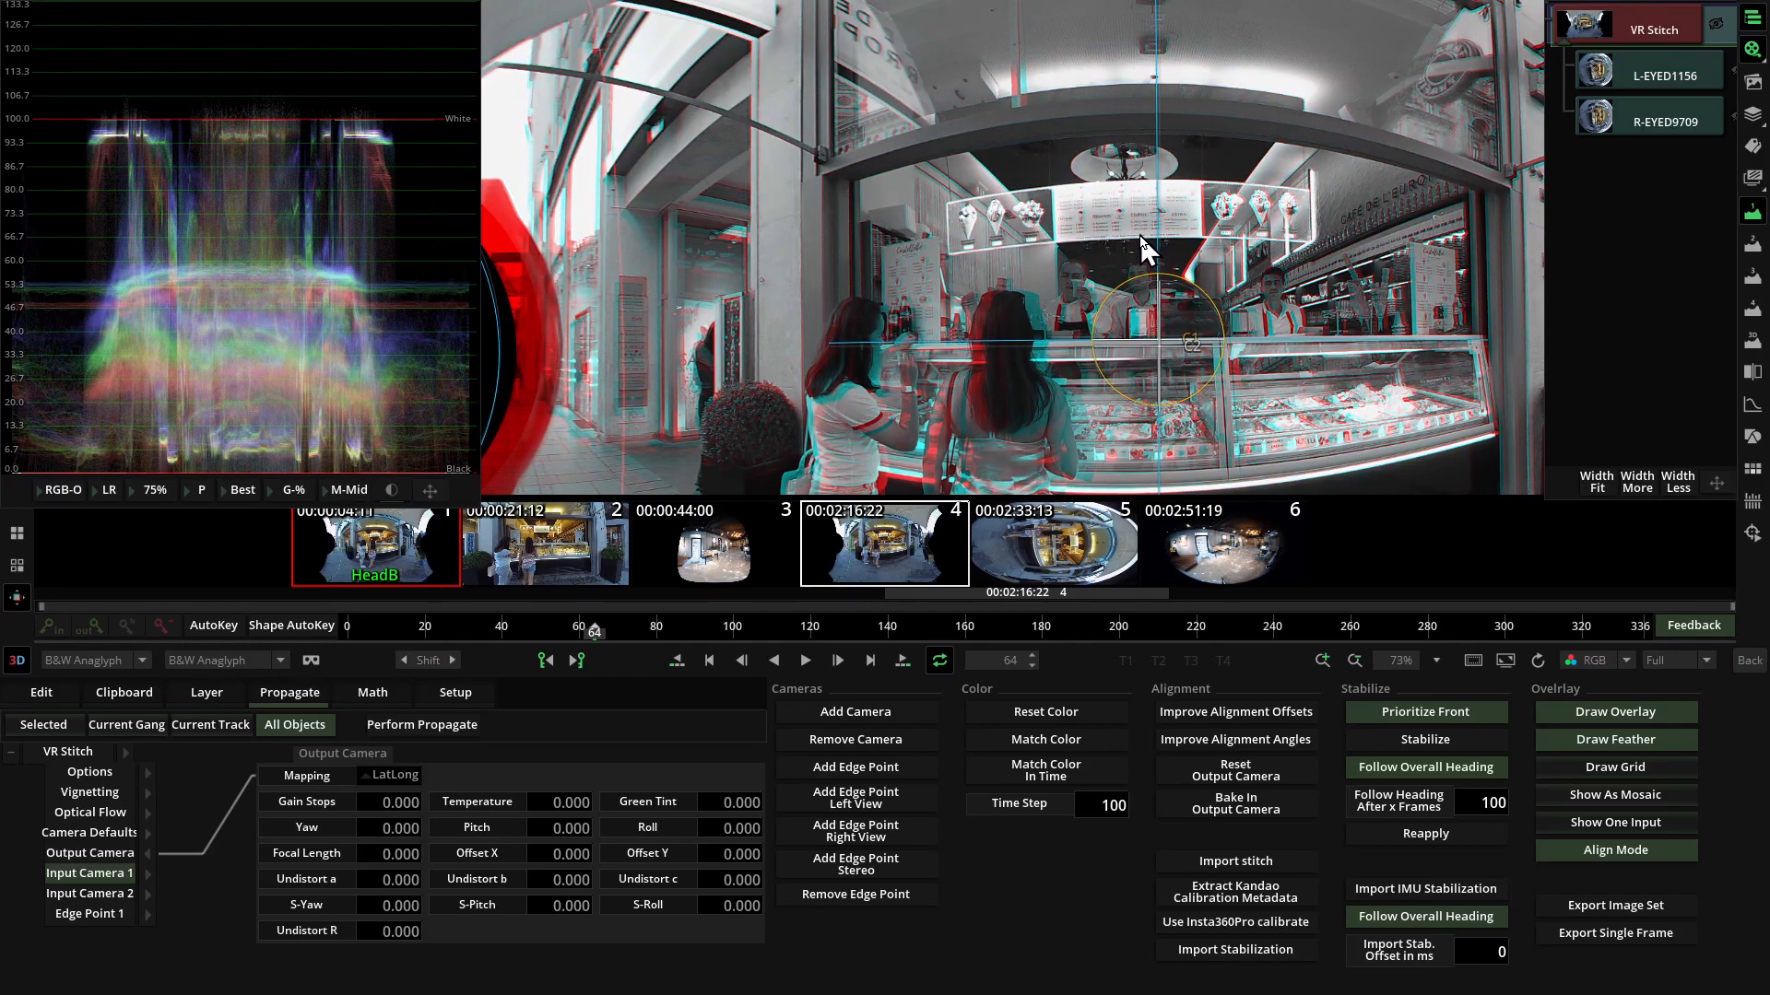
Correct Input Camera 1's vertical alignment on the right side of the shop scene in the anaglyph.
drag(817, 146, 1045, 231)
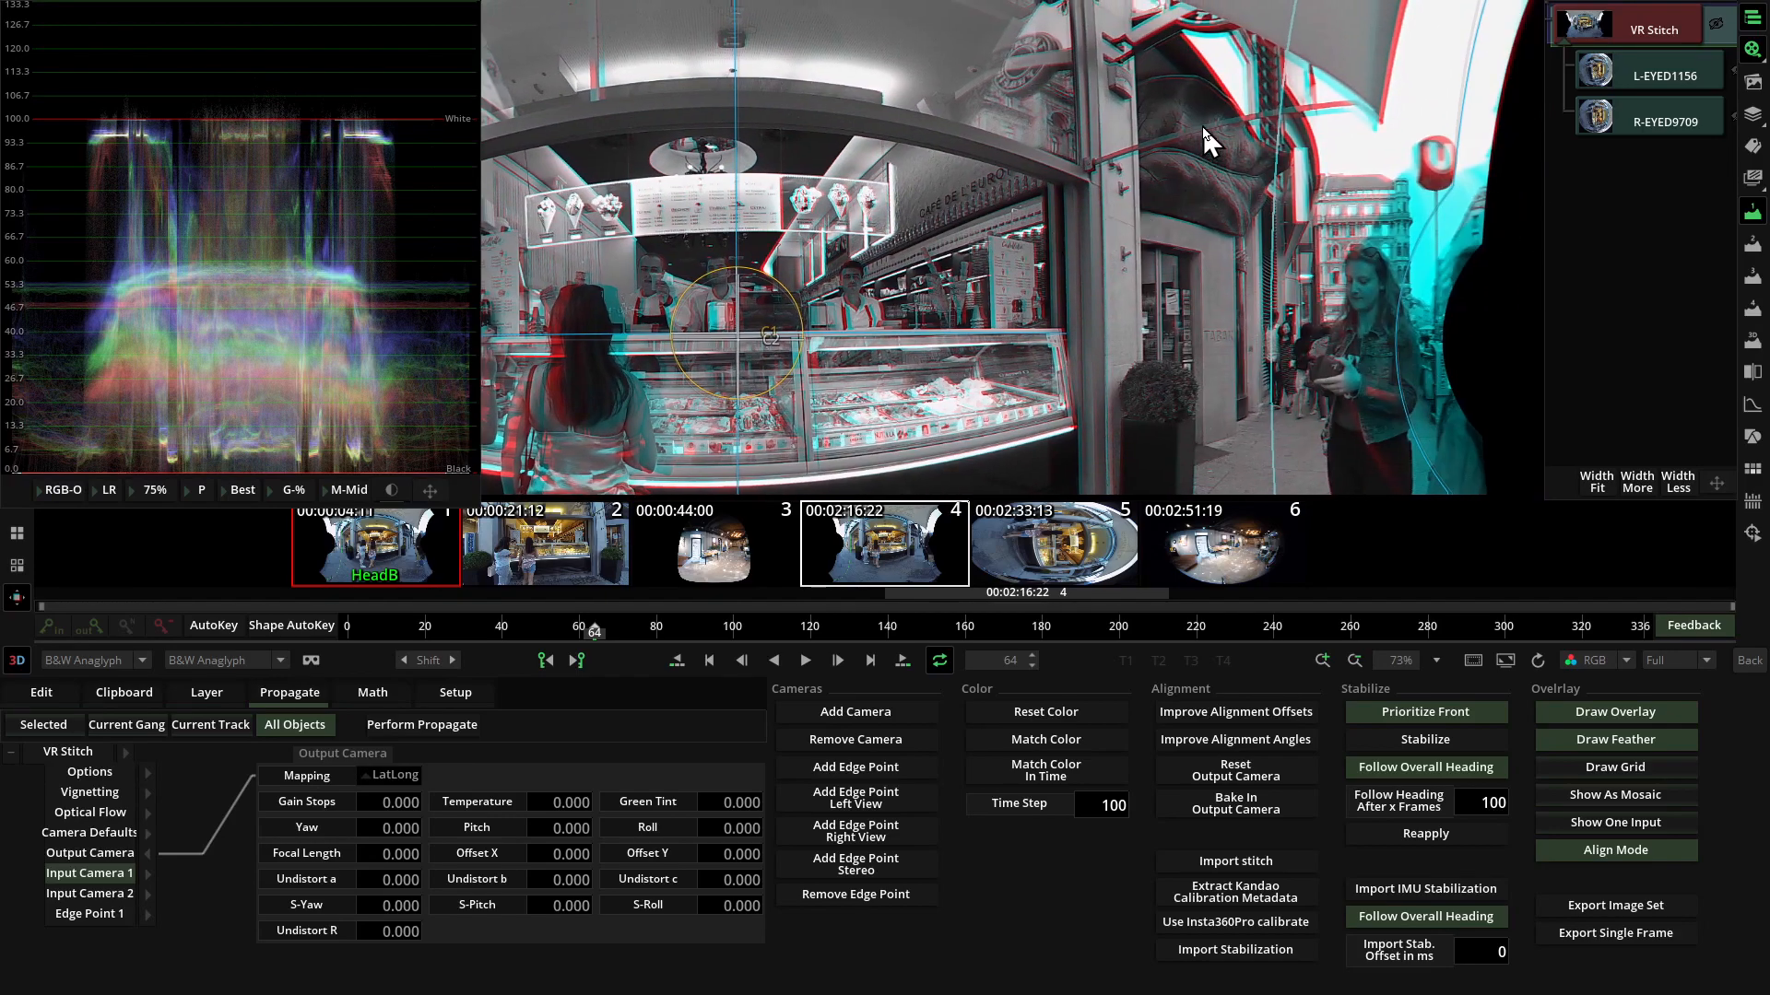
drag(1164, 223, 1164, 172)
drag(1164, 185, 1165, 204)
drag(643, 210, 1023, 243)
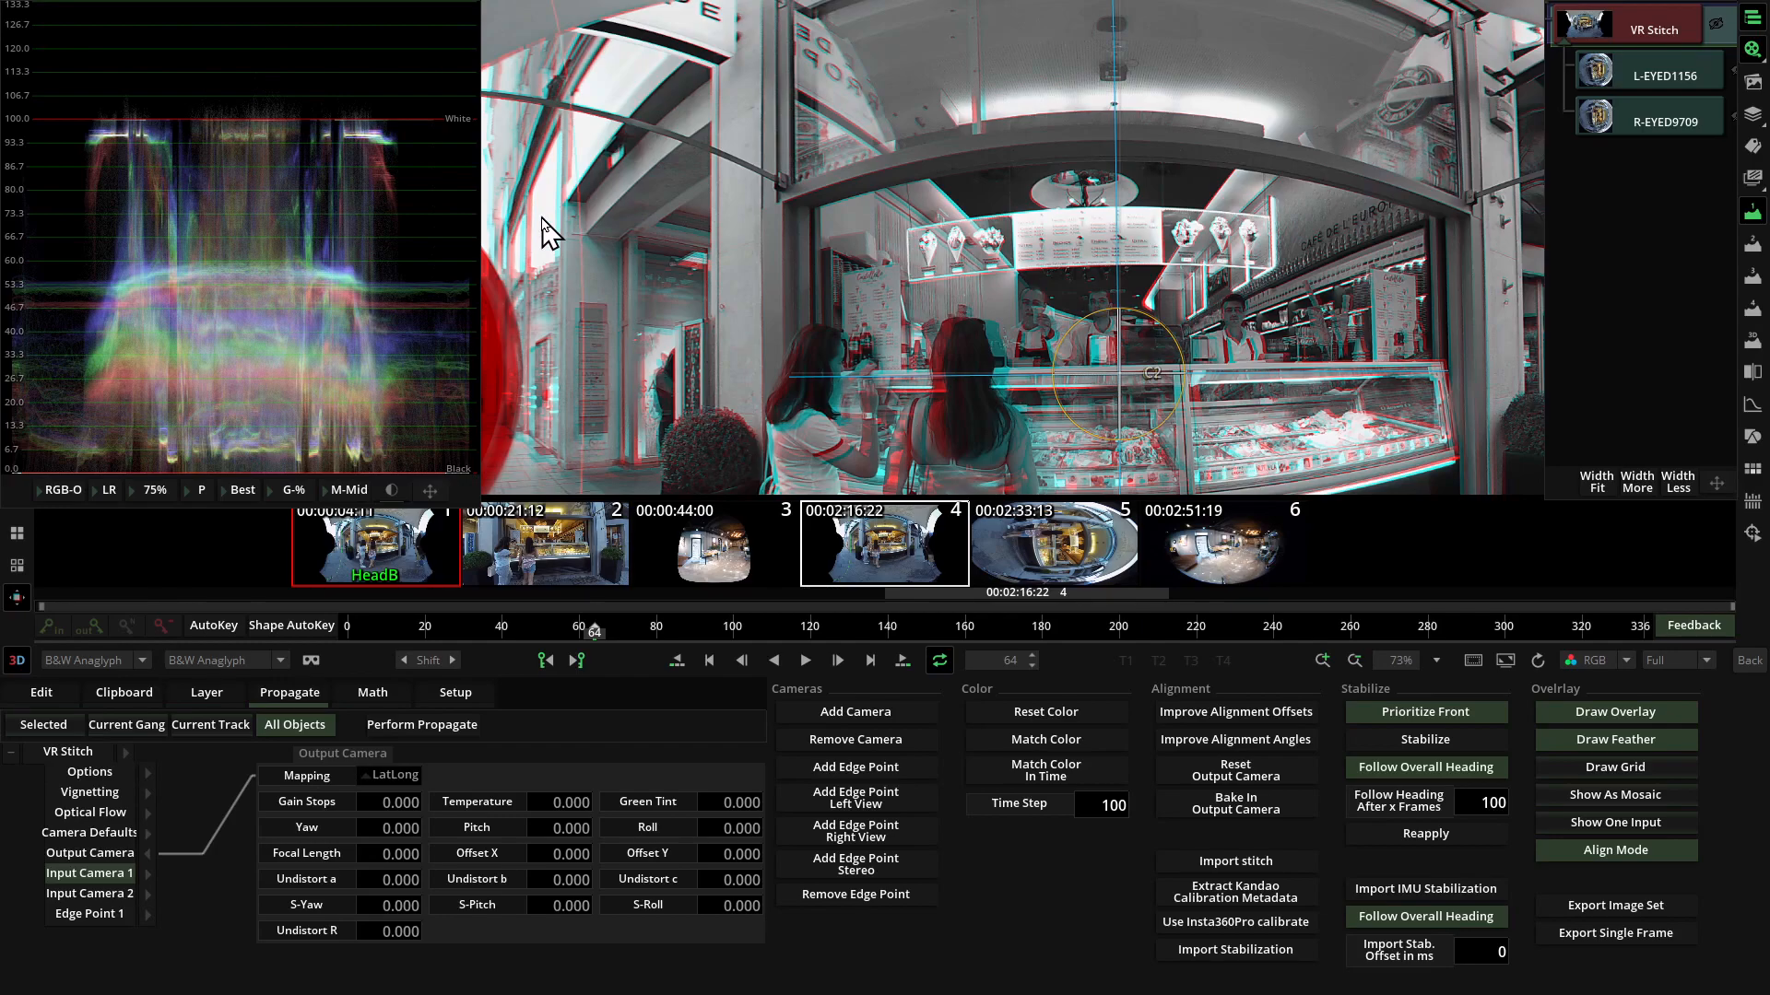
Set the stitch's Horizontal Balance to -0.200 while comparing both sides of the shop scene in the anaglyph.
drag(1113, 472, 1127, 394)
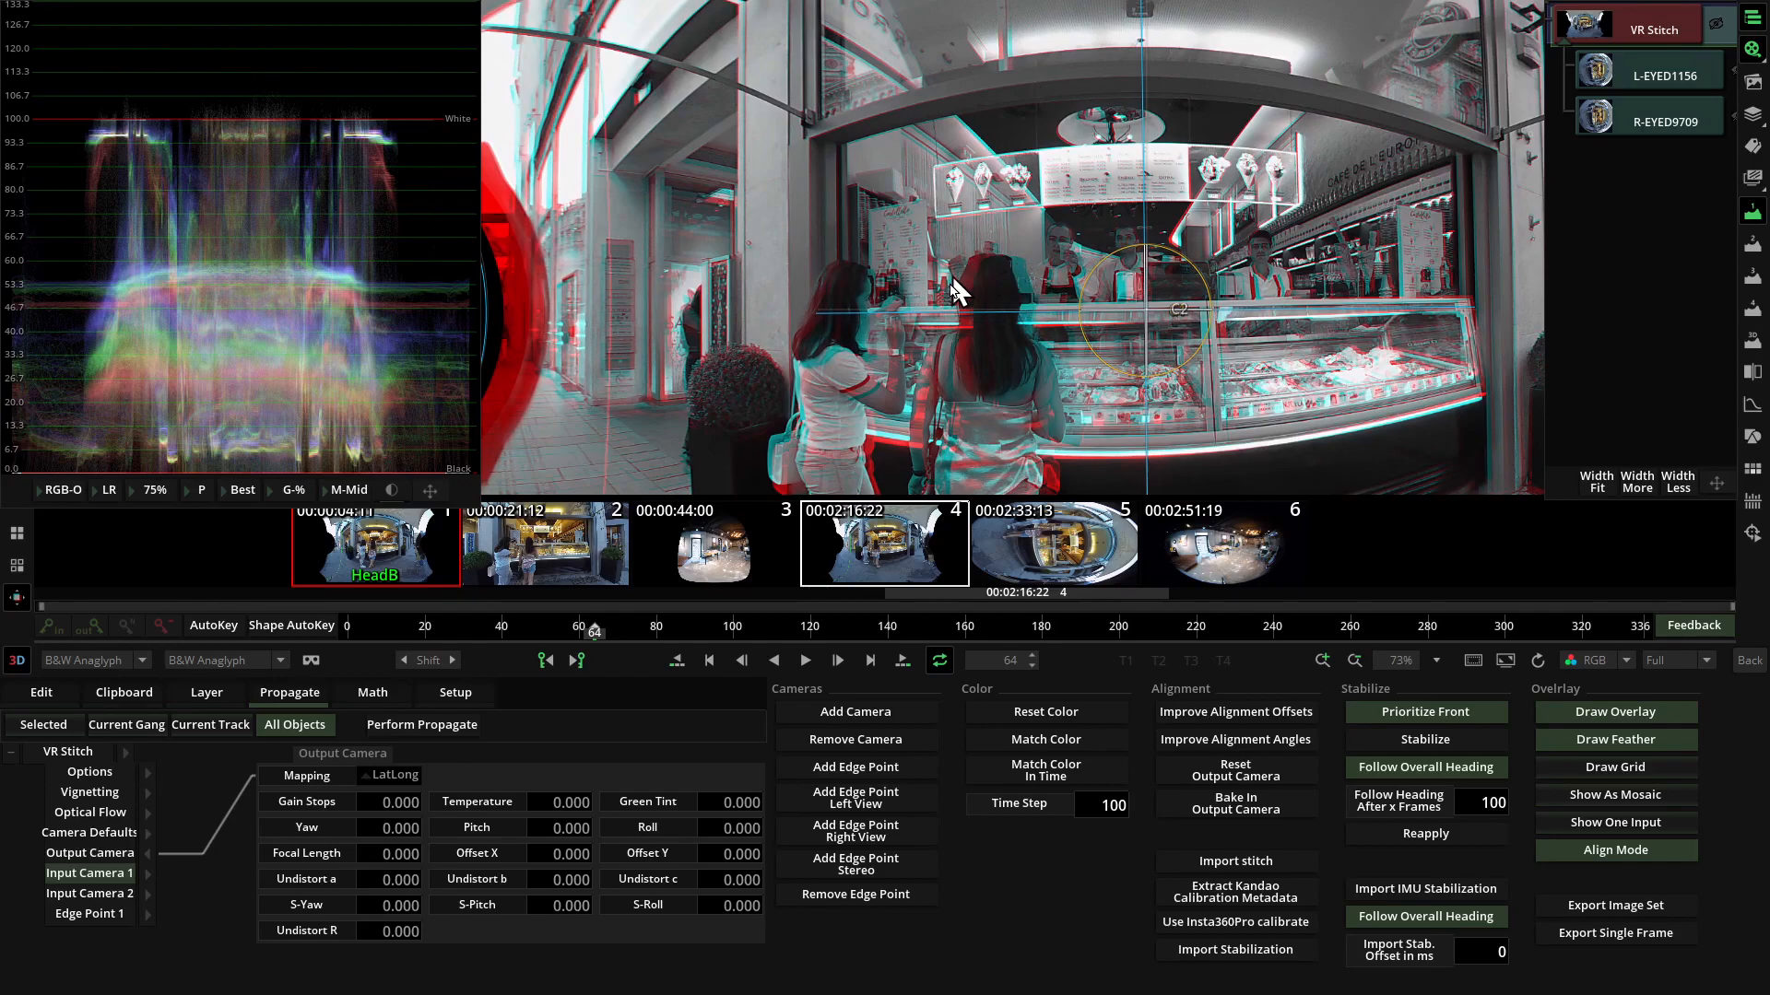
drag(891, 286, 1027, 387)
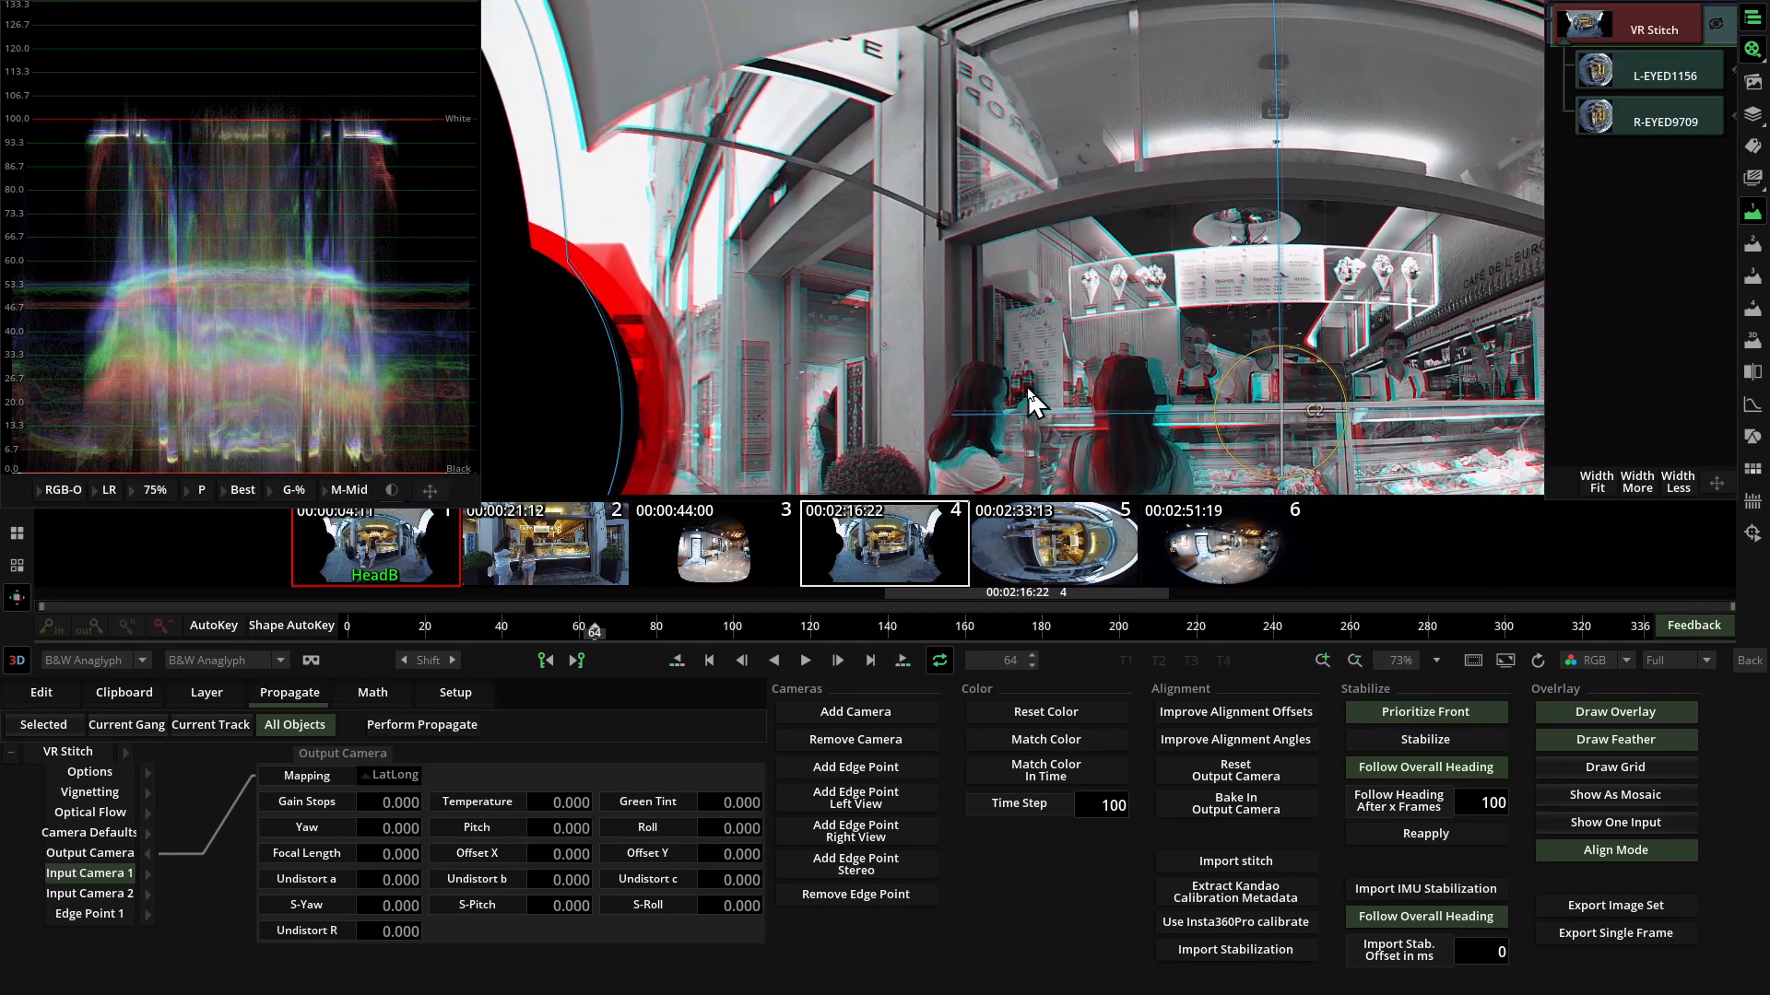
scroll(802, 367, up, 2)
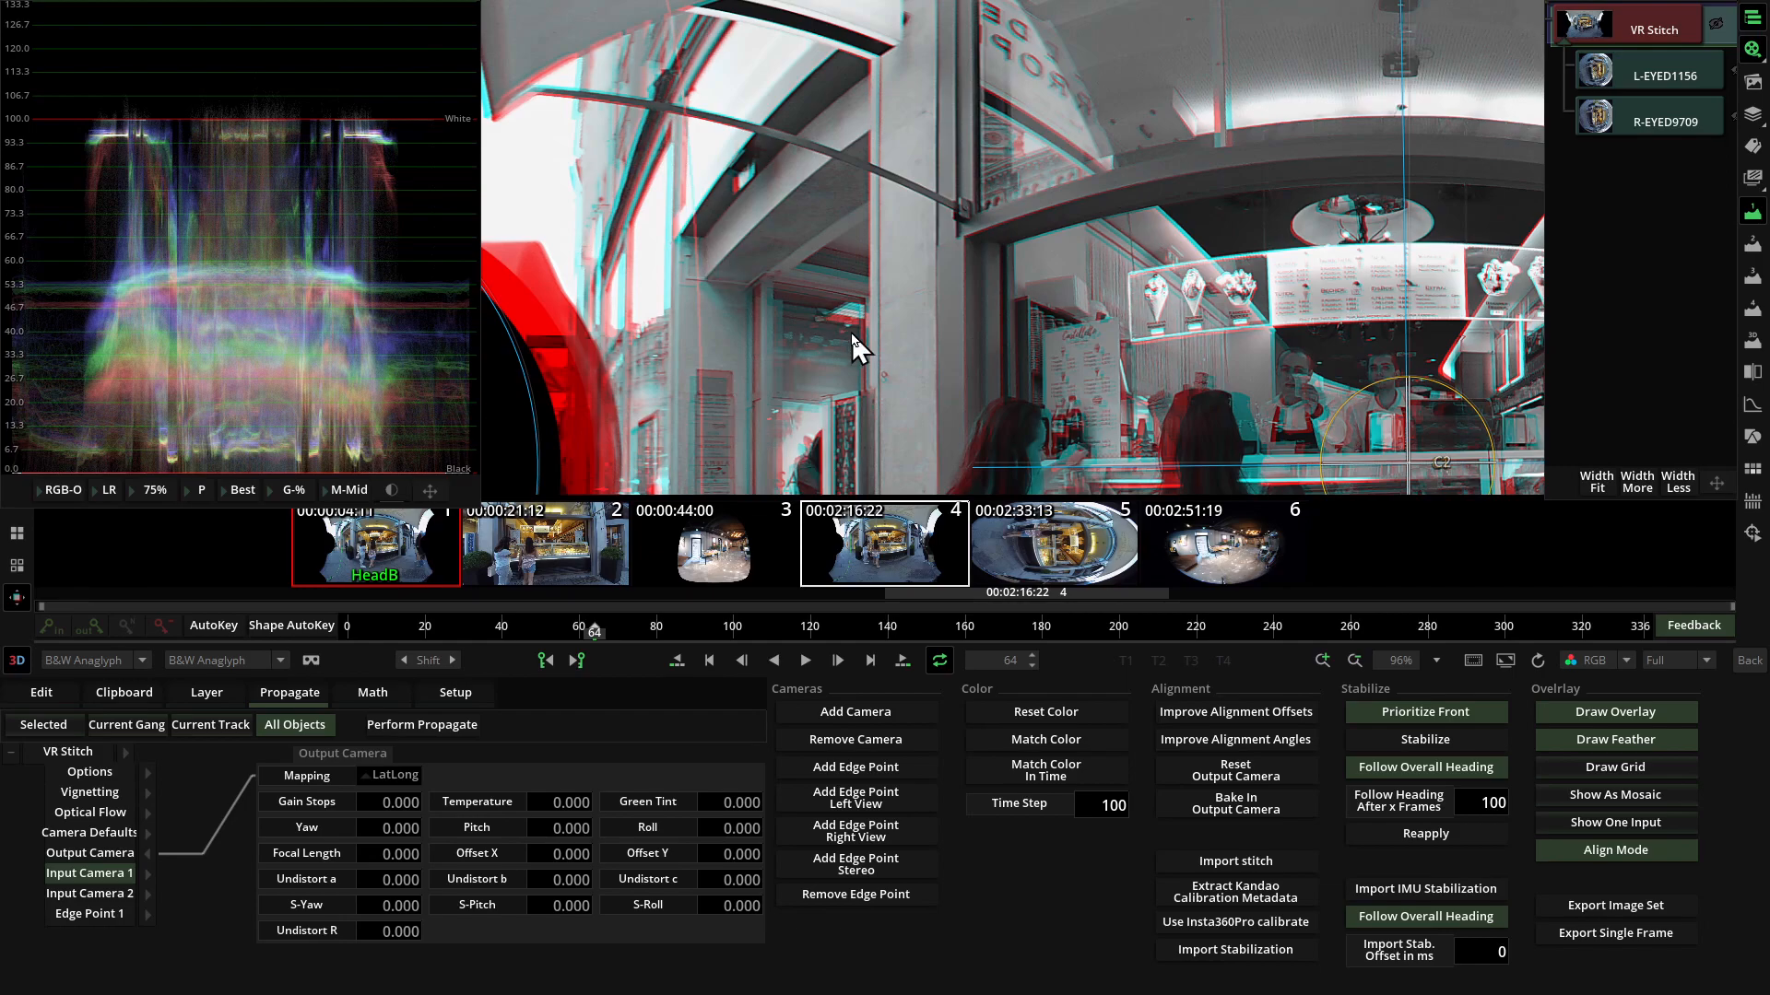
scroll(857, 346, down, 4)
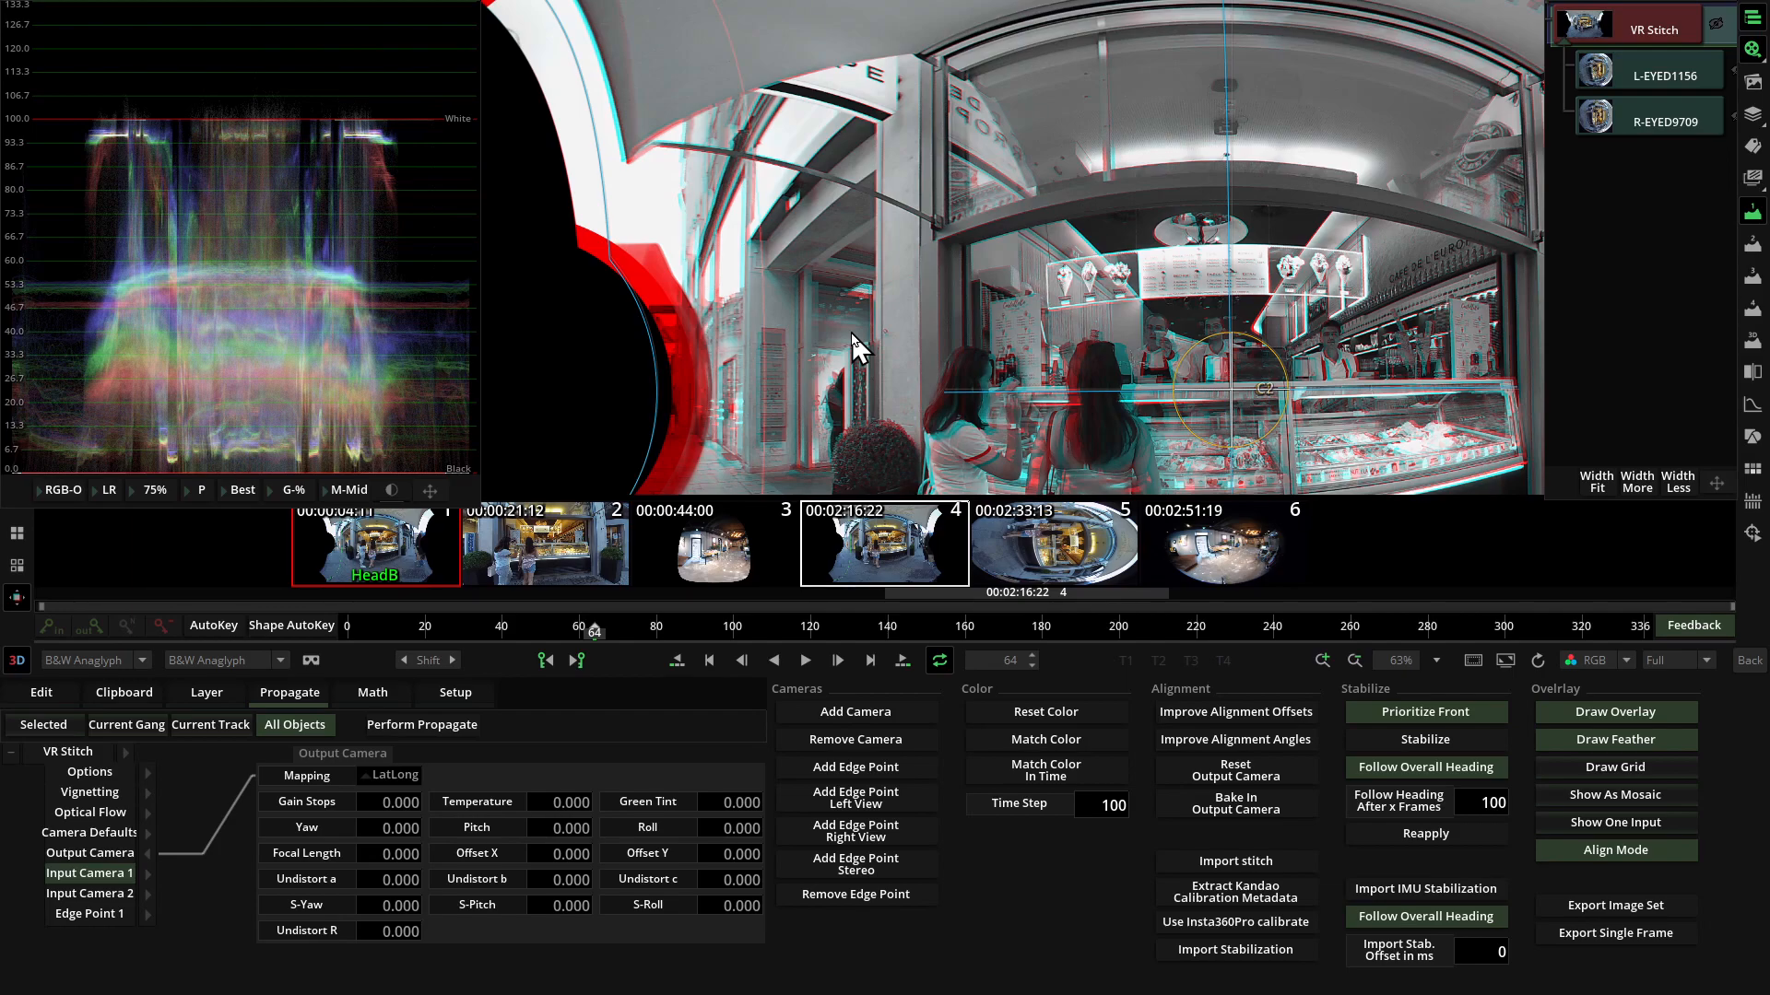
scroll(852, 332, up, 4)
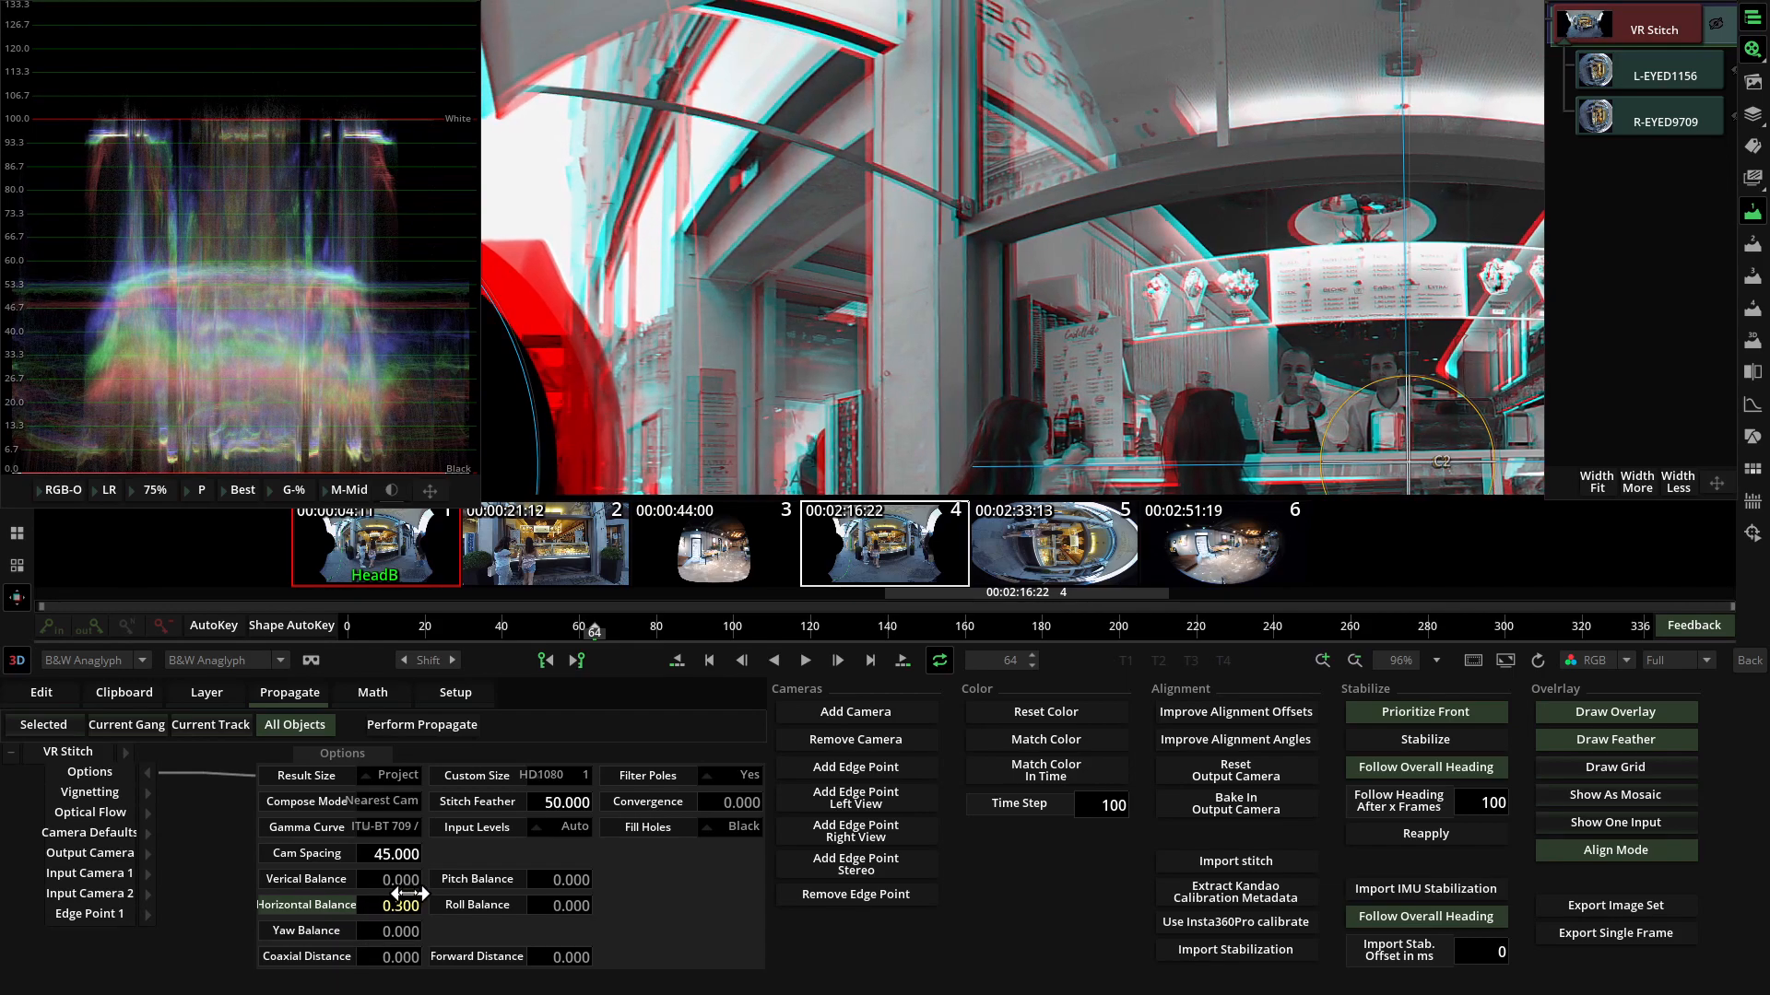
mouse_move(390, 896)
mouse_down()
mouse_move(358, 906)
mouse_move(378, 905)
mouse_up()
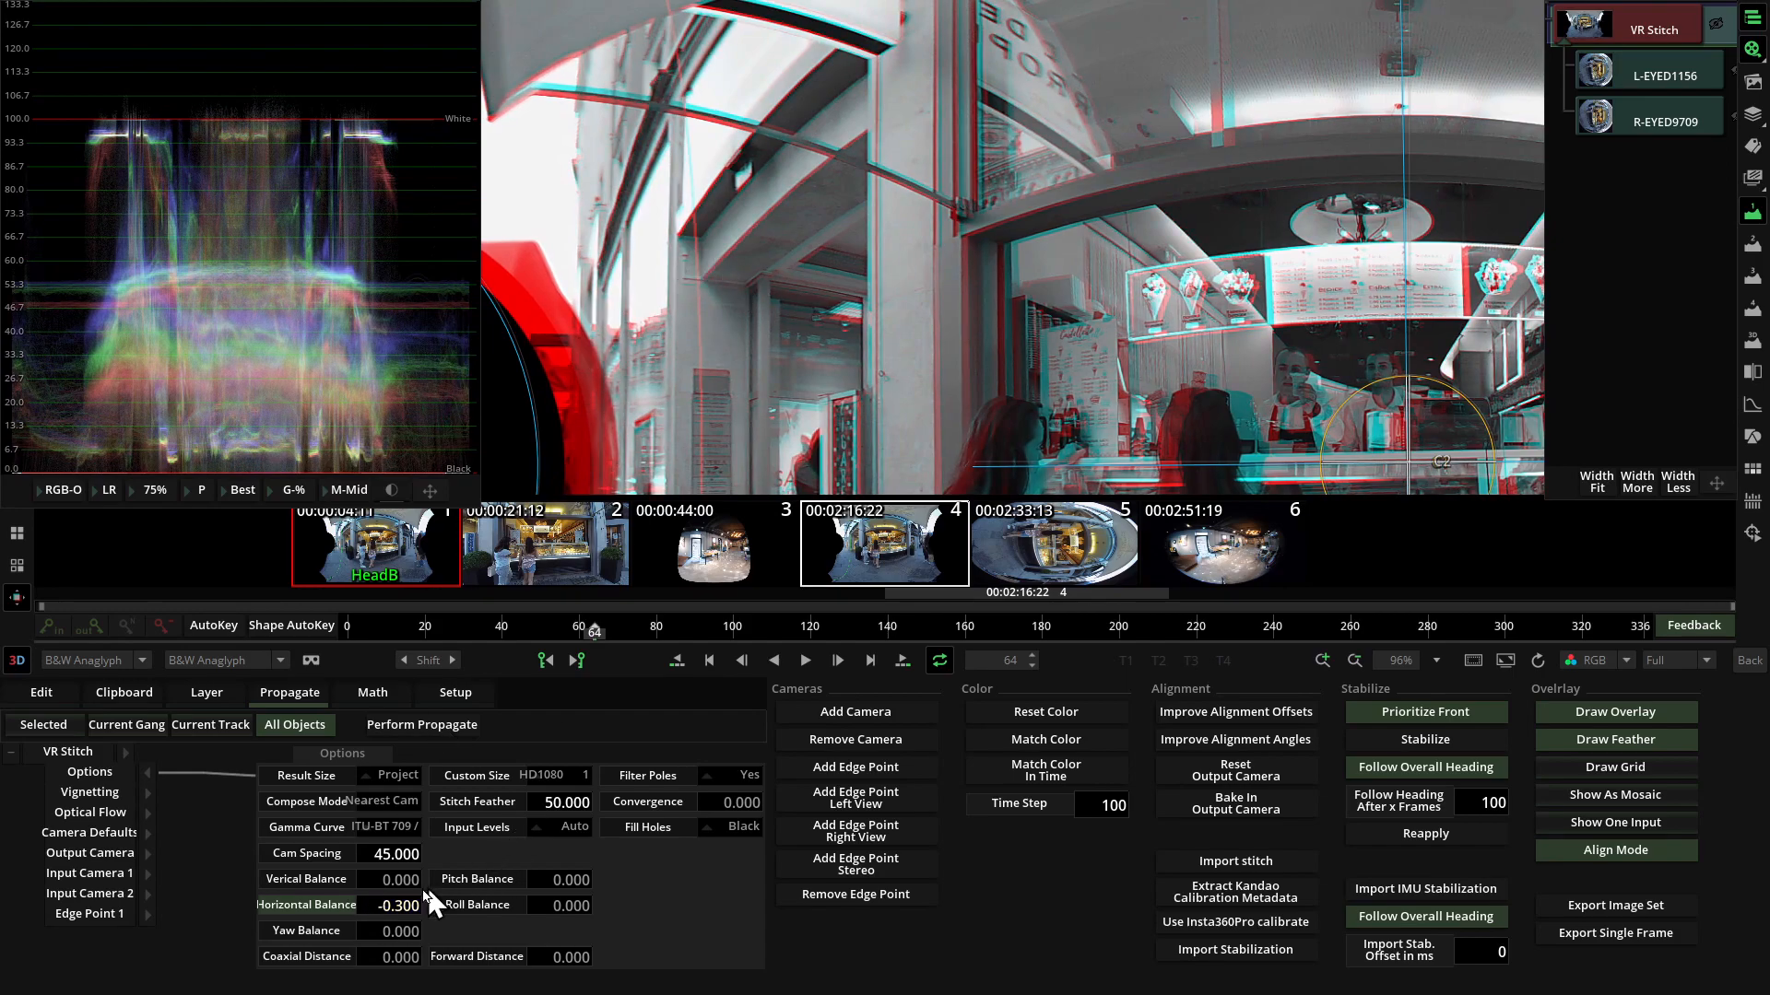
drag(397, 902, 388, 899)
drag(756, 415, 1171, 337)
drag(395, 905, 399, 910)
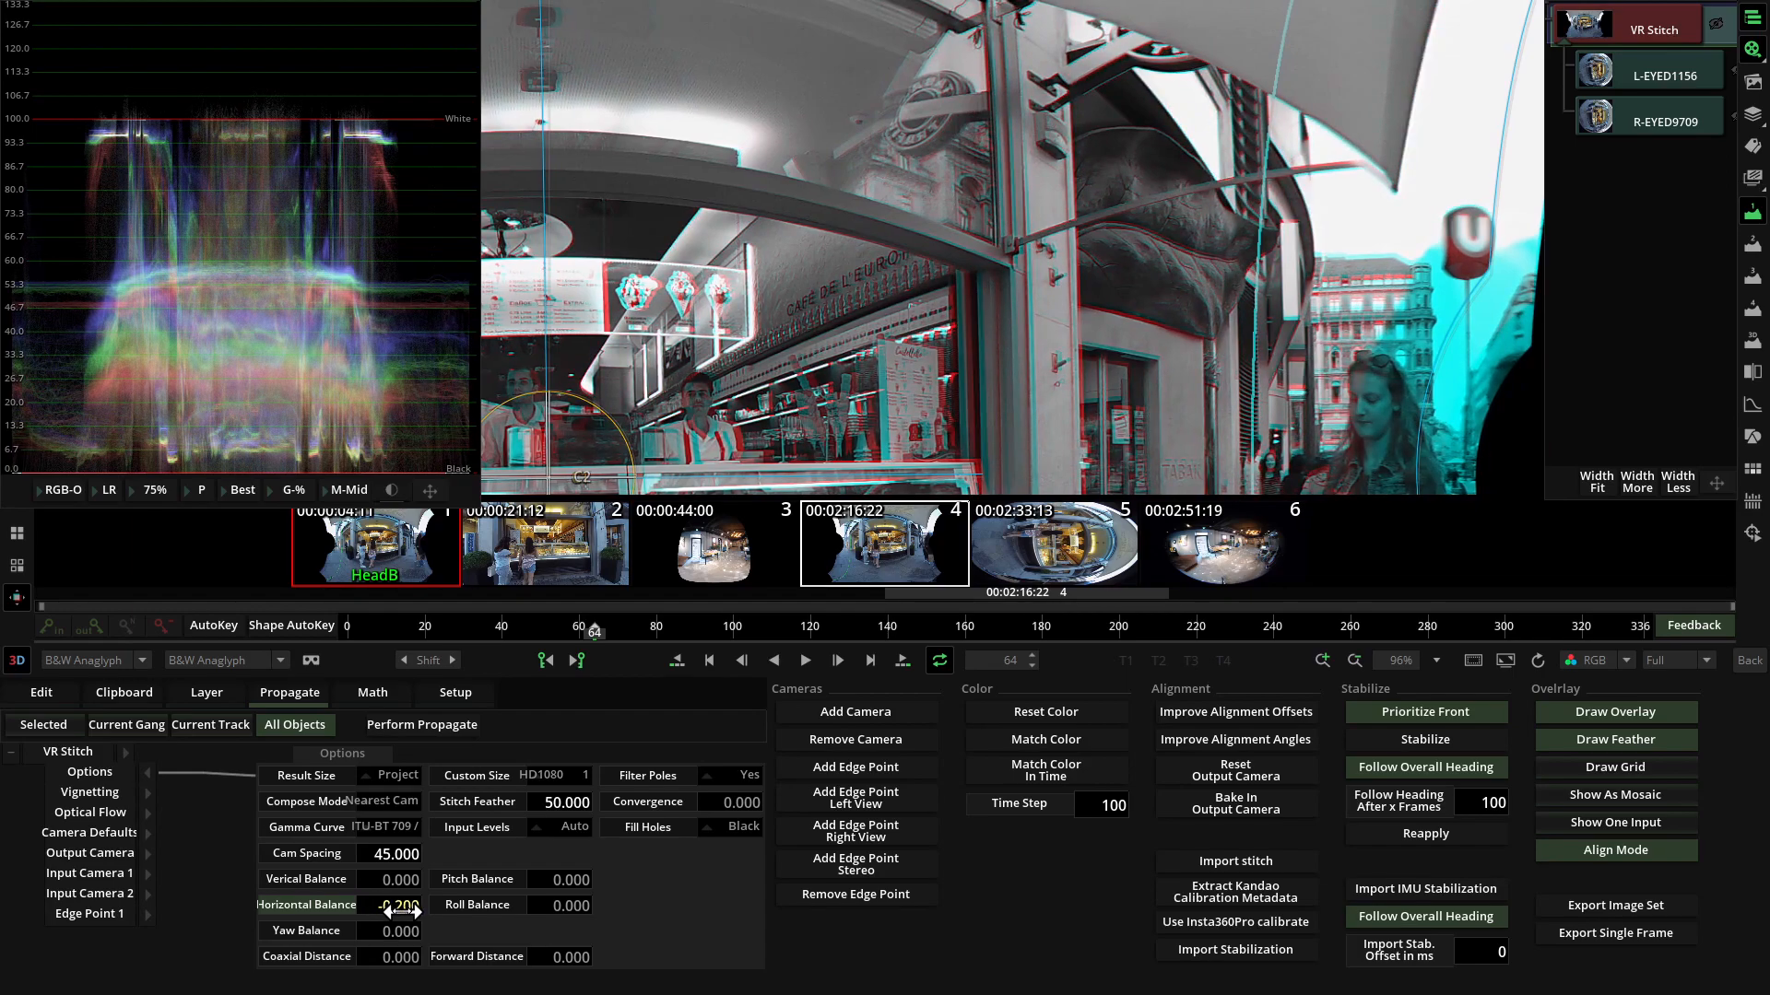
drag(829, 374, 891, 383)
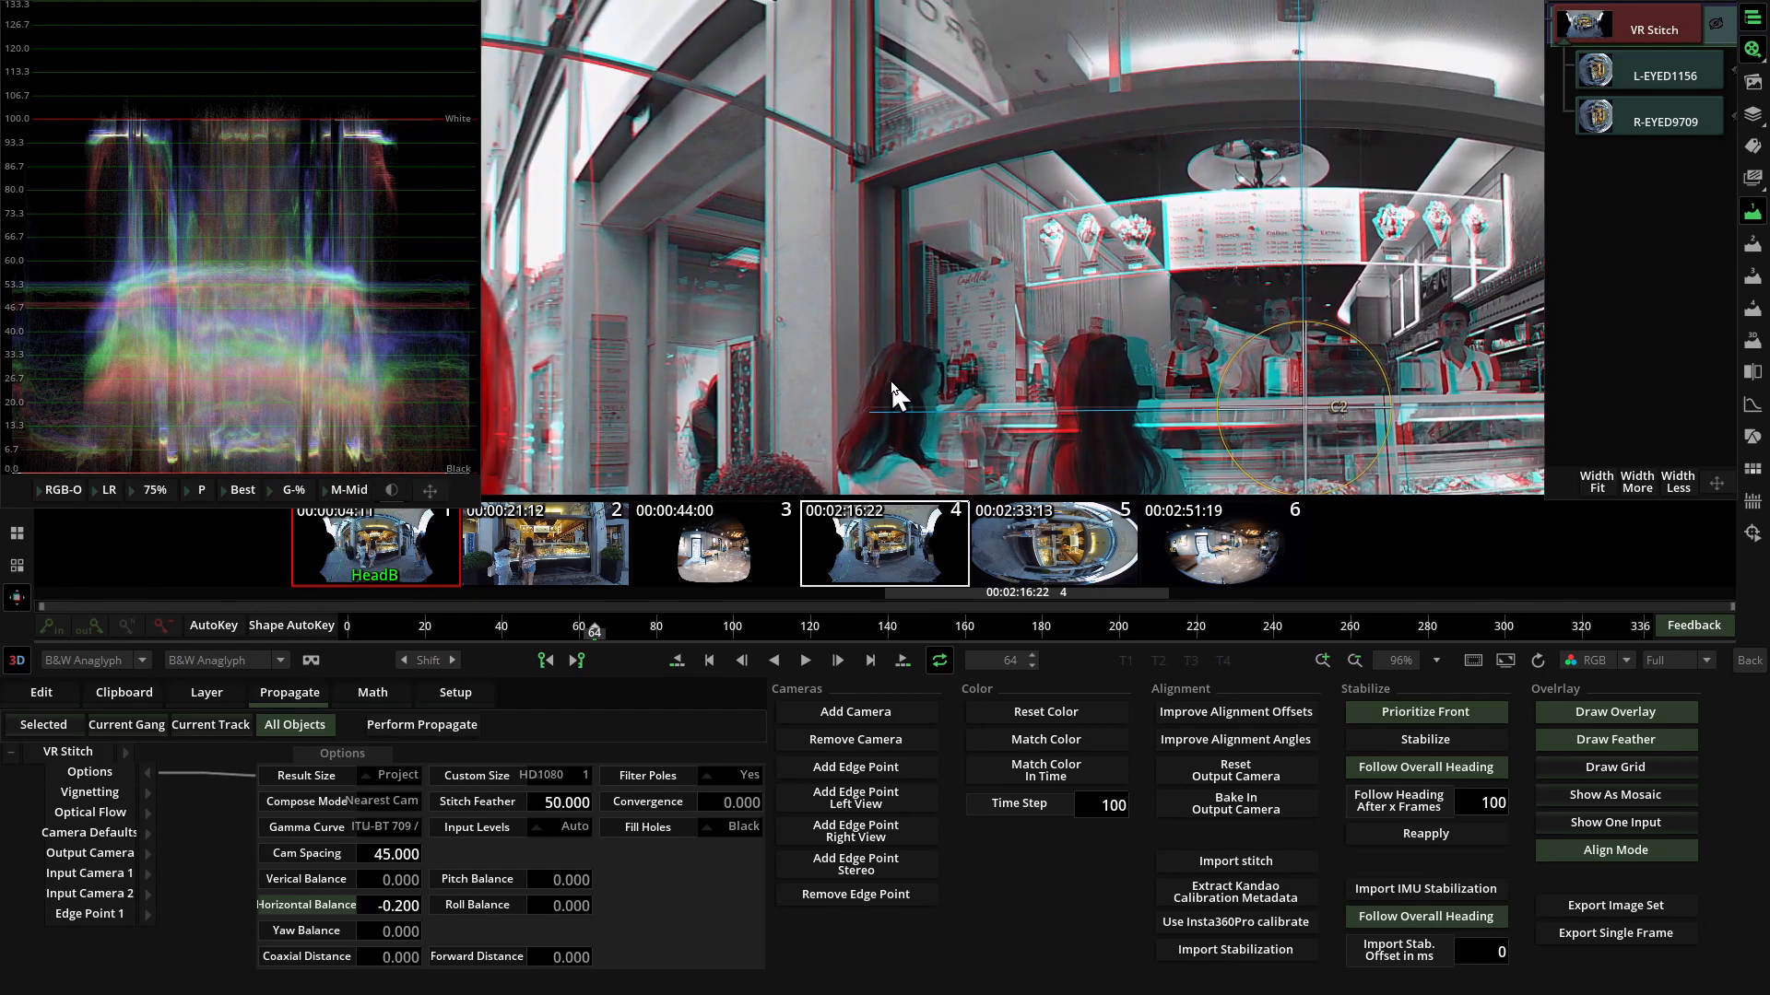
Fine-tune Input Camera 1's alignment at the centre and left side of the anaglyph image.
click(133, 873)
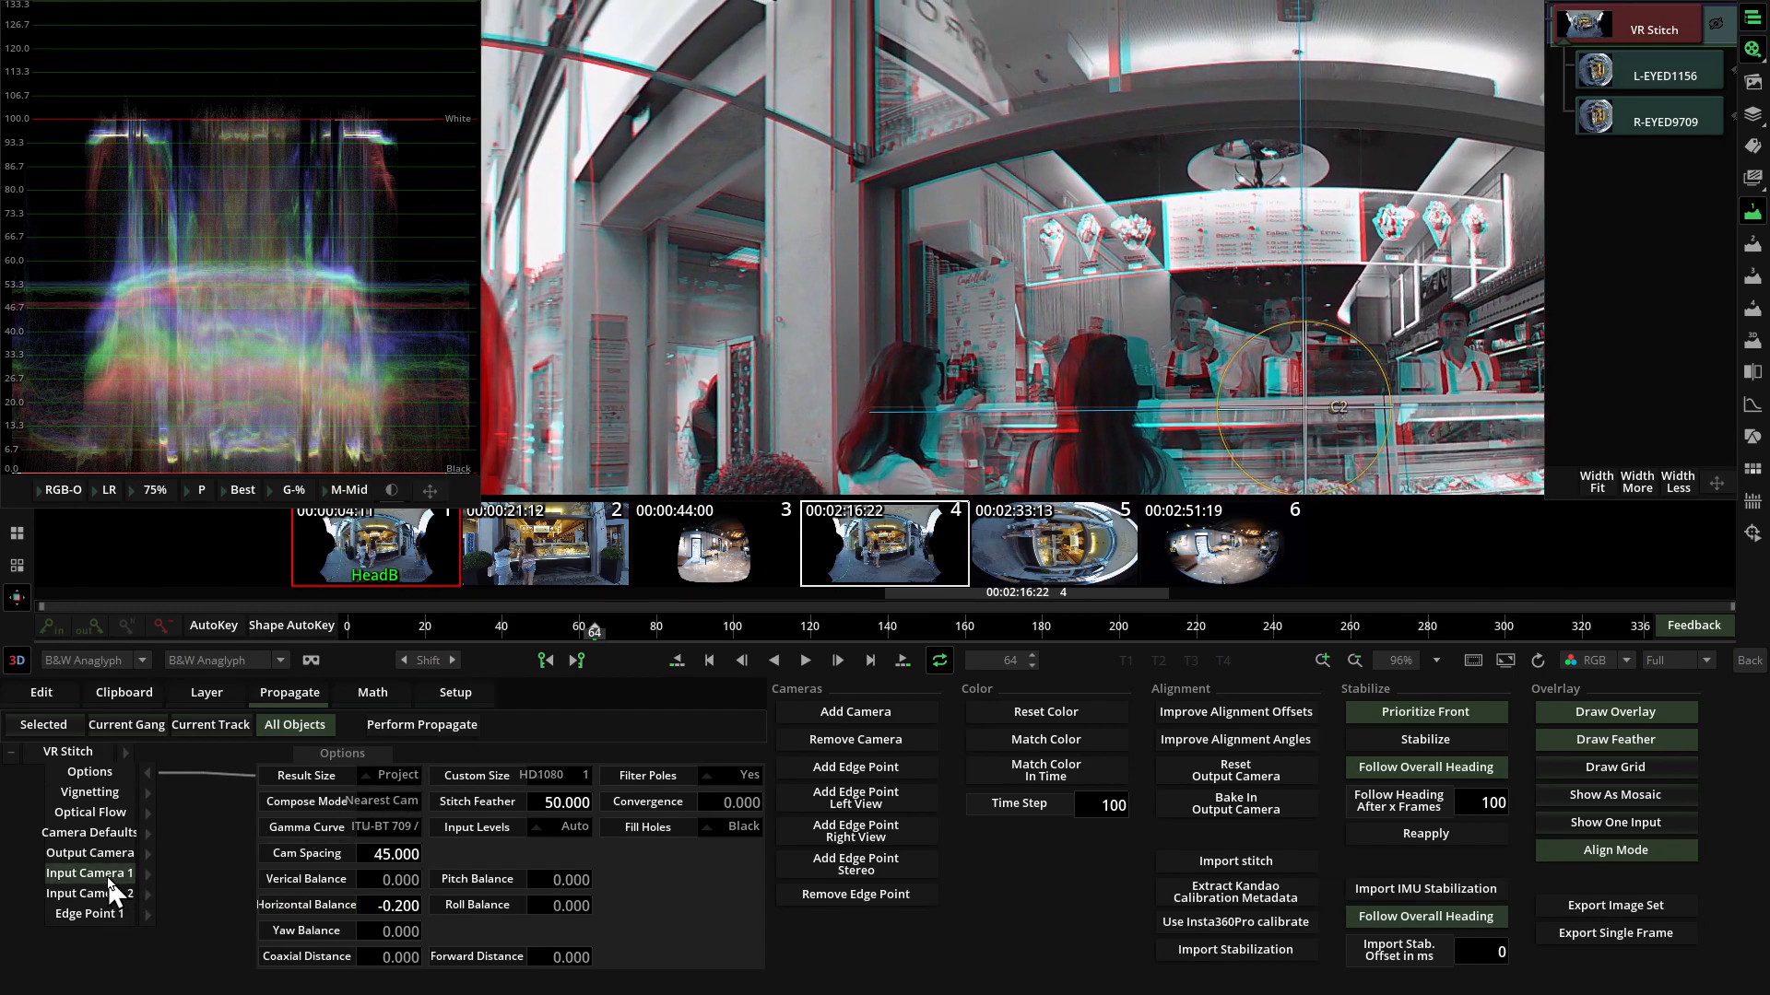
mouse_move(1298, 333)
mouse_down()
mouse_move(1299, 313)
mouse_move(1297, 335)
mouse_up()
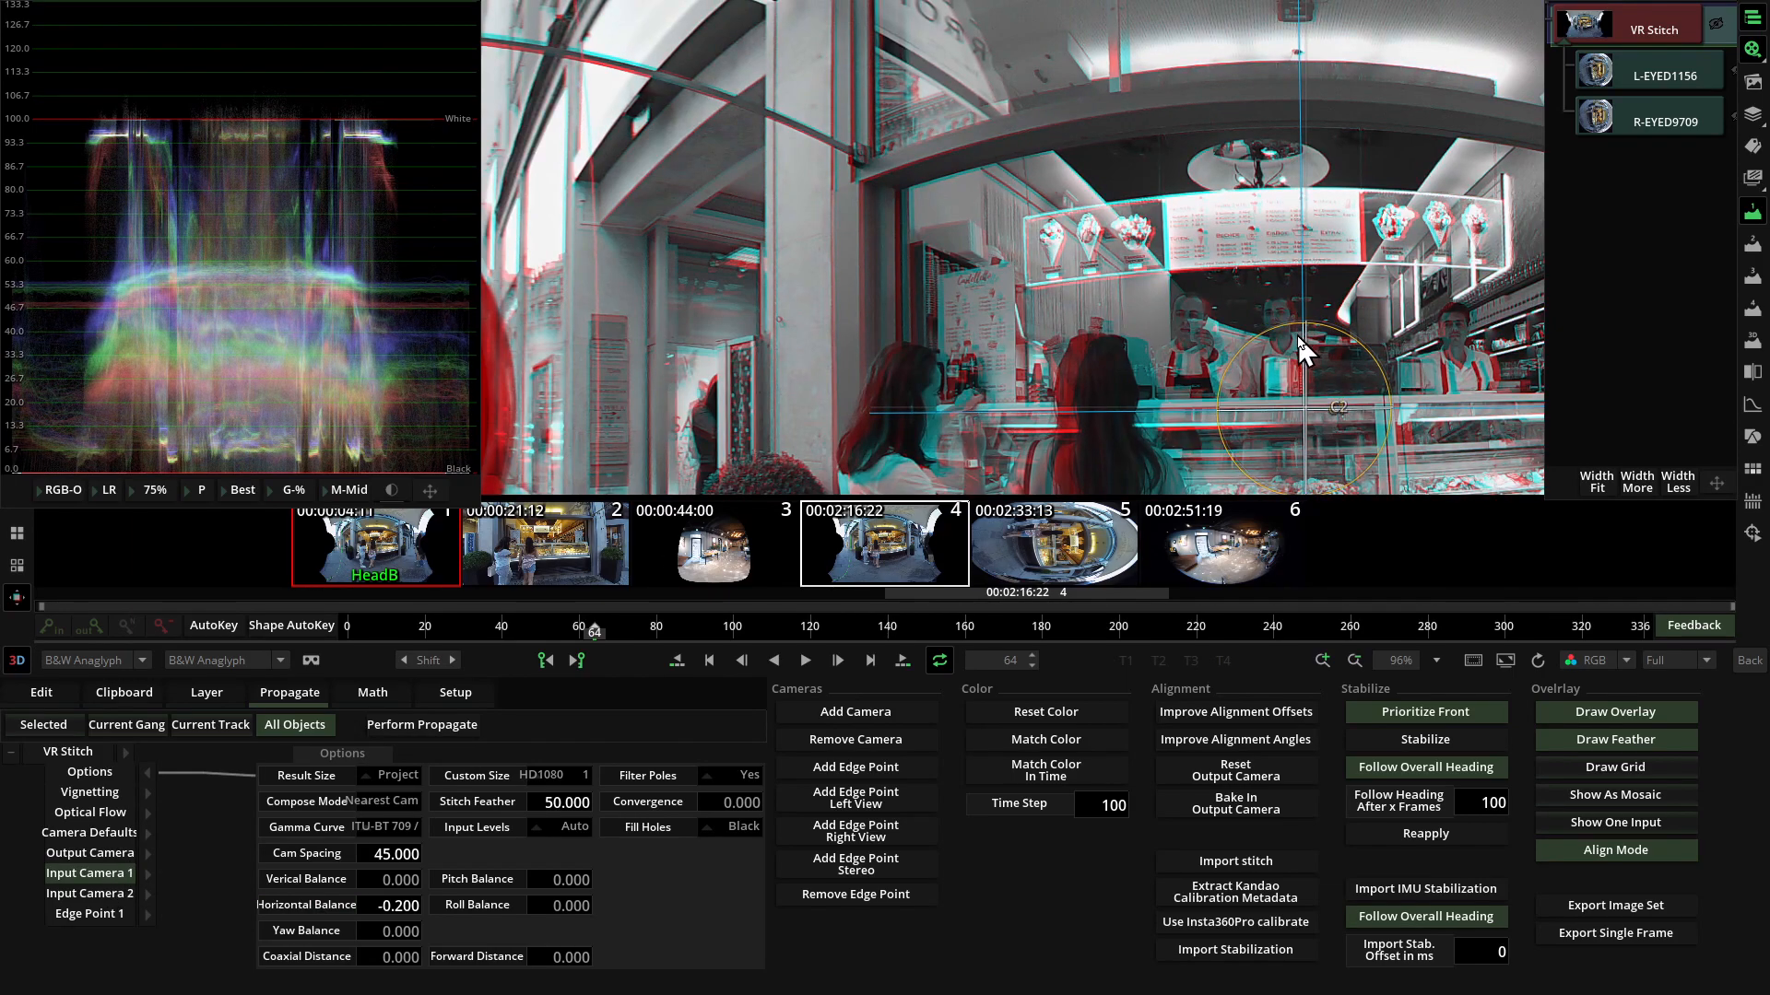
mouse_move(686, 220)
mouse_down()
mouse_move(679, 194)
mouse_move(681, 236)
mouse_up()
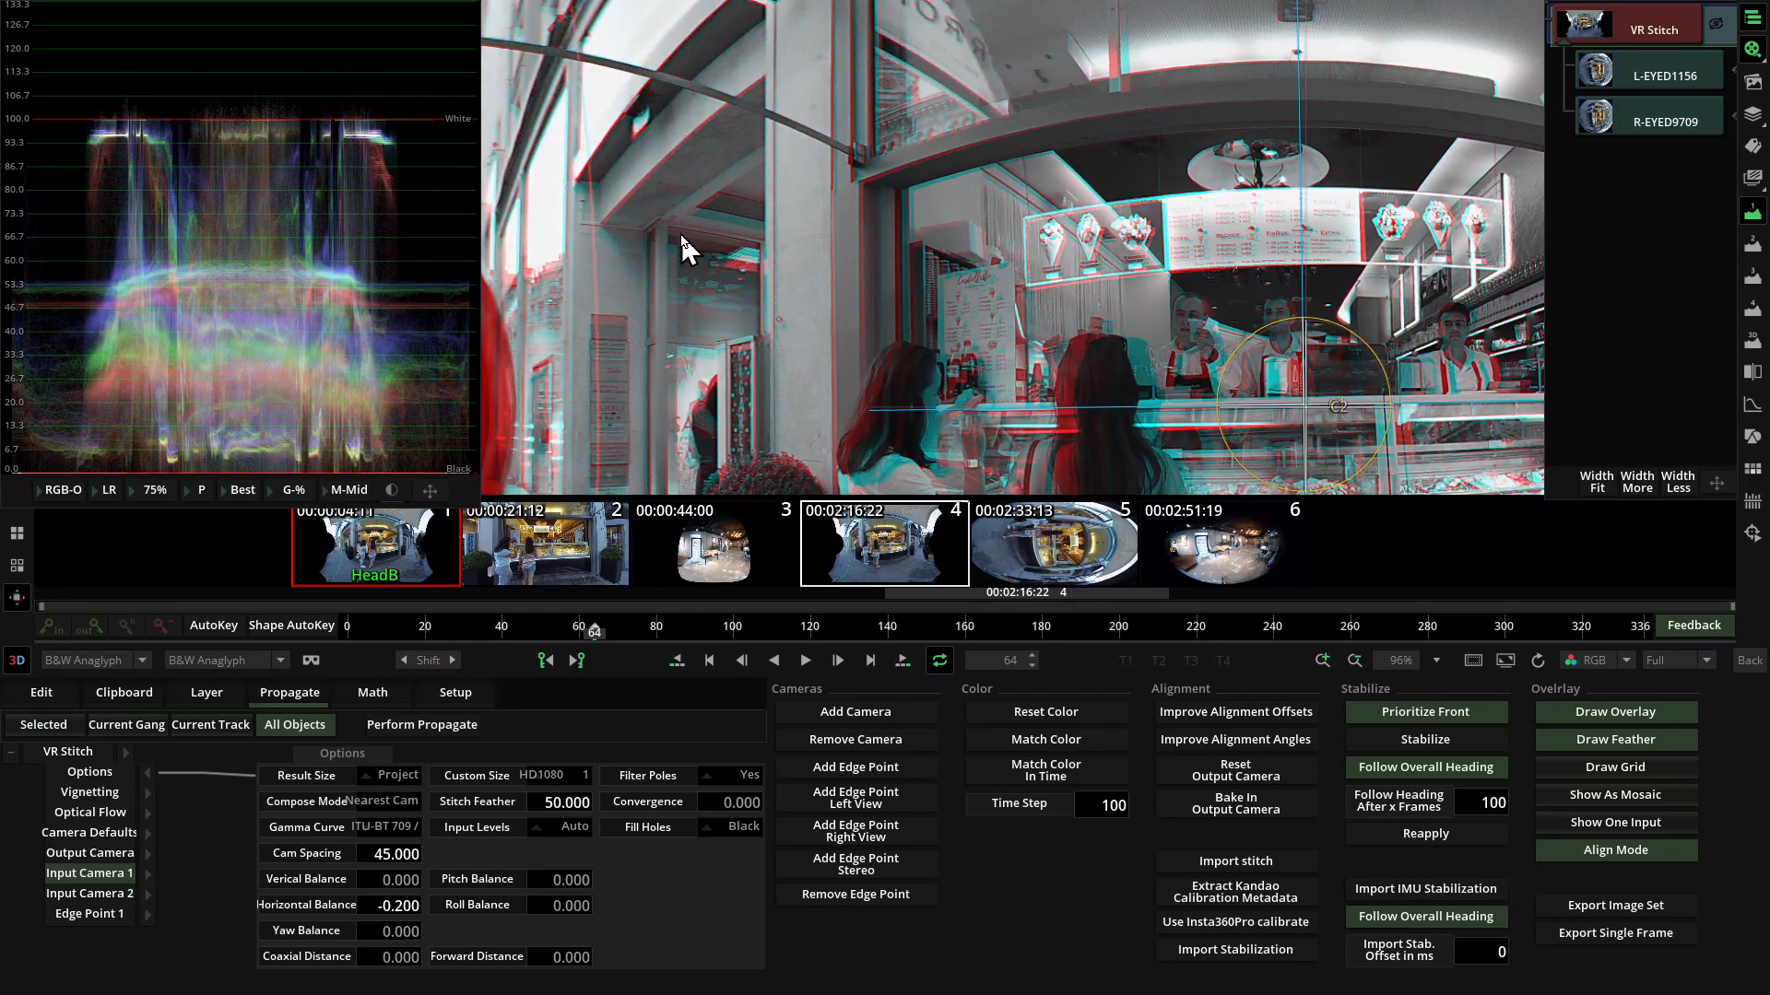
Compare the left and right eye views of the whole stitched image to verify the corrected alignment.
scroll(678, 230, down, 4)
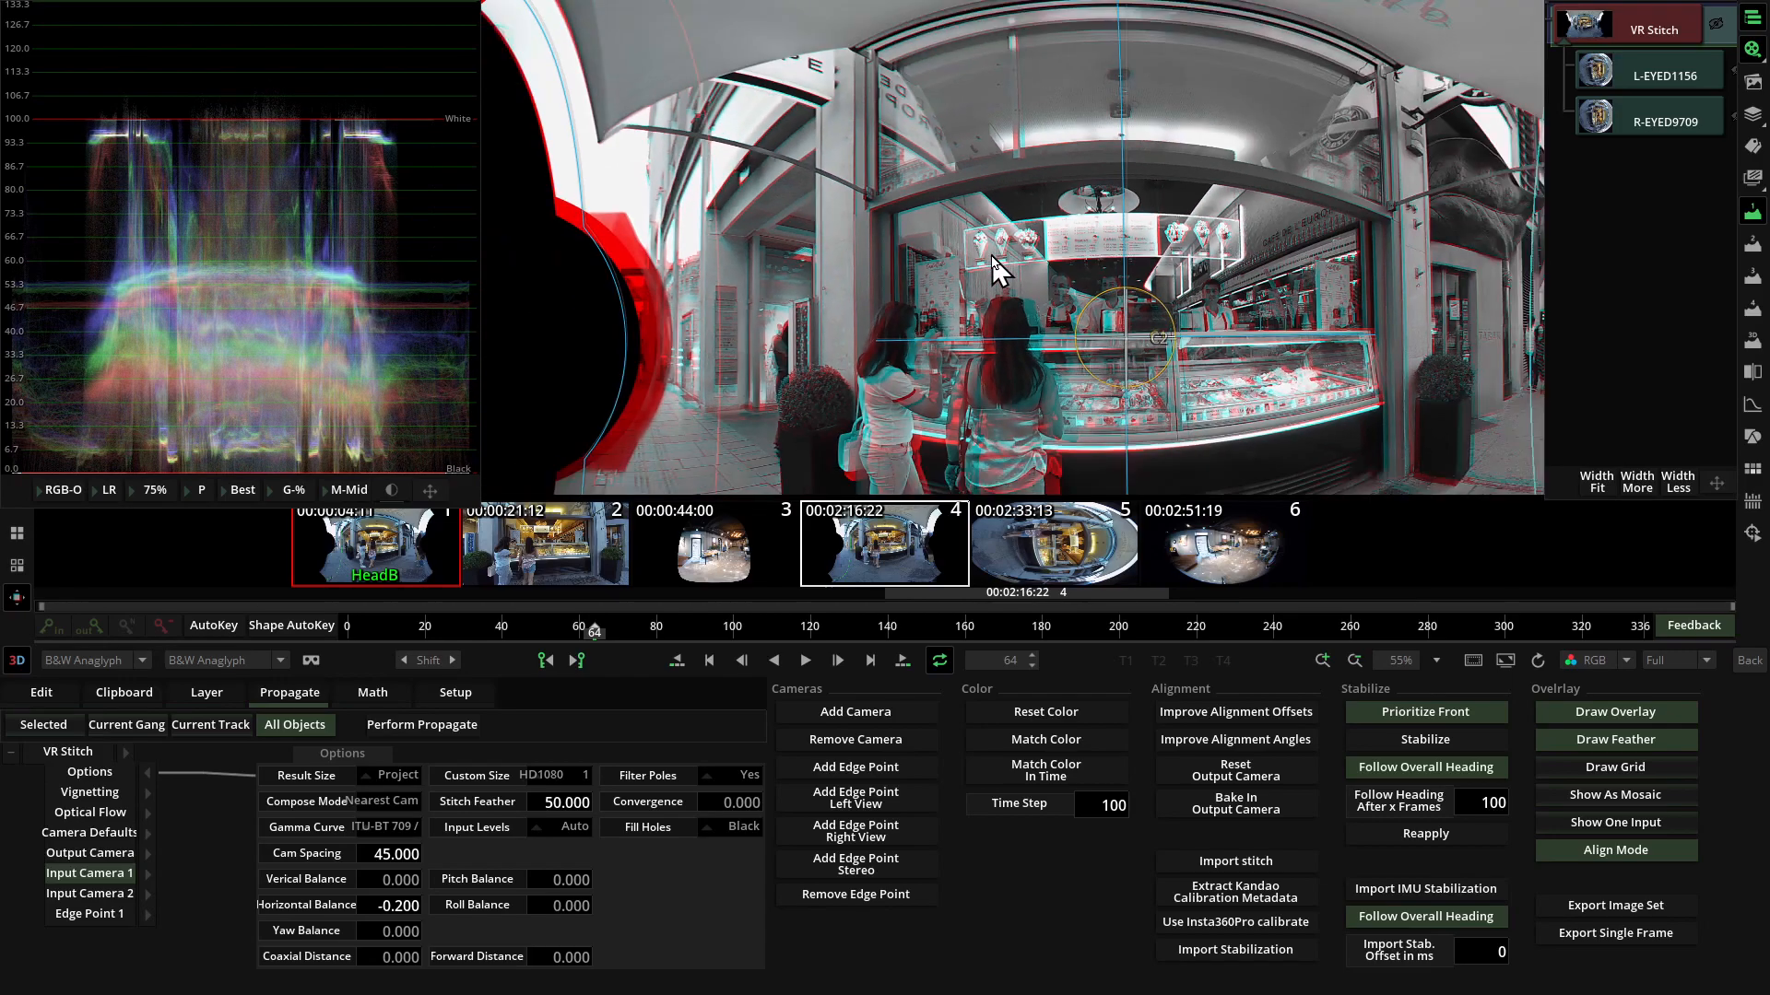
scroll(992, 257, down, 3)
key(1)
key(2)
key(1)
key(2)
key(1)
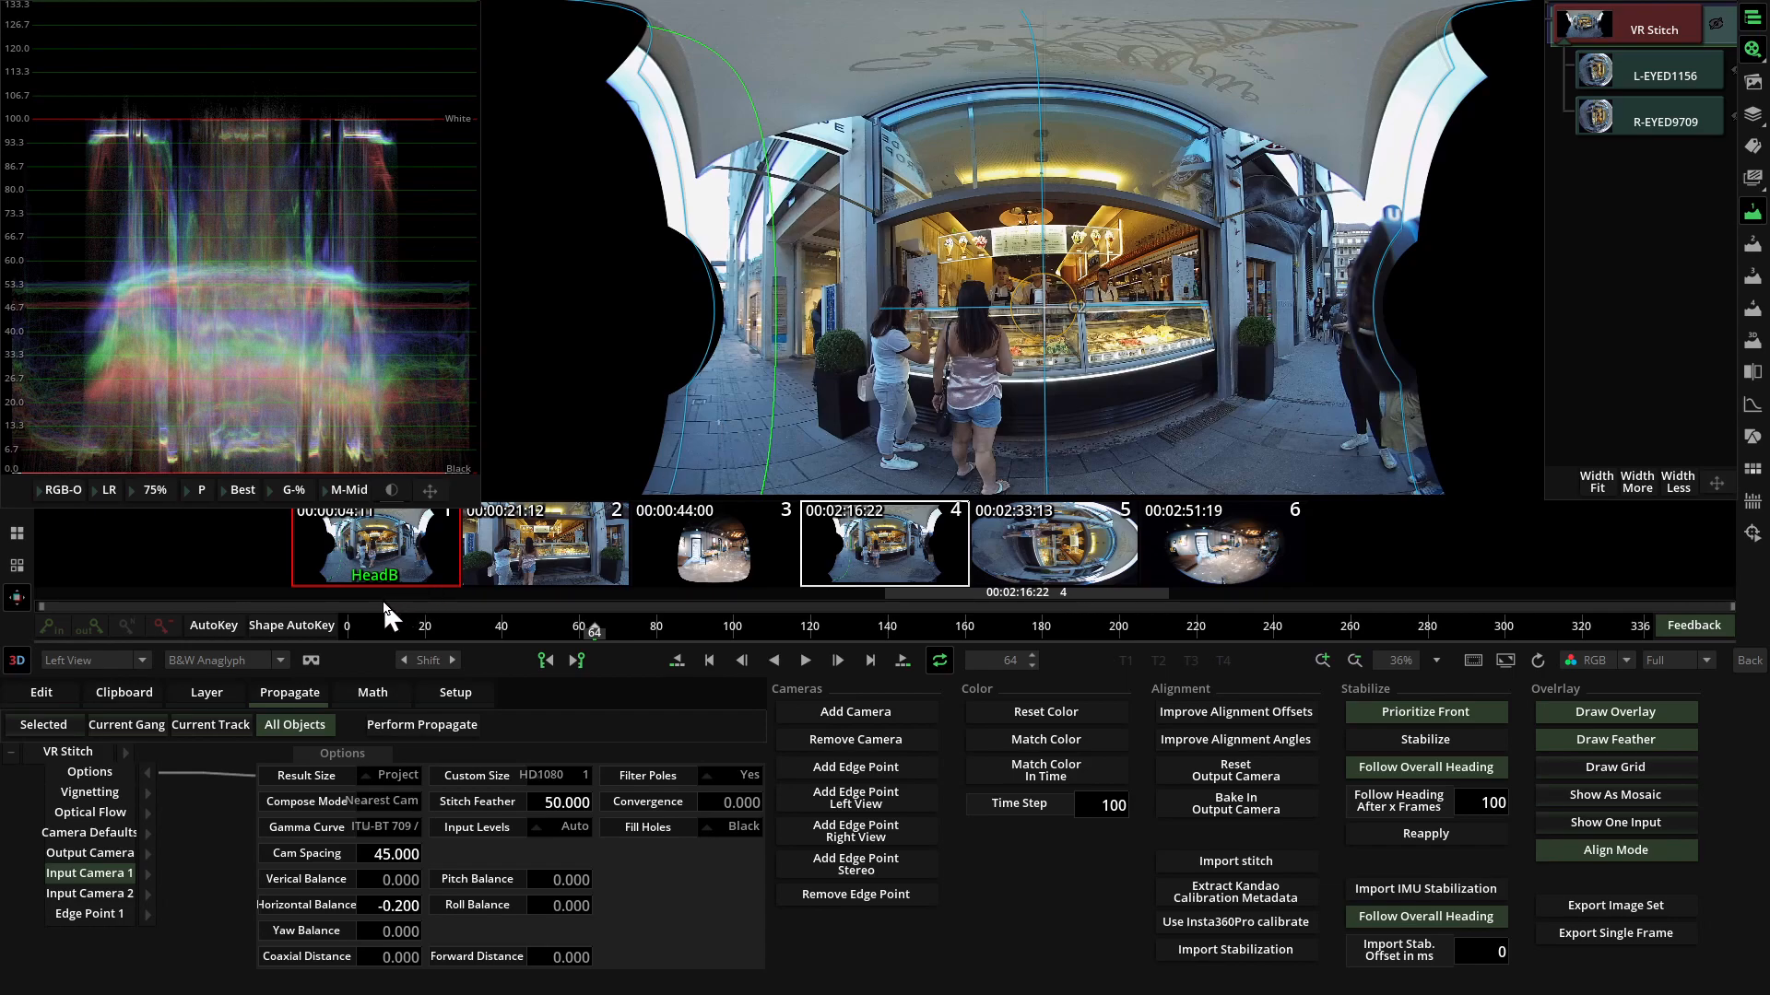
Turn off the on-image alignment controls over the stitched left-eye view.
click(17, 597)
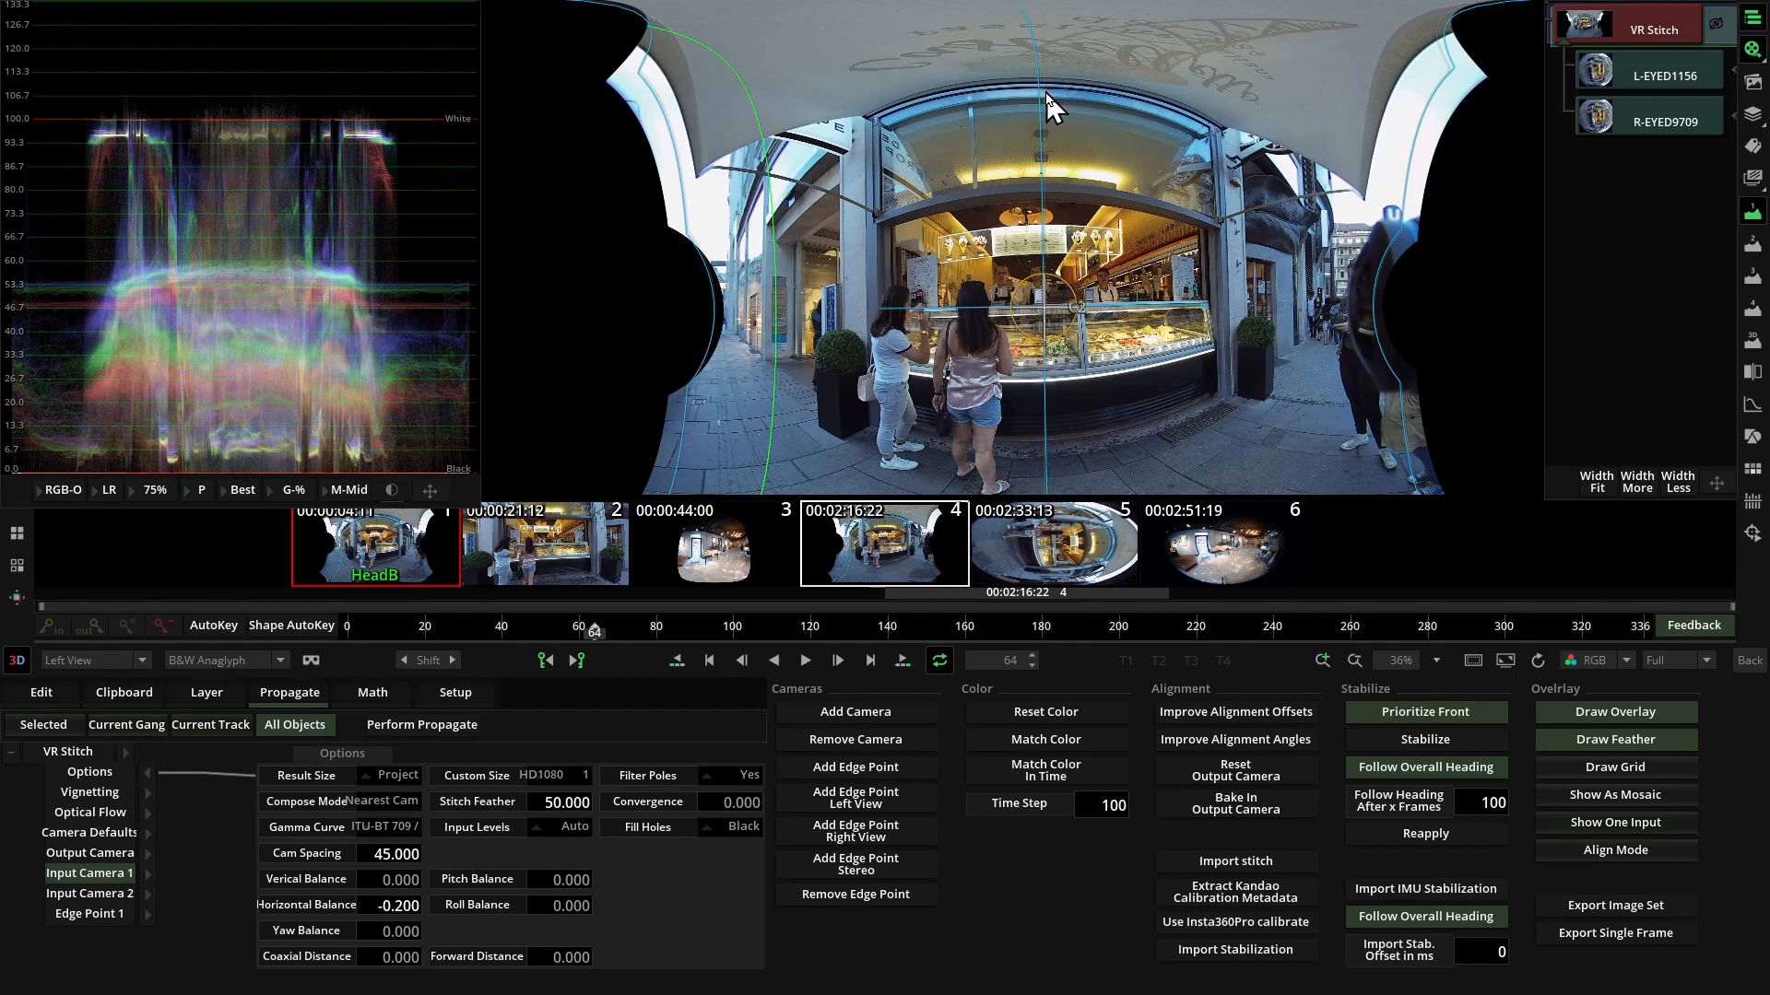
drag(1049, 107, 1042, 77)
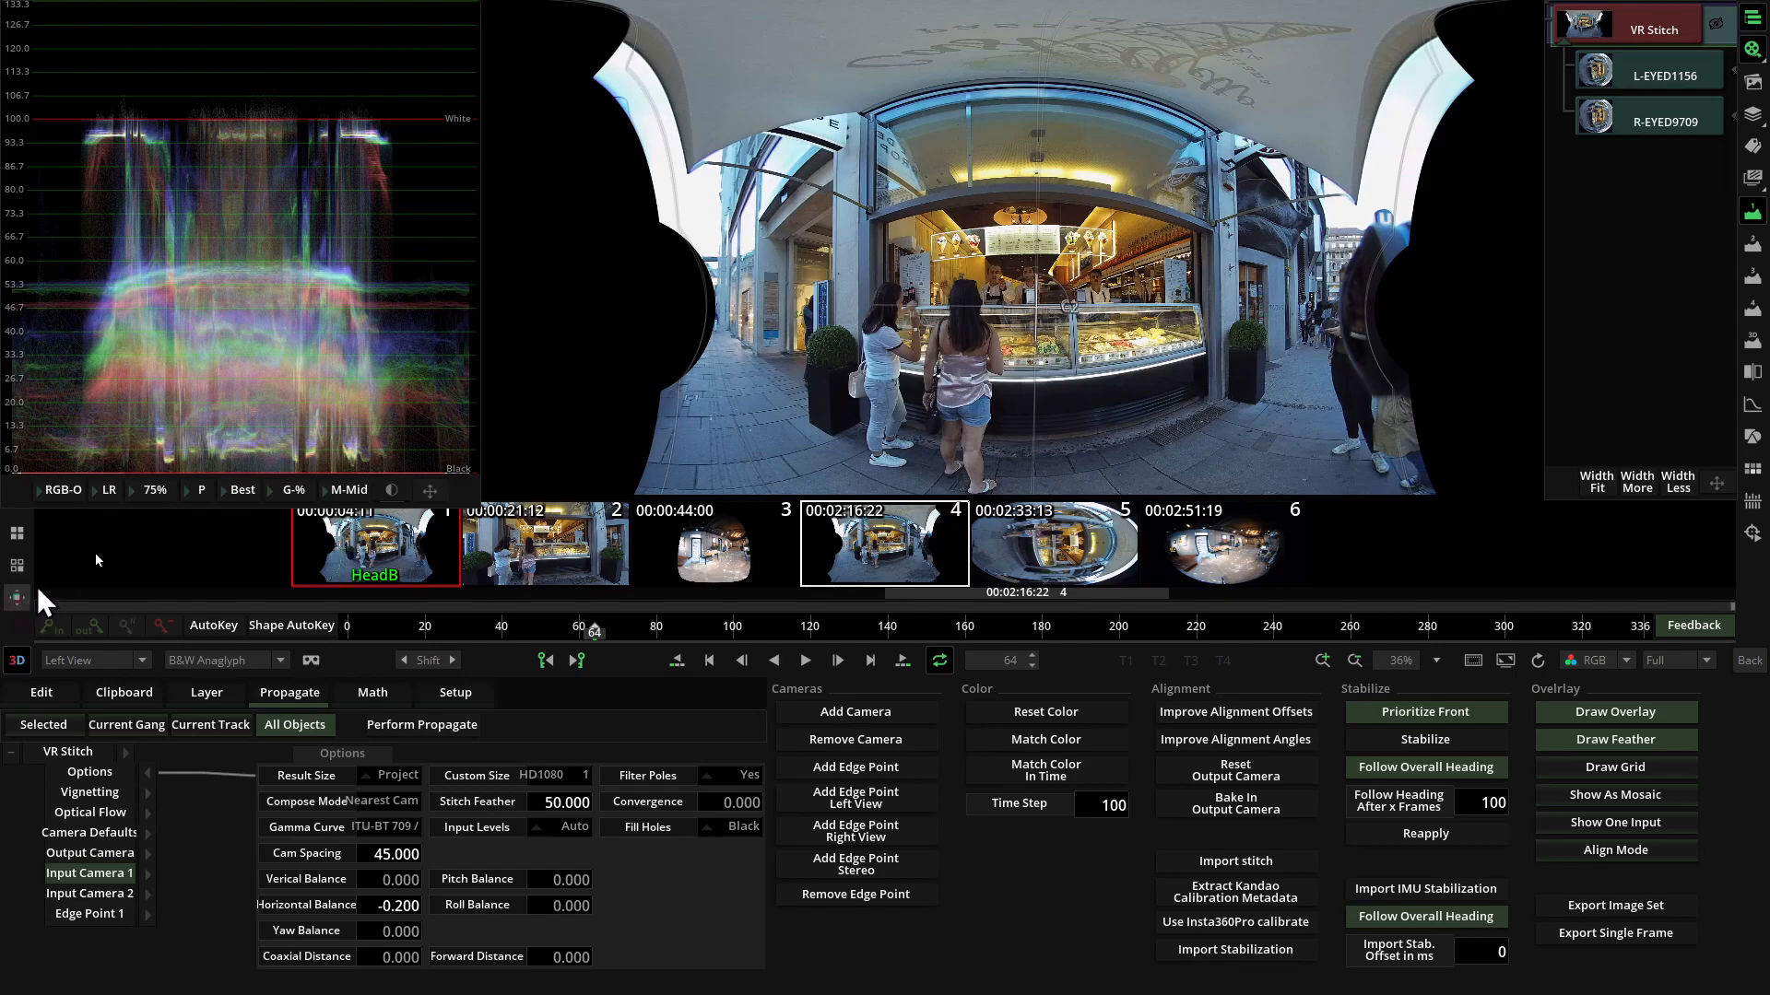
scroll(765, 210, down, 1)
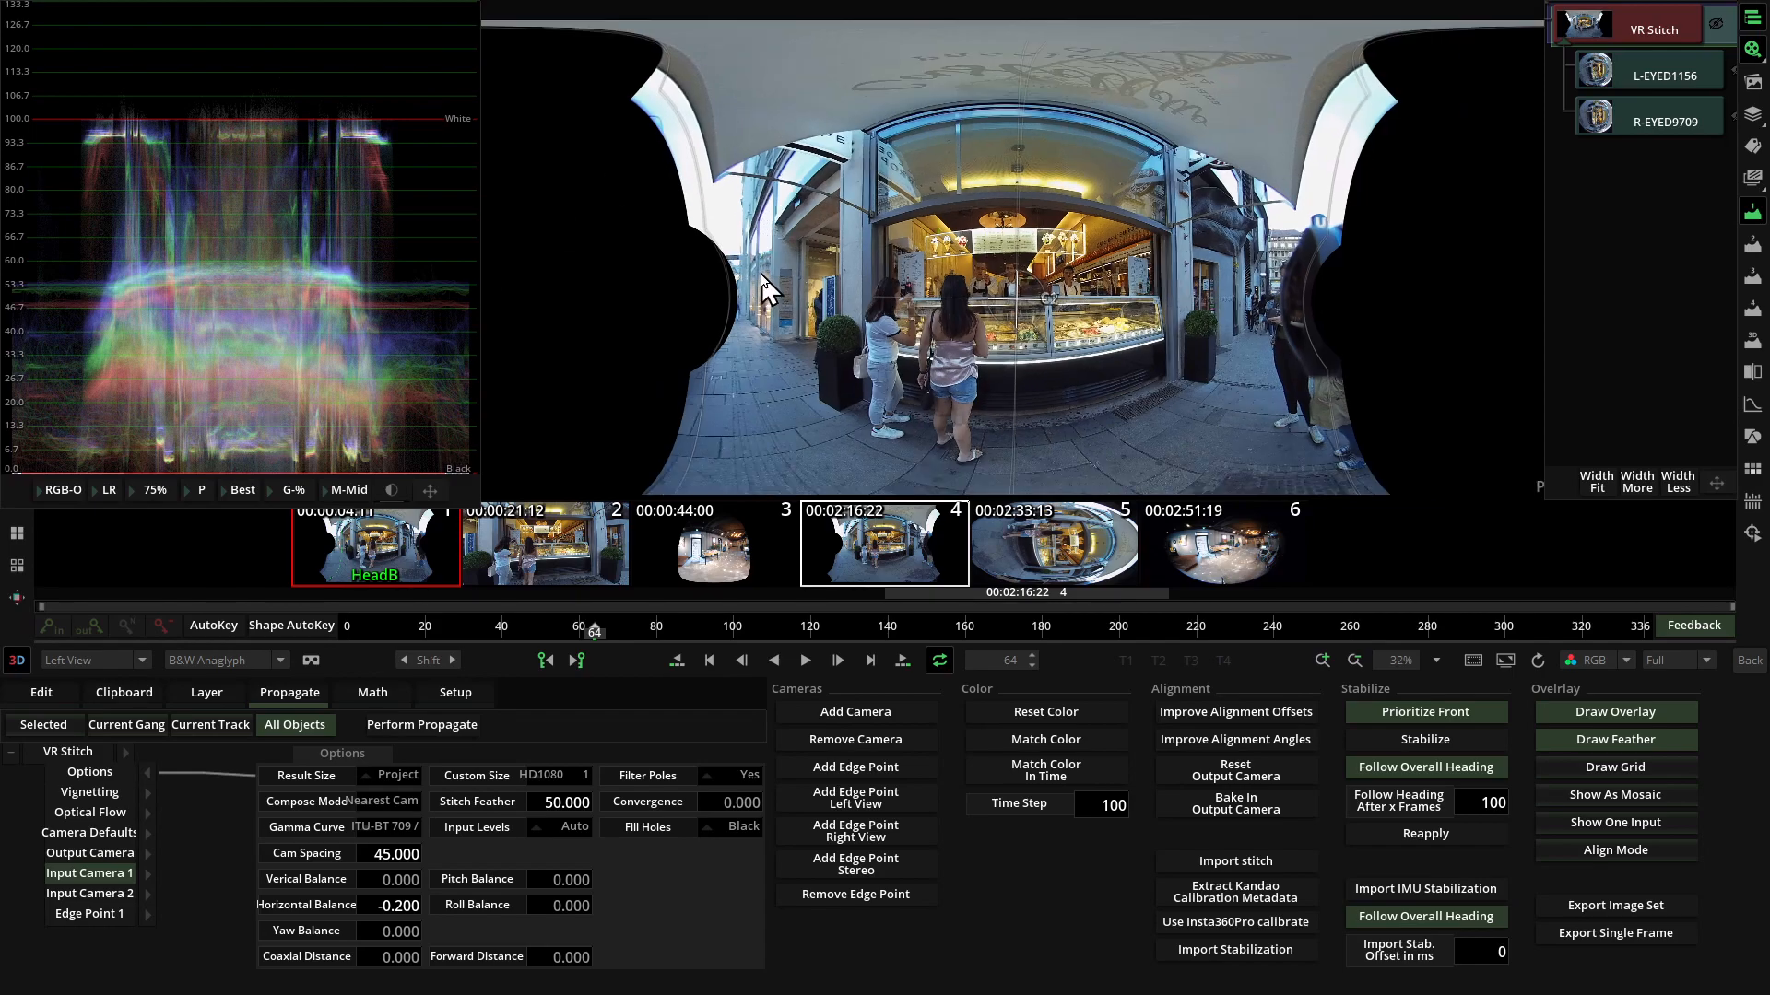
Set the Circle Mask in the Camera Defaults to 64.078 to crop the lens edges.
click(145, 833)
click(147, 774)
drag(314, 828, 368, 830)
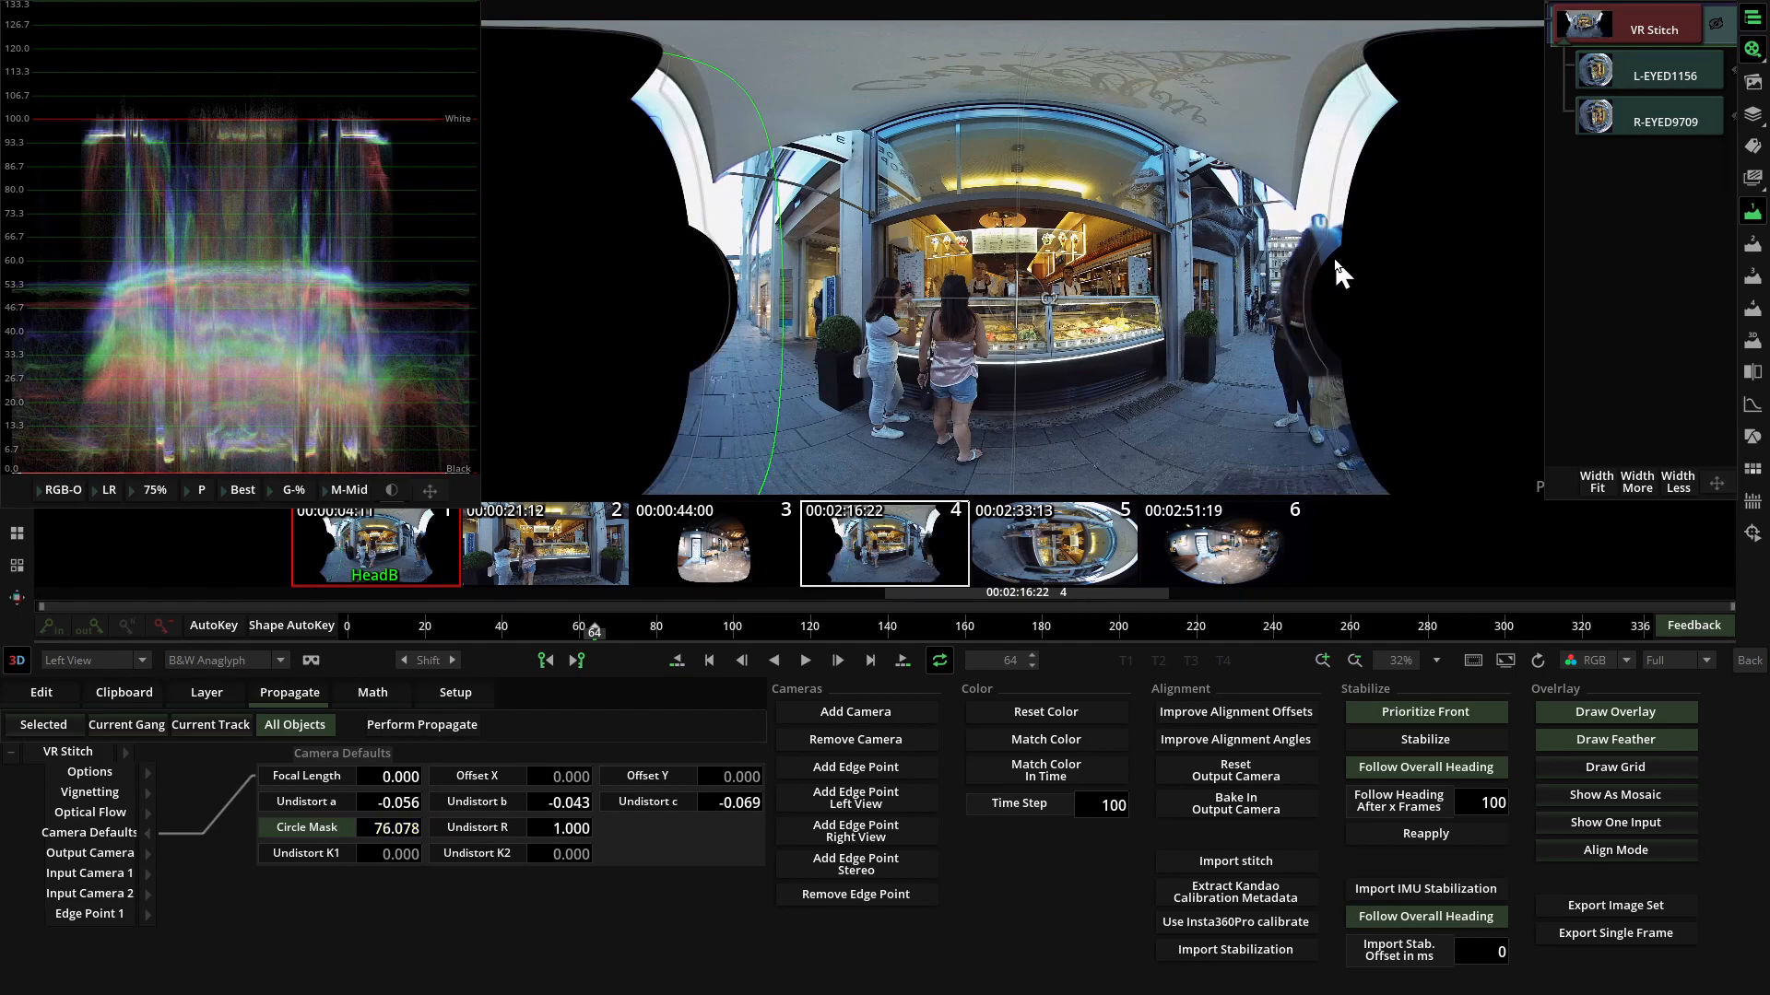
drag(387, 827, 298, 836)
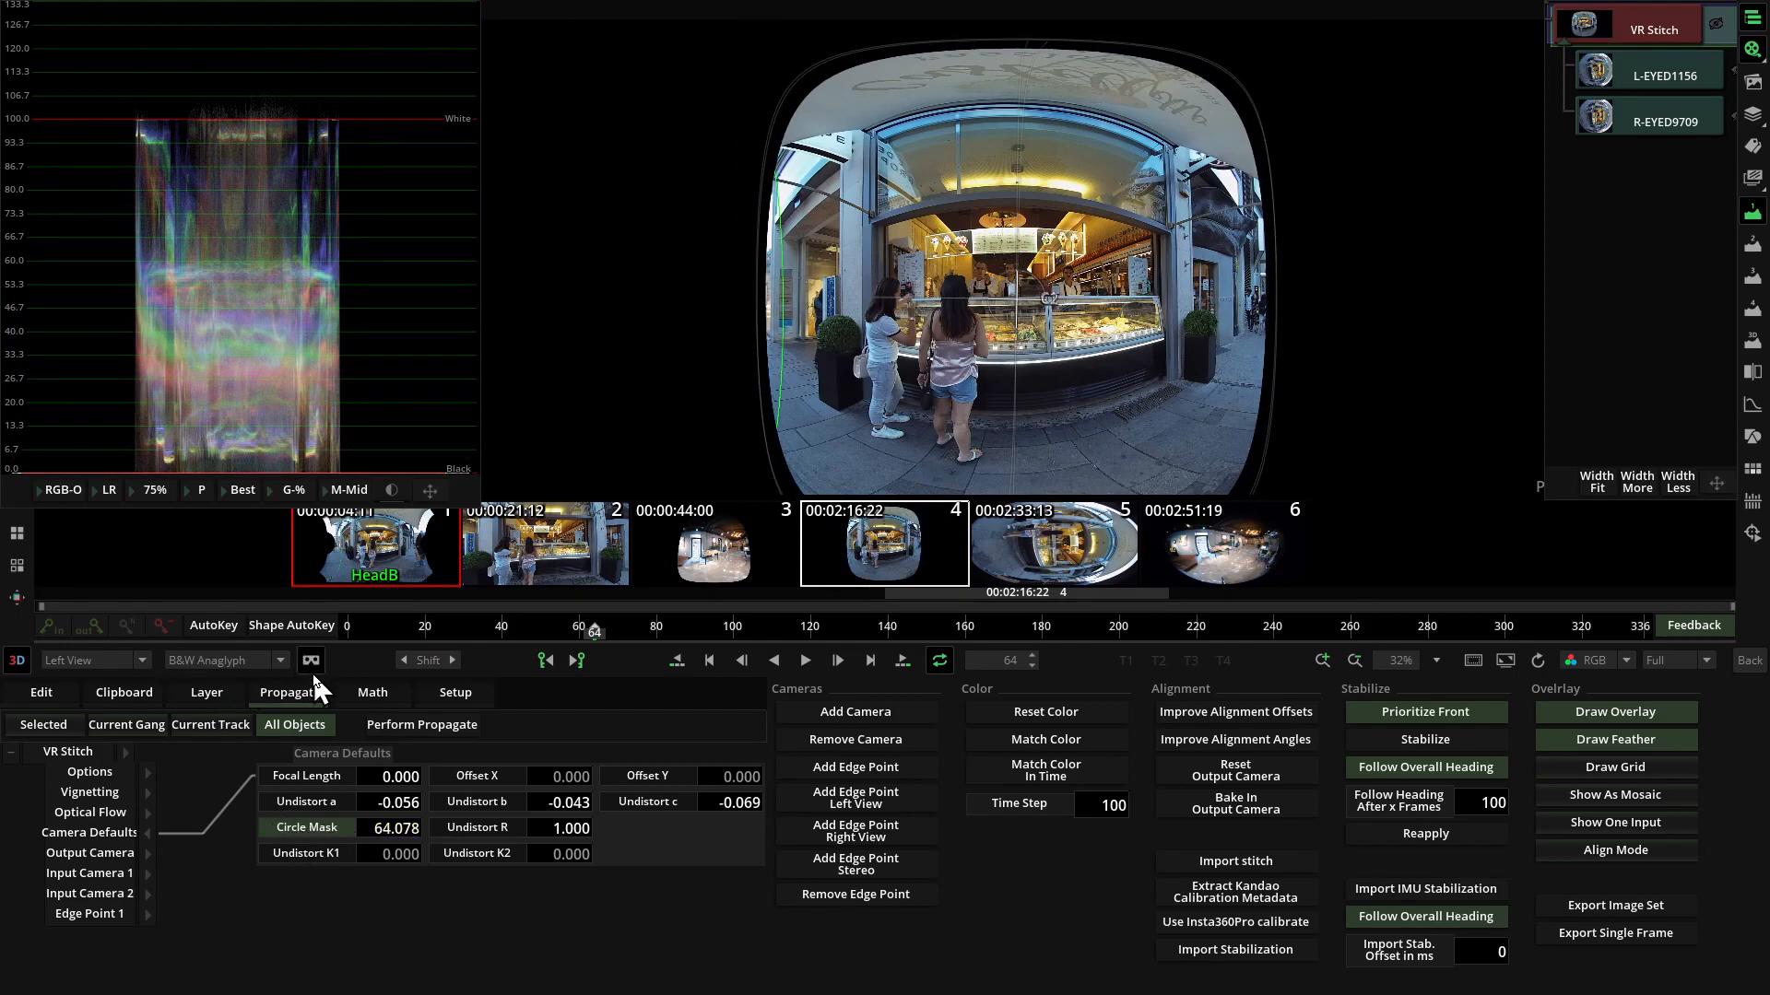
Preview the masked stitch in the VR view, and compare its left and right eye images.
click(311, 660)
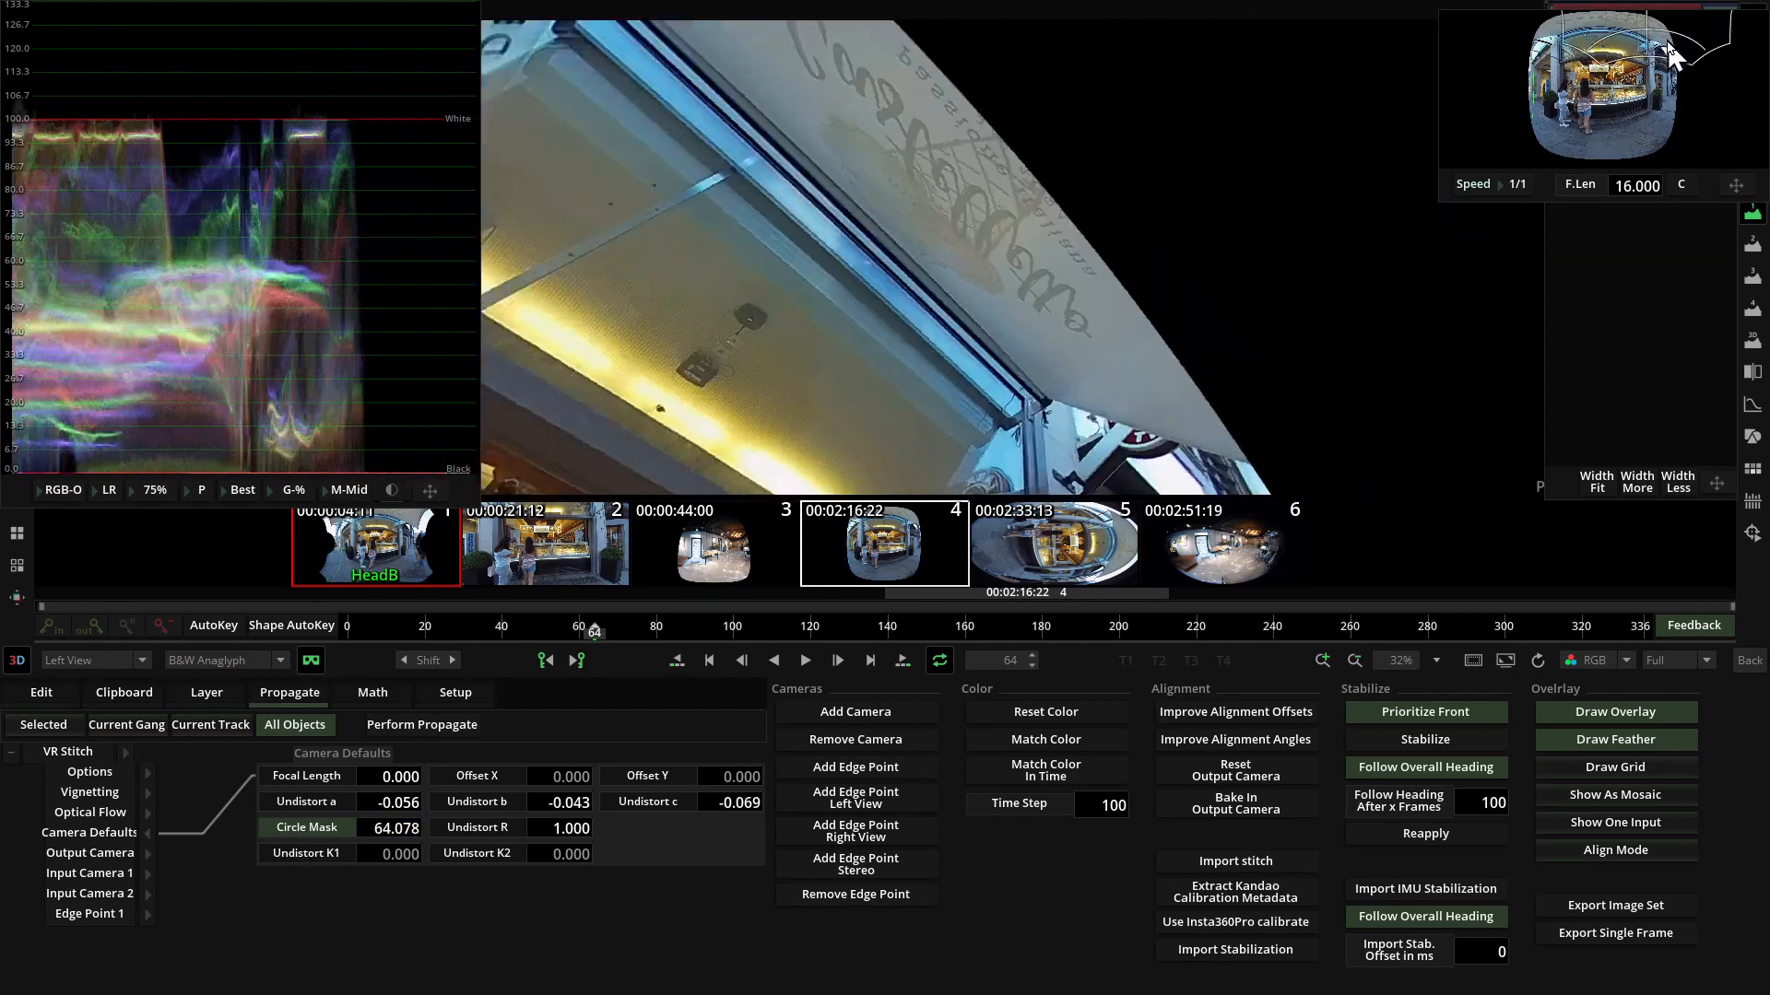
drag(1670, 55, 1600, 88)
click(311, 663)
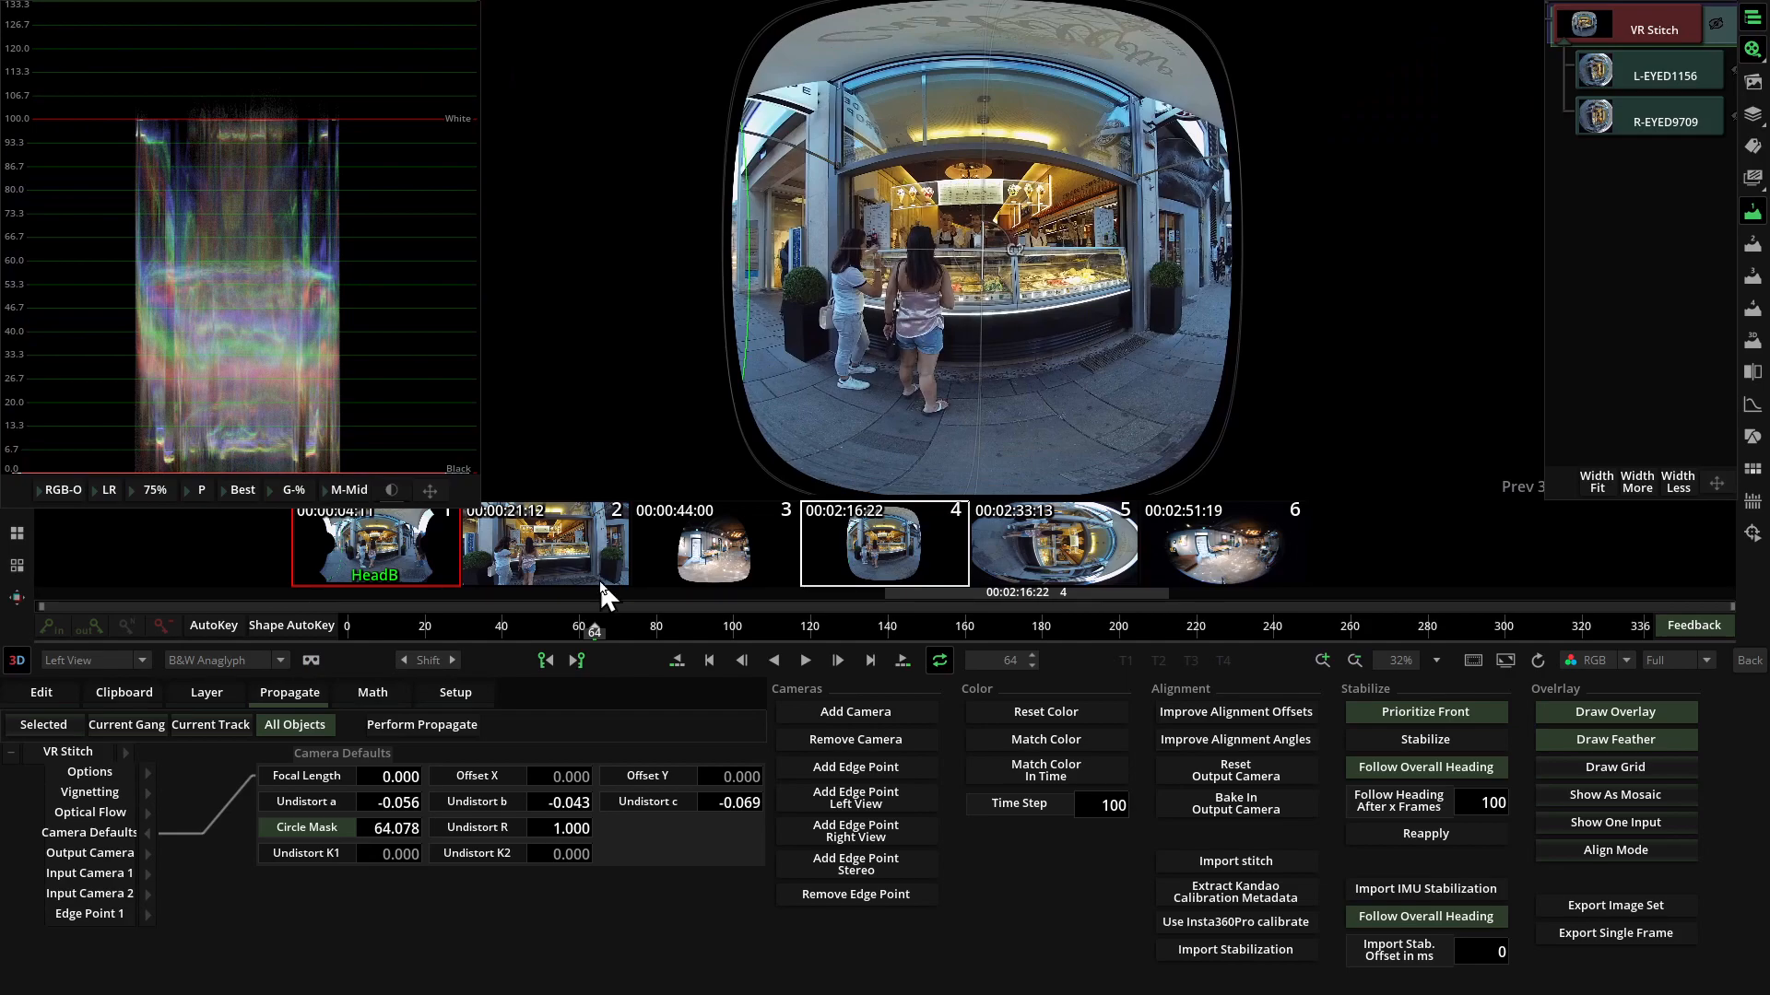
key(r)
key(l)
key(r)
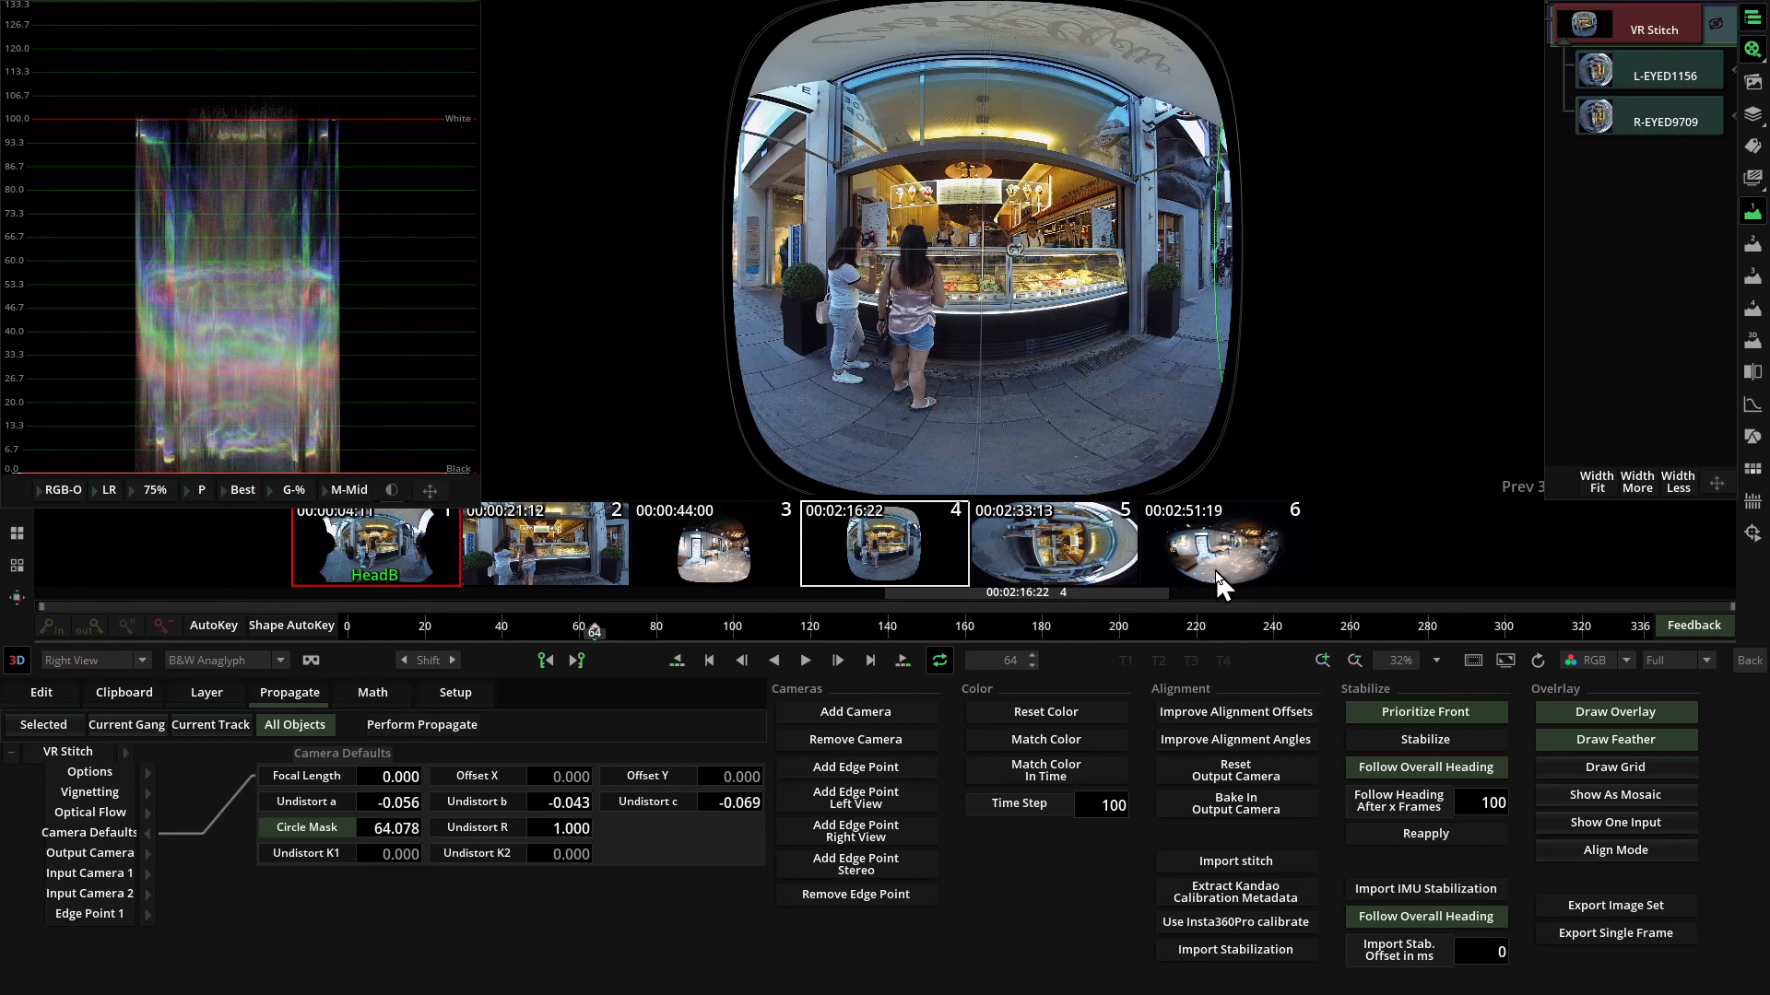
Return to the timeline, set the edit marks around the VR Stitch and its two clips, and open the render output settings.
click(1750, 660)
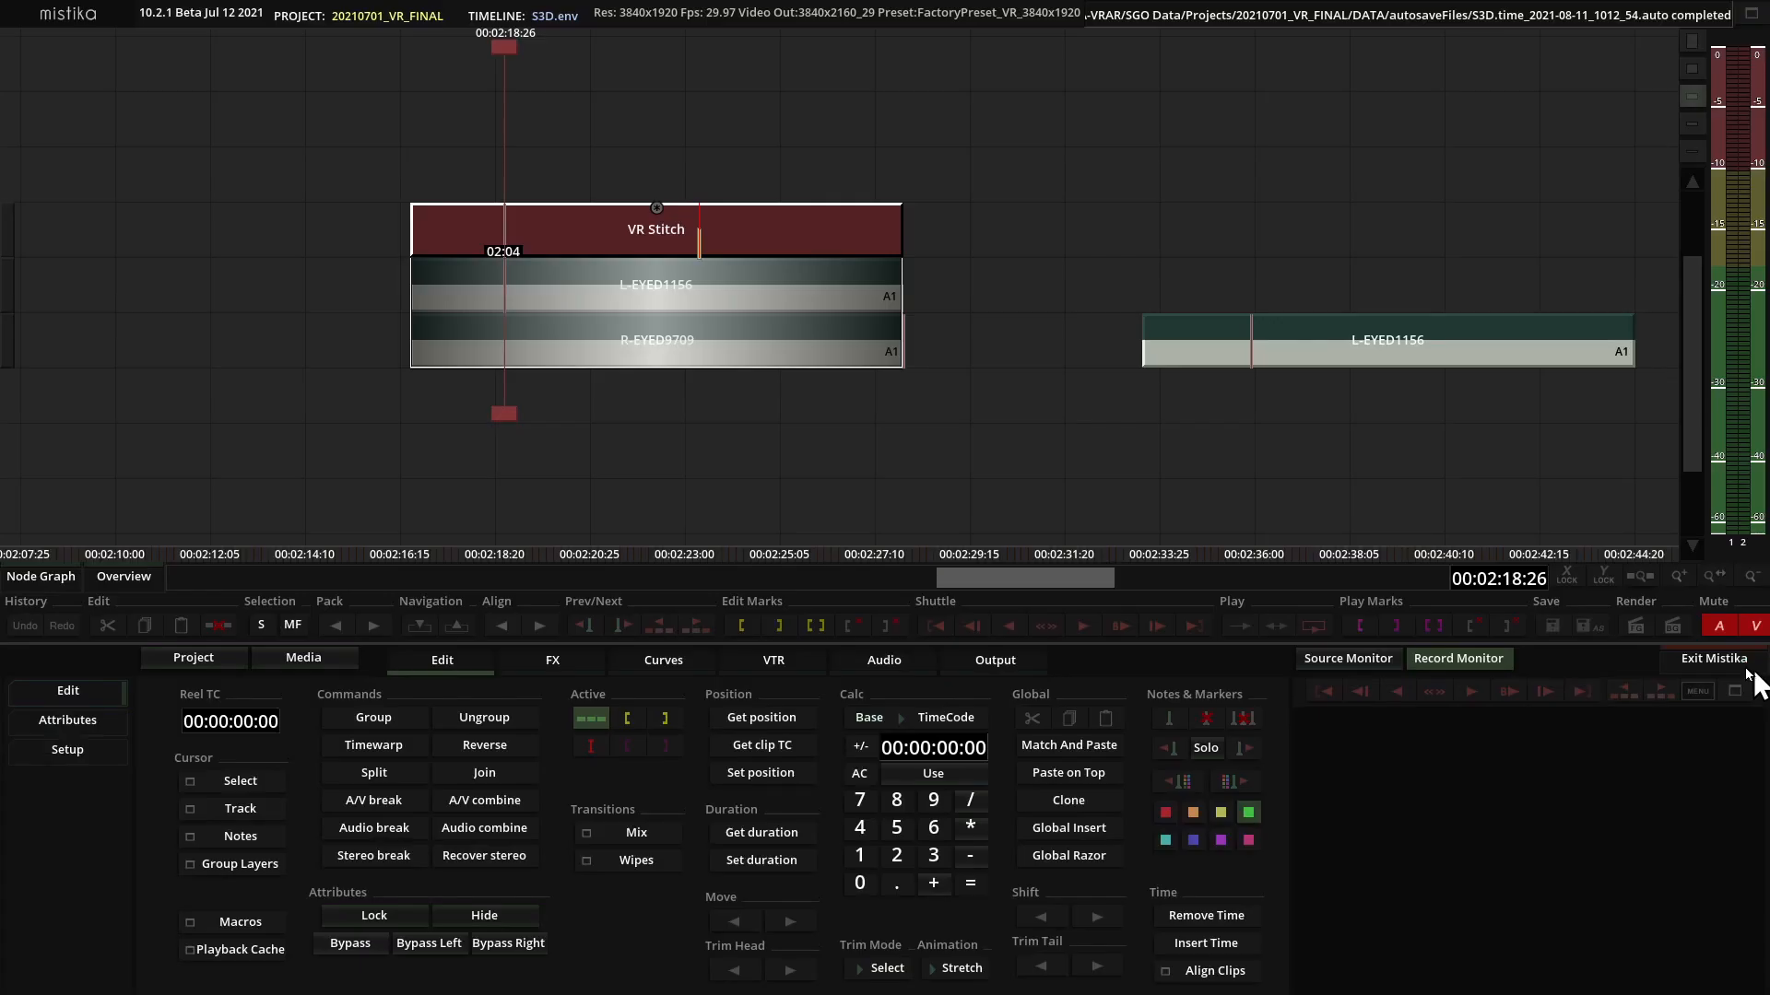
click(781, 452)
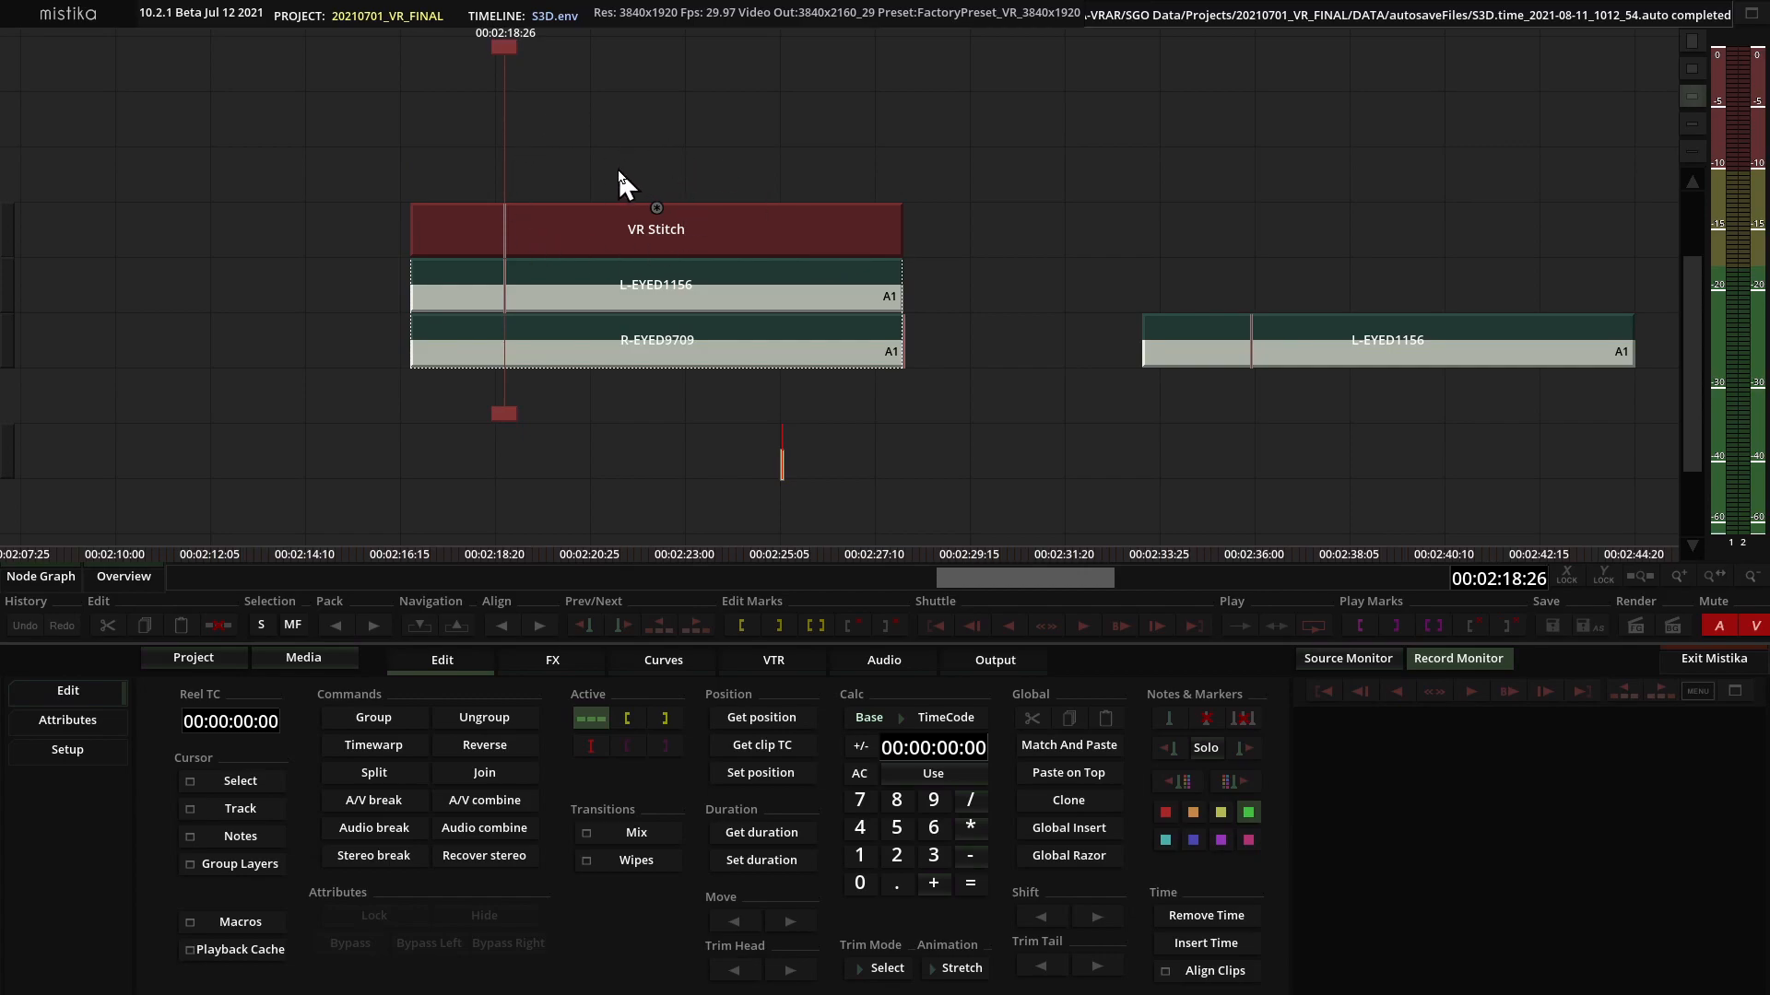
drag(581, 164, 731, 453)
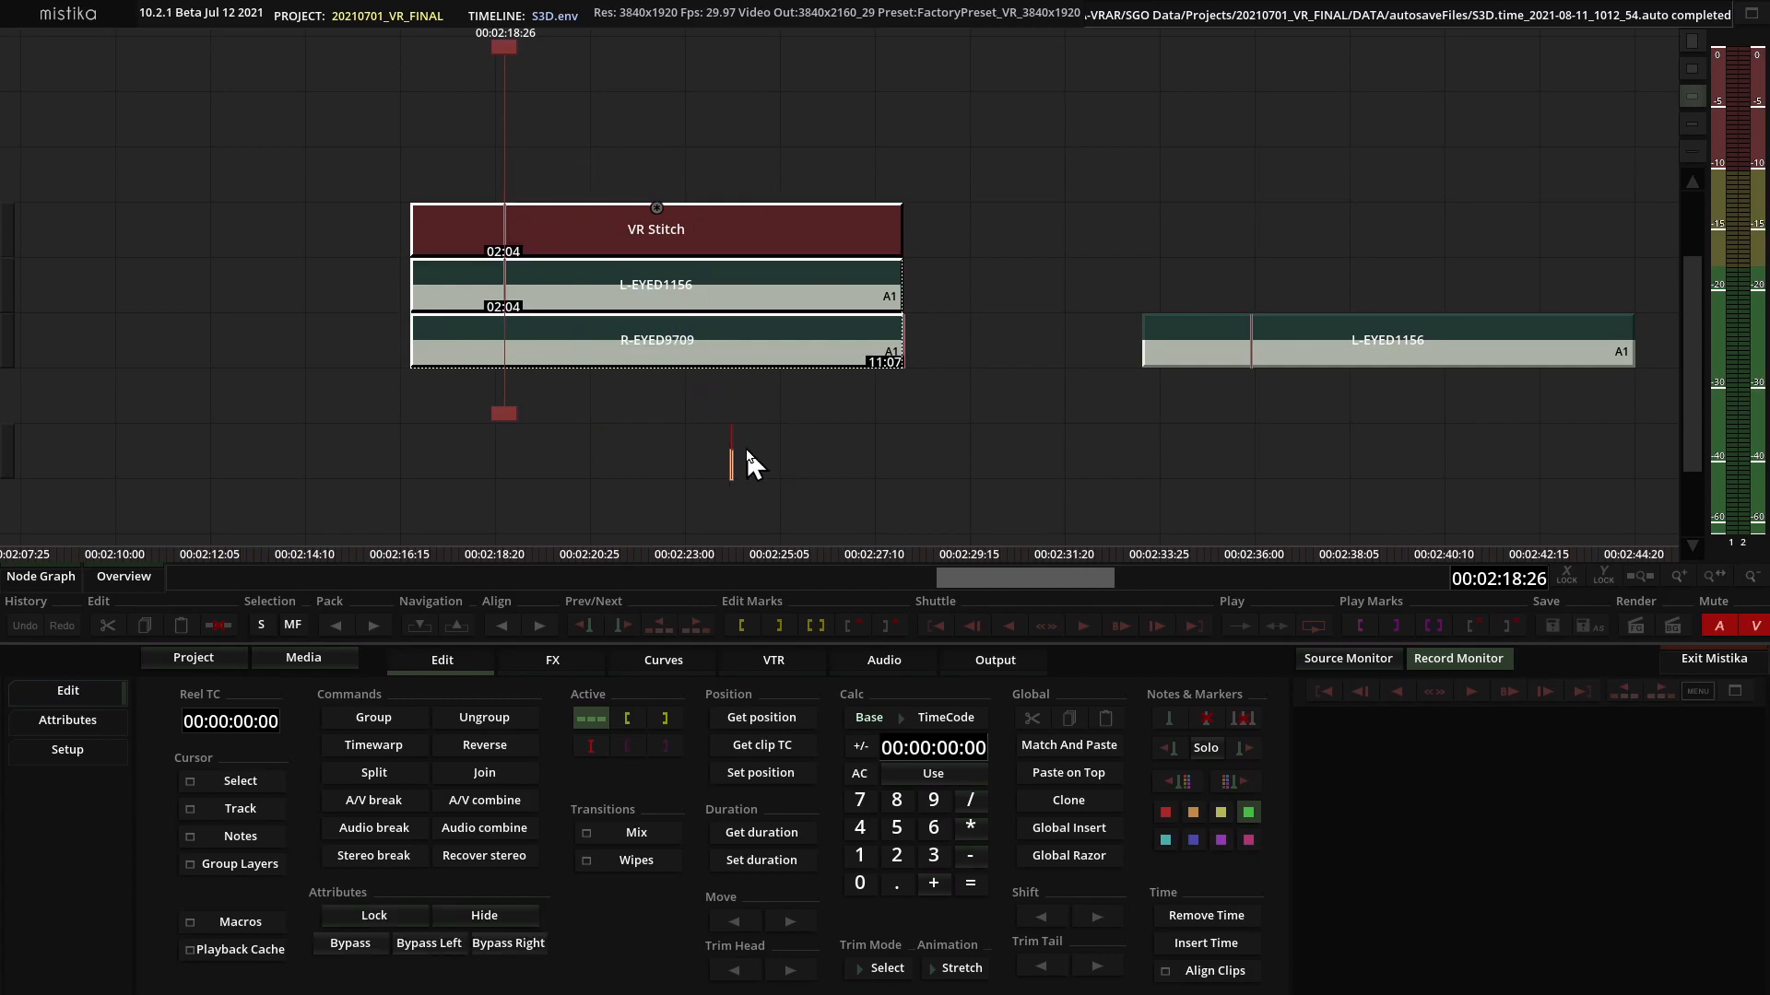
click(813, 626)
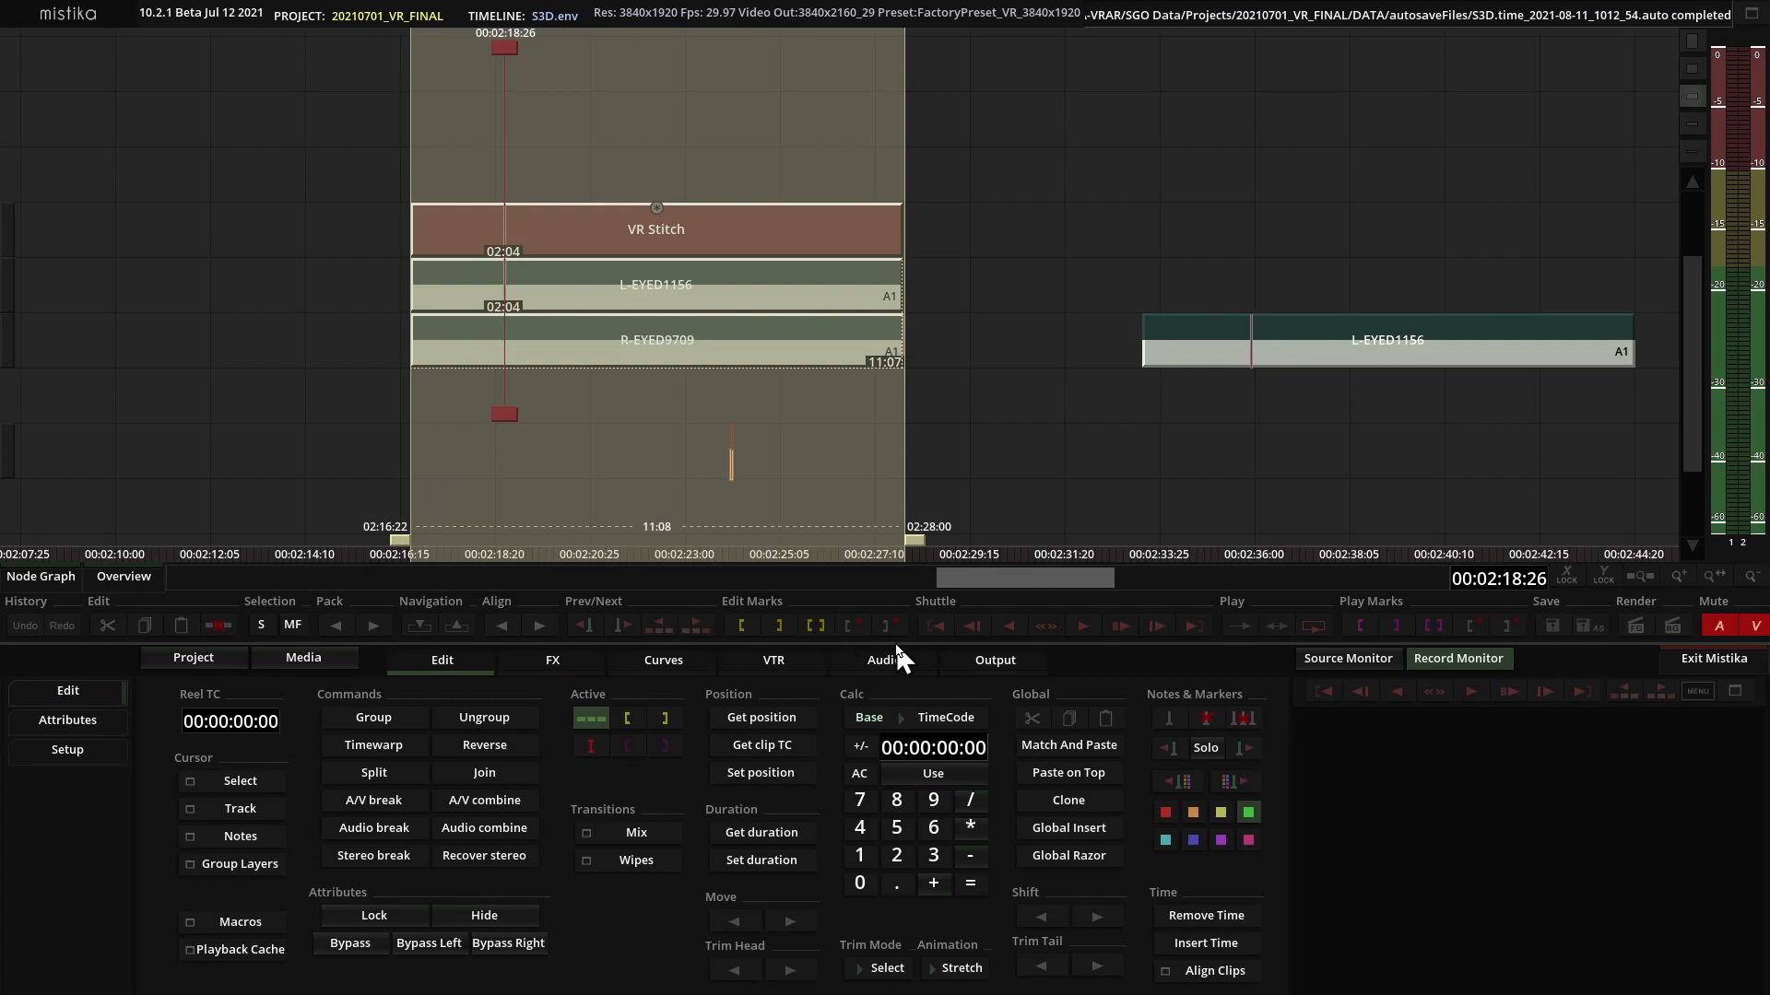
click(997, 665)
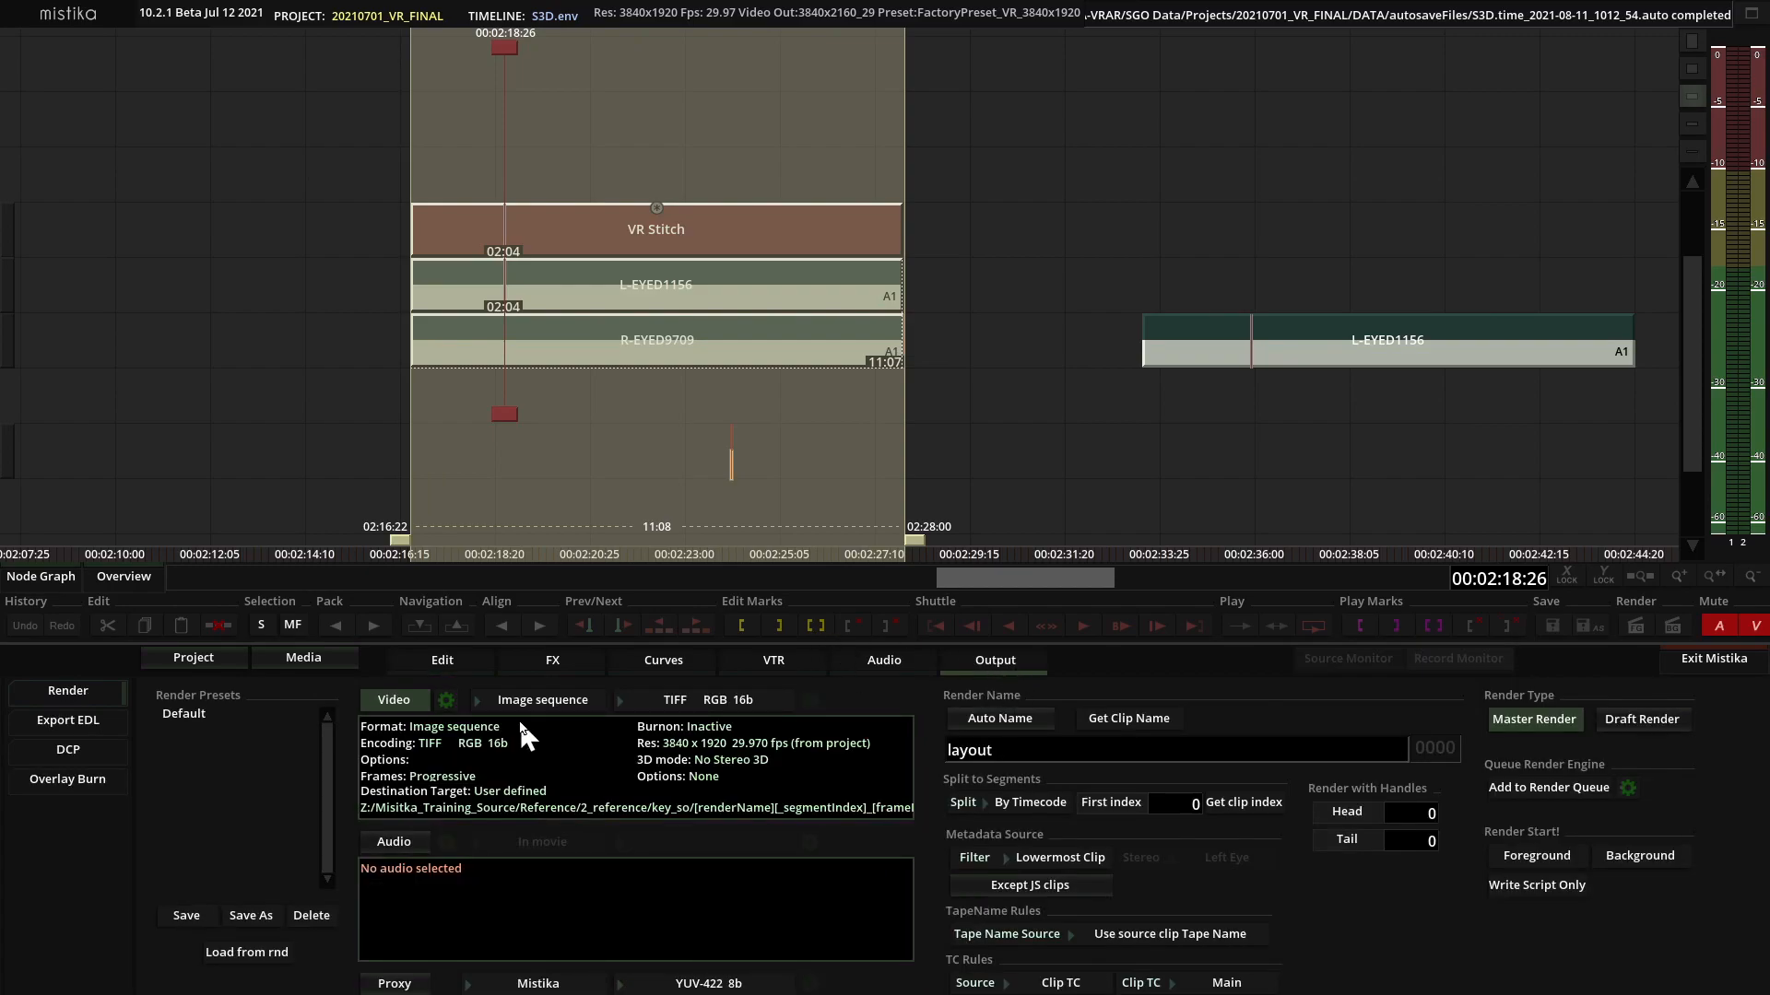
Set the video render format to MP4 NVidia movie with H264 420 QP encoding.
click(537, 703)
click(558, 559)
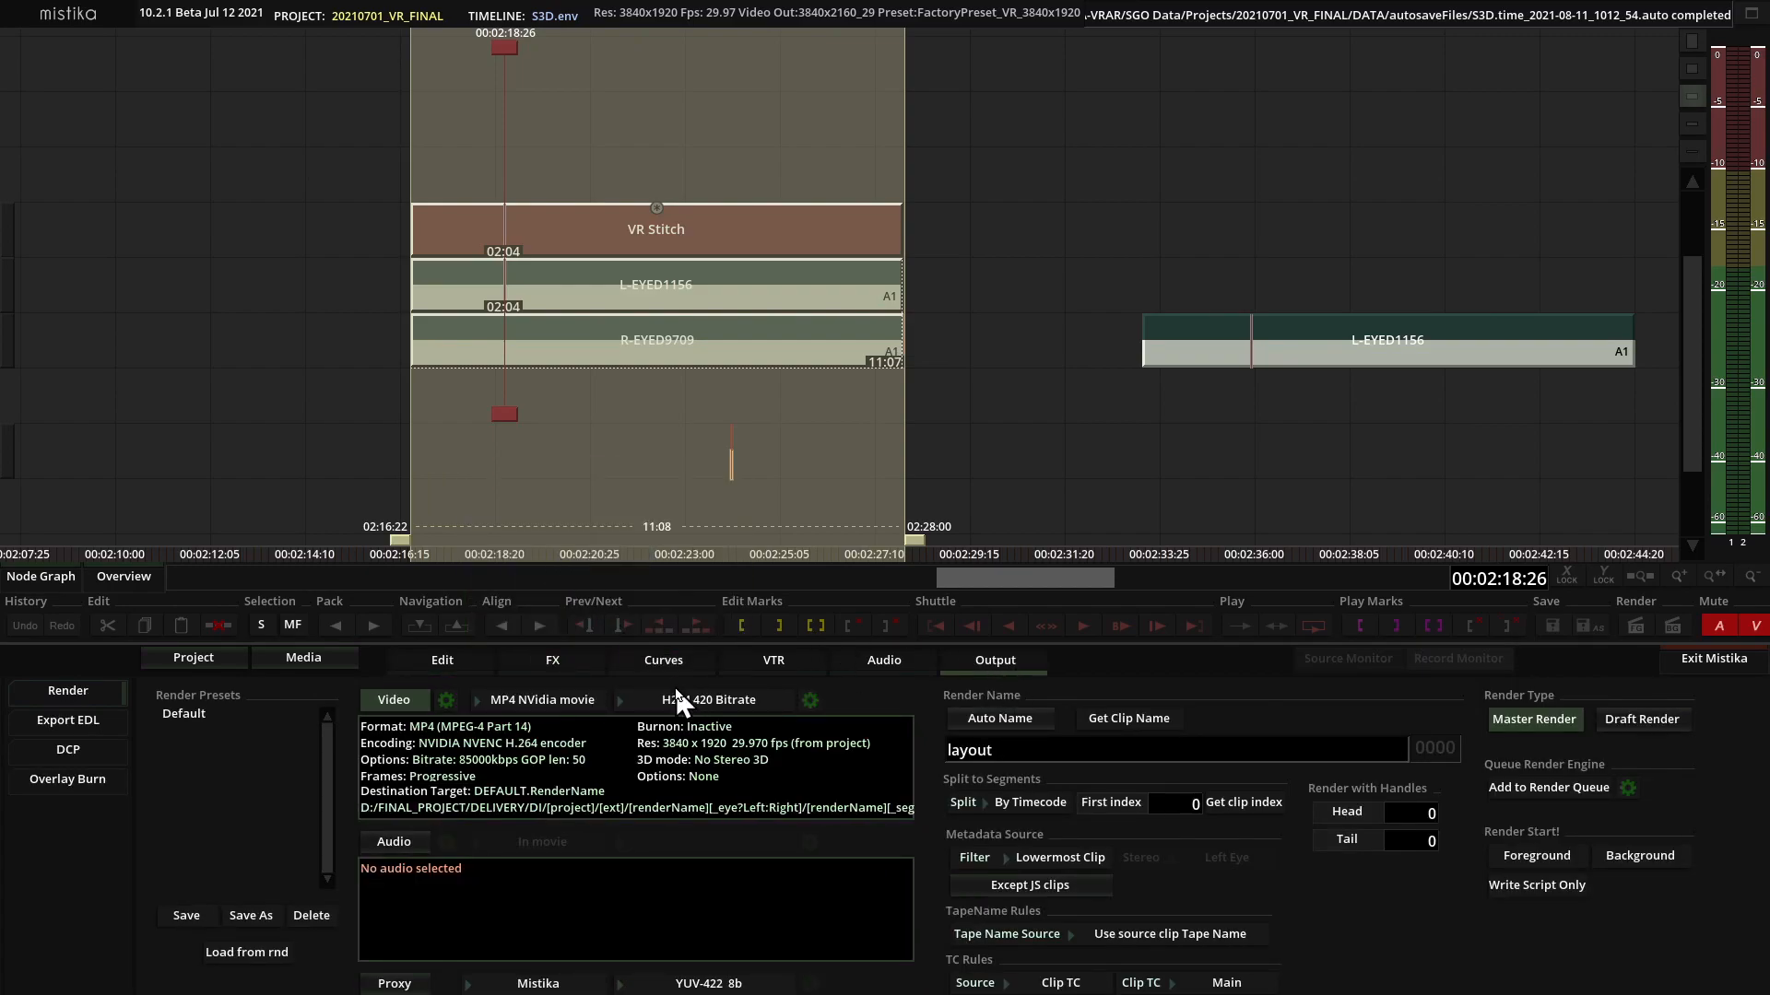
click(691, 703)
click(725, 426)
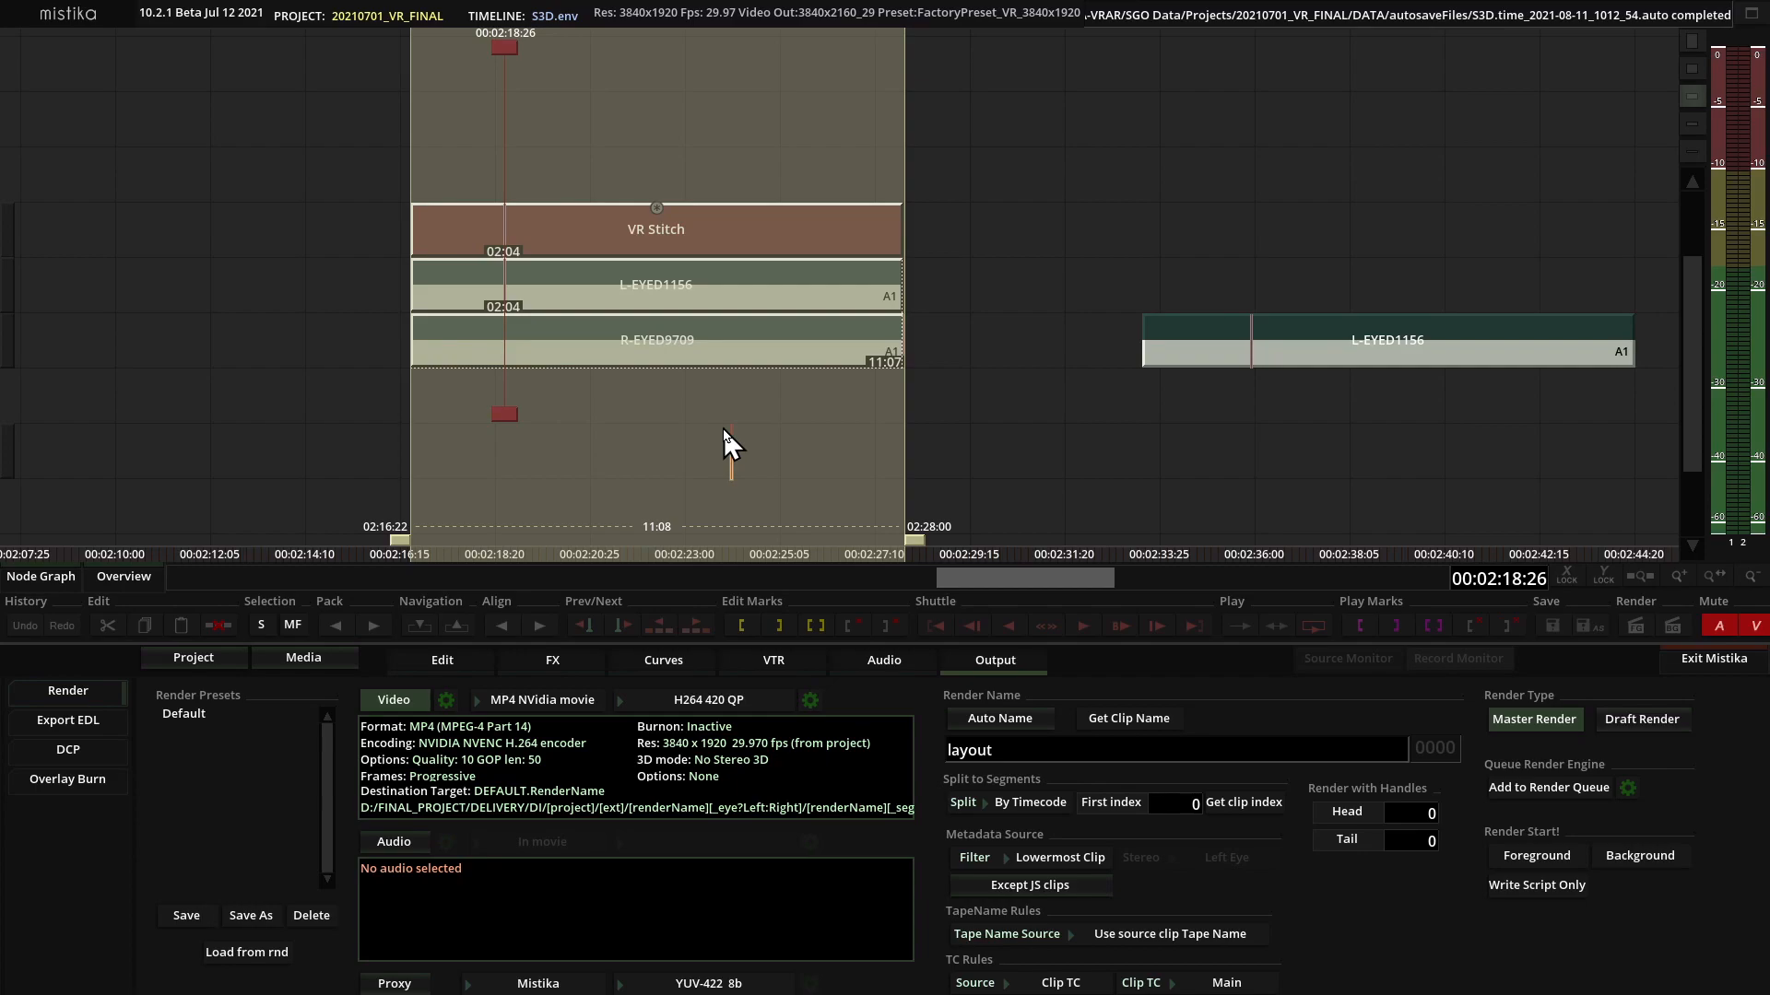
Set the render's Stereo mode to Side By Side VR180 in the Video Setup.
click(445, 702)
drag(475, 463, 412, 300)
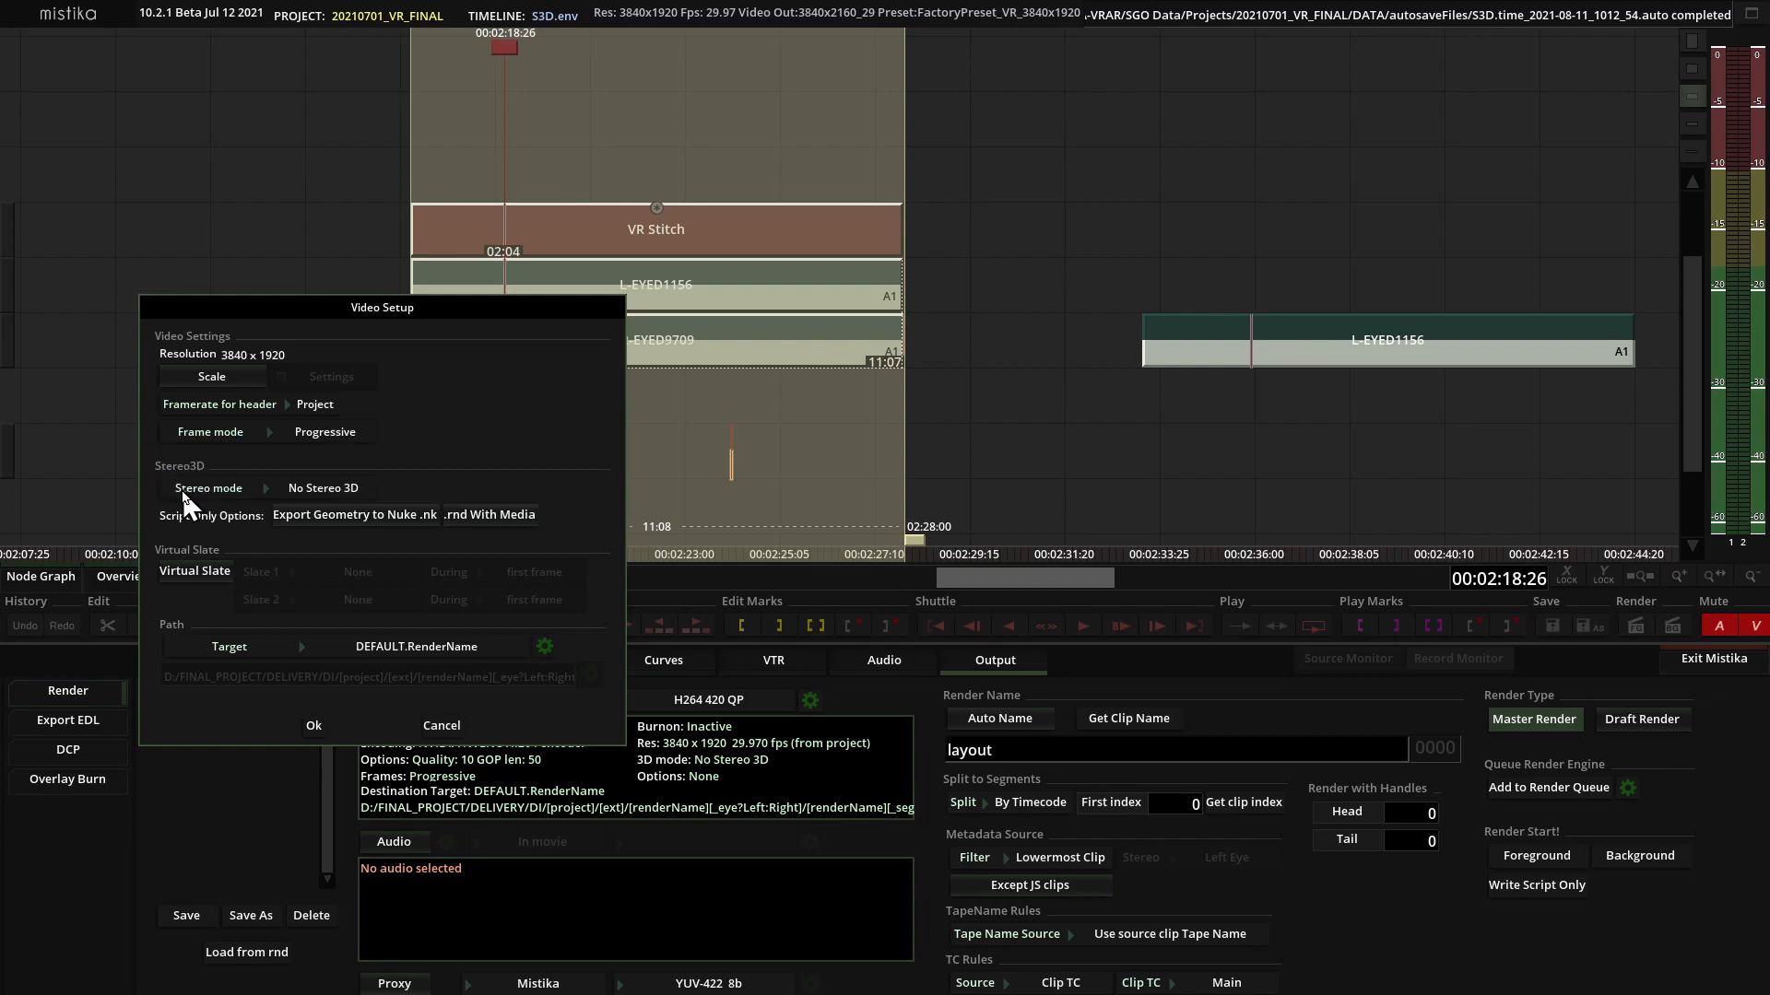
click(325, 496)
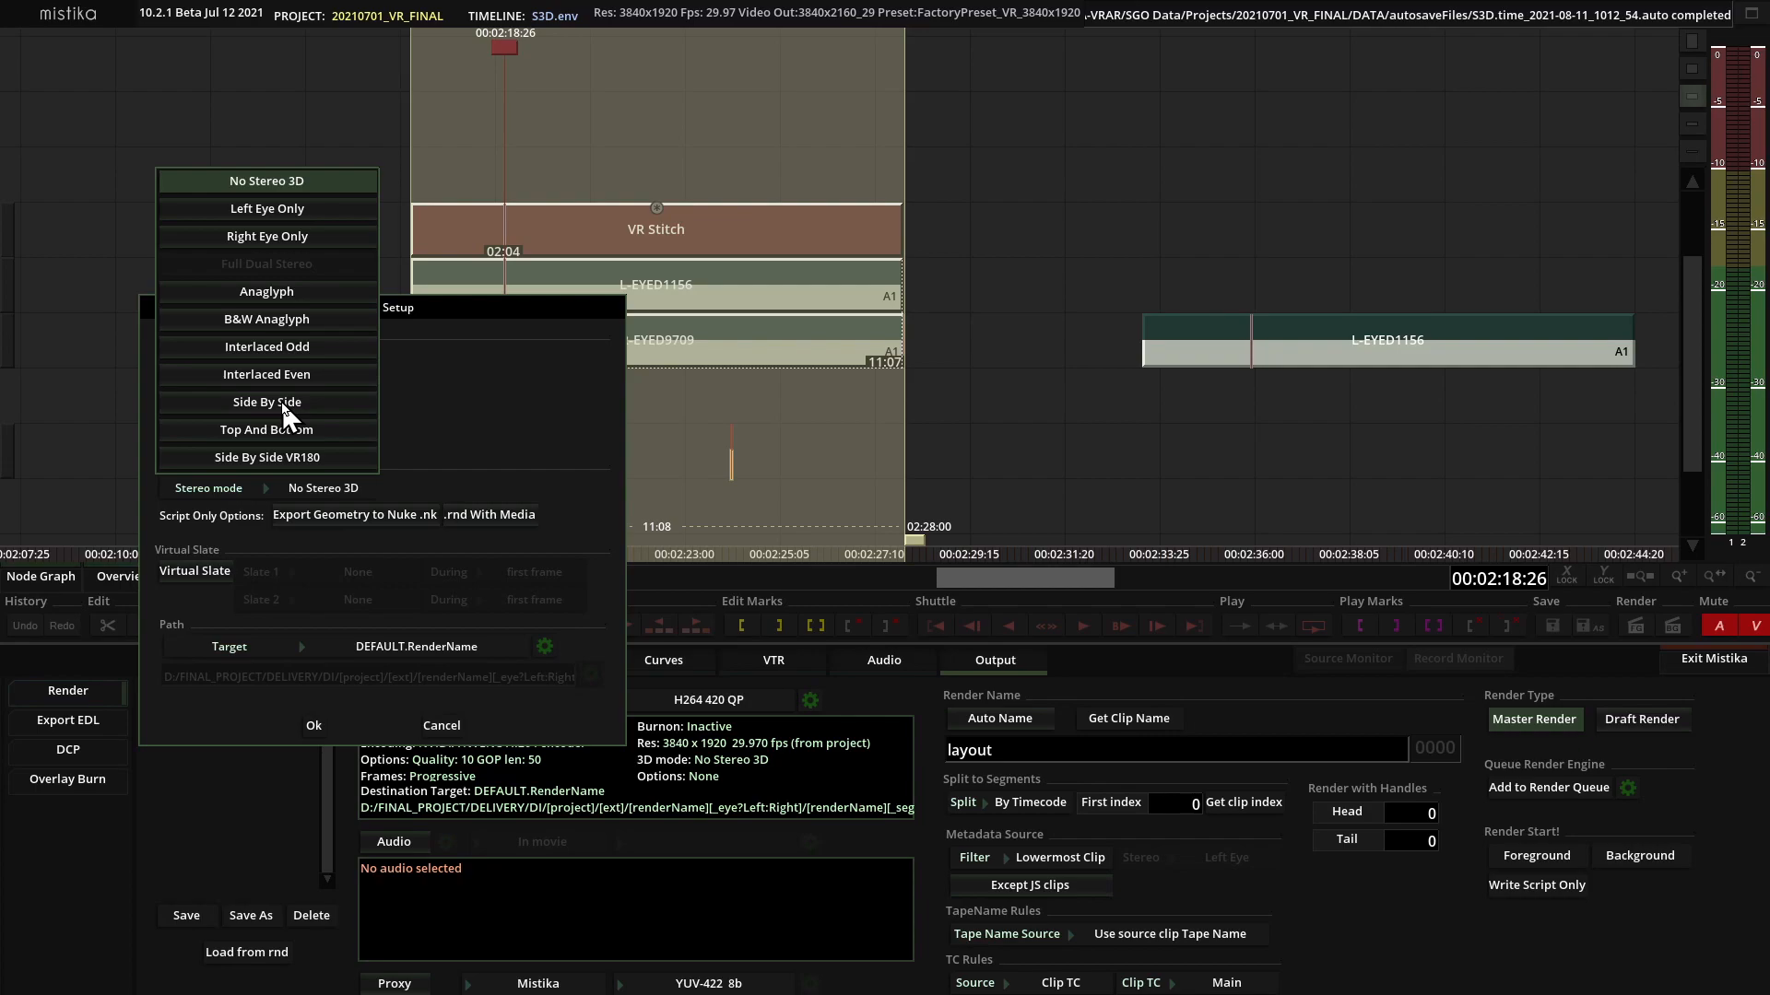
click(256, 456)
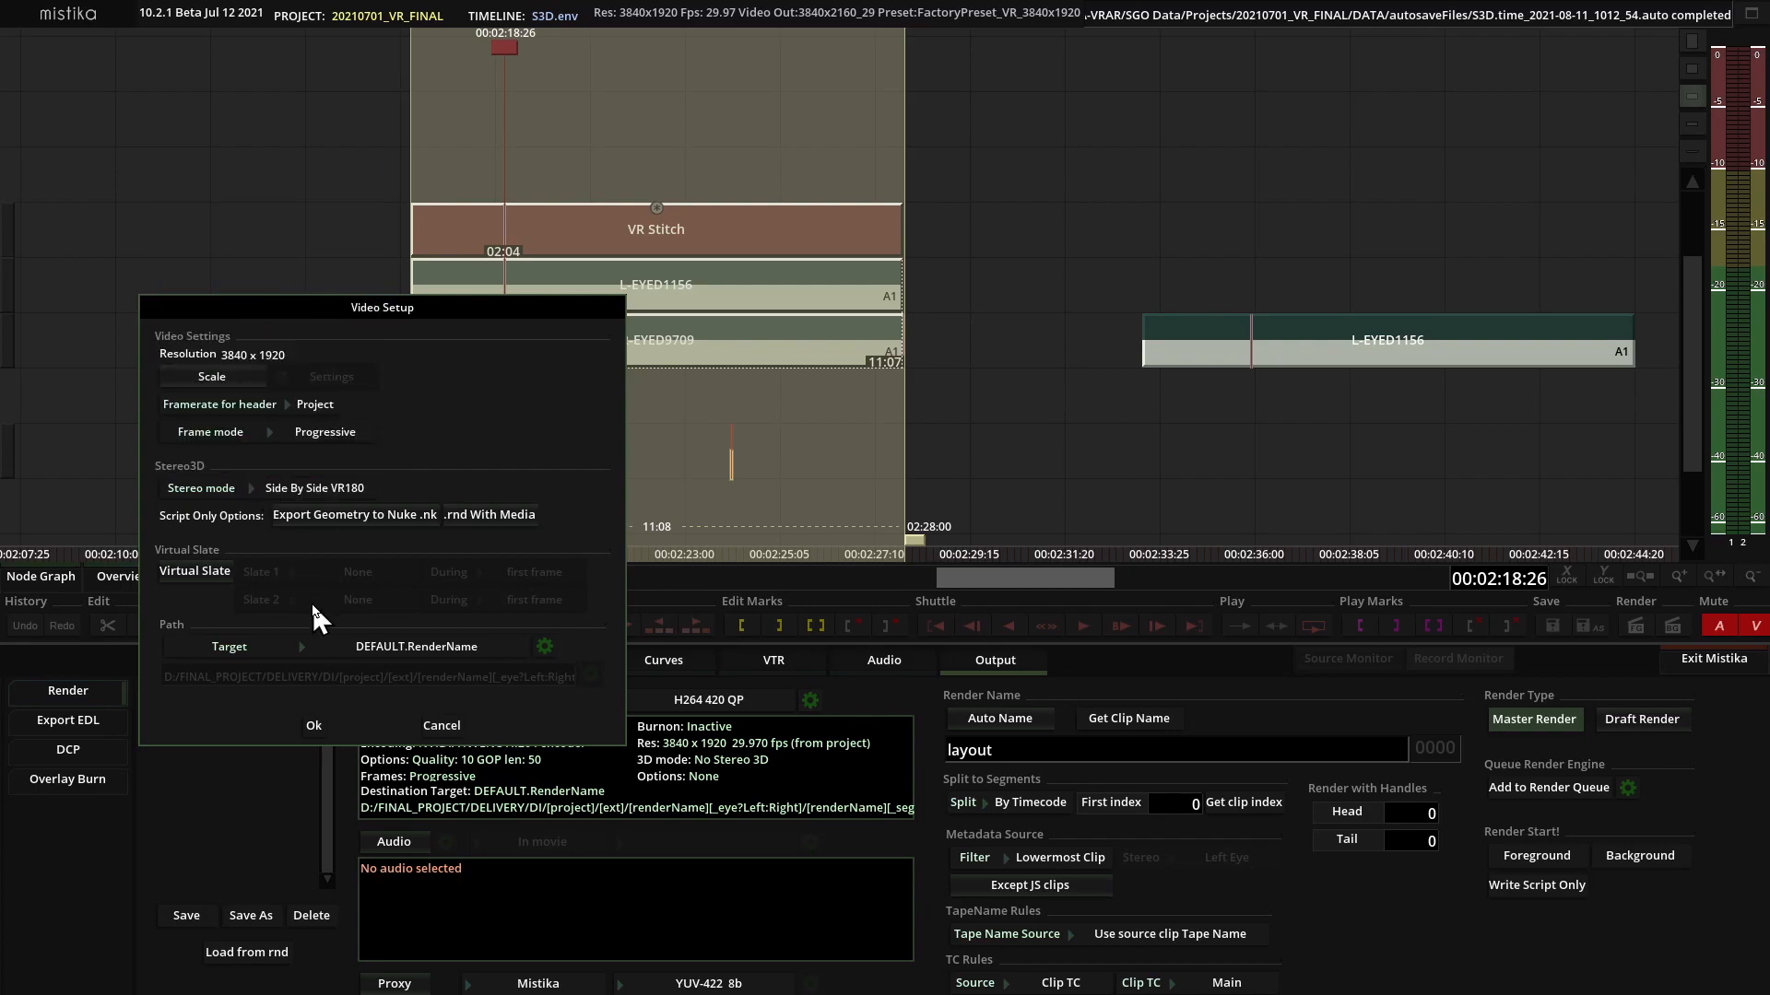
click(311, 726)
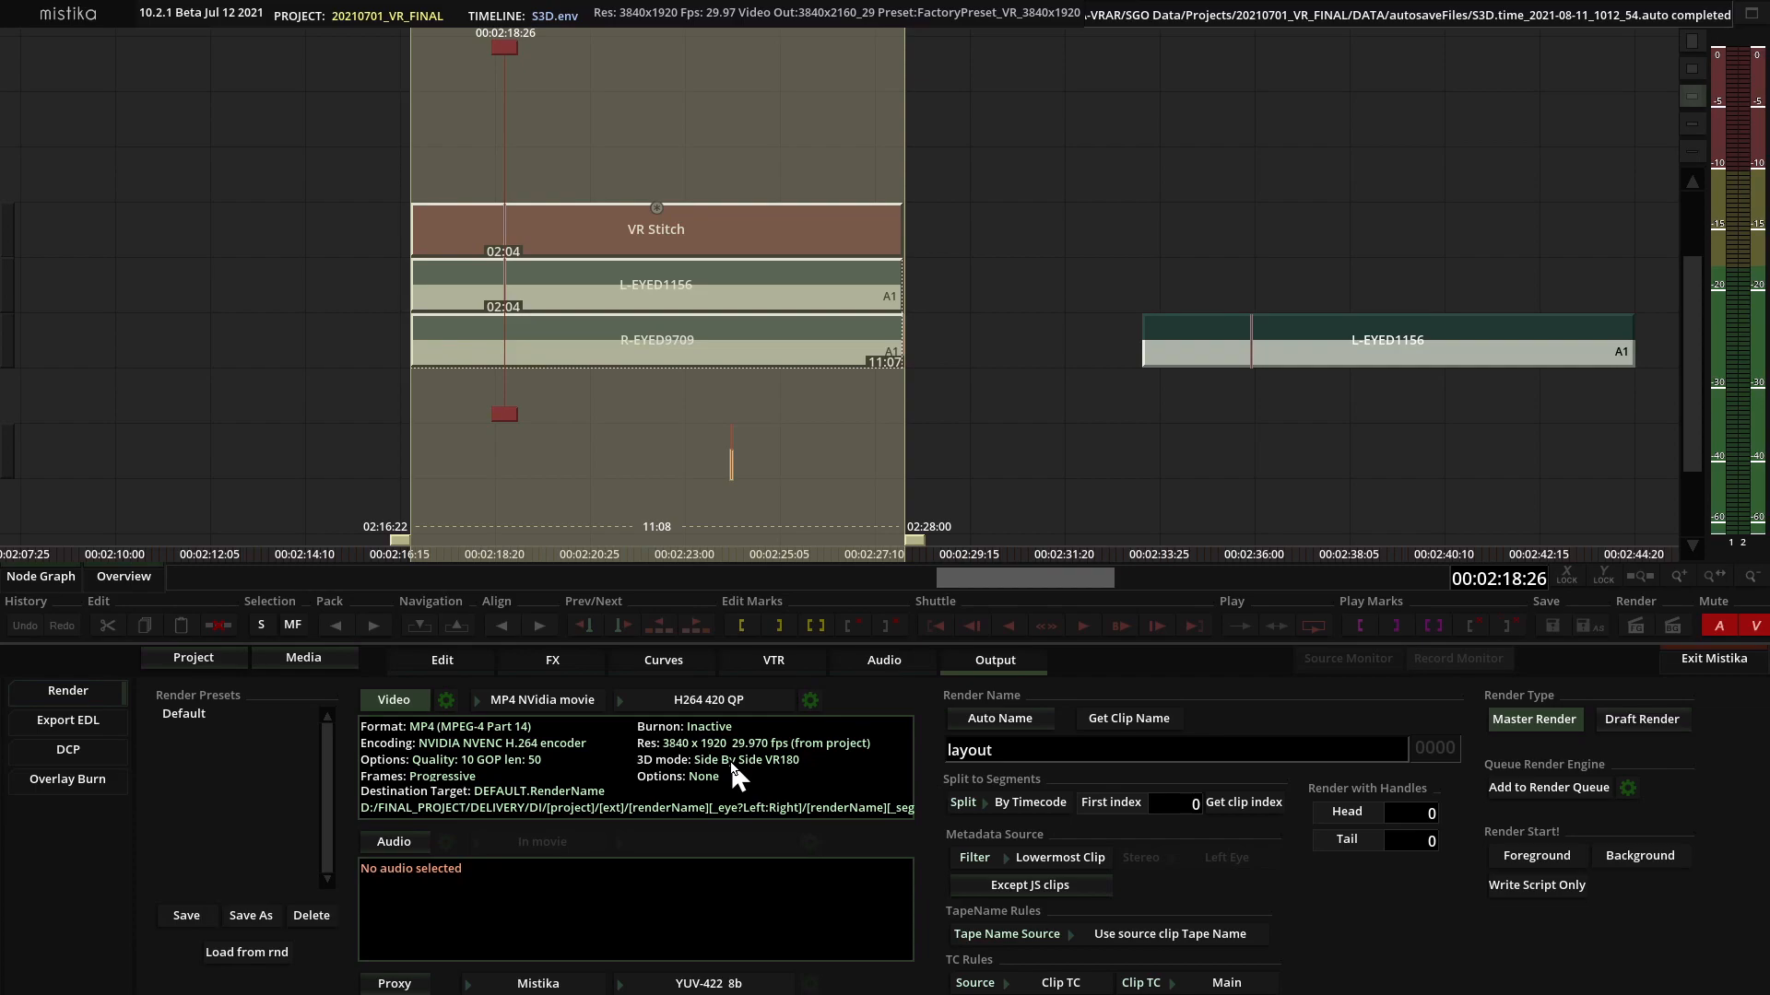
Clear the edit marks around the VR Stitch and move along the timeline to the standalone L-EYED1156 clip.
click(853, 620)
click(888, 620)
scroll(1194, 472, down, 3)
mouse_move(1195, 472)
mouse_down()
mouse_move(785, 452)
mouse_move(815, 447)
mouse_up()
click(687, 448)
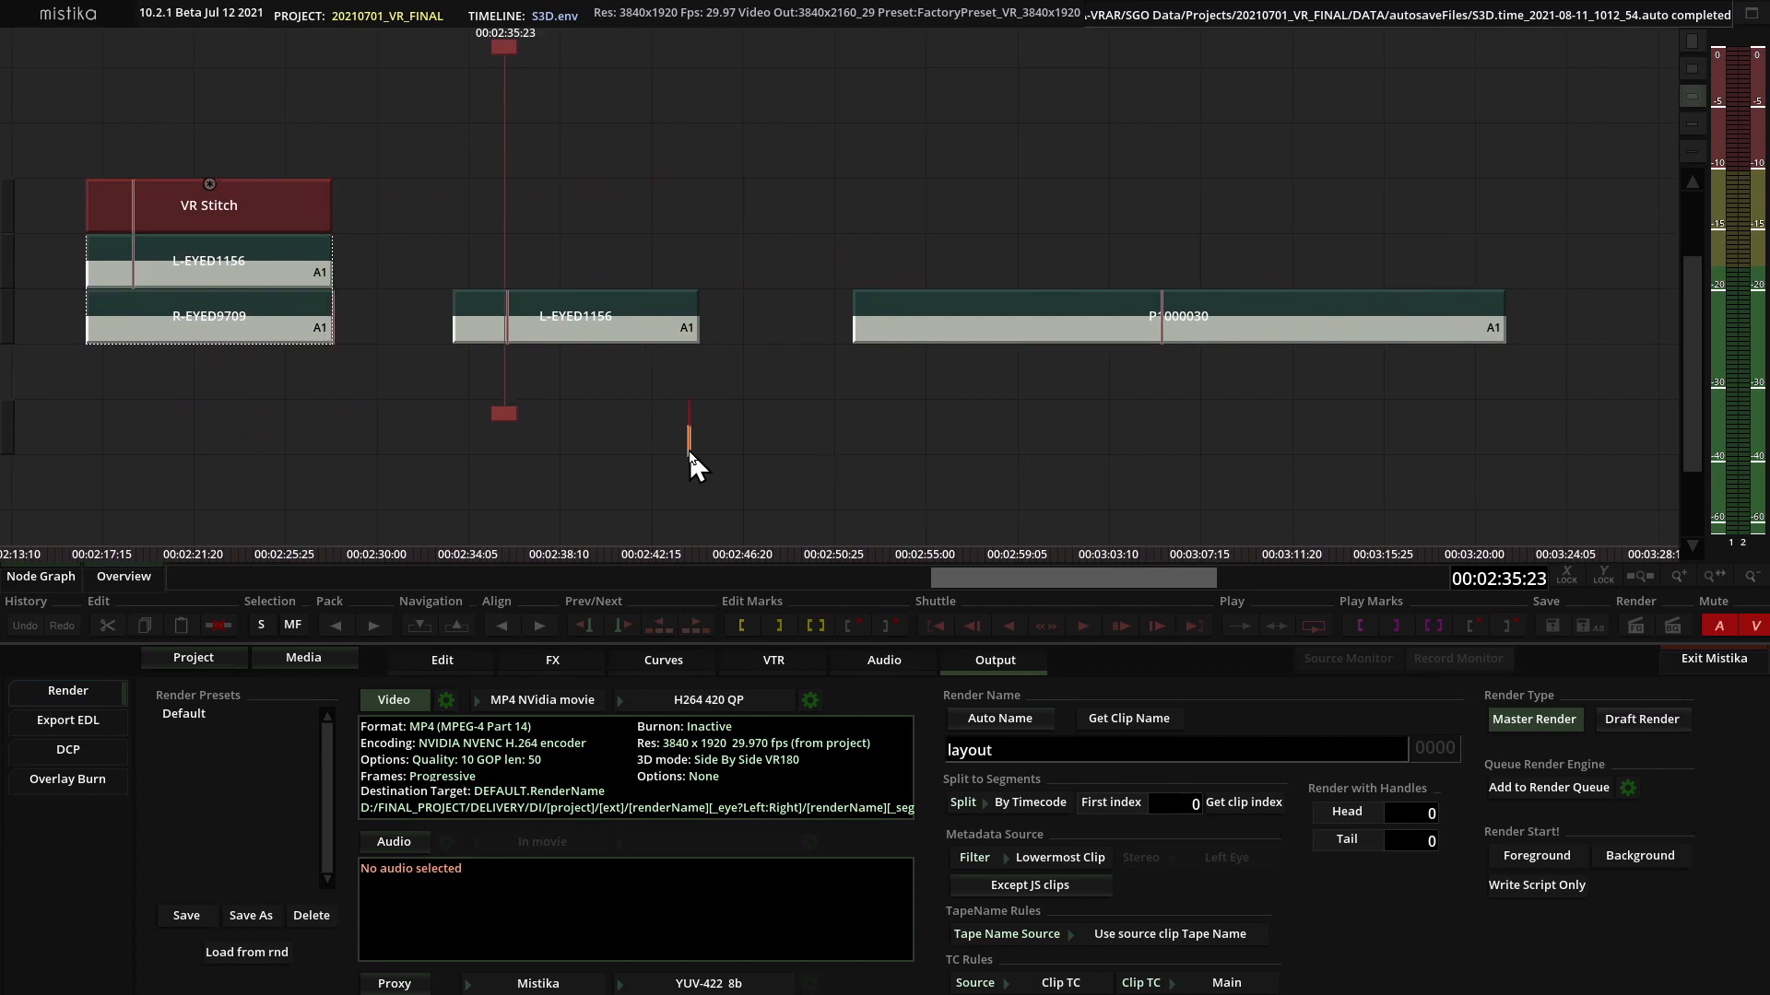
Place the playhead at 00:02:38:28 over the standalone L-EYED1156 clip and view its unrotated fisheye image.
double_click(279, 268)
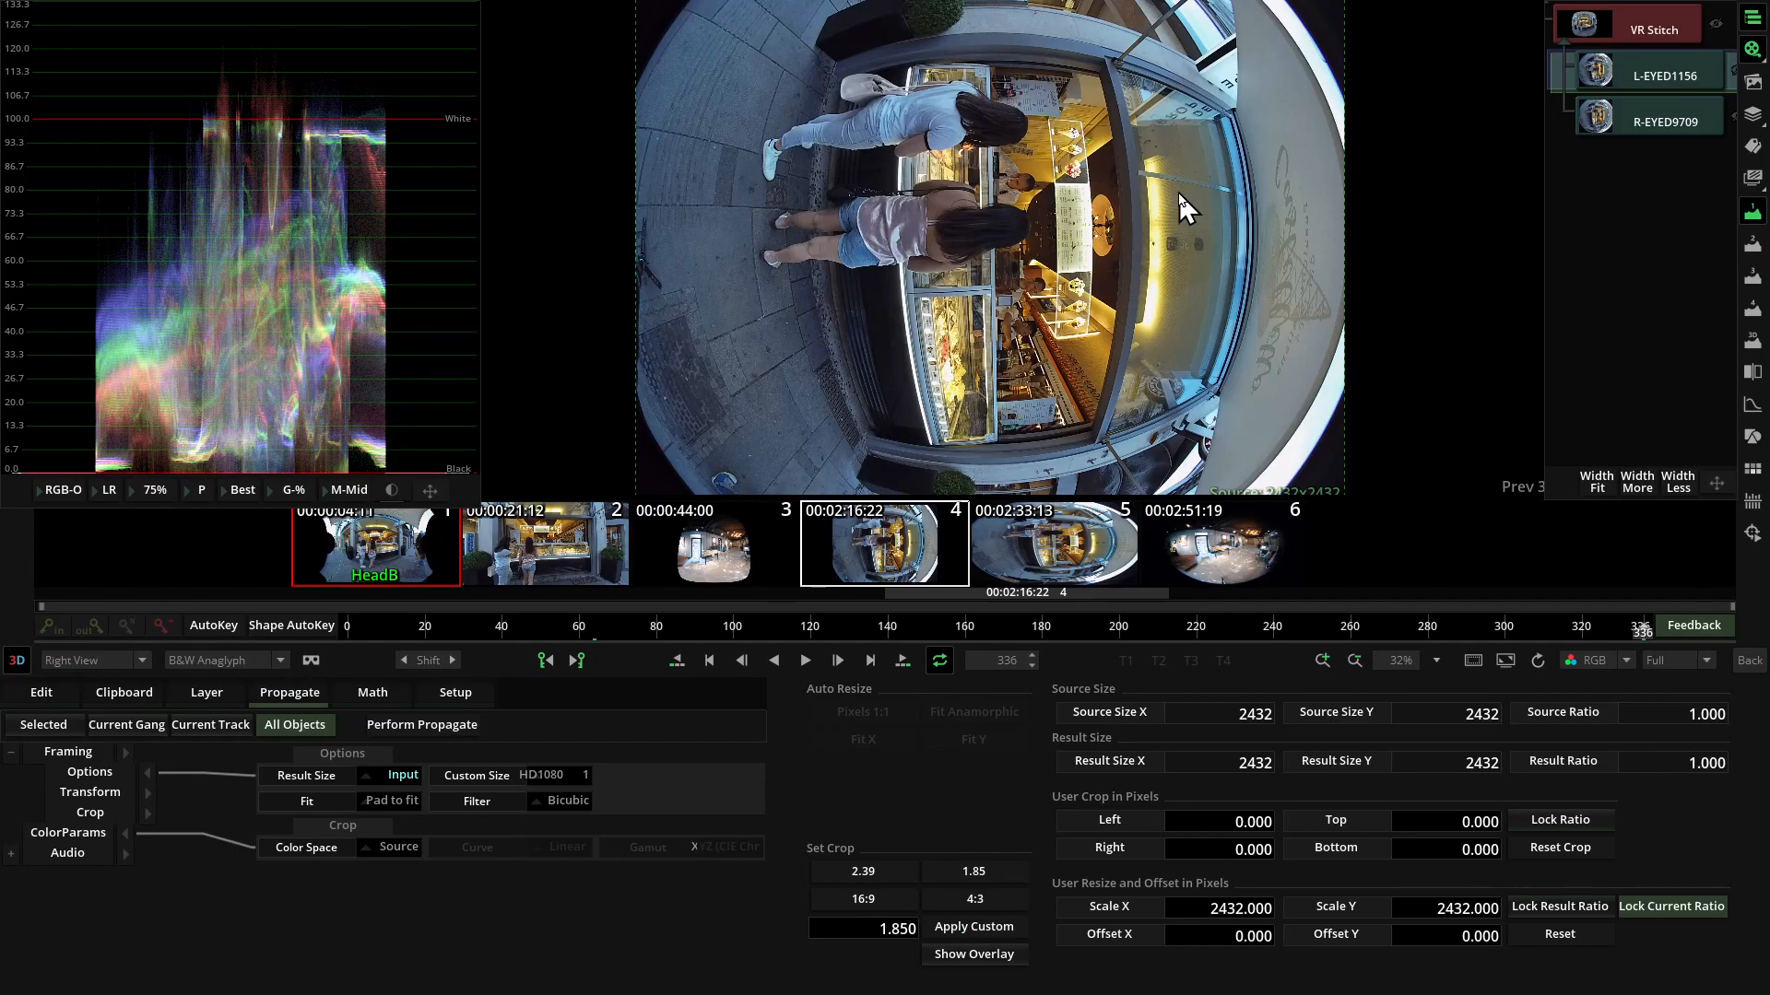
click(1750, 660)
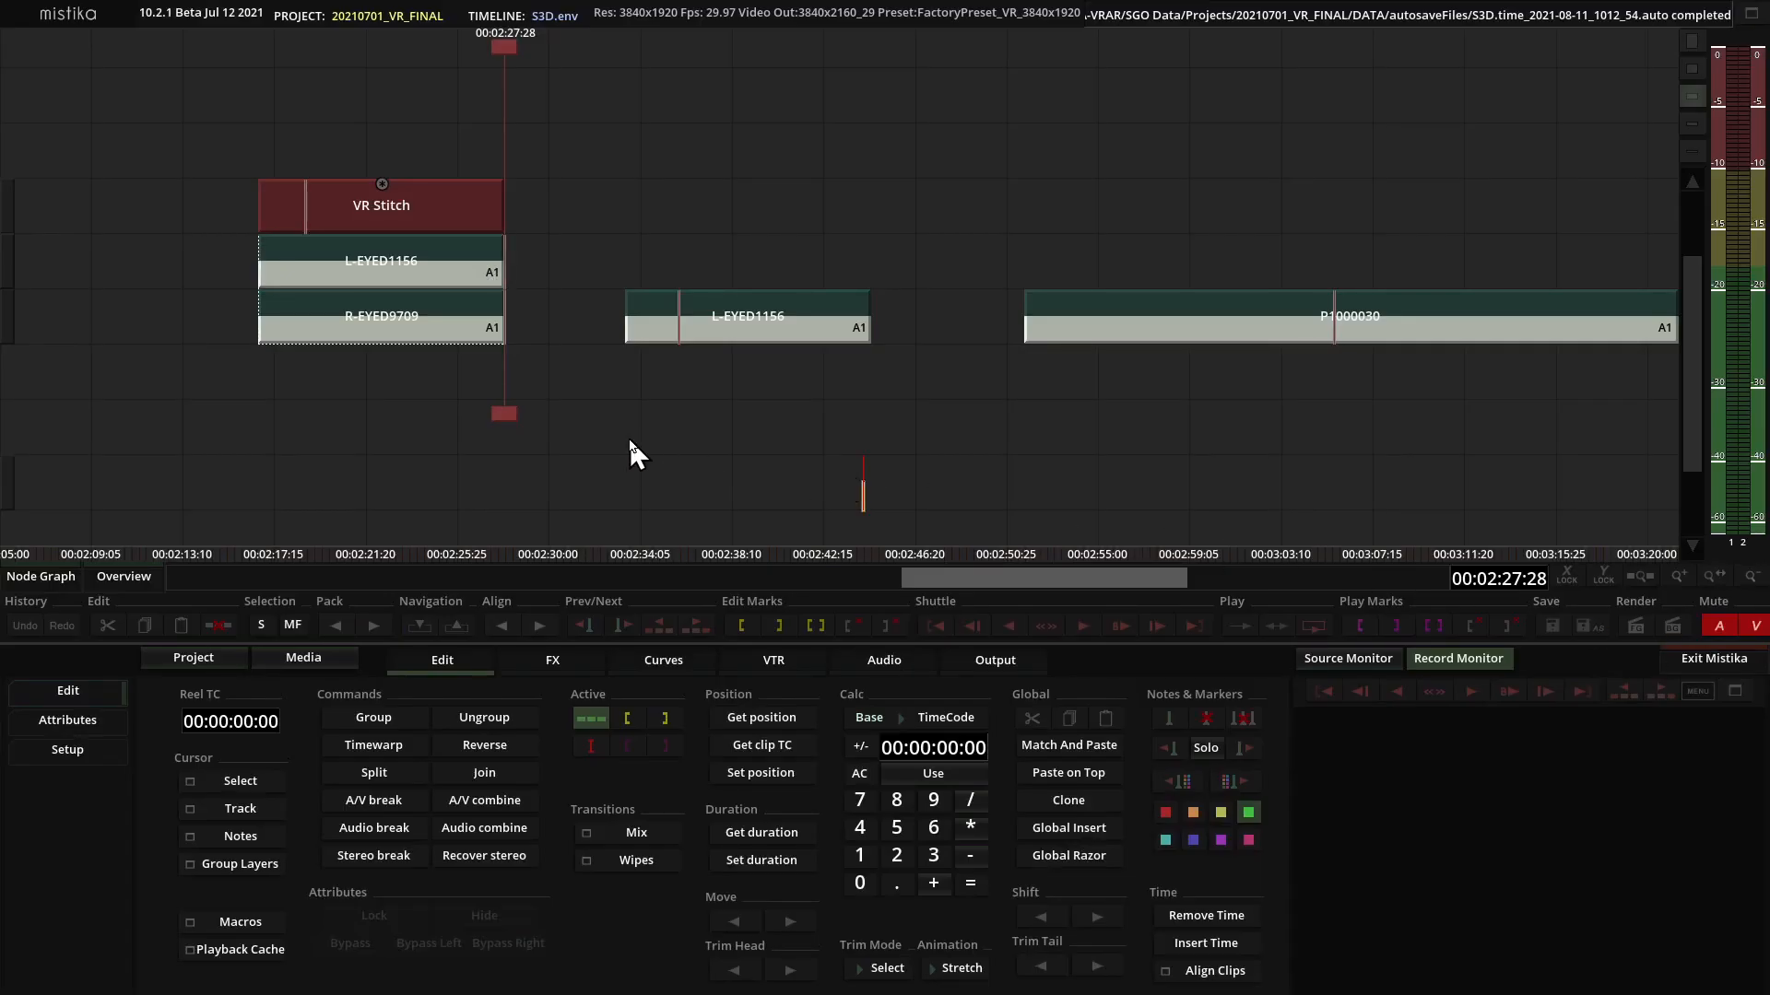
drag(503, 413, 687, 422)
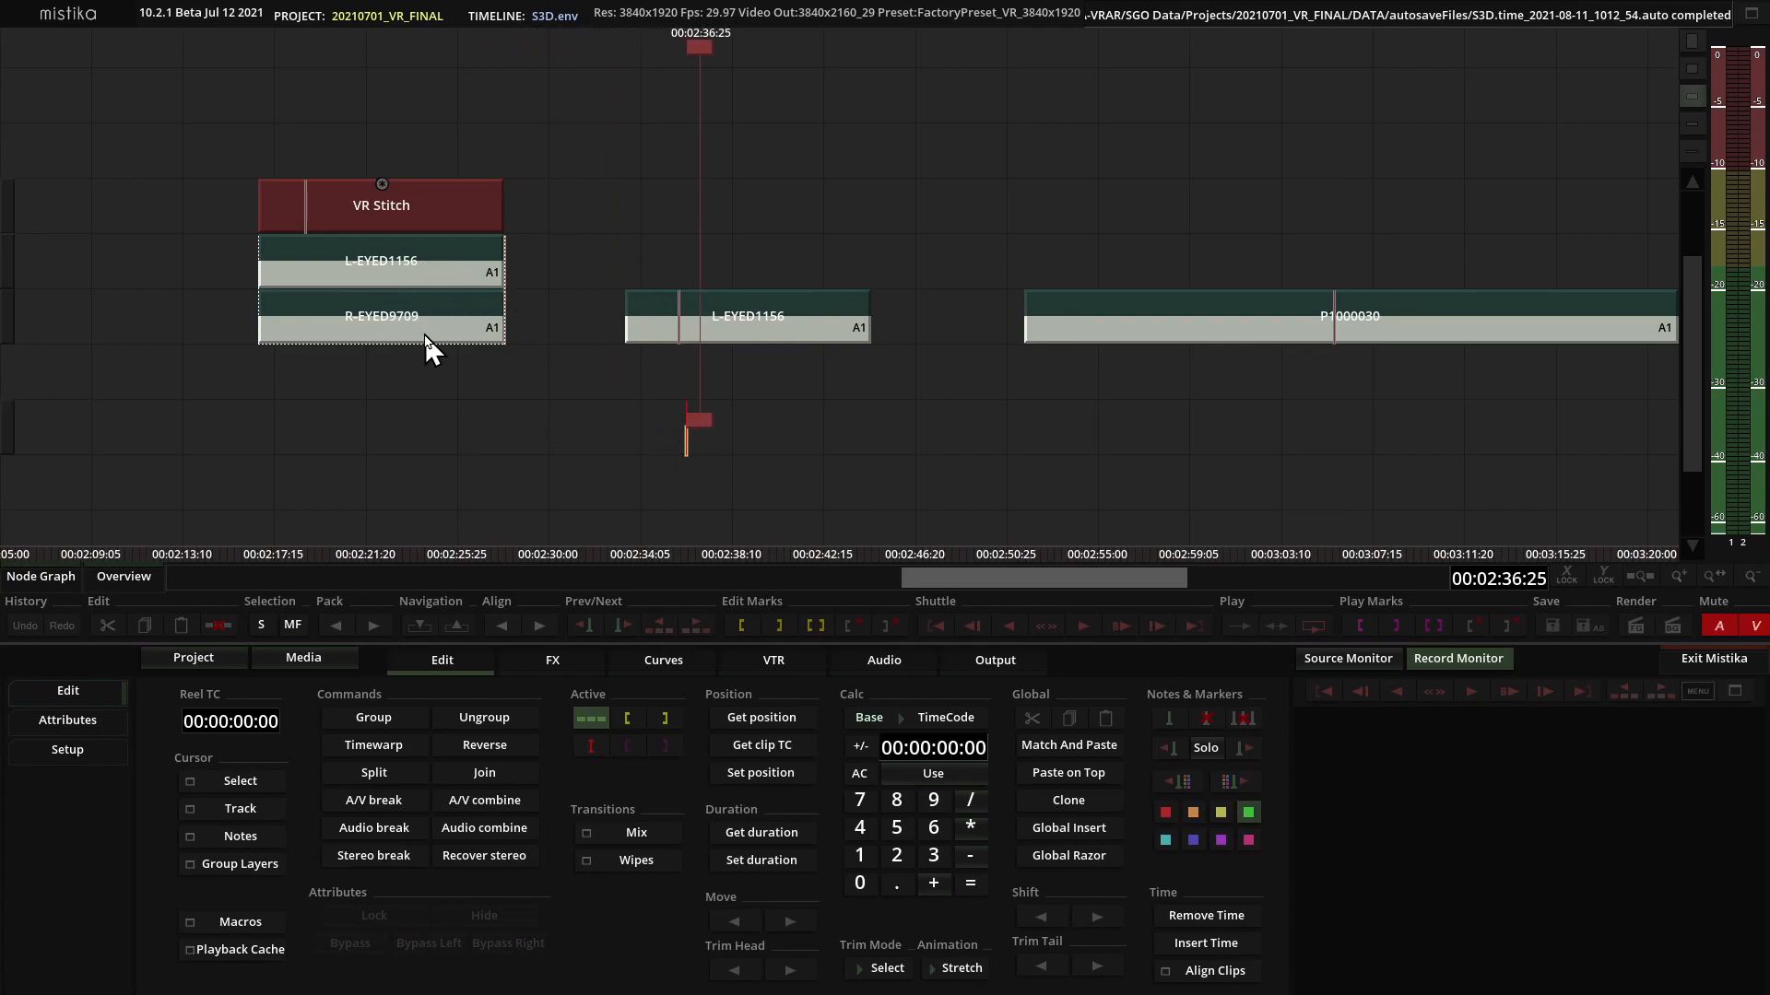
drag(693, 57, 744, 105)
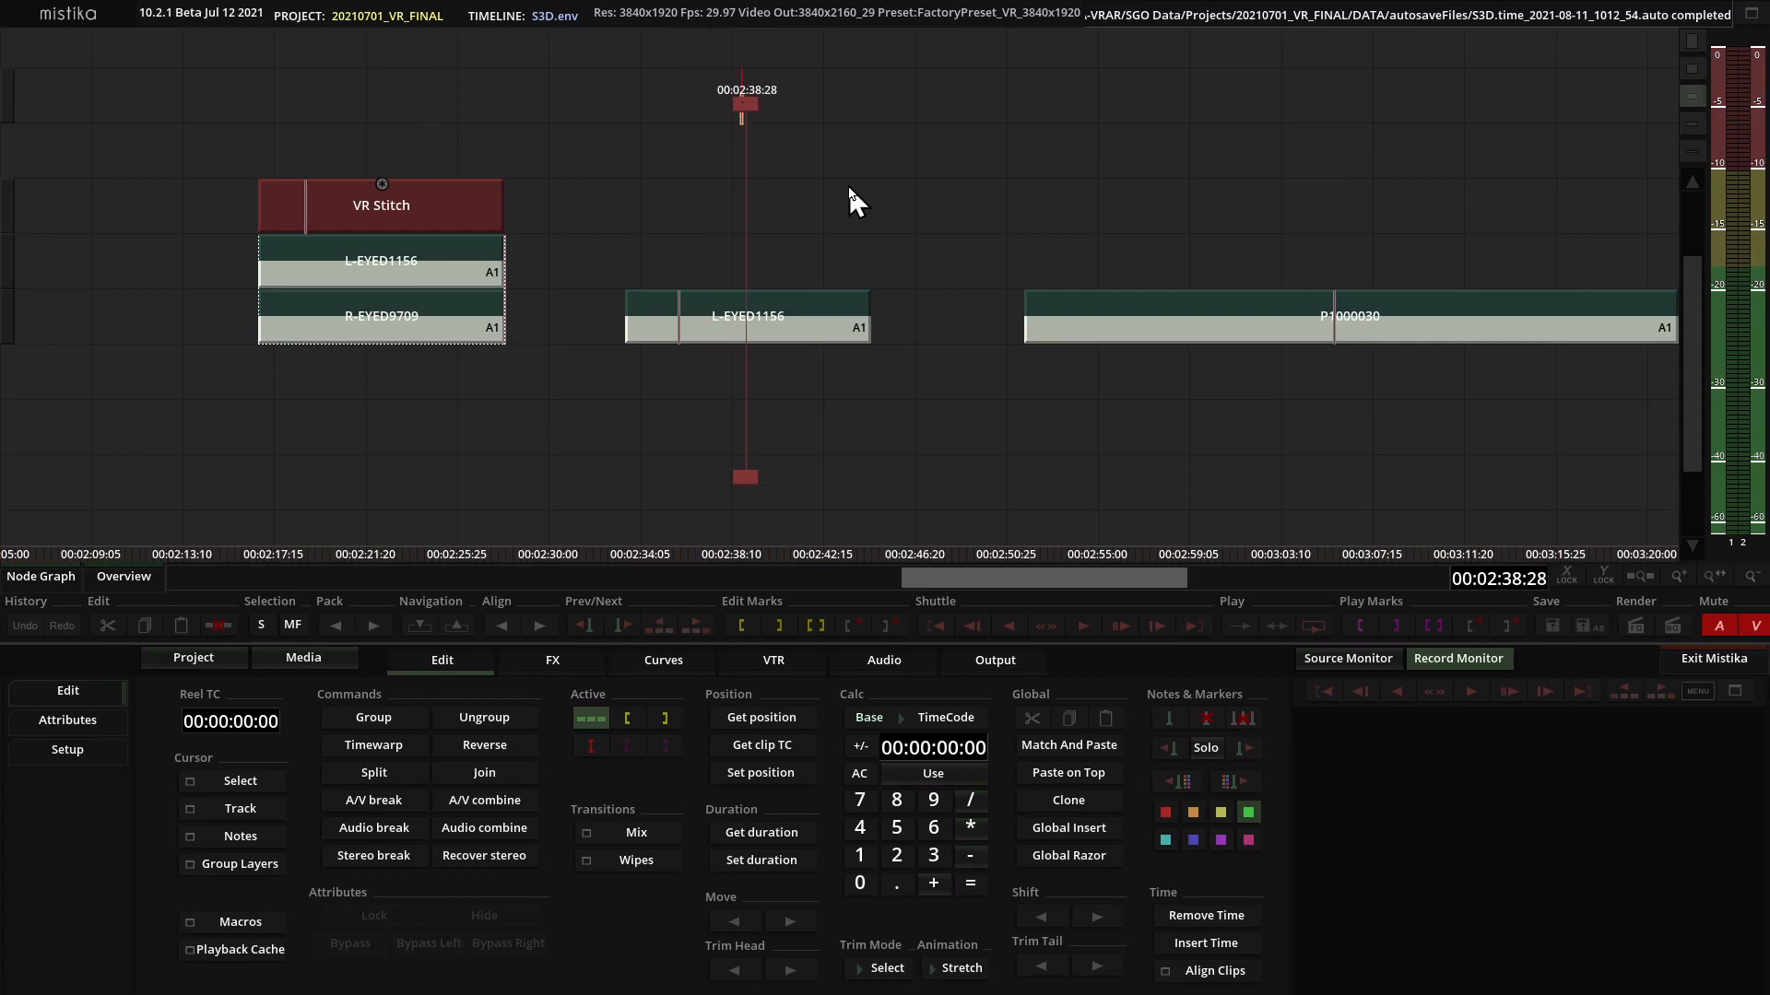
scroll(909, 406, up, 1)
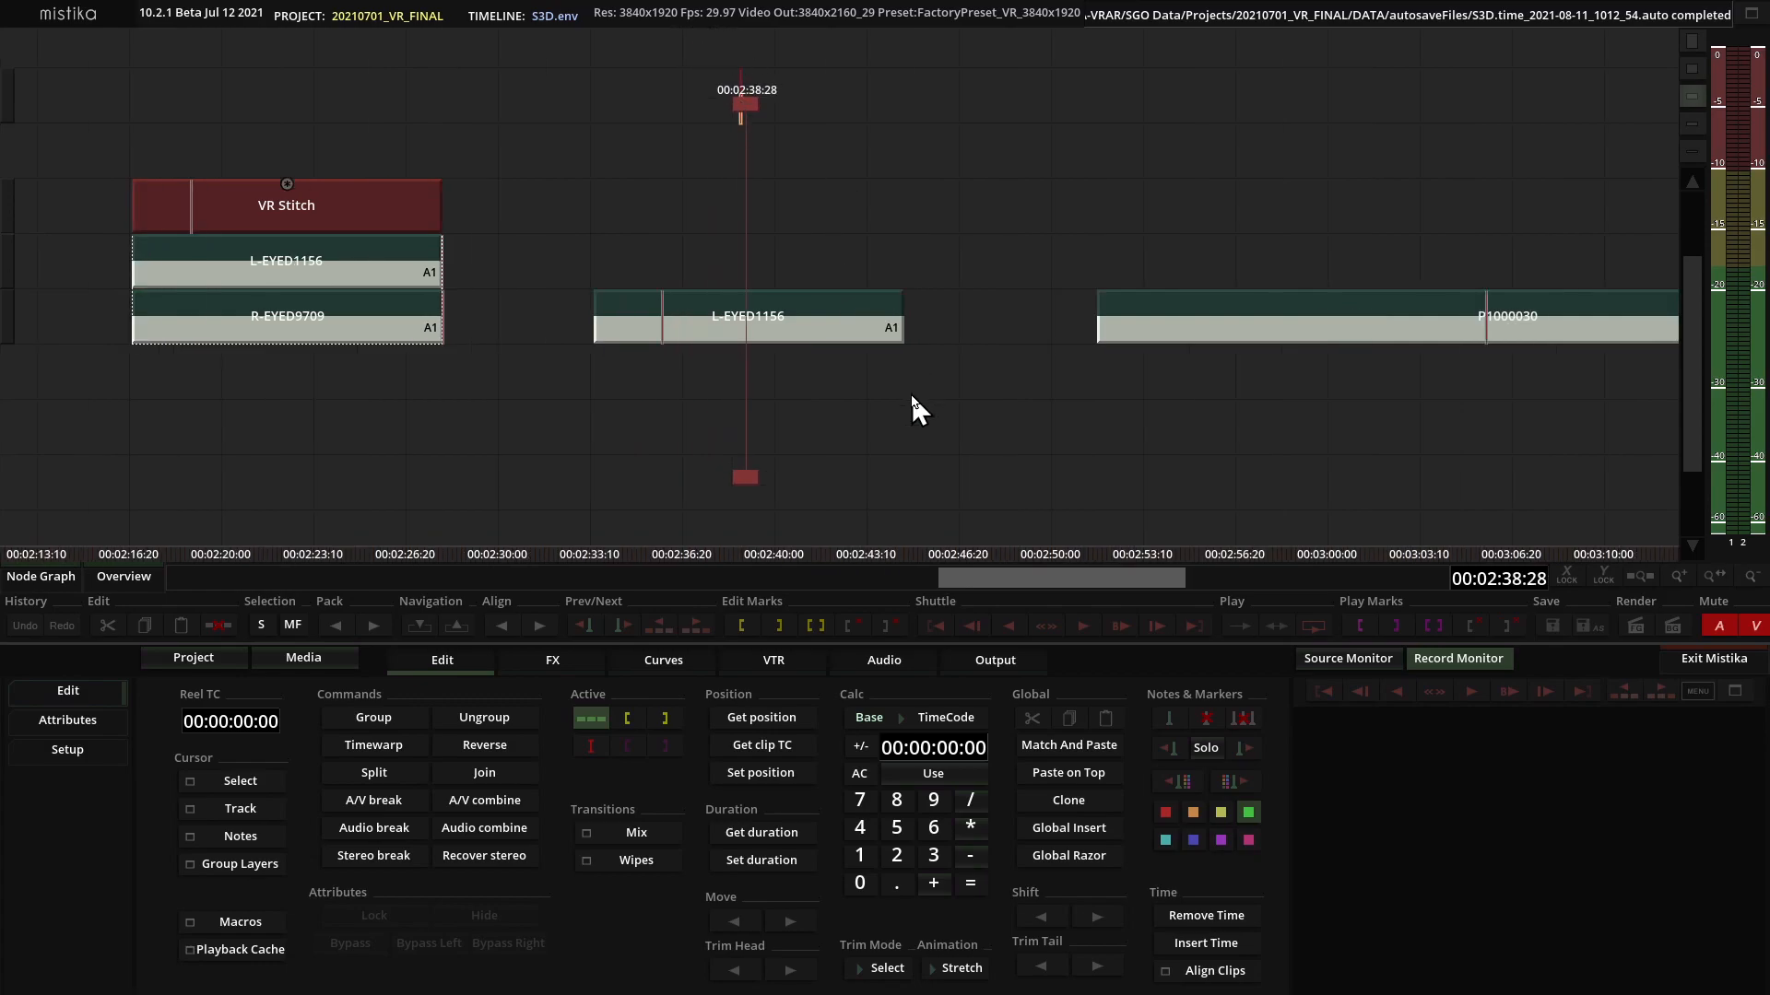
scroll(911, 398, down, 1)
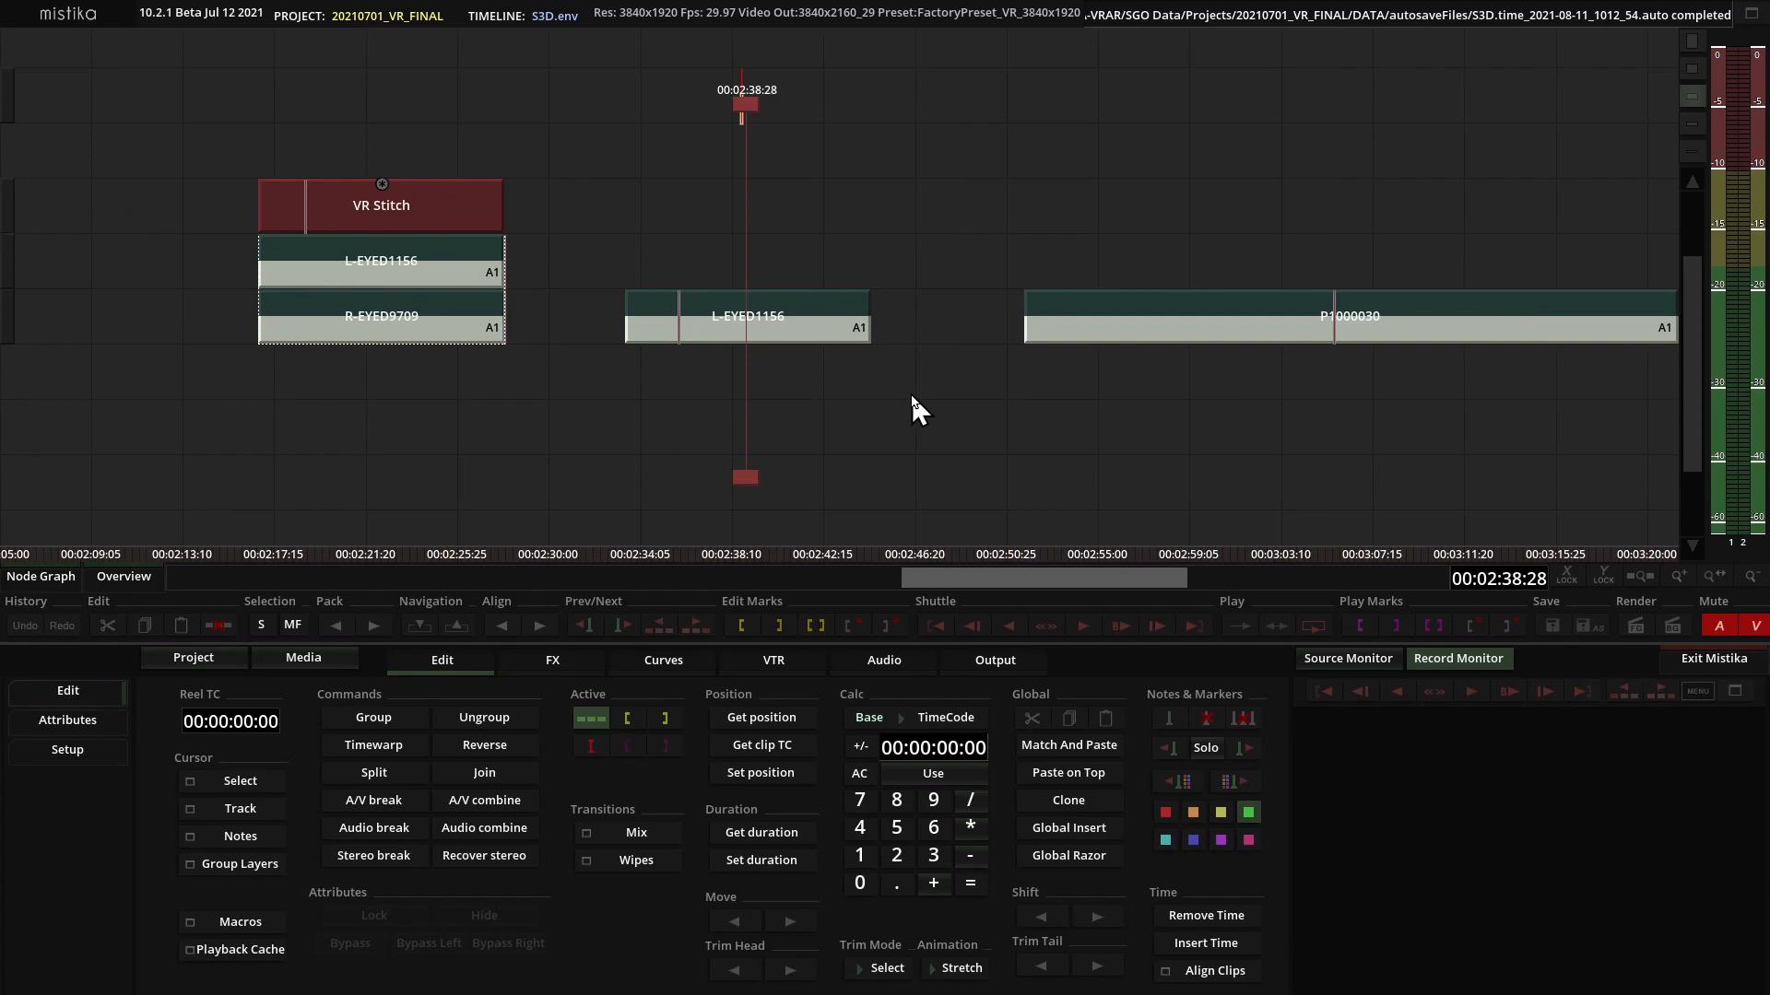
double_click(814, 324)
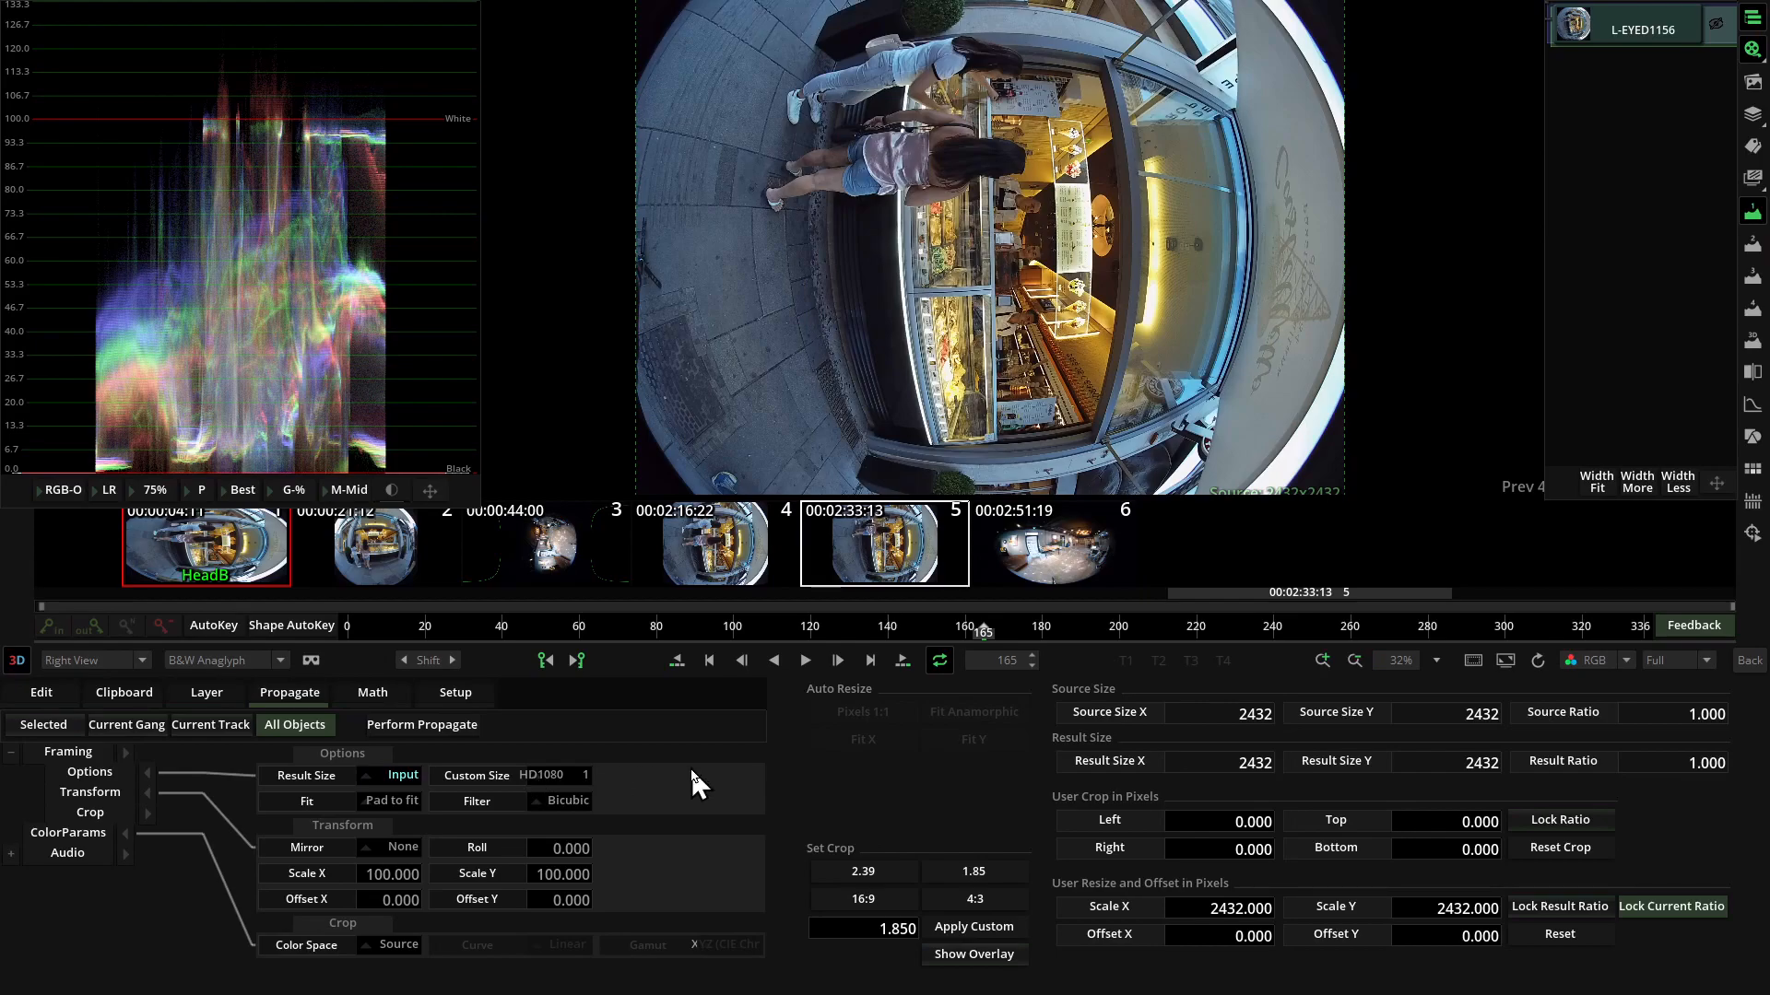
click(1749, 663)
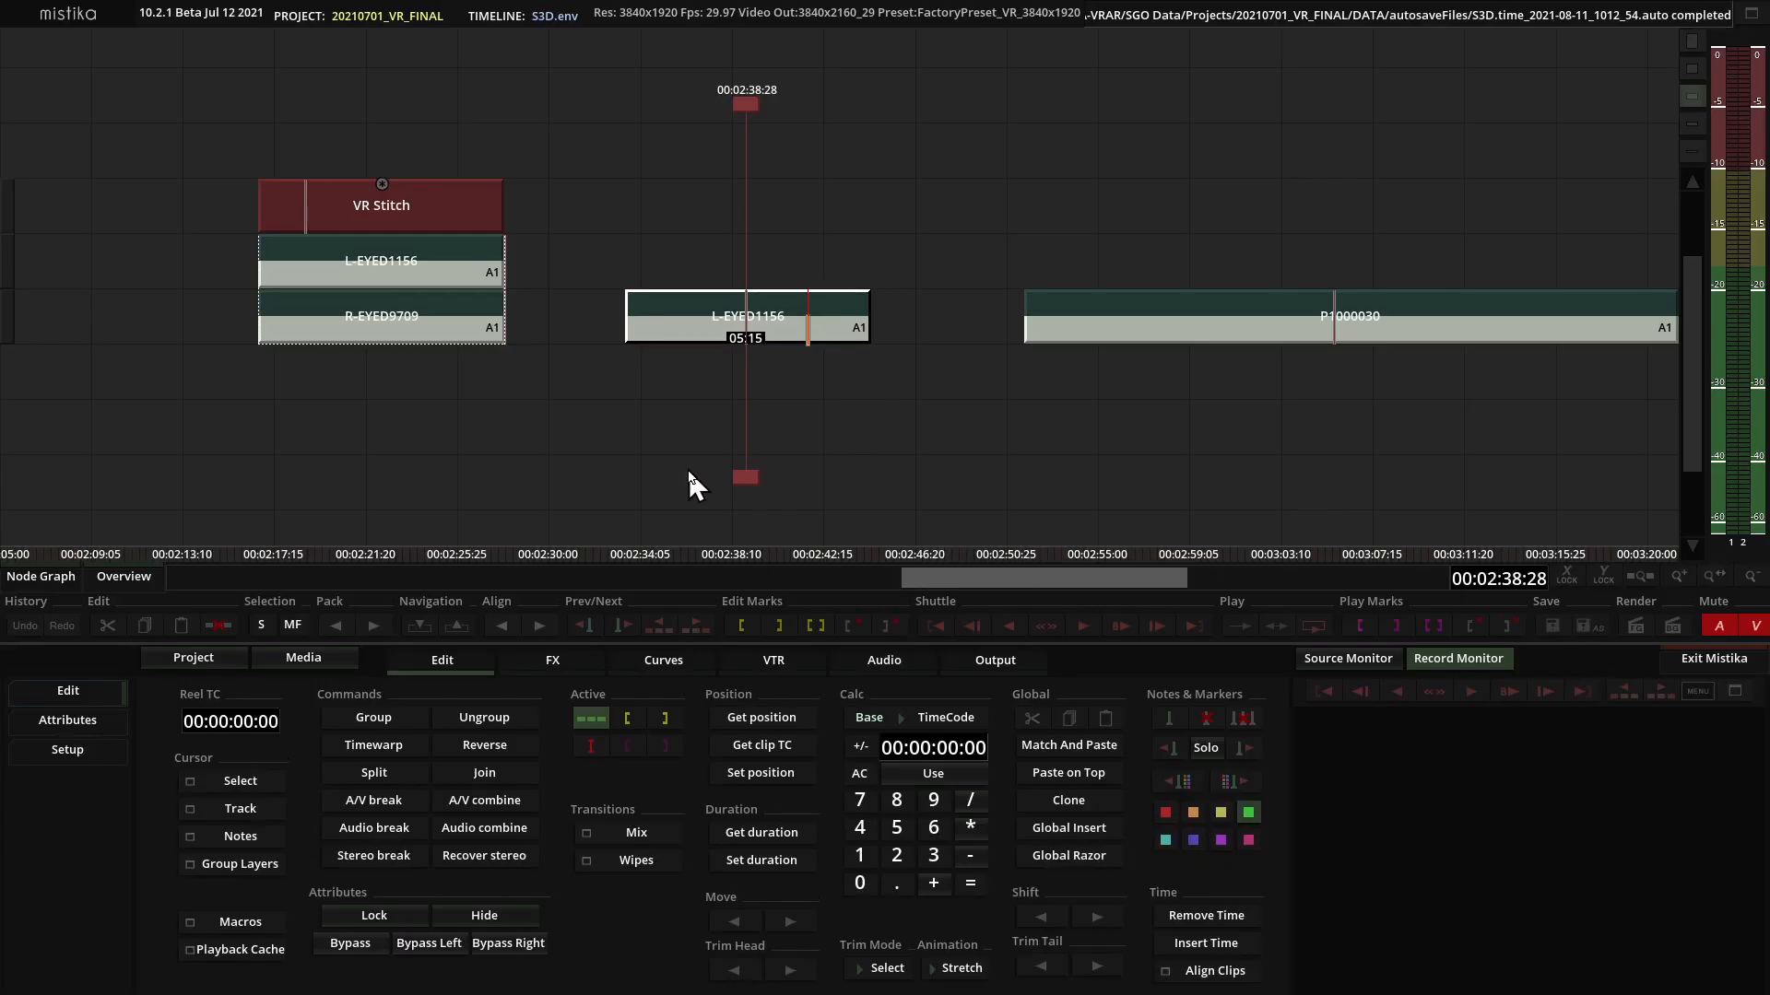
Add a Framing effect to the standalone L-EYED1156 clip and set its Roll to -90.
click(553, 662)
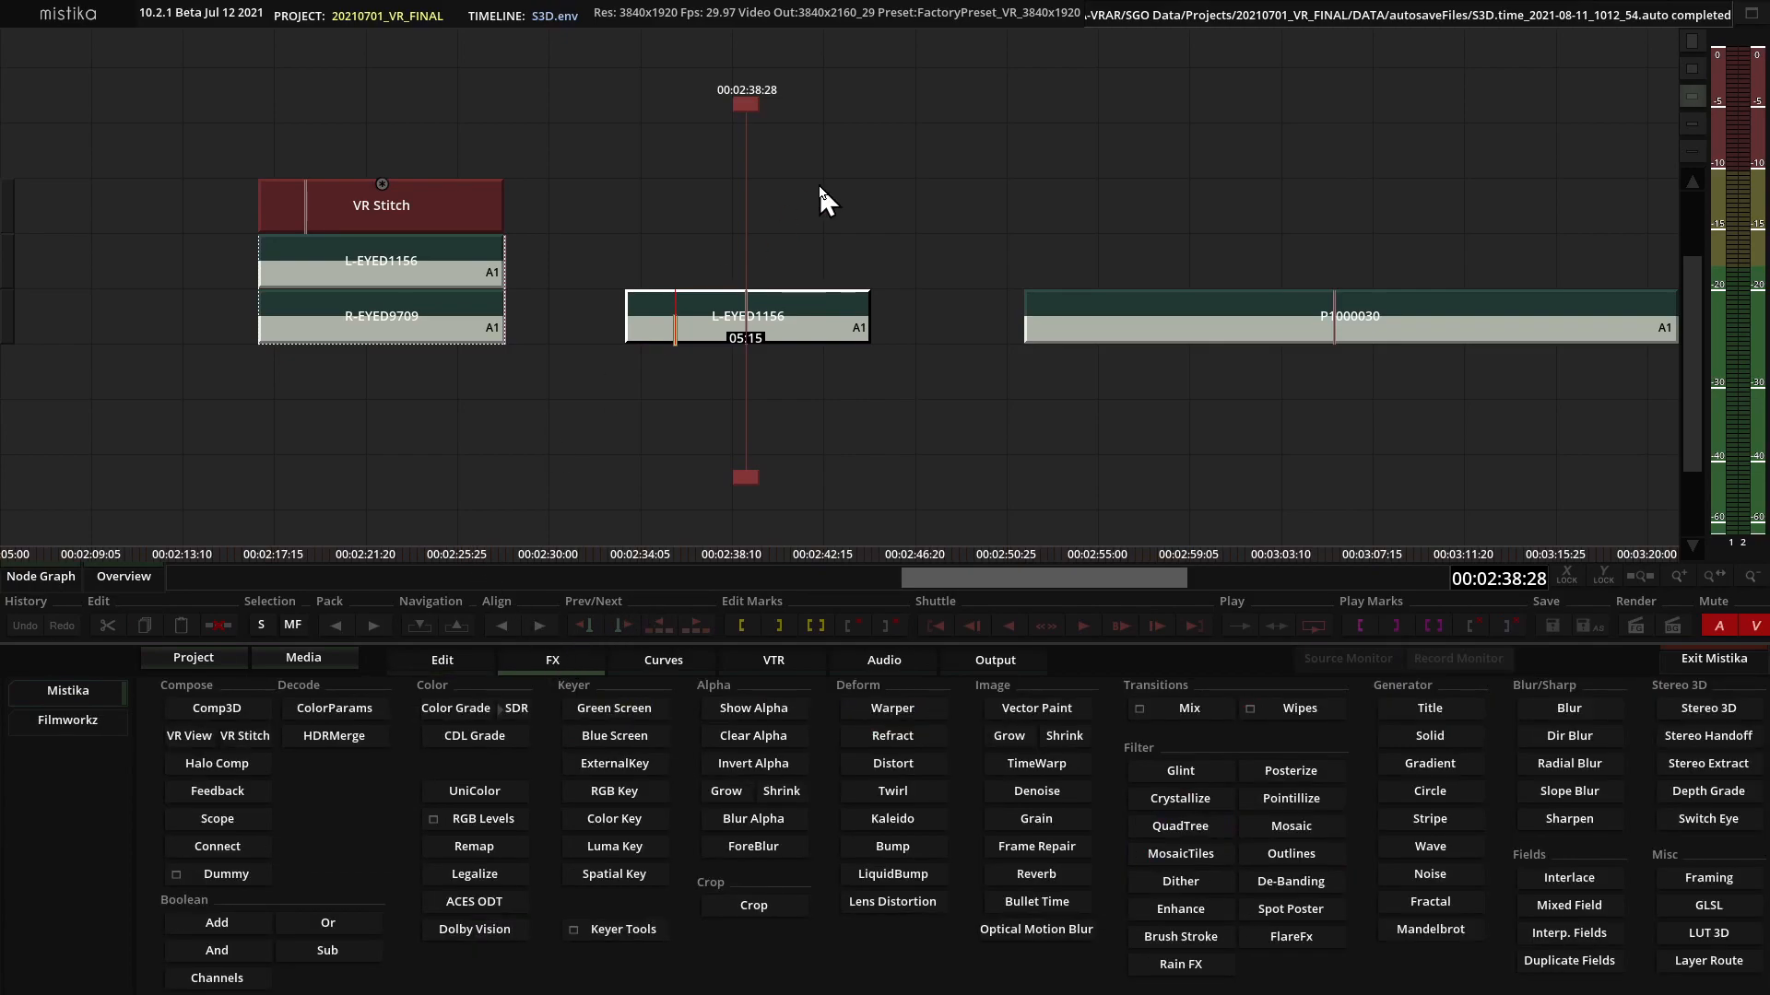
click(1716, 883)
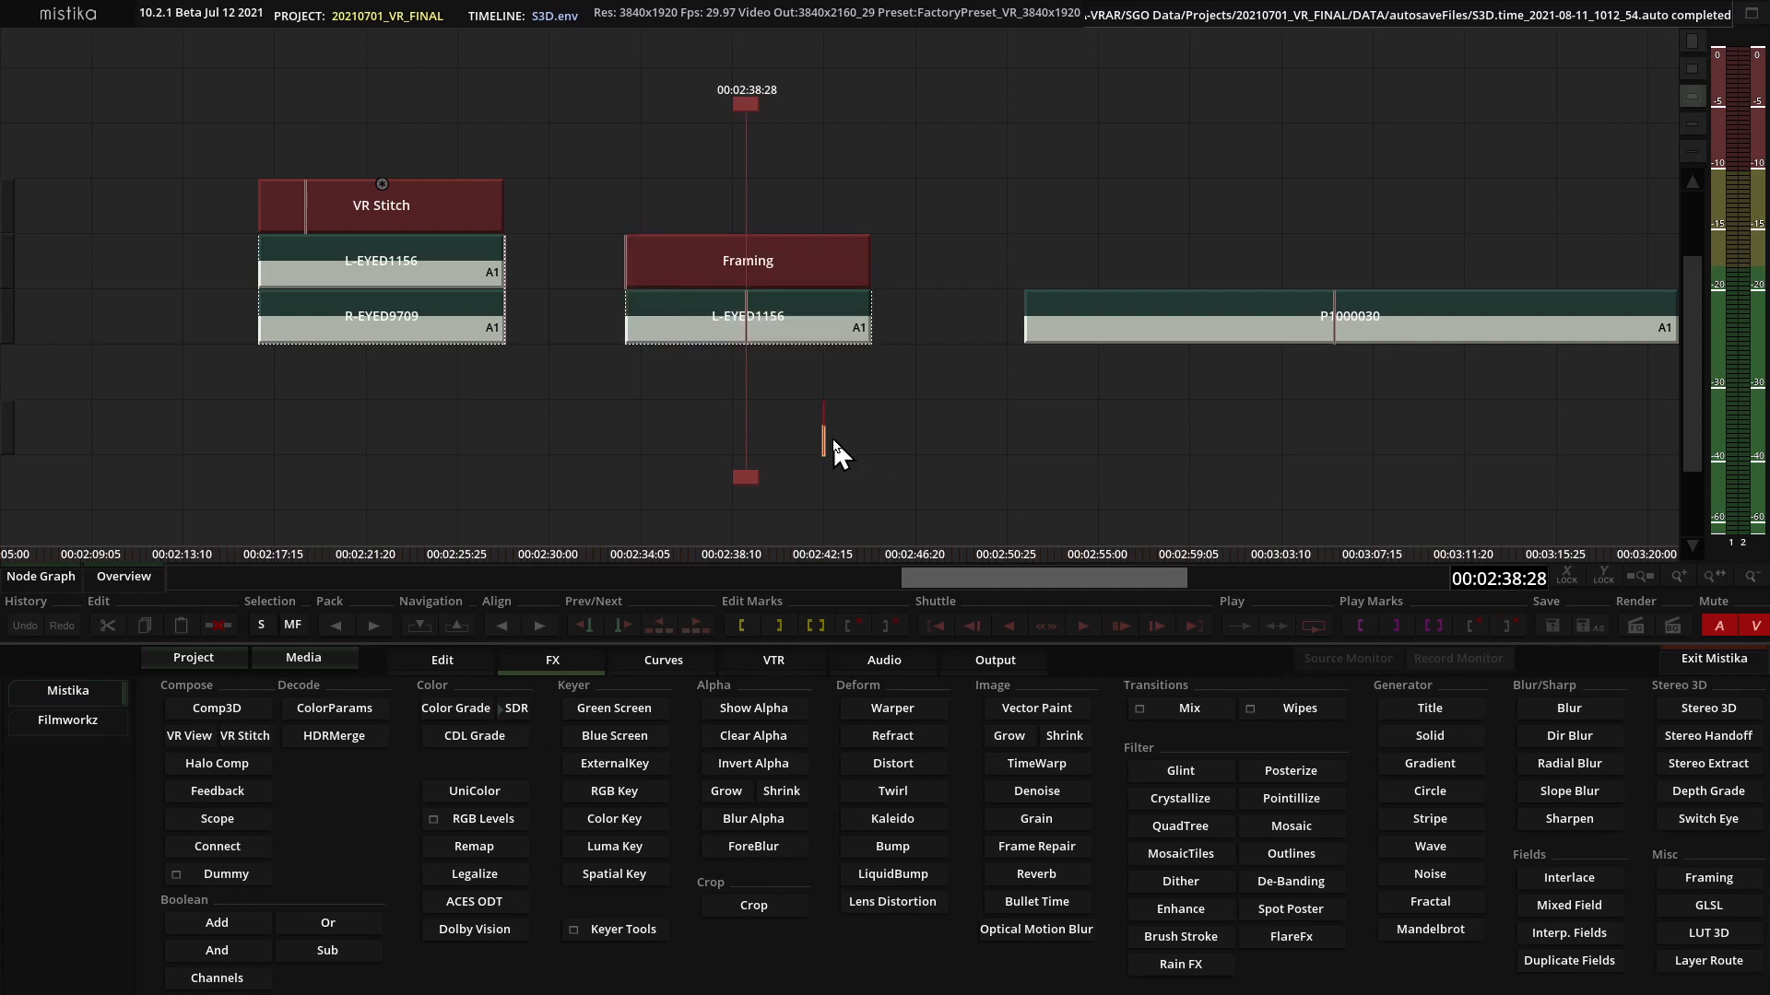
double_click(764, 267)
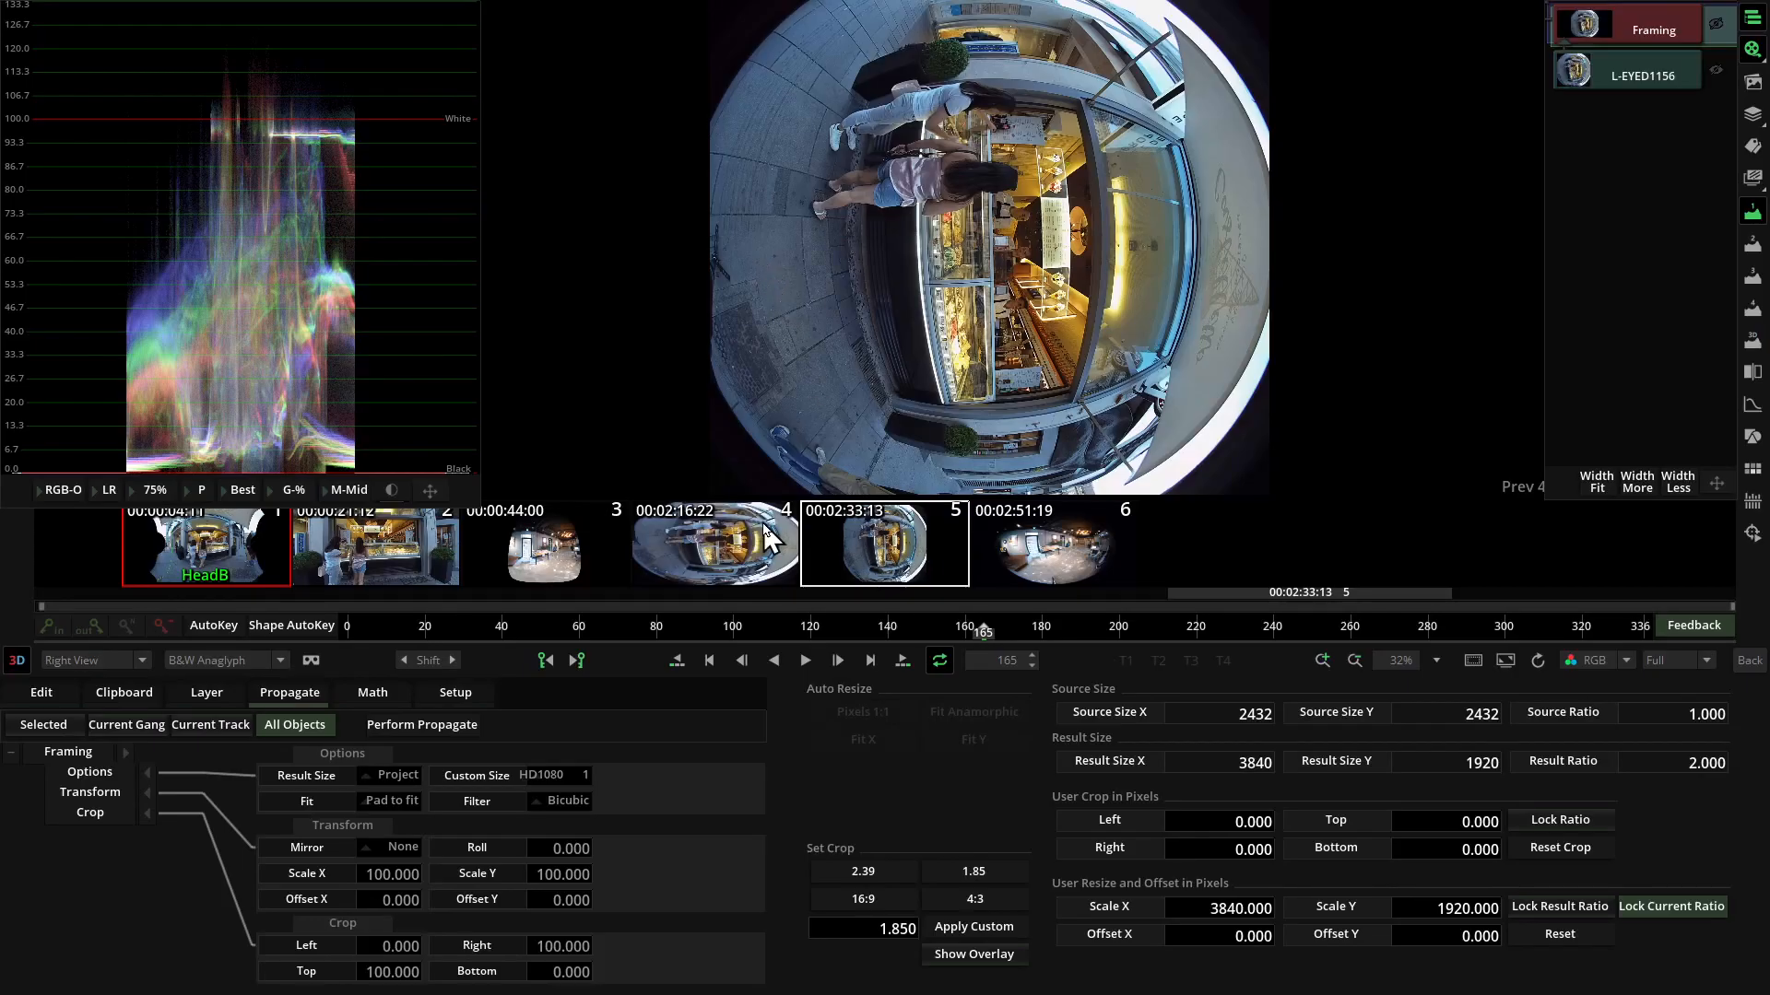
click(562, 848)
text(-90)
key(Return)
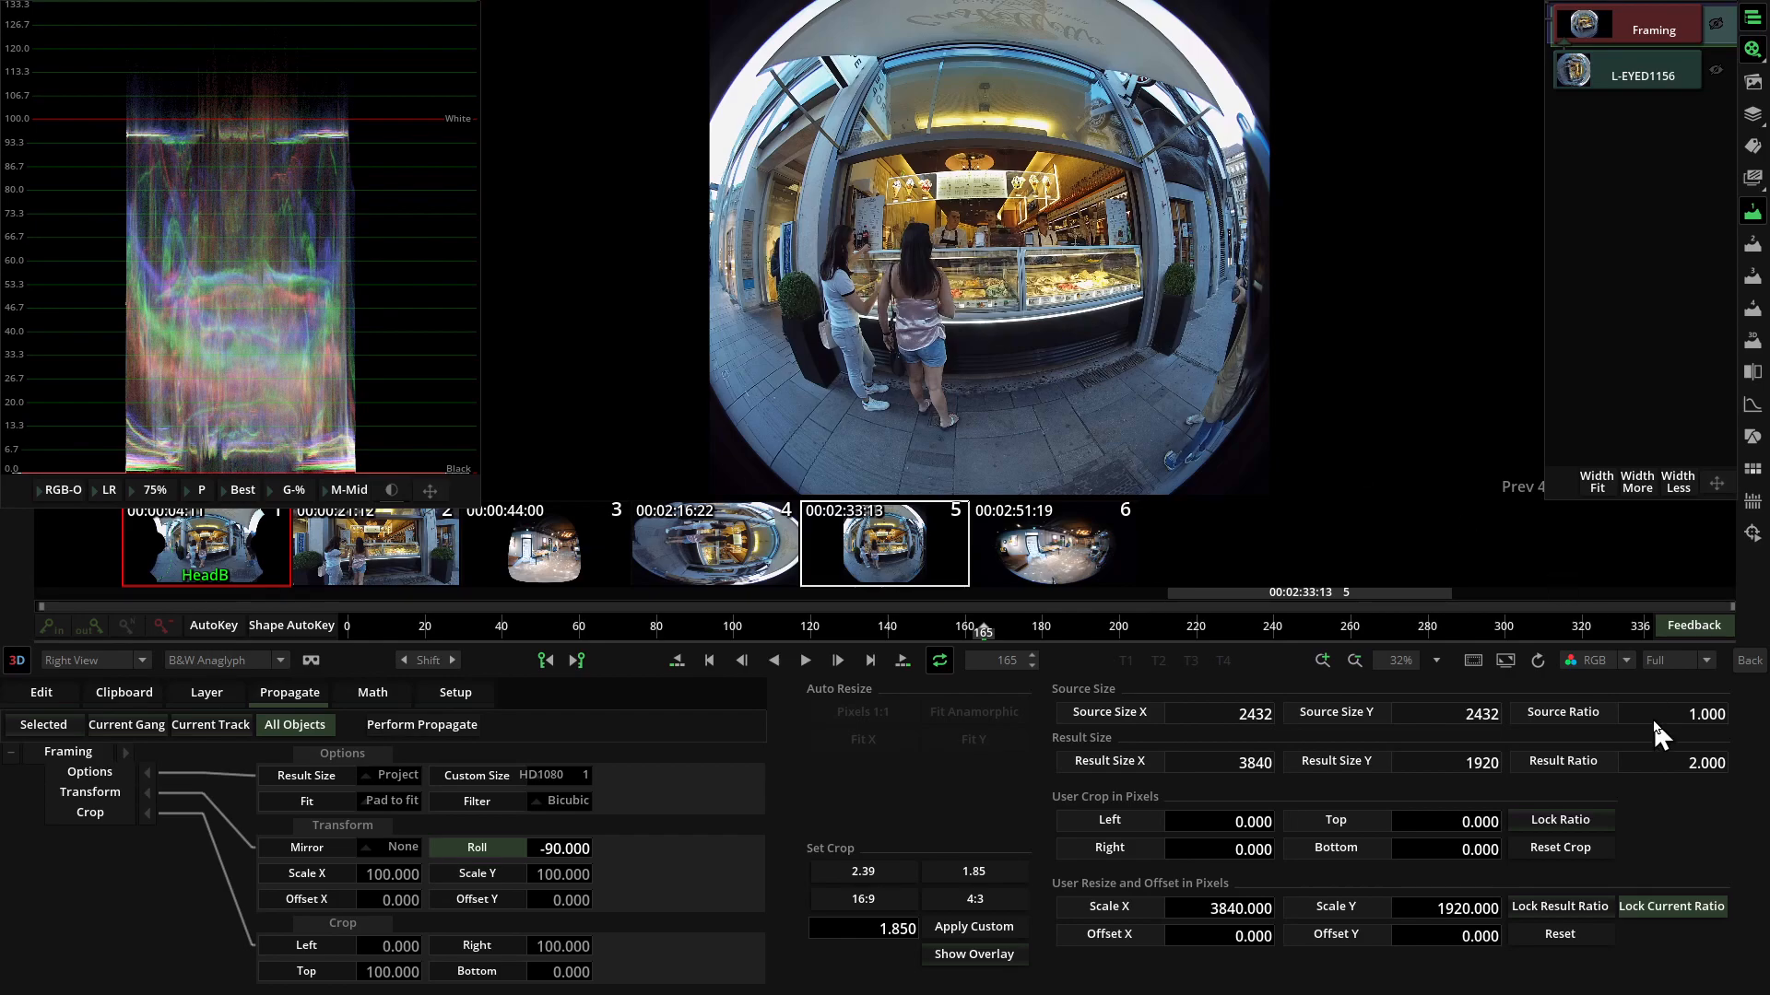
click(1750, 660)
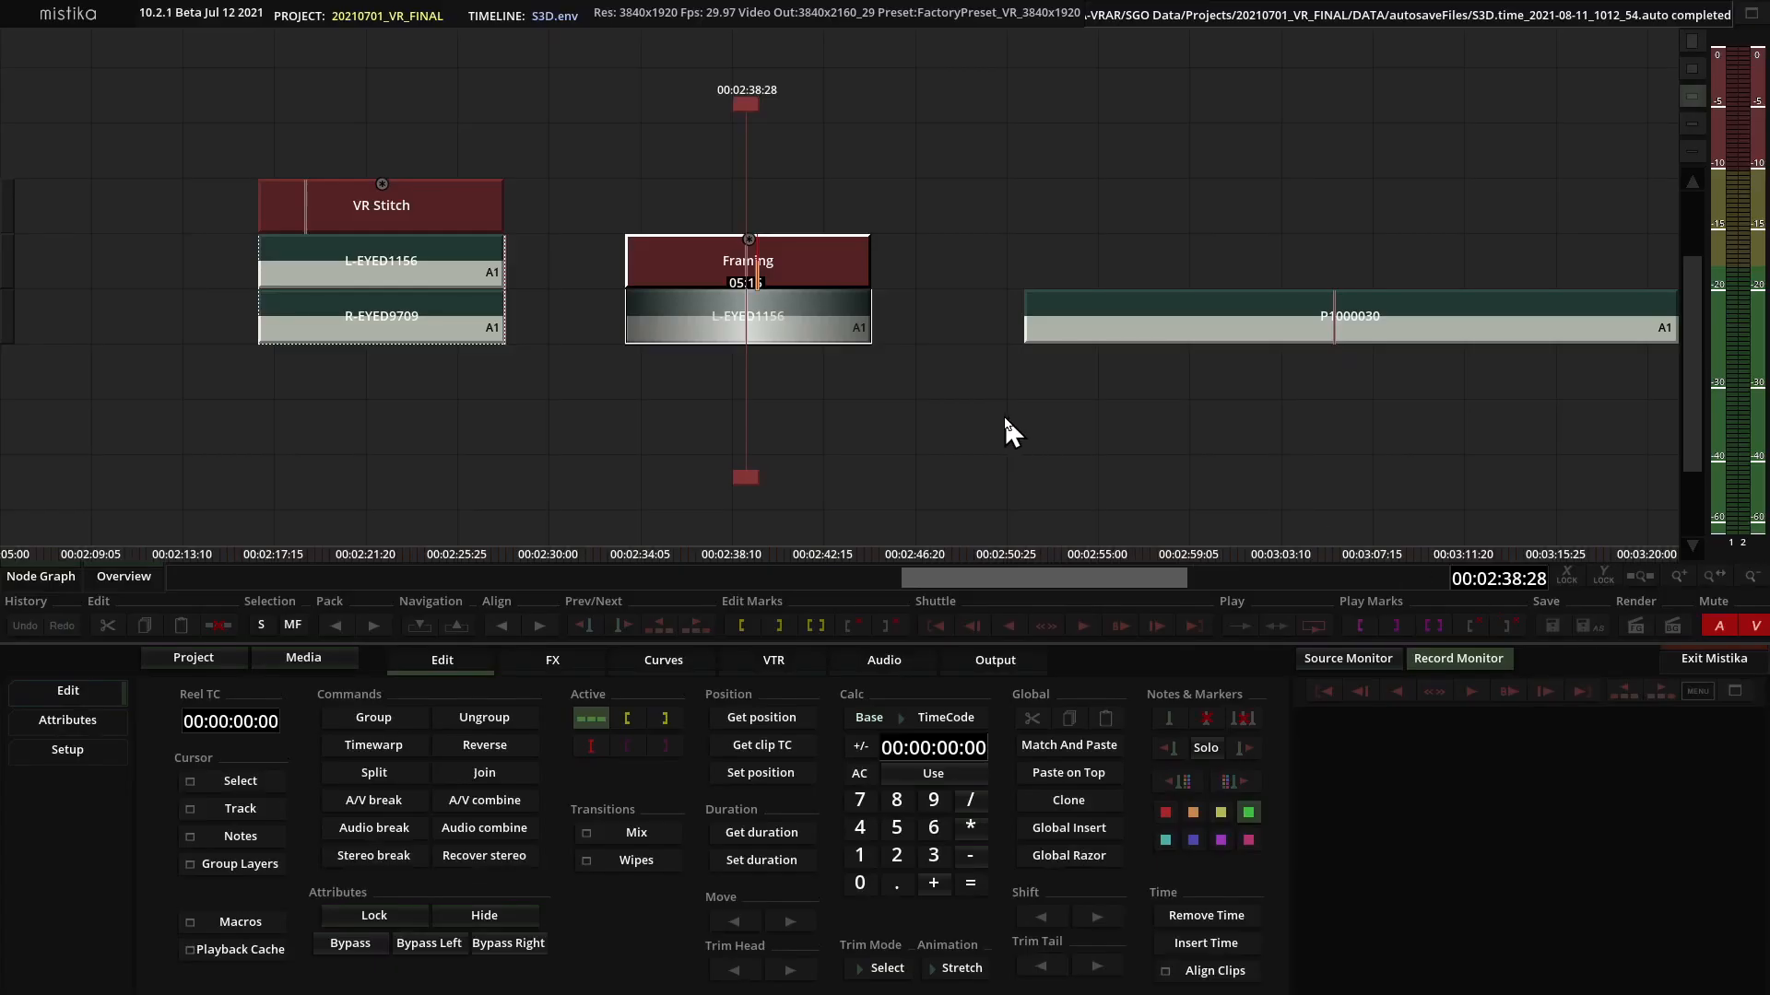
Compare the original L-EYED1156 image with the rotated Framing result, and return to the timeline.
click(751, 318)
double_click(749, 312)
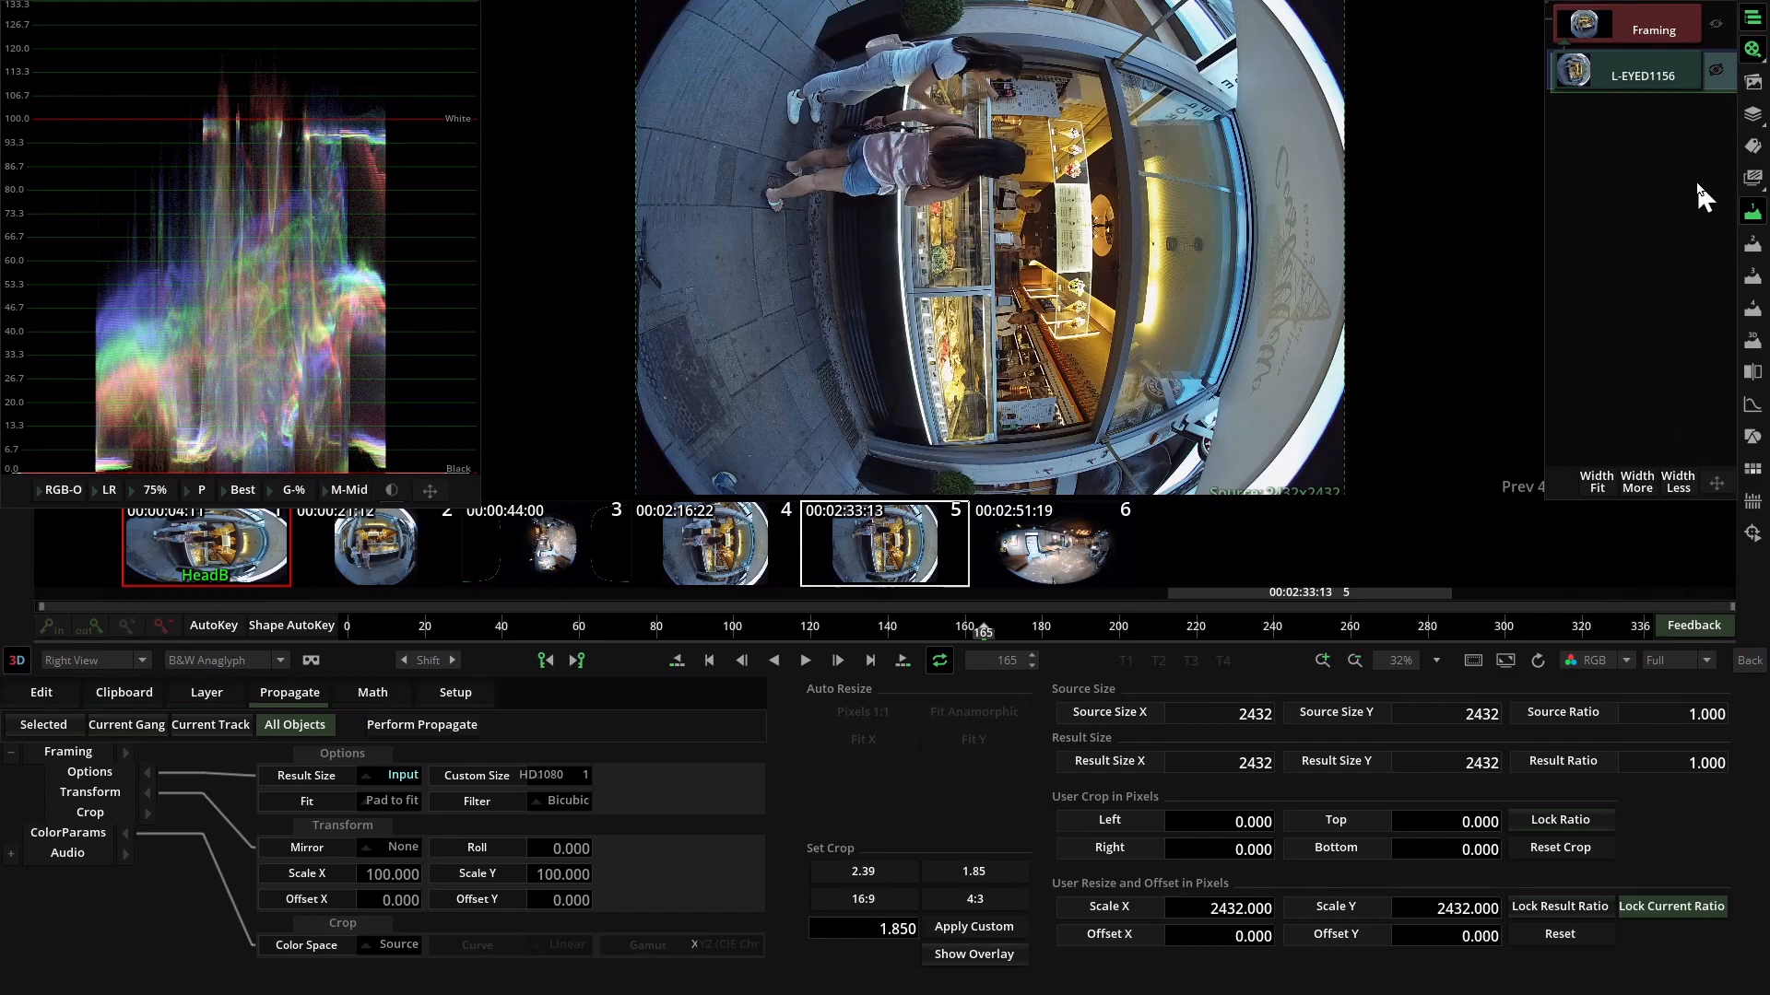
click(1648, 39)
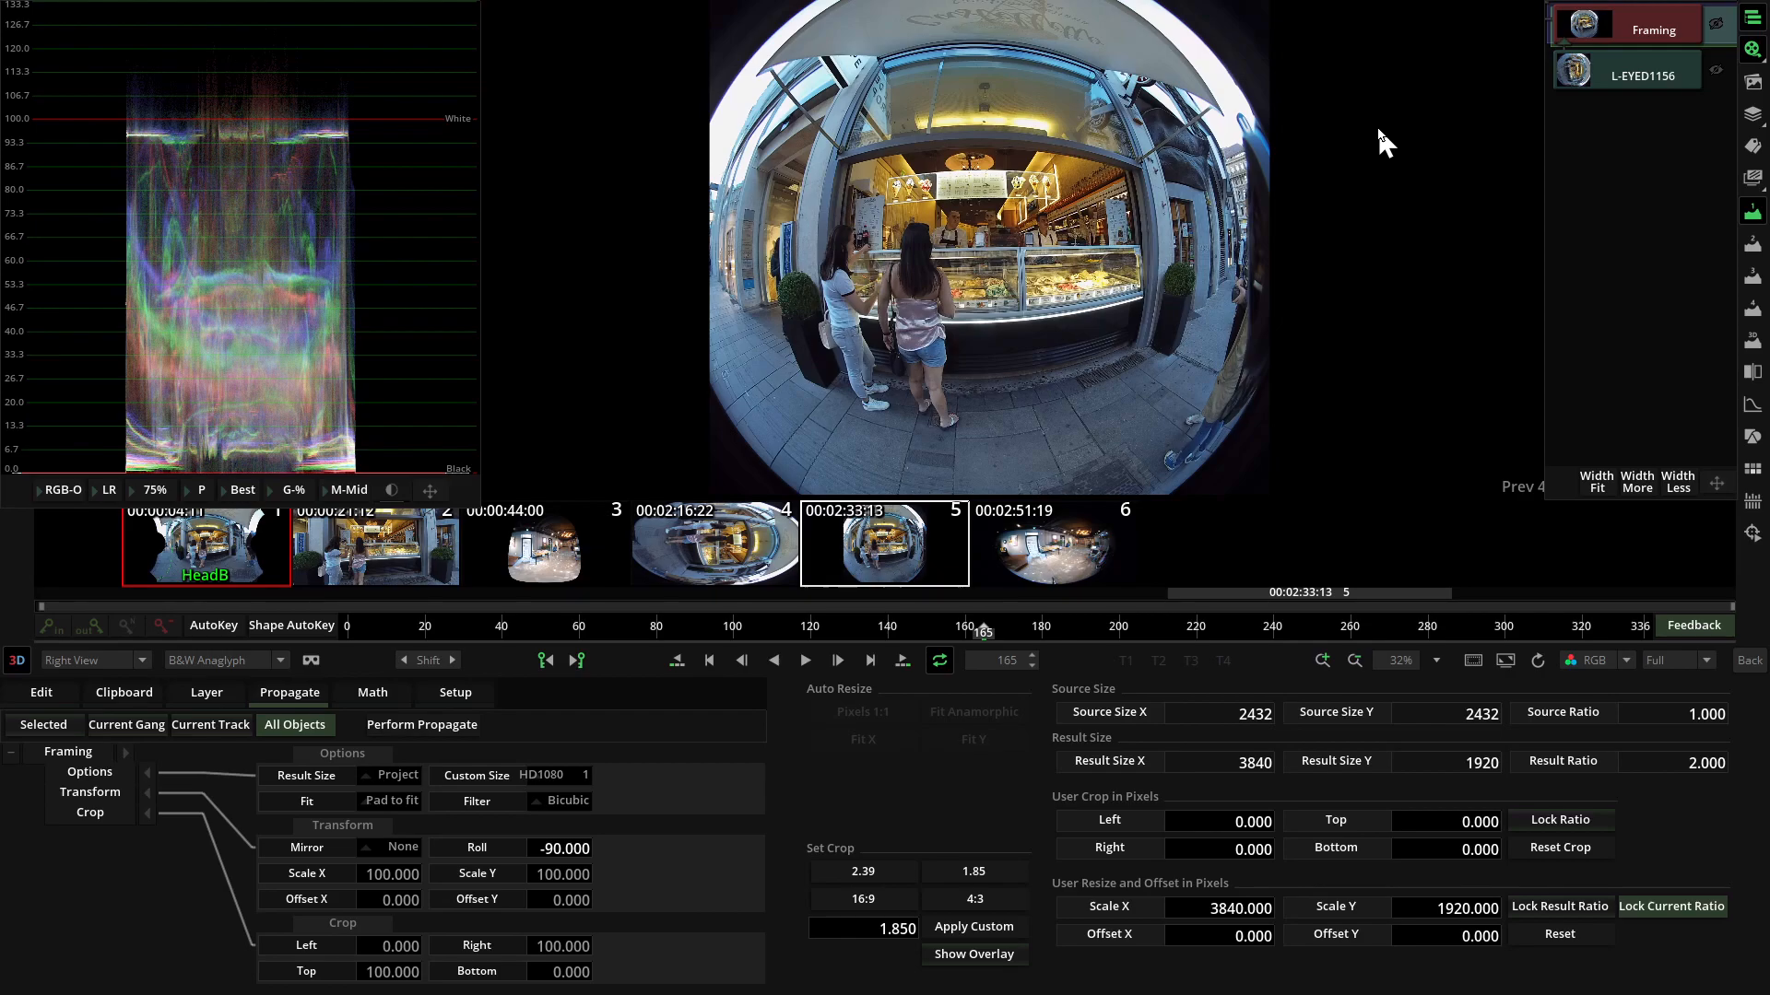
click(1750, 660)
Add a Lens Distortion effect on top of the Framing effect and set its Mode to Distort.
click(786, 276)
click(544, 660)
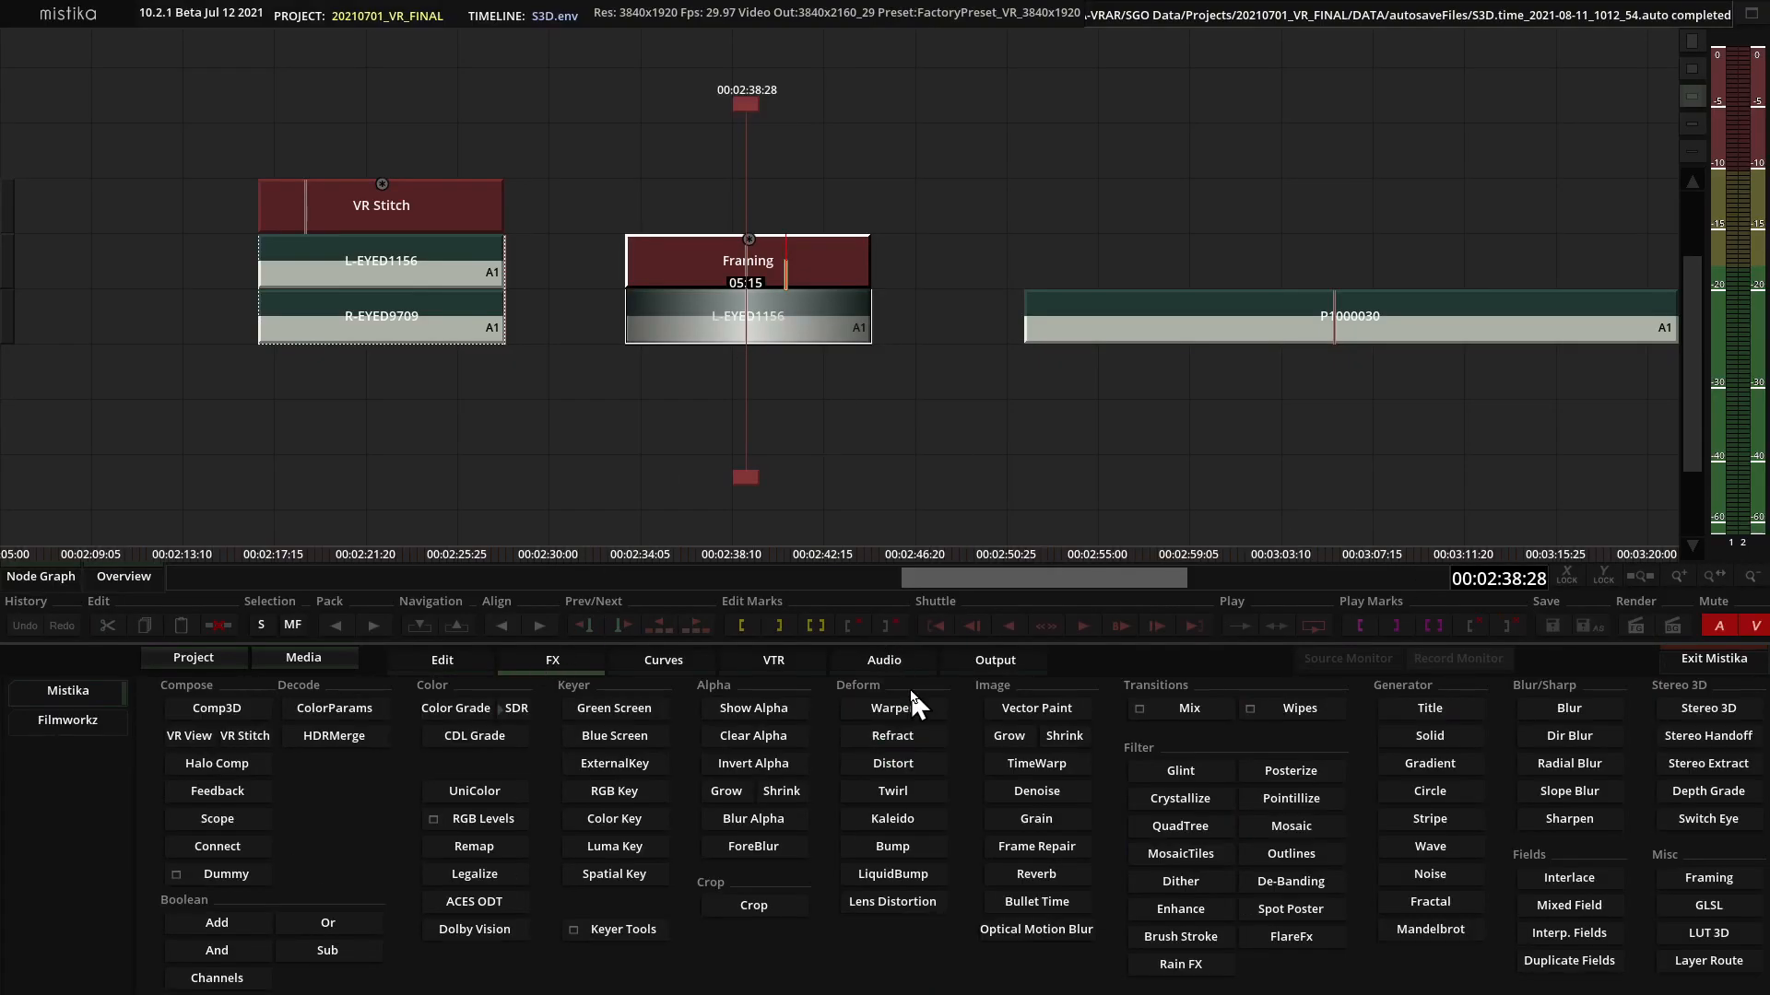
click(893, 903)
click(819, 479)
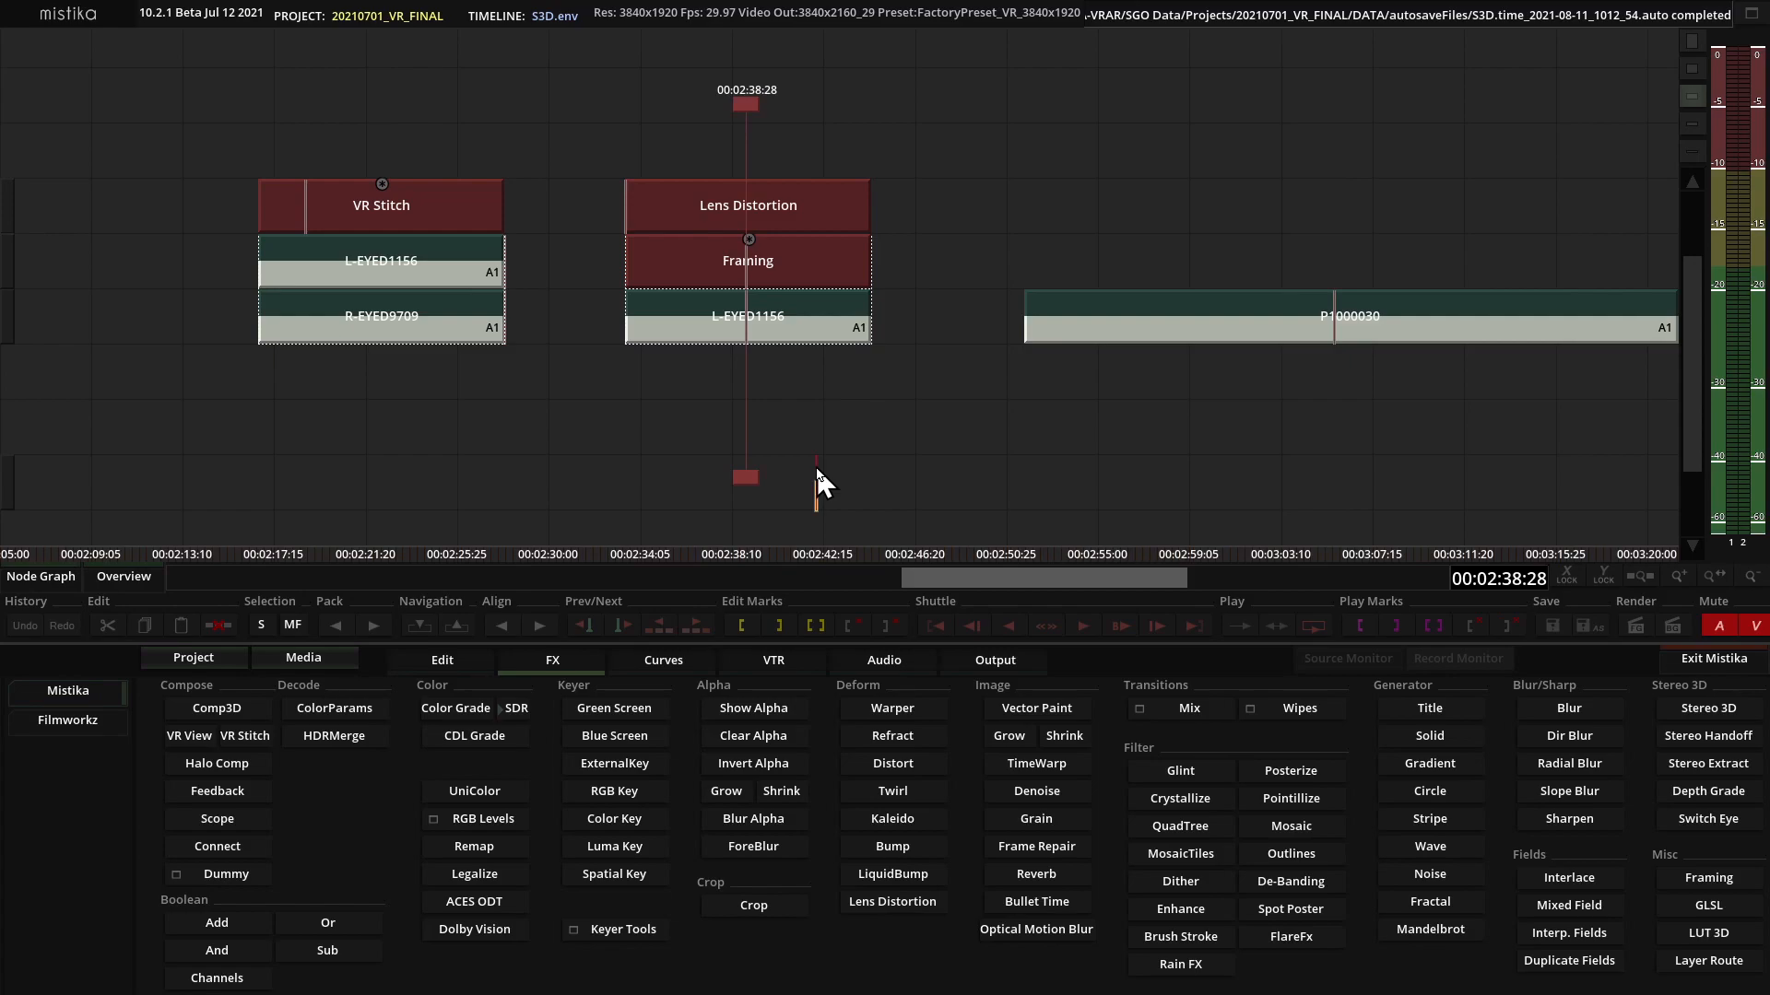
double_click(842, 216)
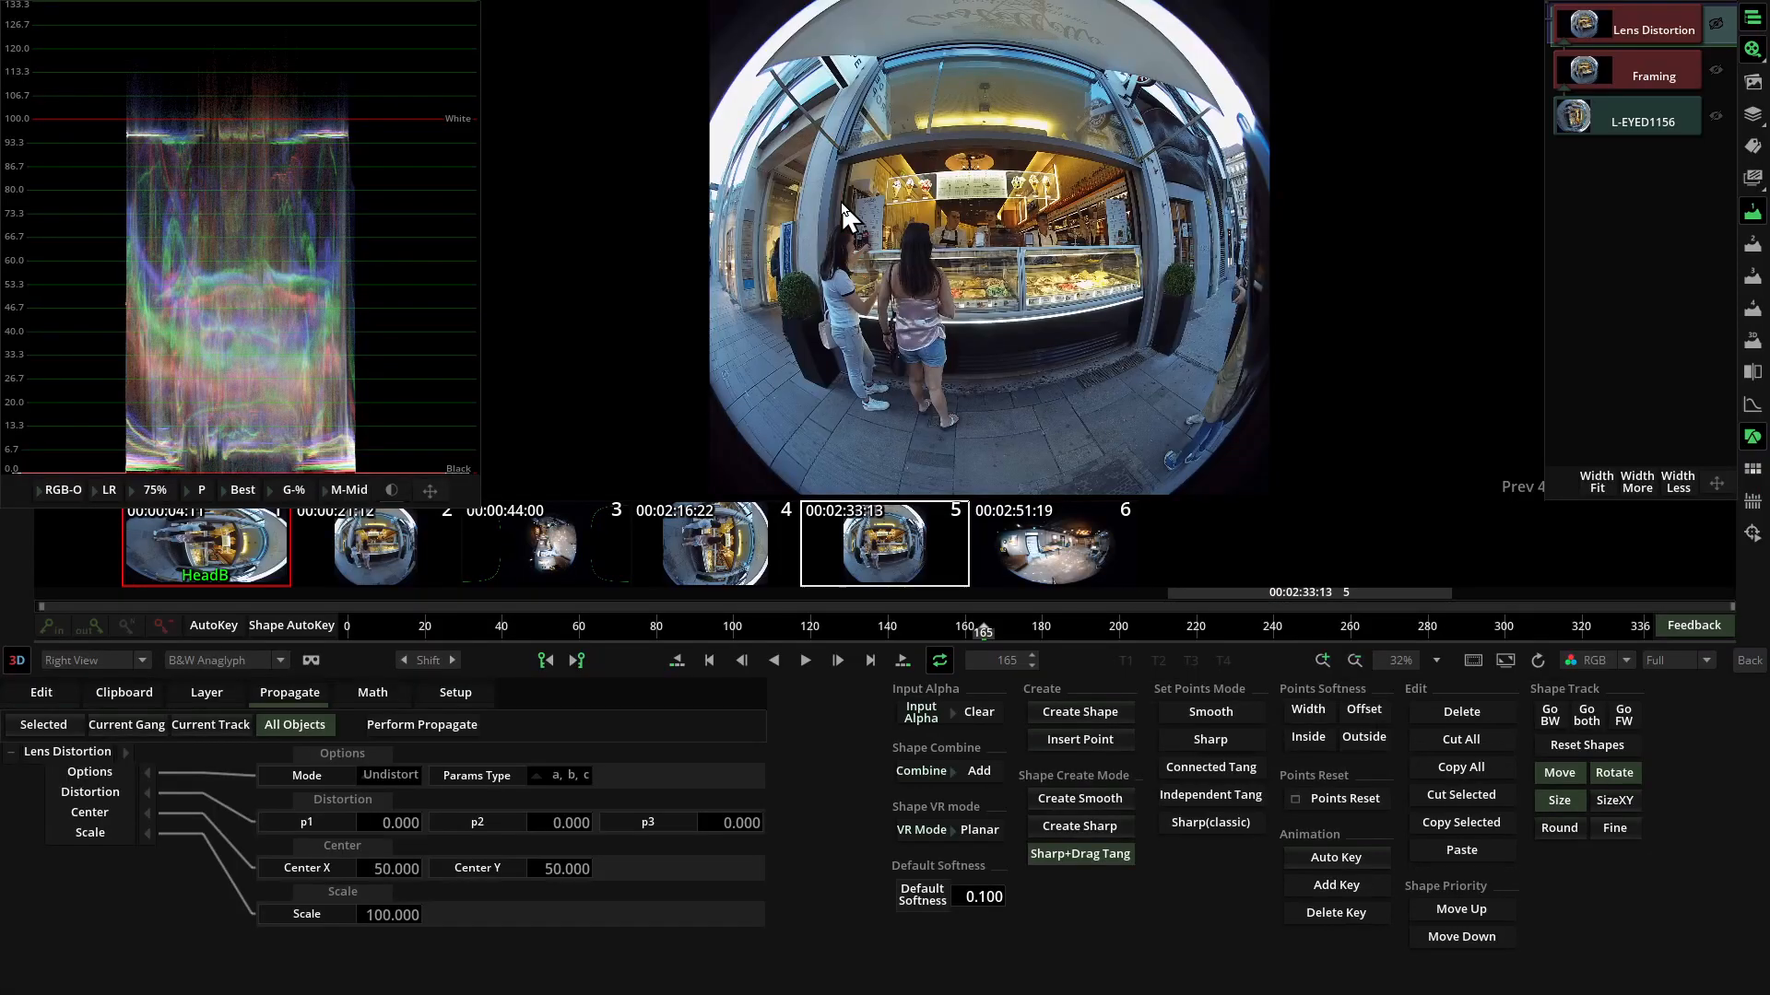
scroll(829, 41, down, 2)
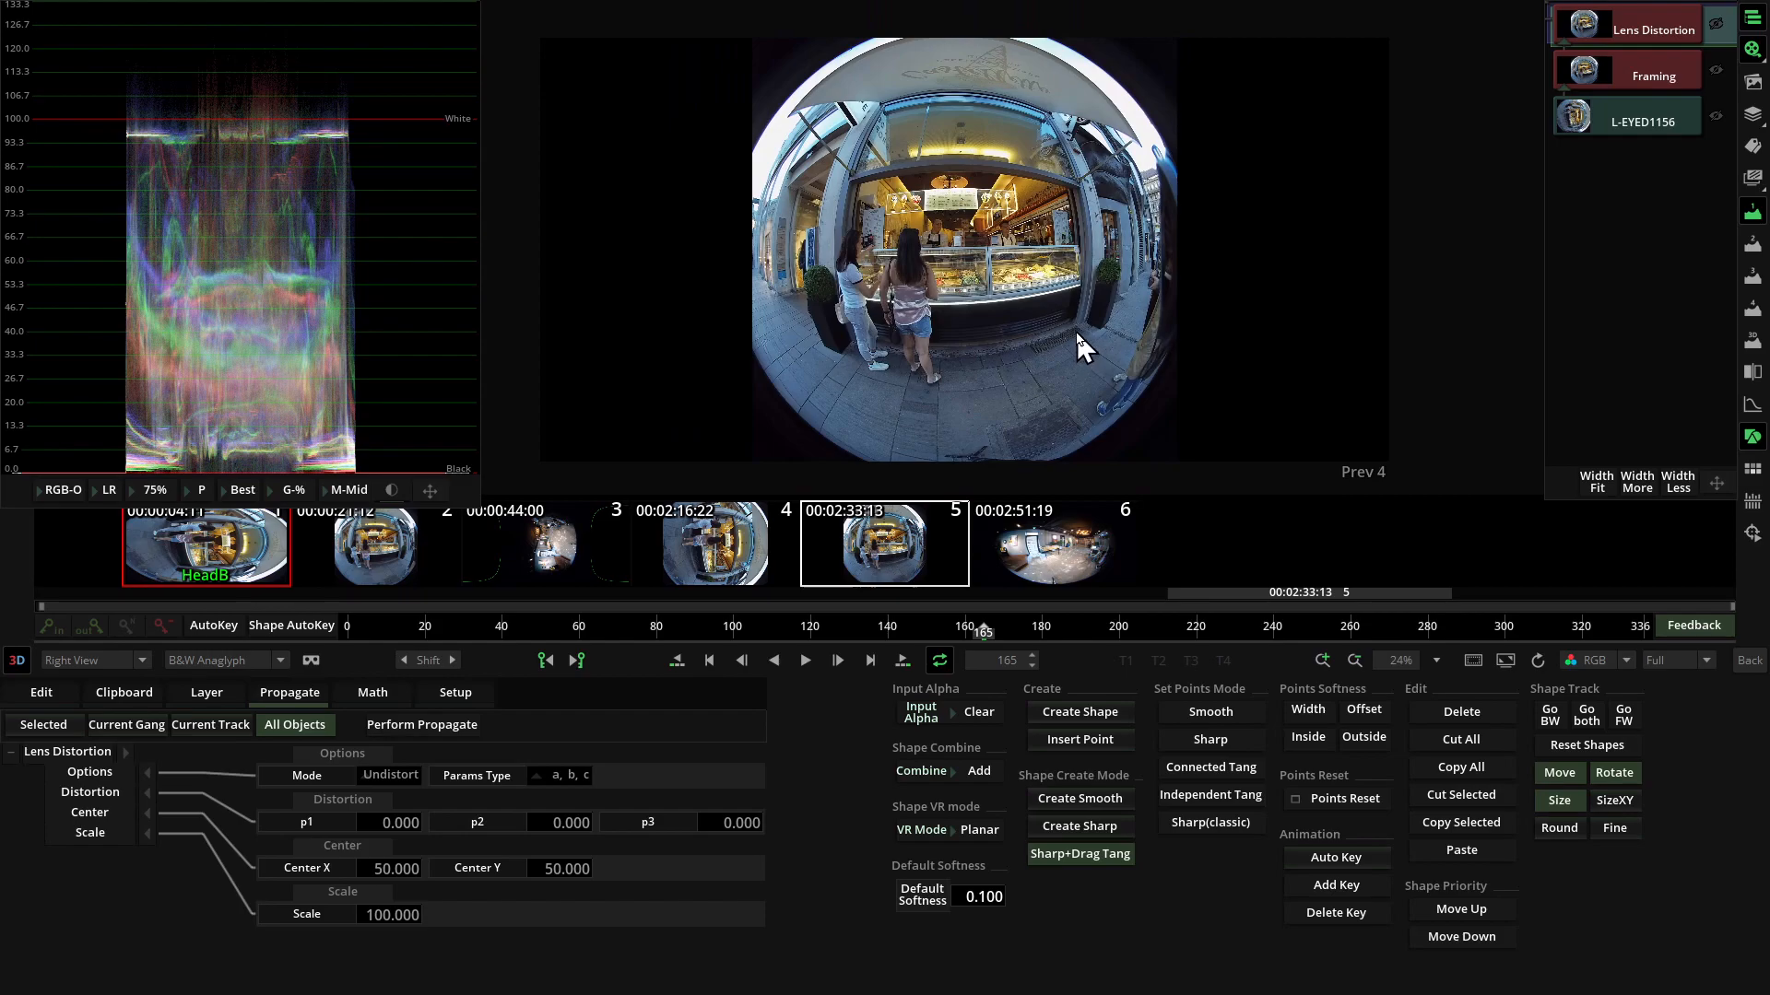
click(407, 768)
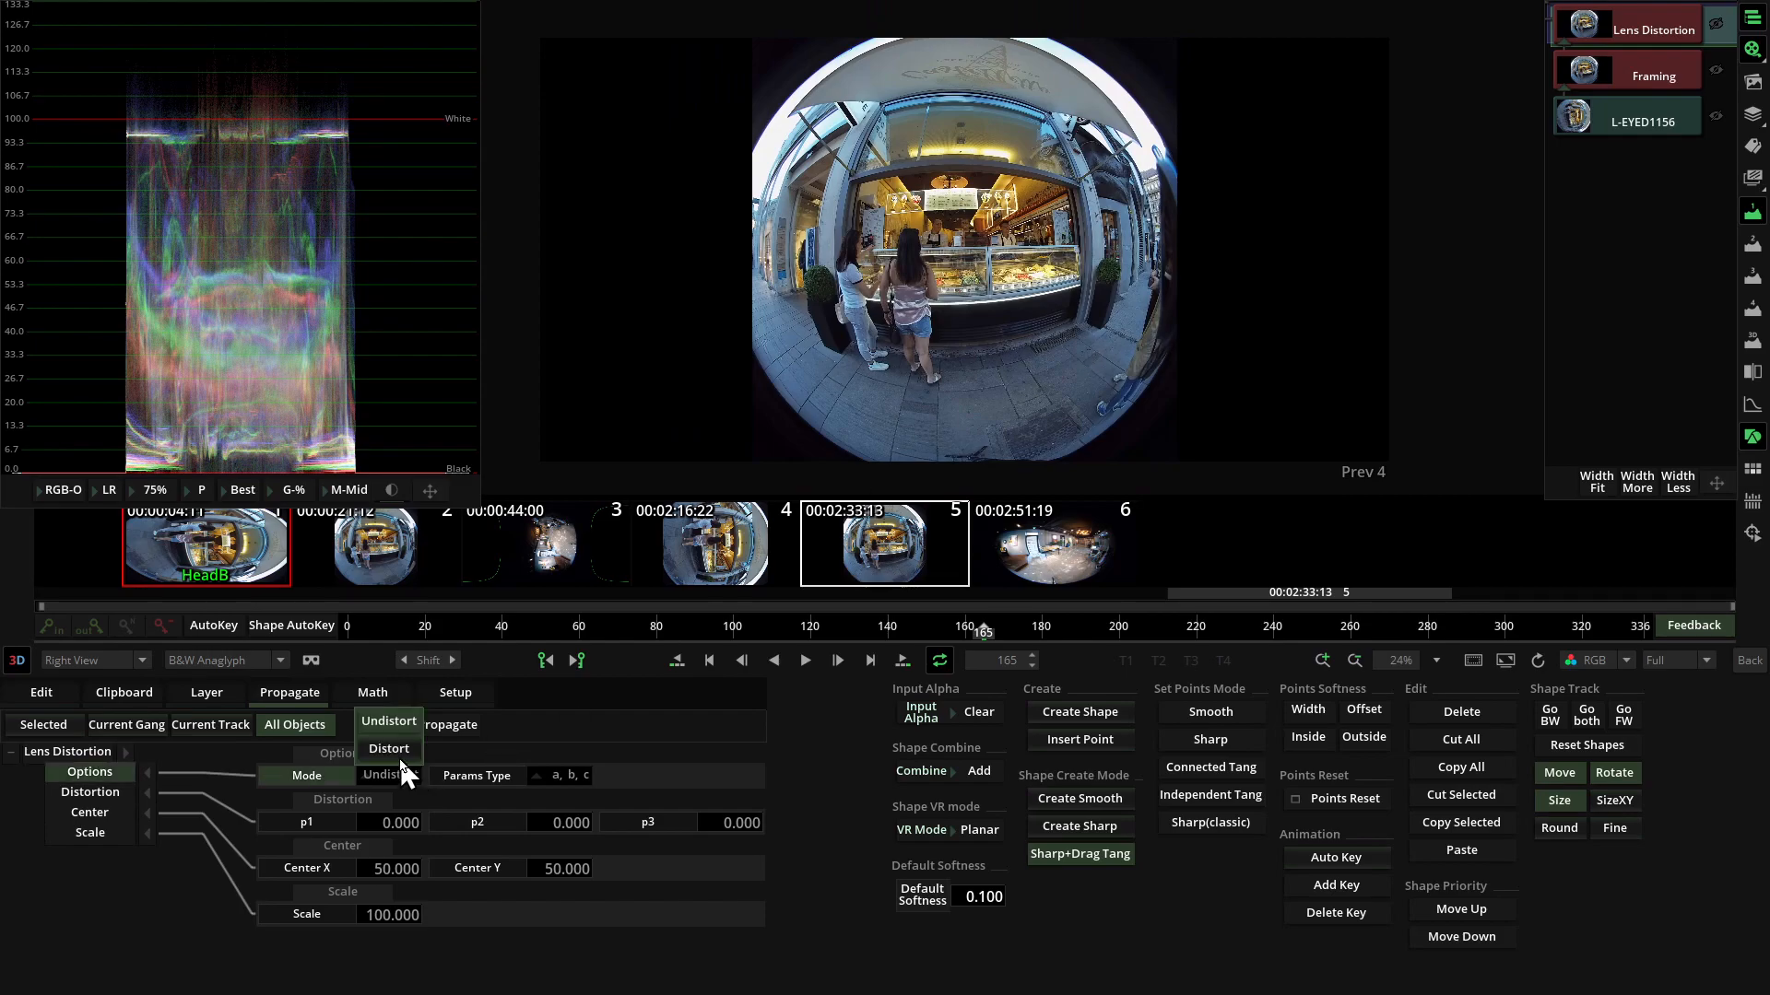
click(389, 749)
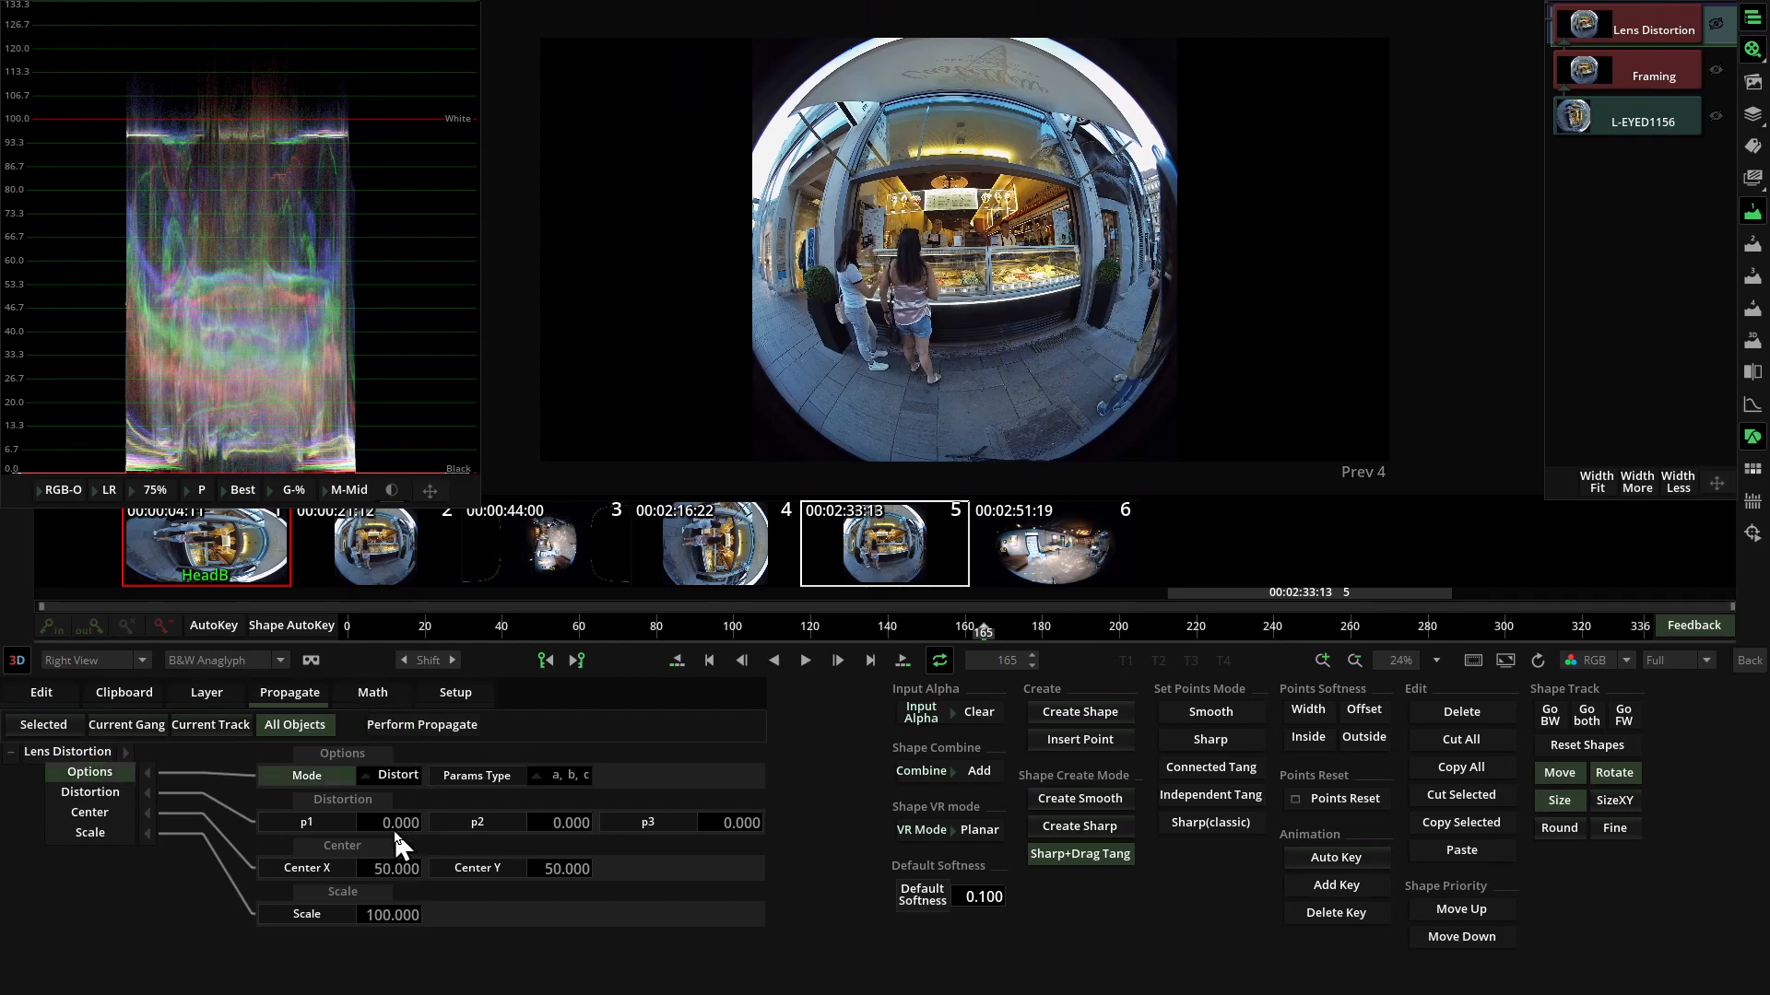
Try a close view of the shop front with Lens Distortion Scale 44 and p1 distortion 0.106.
drag(90, 833, 61, 838)
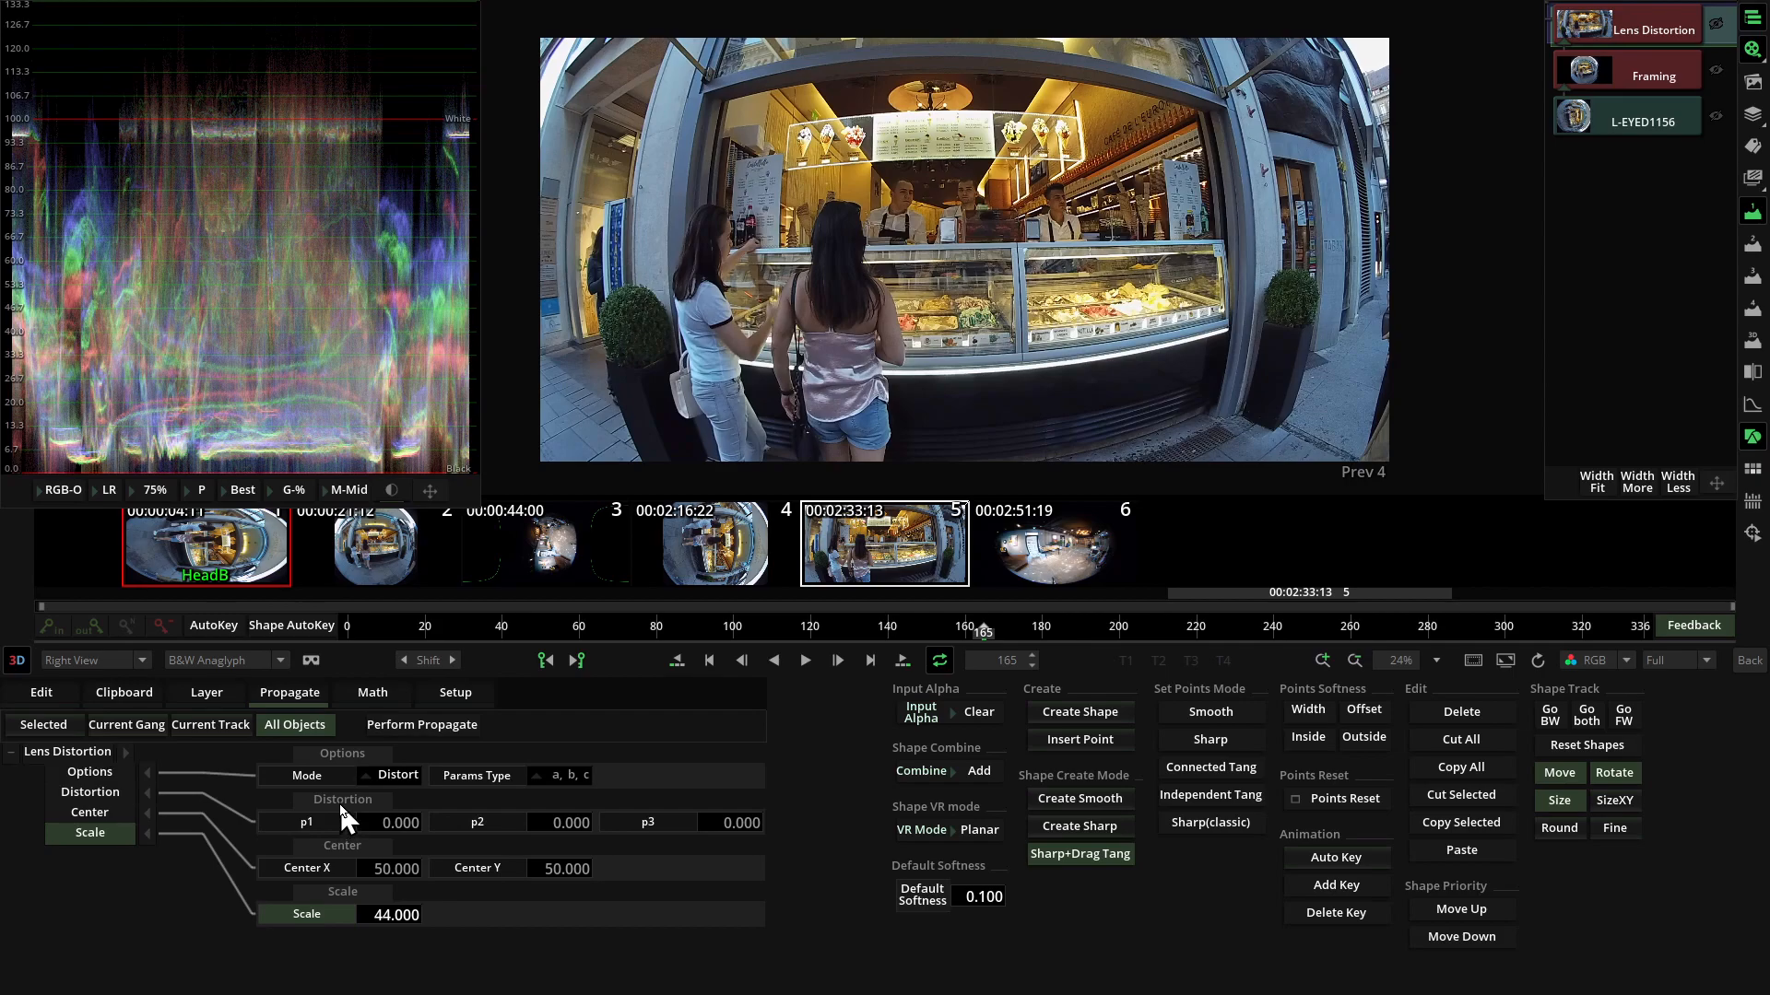
drag(385, 822, 403, 827)
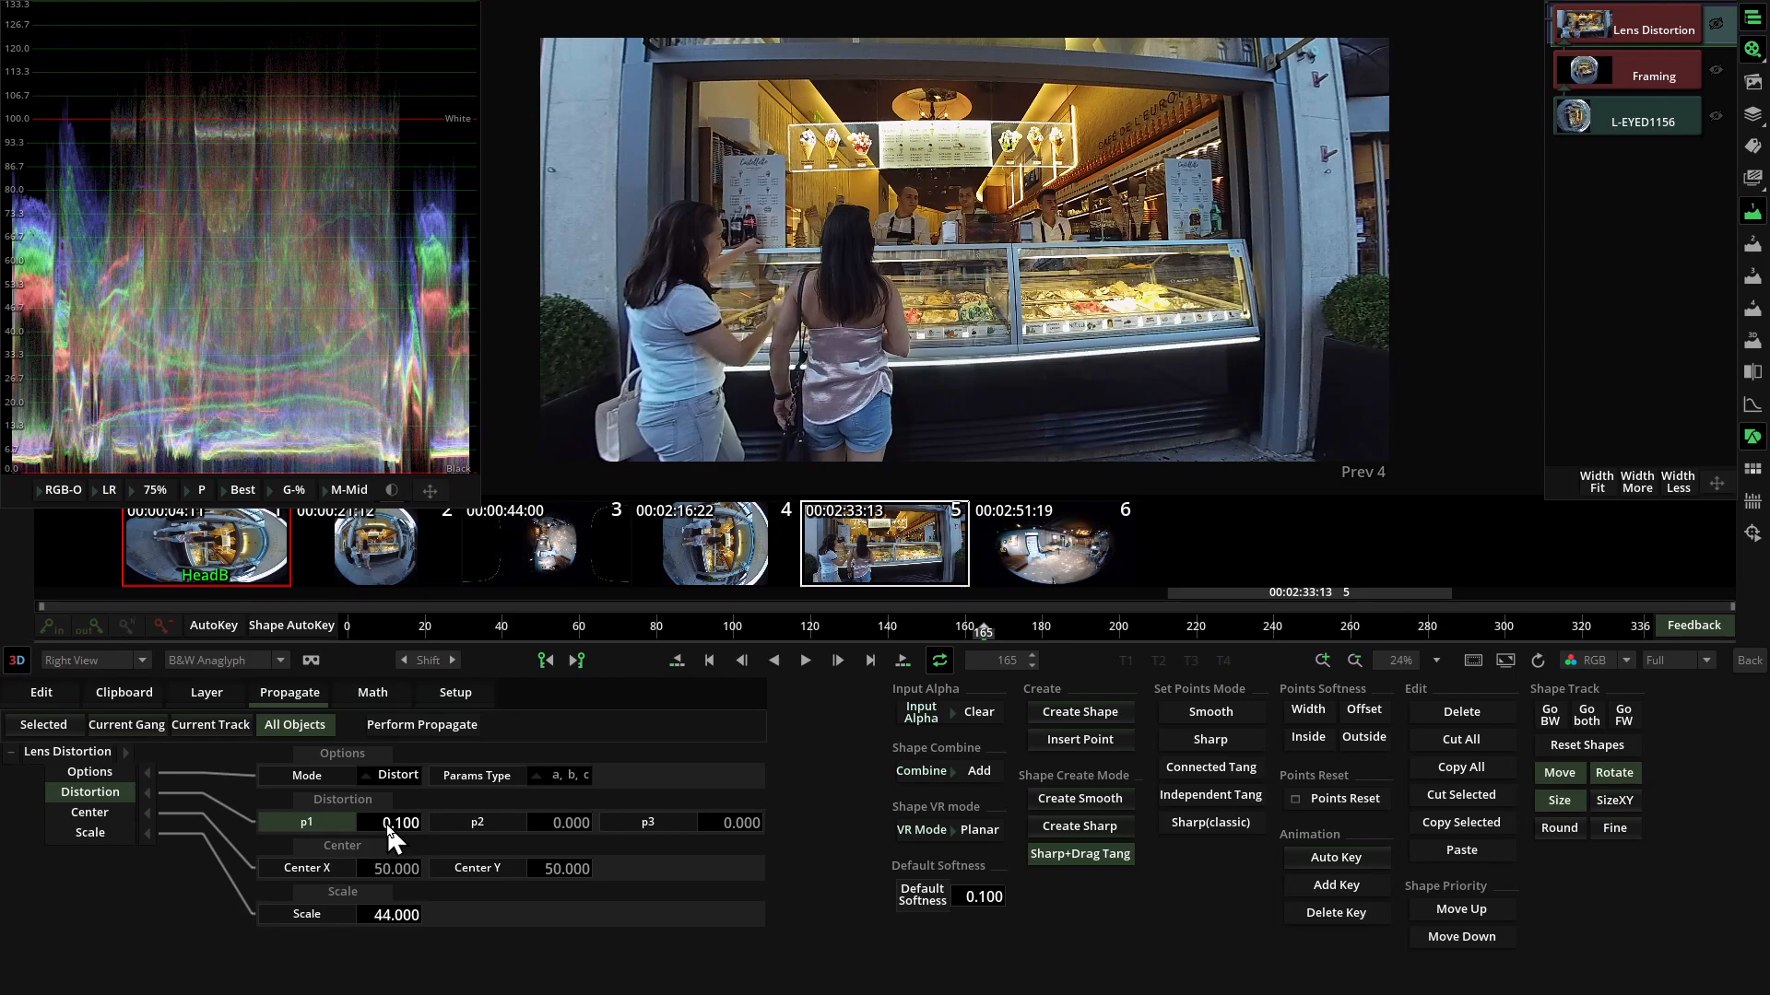
mouse_move(387, 824)
mouse_down()
mouse_move(408, 820)
mouse_move(388, 827)
mouse_up()
drag(406, 822, 406, 831)
right_click(391, 820)
drag(391, 820, 1454, 742)
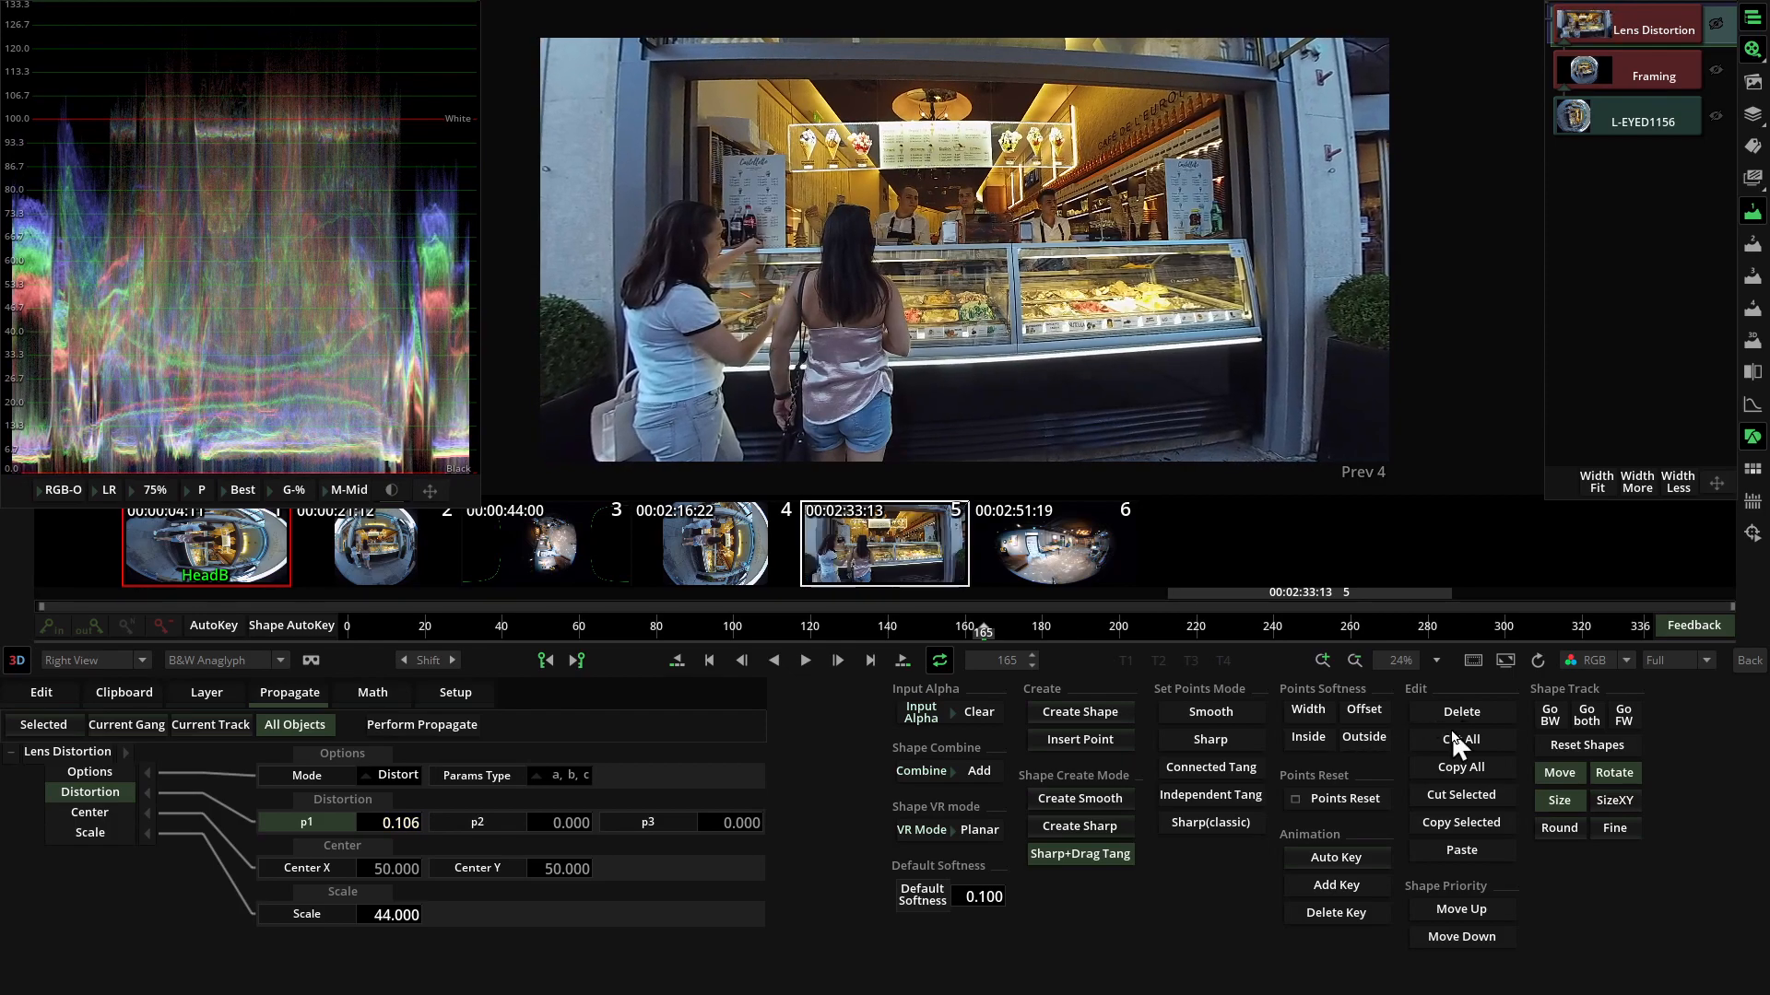
Widen and straighten the shop-front view by adjusting Lens Distortion Scale to 61.181, p1 to 0.287 and p2 to -0.040.
drag(405, 922, 553, 925)
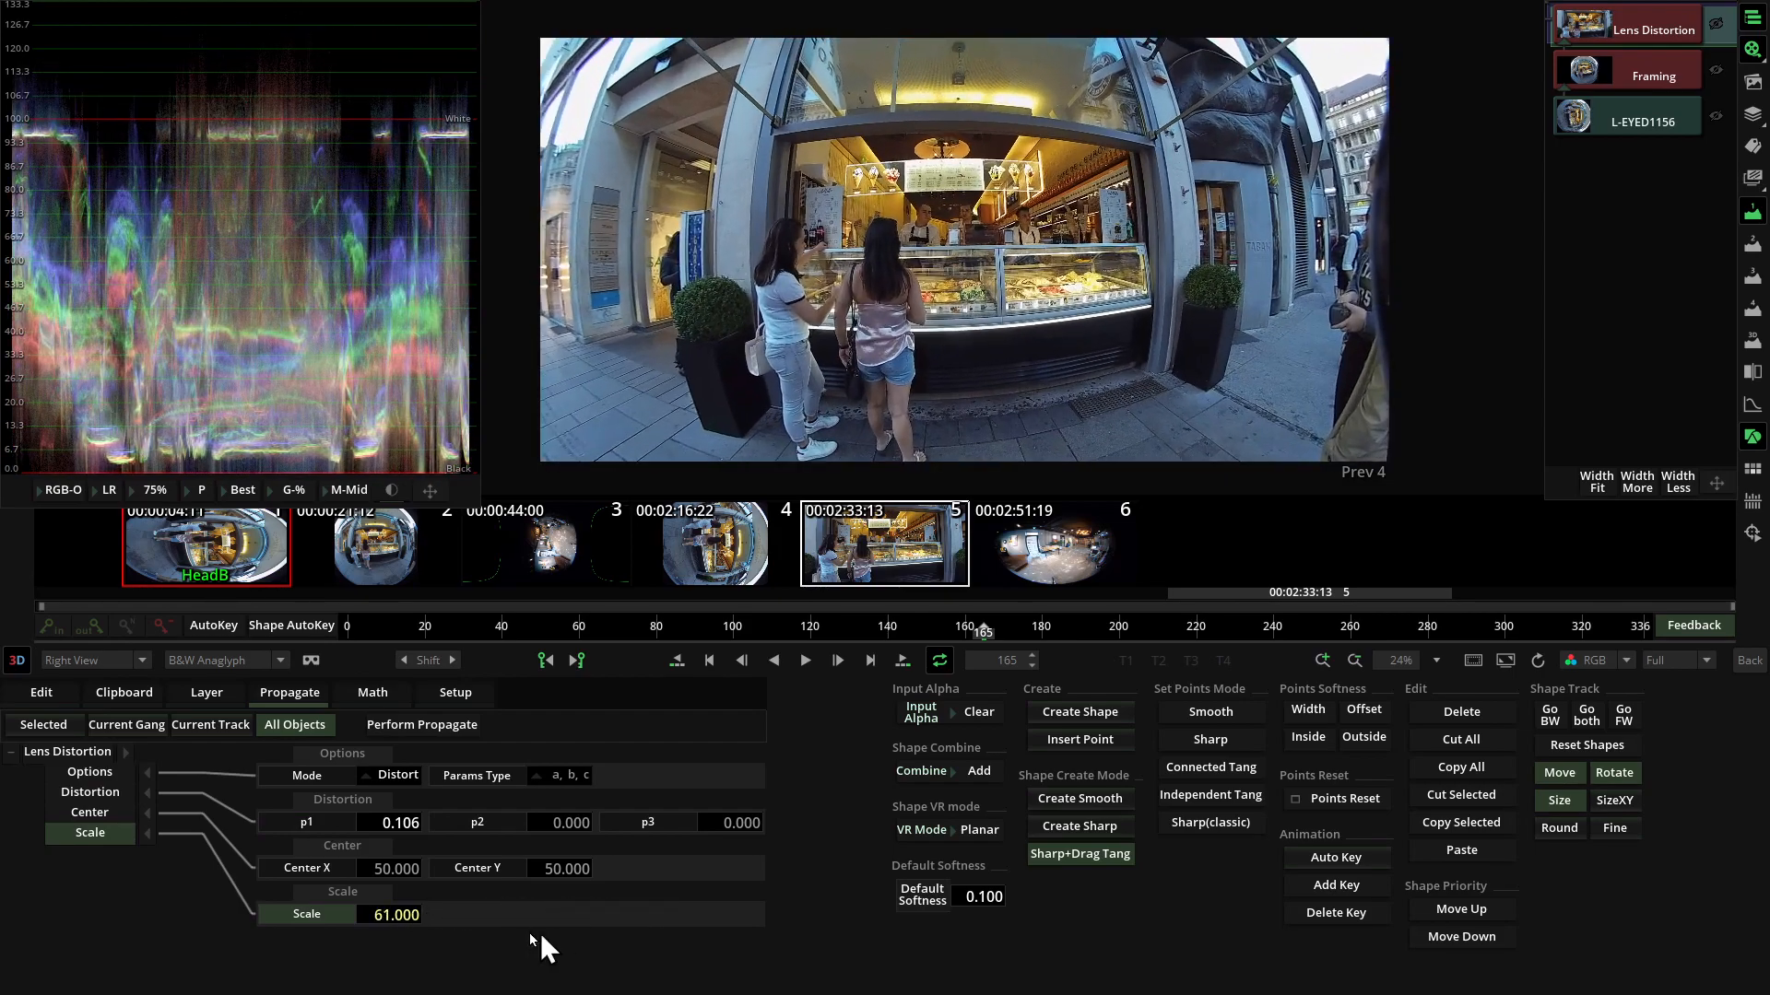
drag(398, 823, 940, 806)
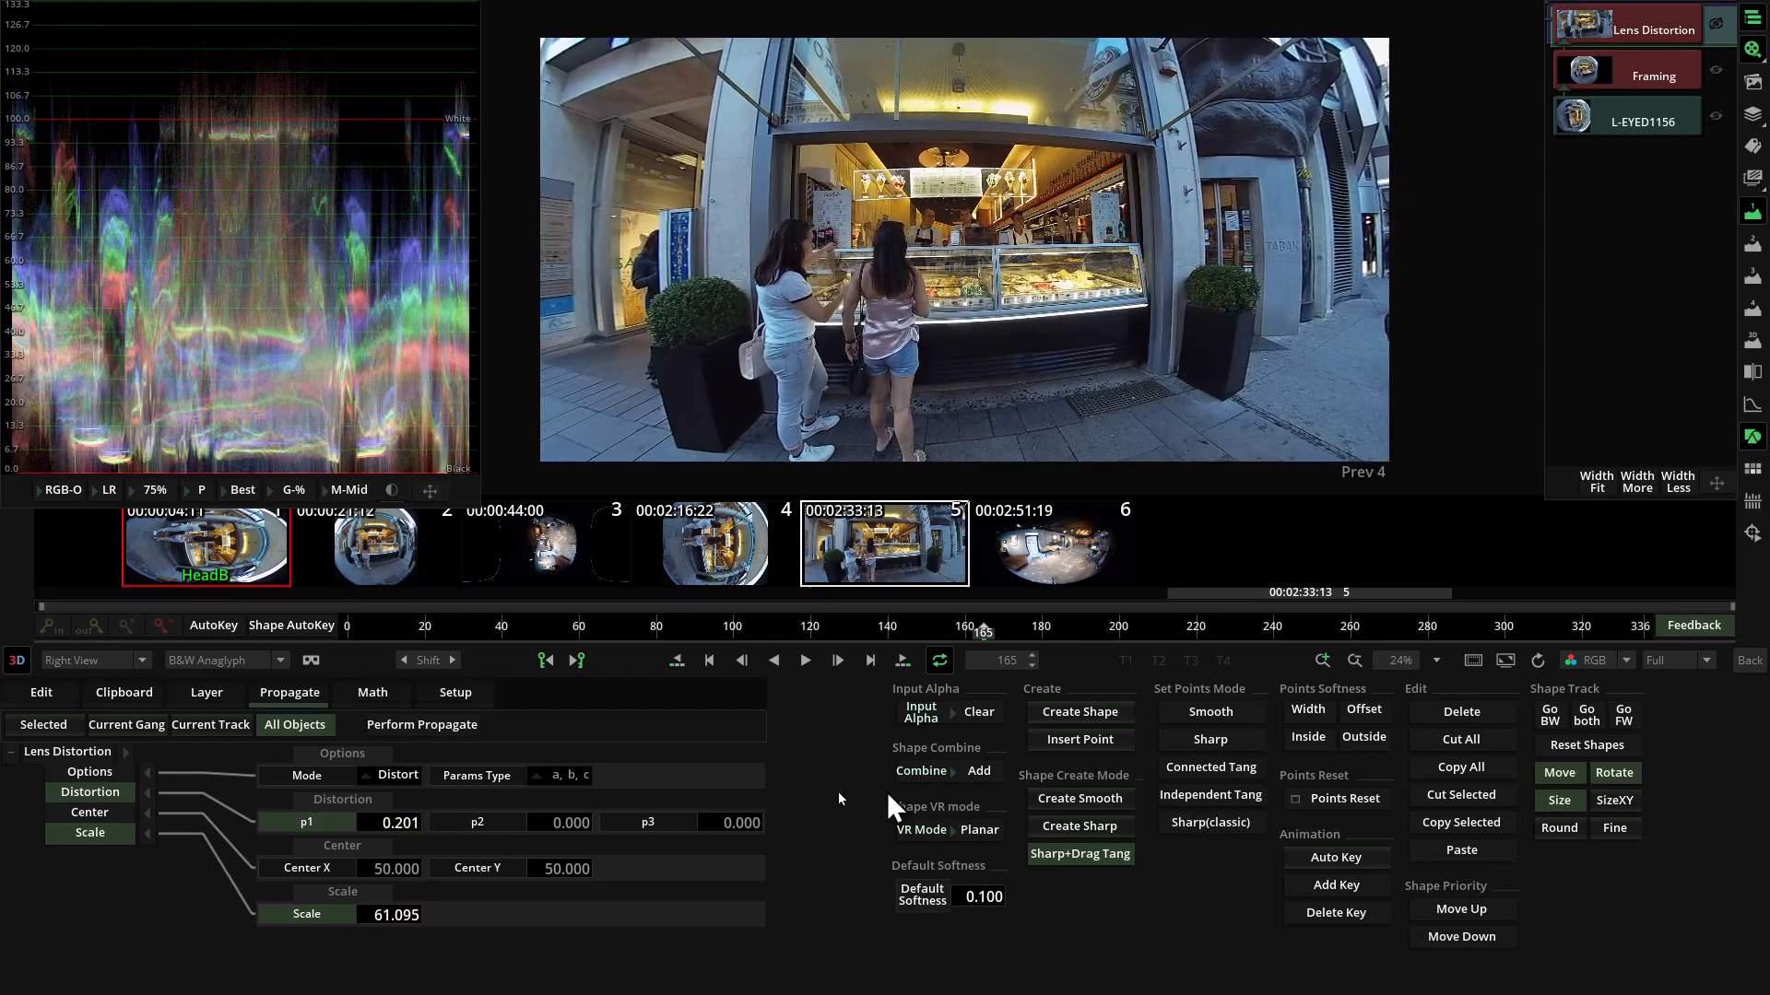
drag(379, 825, 667, 801)
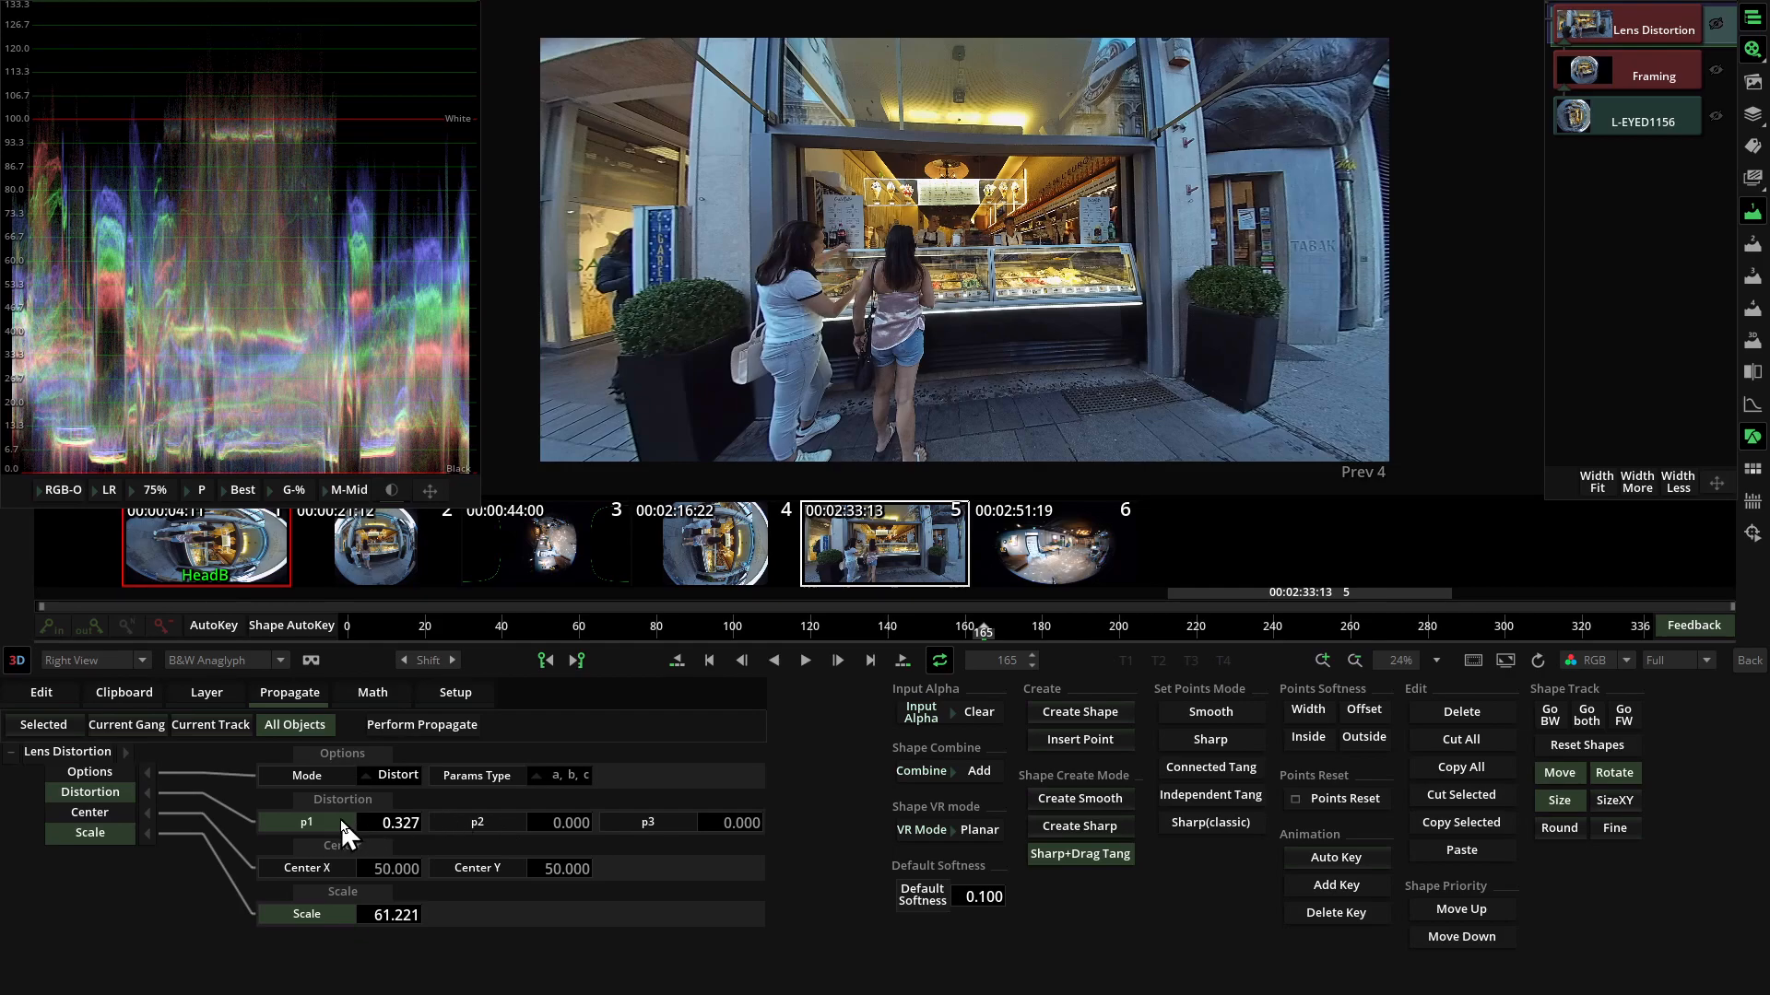
drag(561, 821, 181, 798)
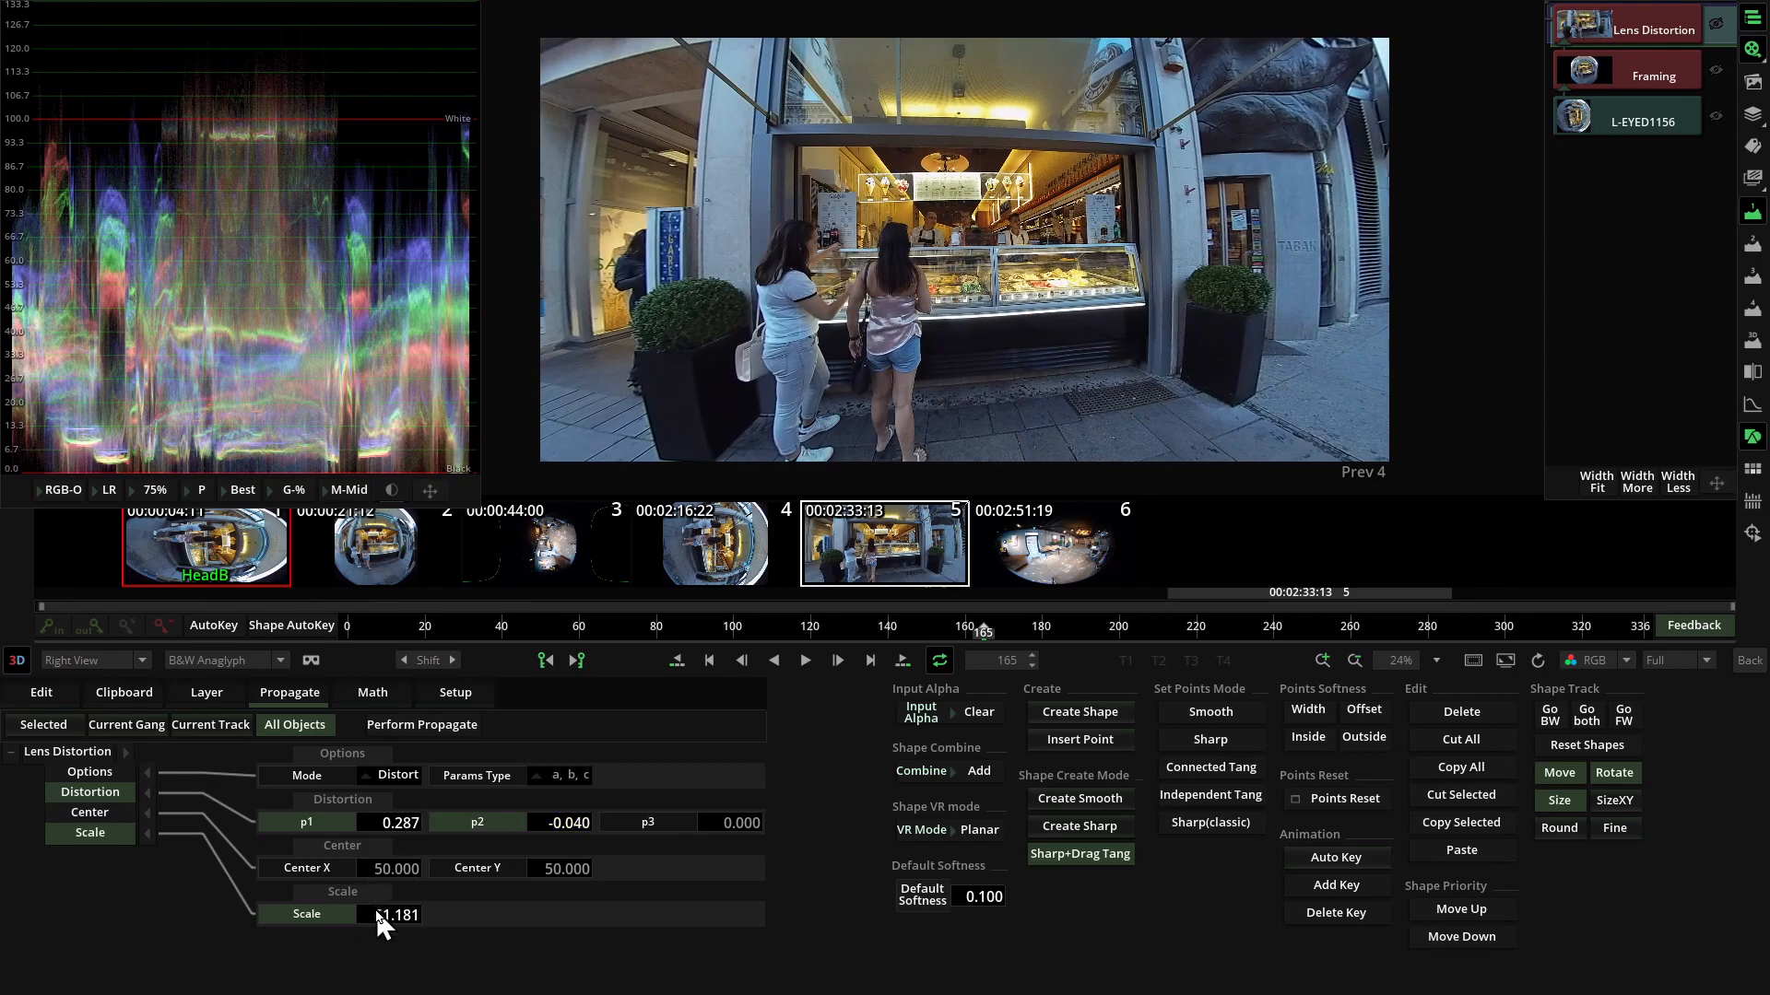
Set the Lens Distortion Scale to 55.183 and the Framing Roll to -89 to enlarge and level the shop front.
mouse_move(397, 914)
mouse_down()
mouse_move(347, 914)
mouse_move(375, 913)
mouse_up()
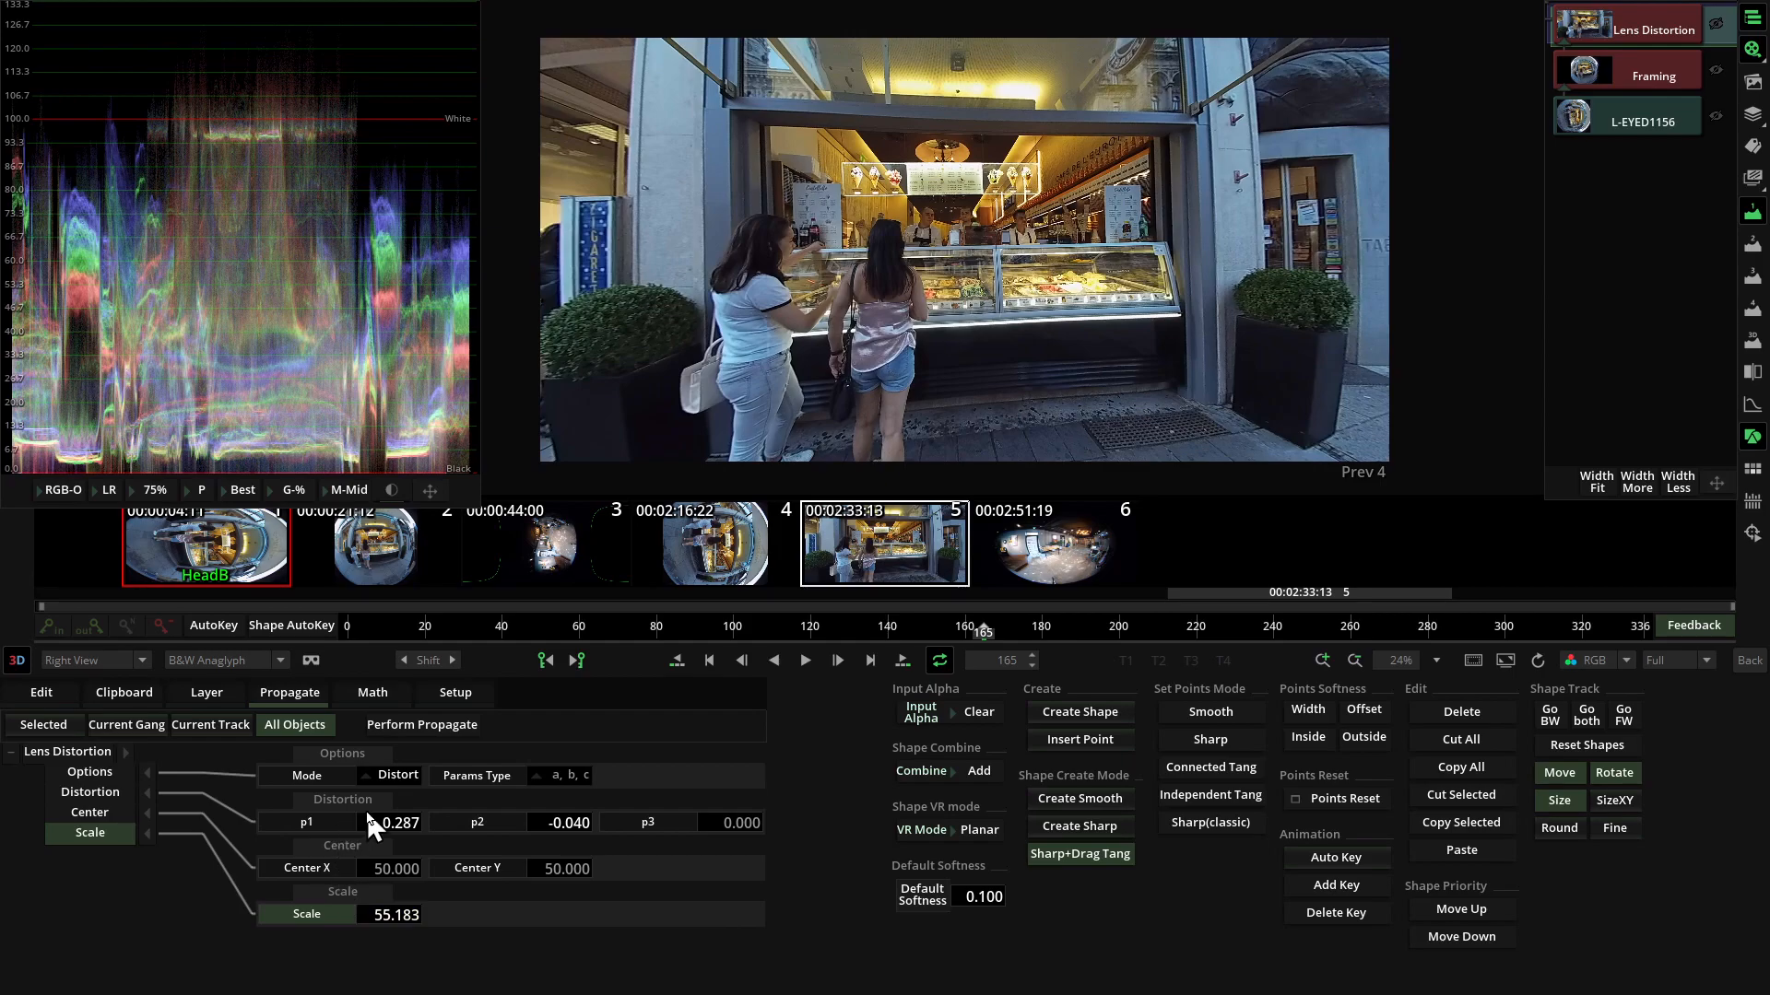
click(1653, 78)
drag(601, 843, 602, 837)
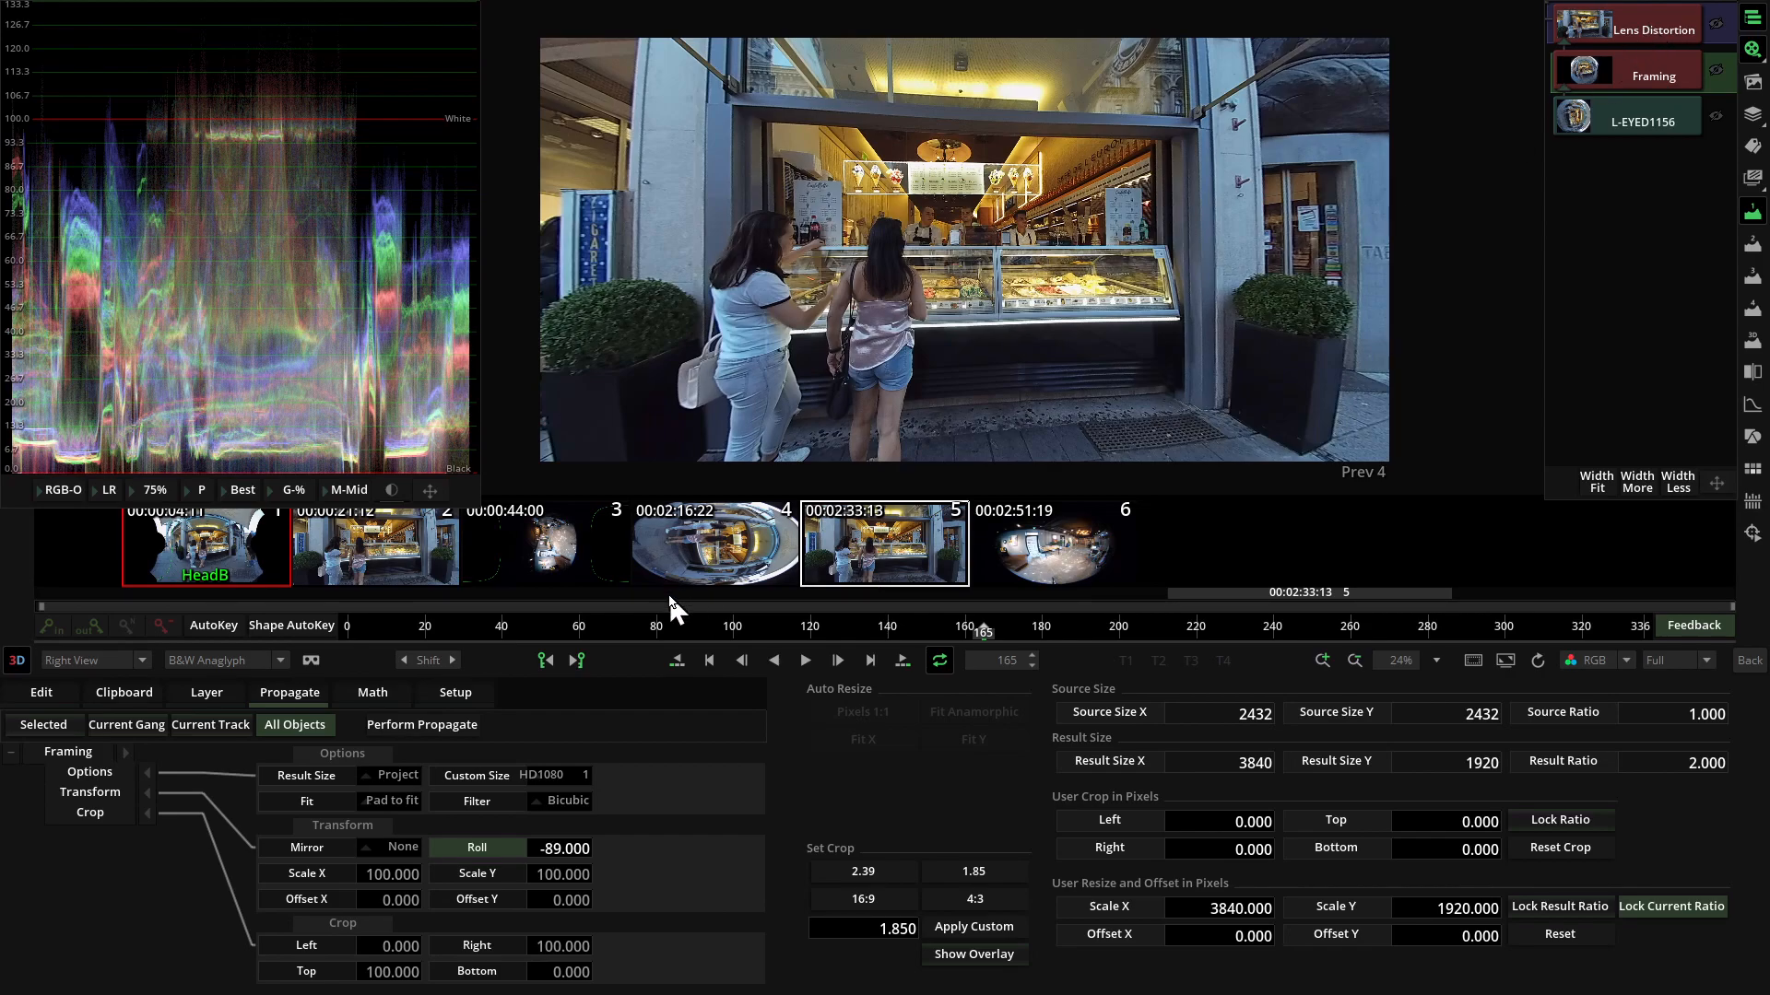
Shift the flattened shop-front view sideways by setting the Lens Distortion Center X to 45.900.
click(1585, 28)
drag(384, 866, 267, 874)
click(306, 870)
key(BackSpace)
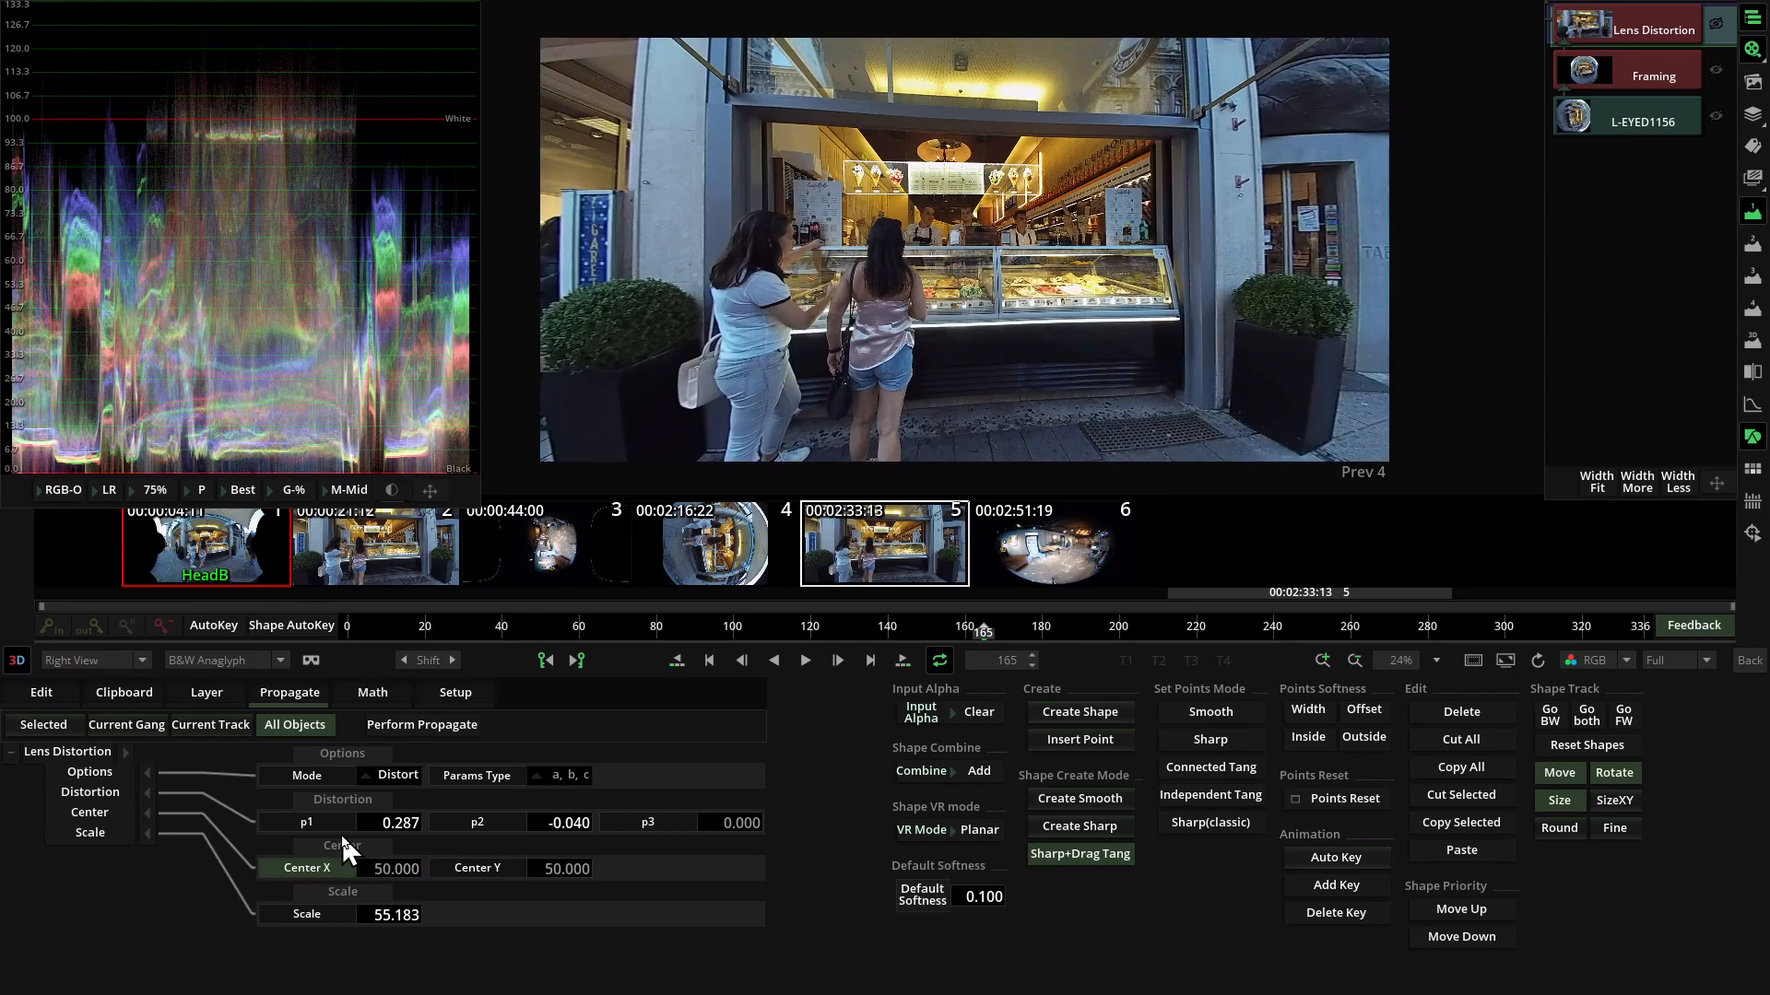
drag(382, 868, 206, 863)
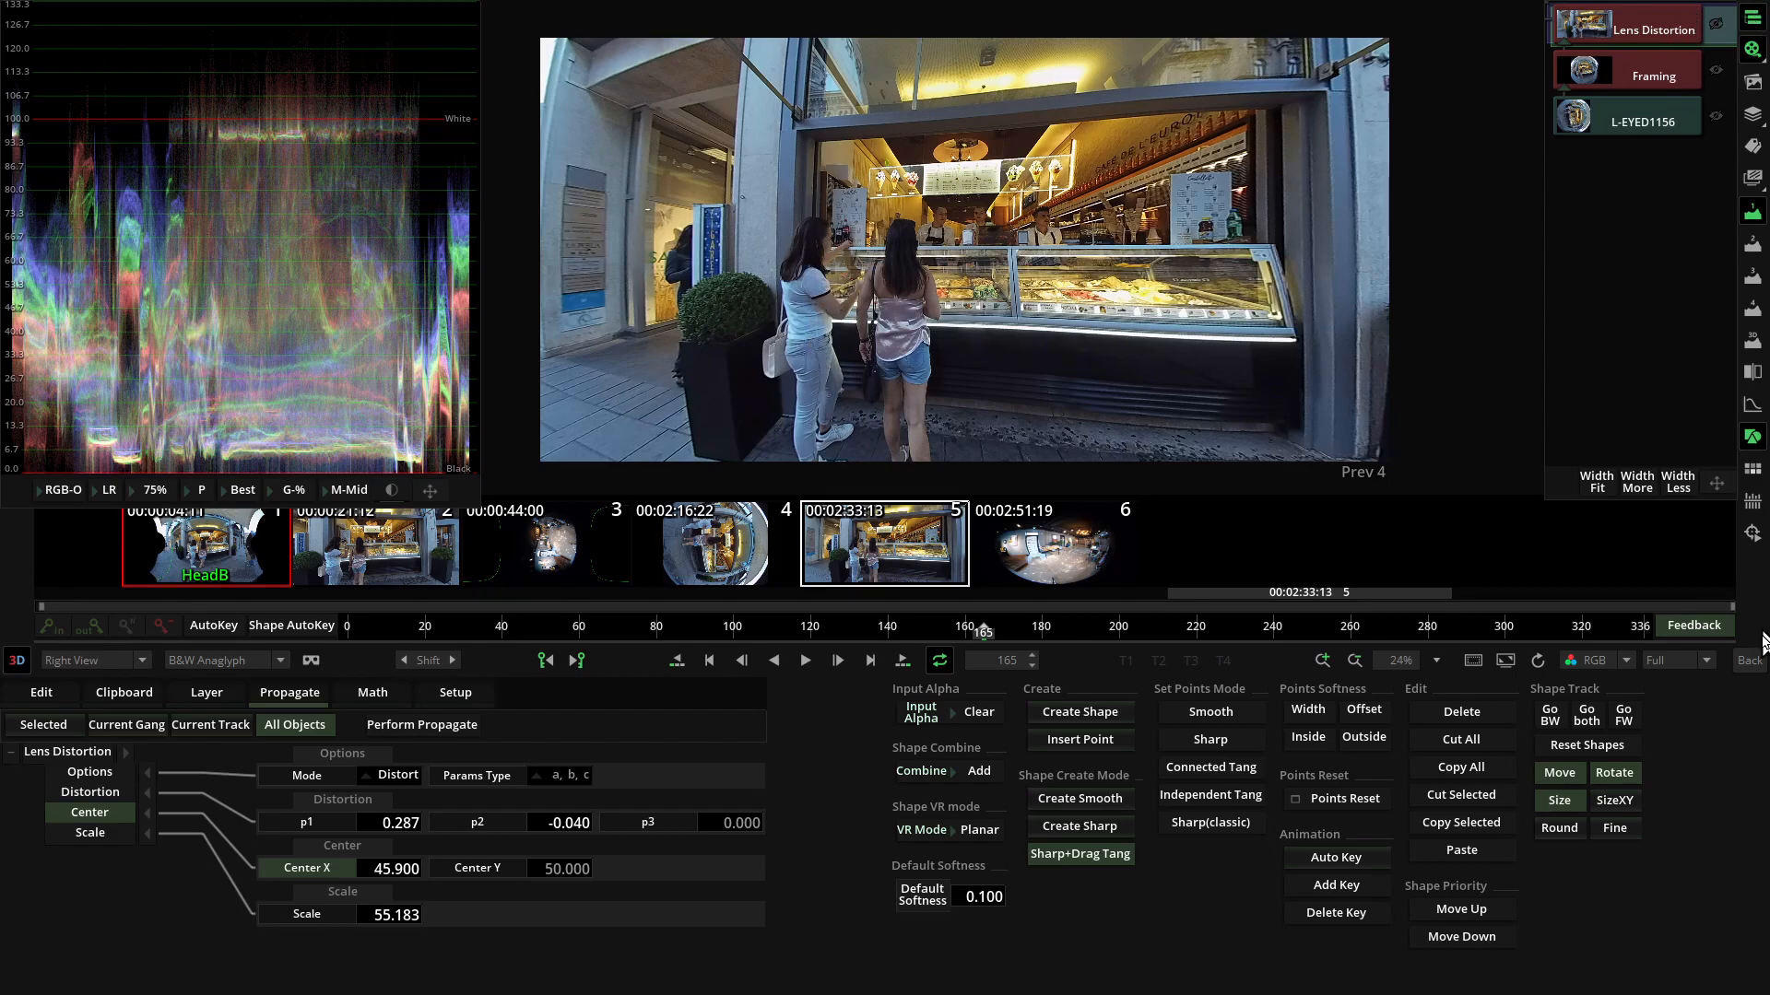
Go back to the timeline, inspect the P1000030 fisheye clip in the effect view, and return to the timeline.
click(1750, 661)
drag(1309, 434, 848, 415)
double_click(739, 297)
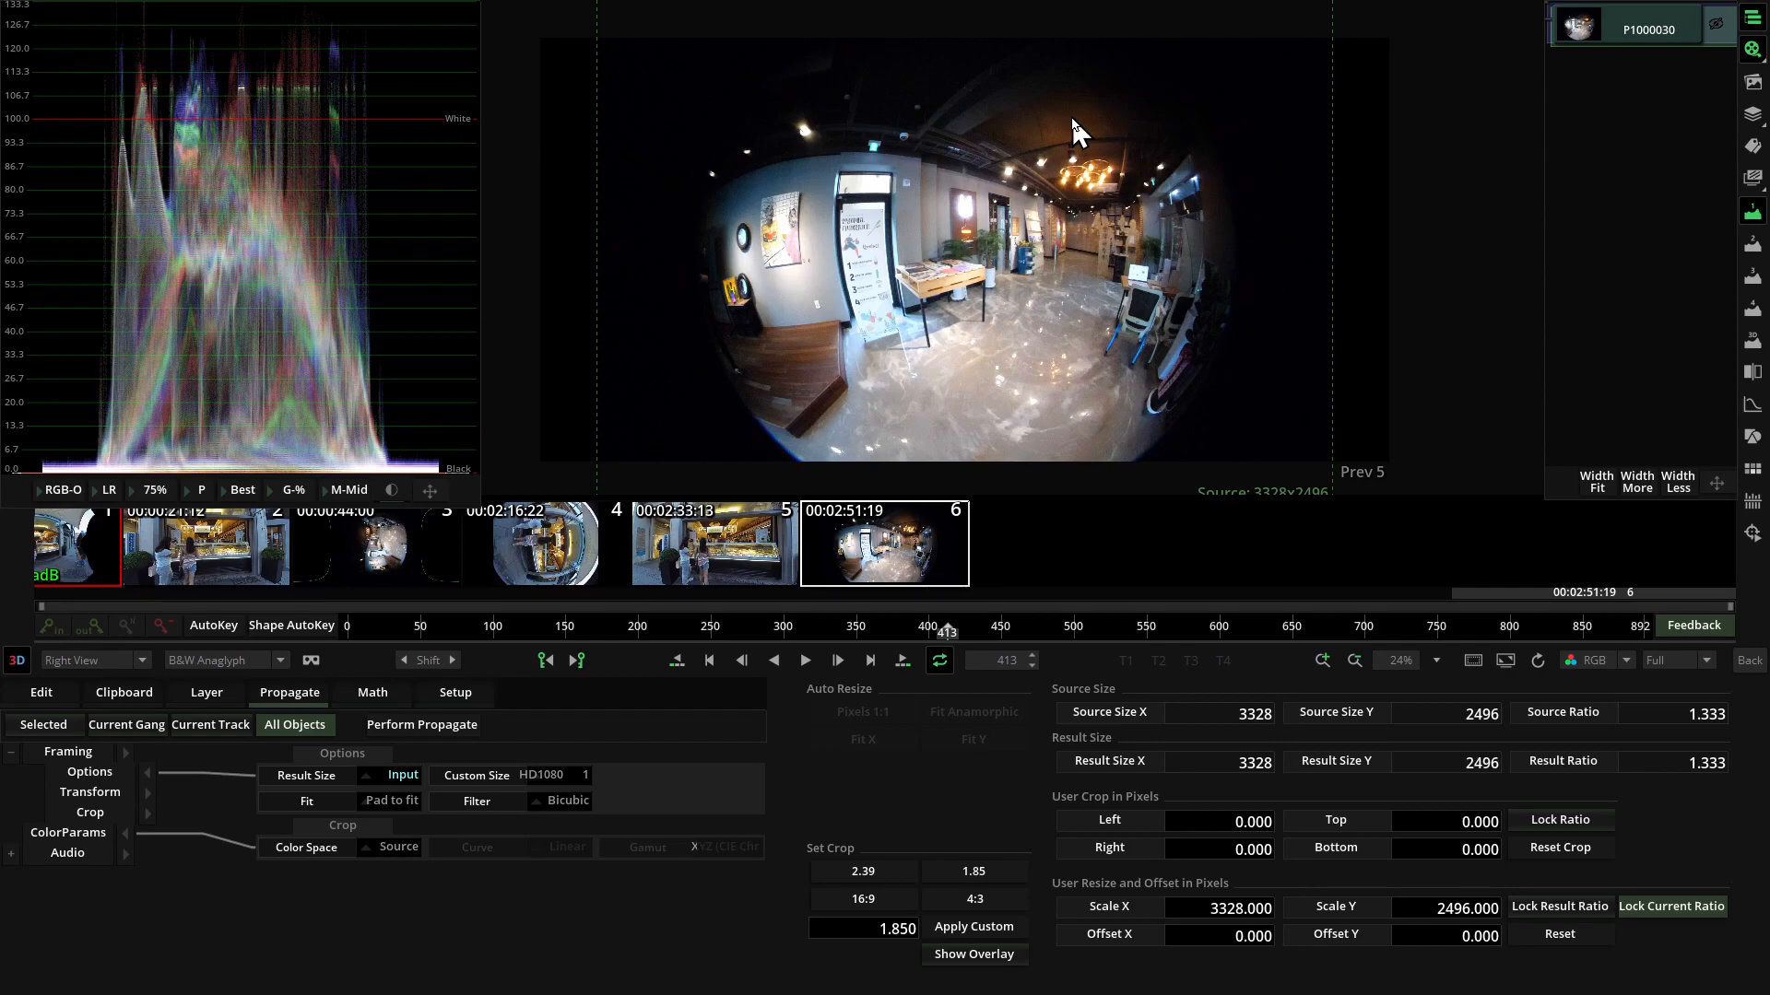
click(1754, 664)
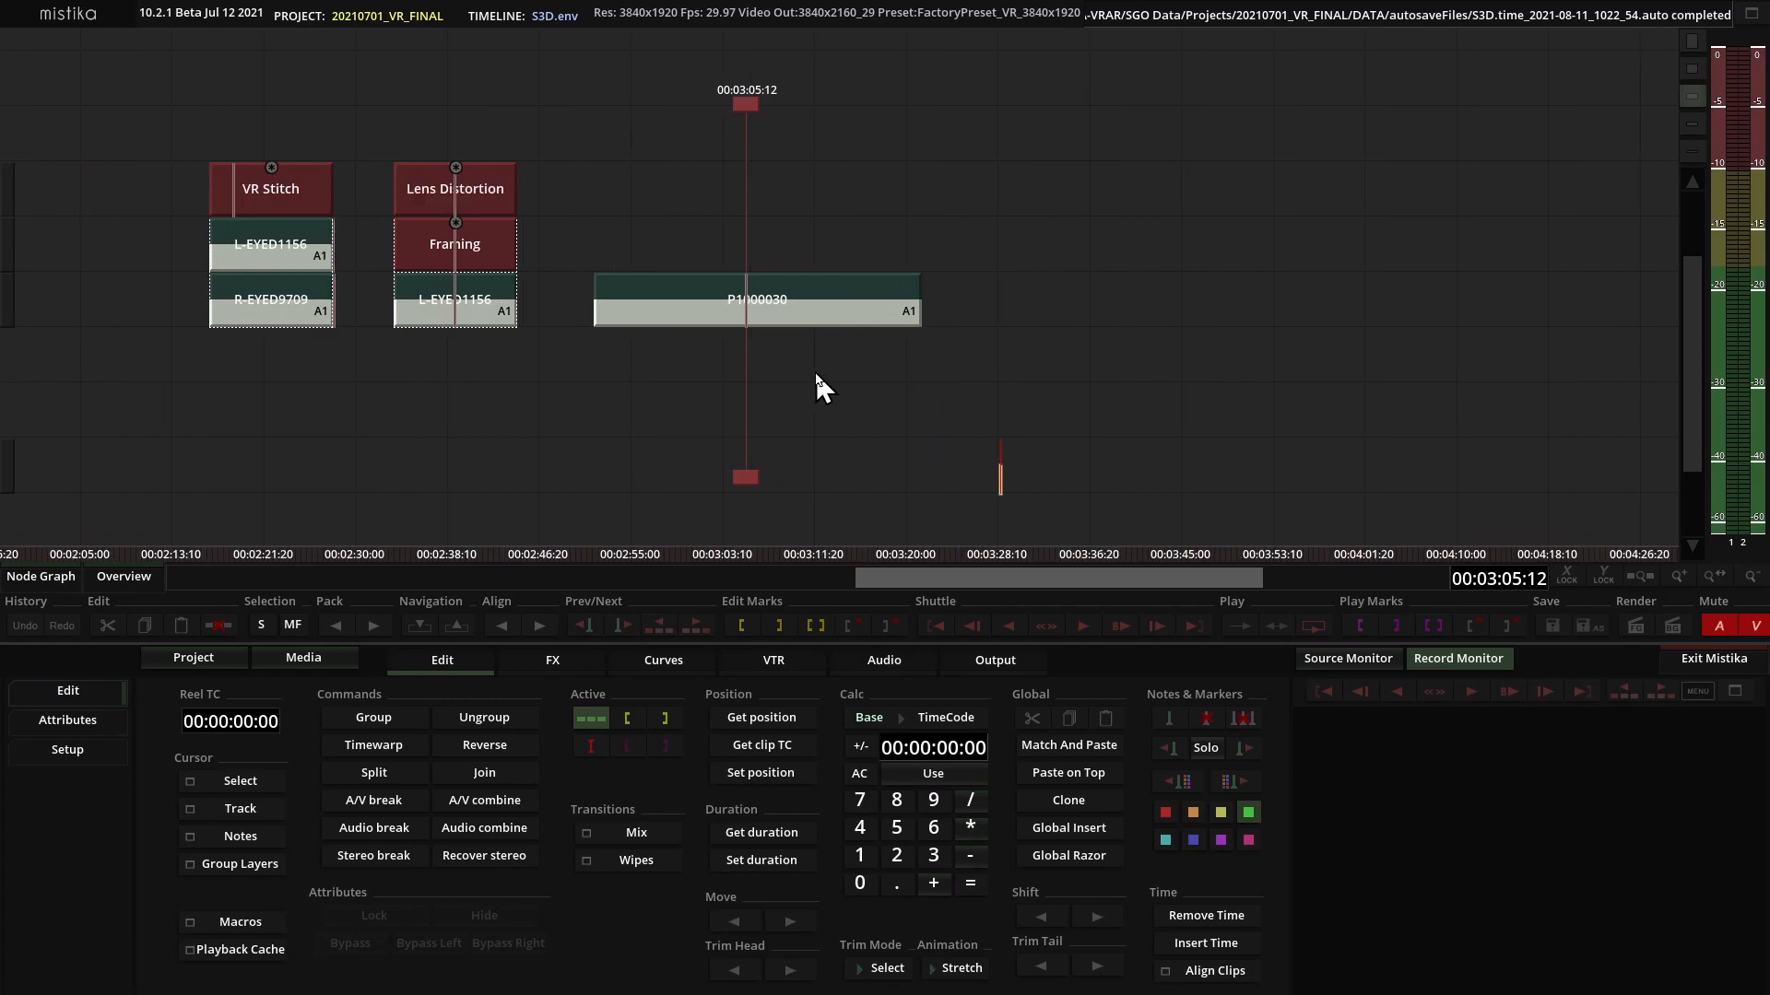
Load the camera preset iZugar_Z2XL180_2880x2160.grp from the Media Manager onto the timeline above the P1000030 clip.
click(319, 656)
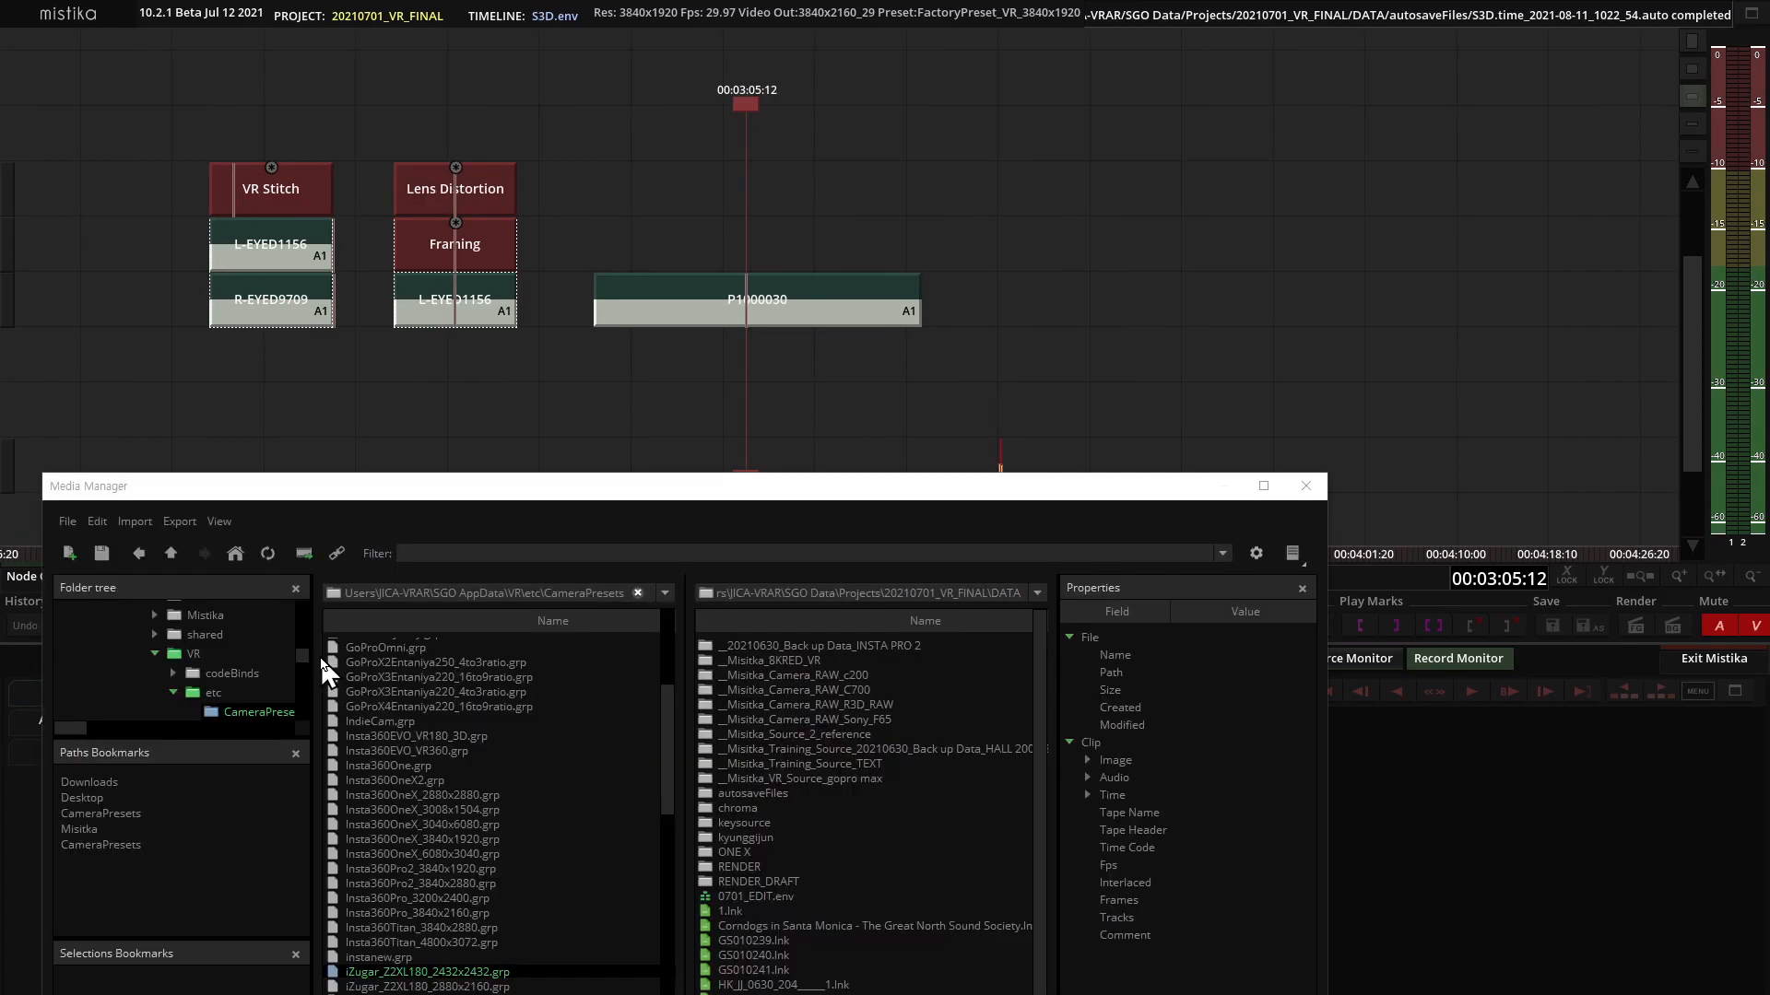
drag(513, 489, 1079, 221)
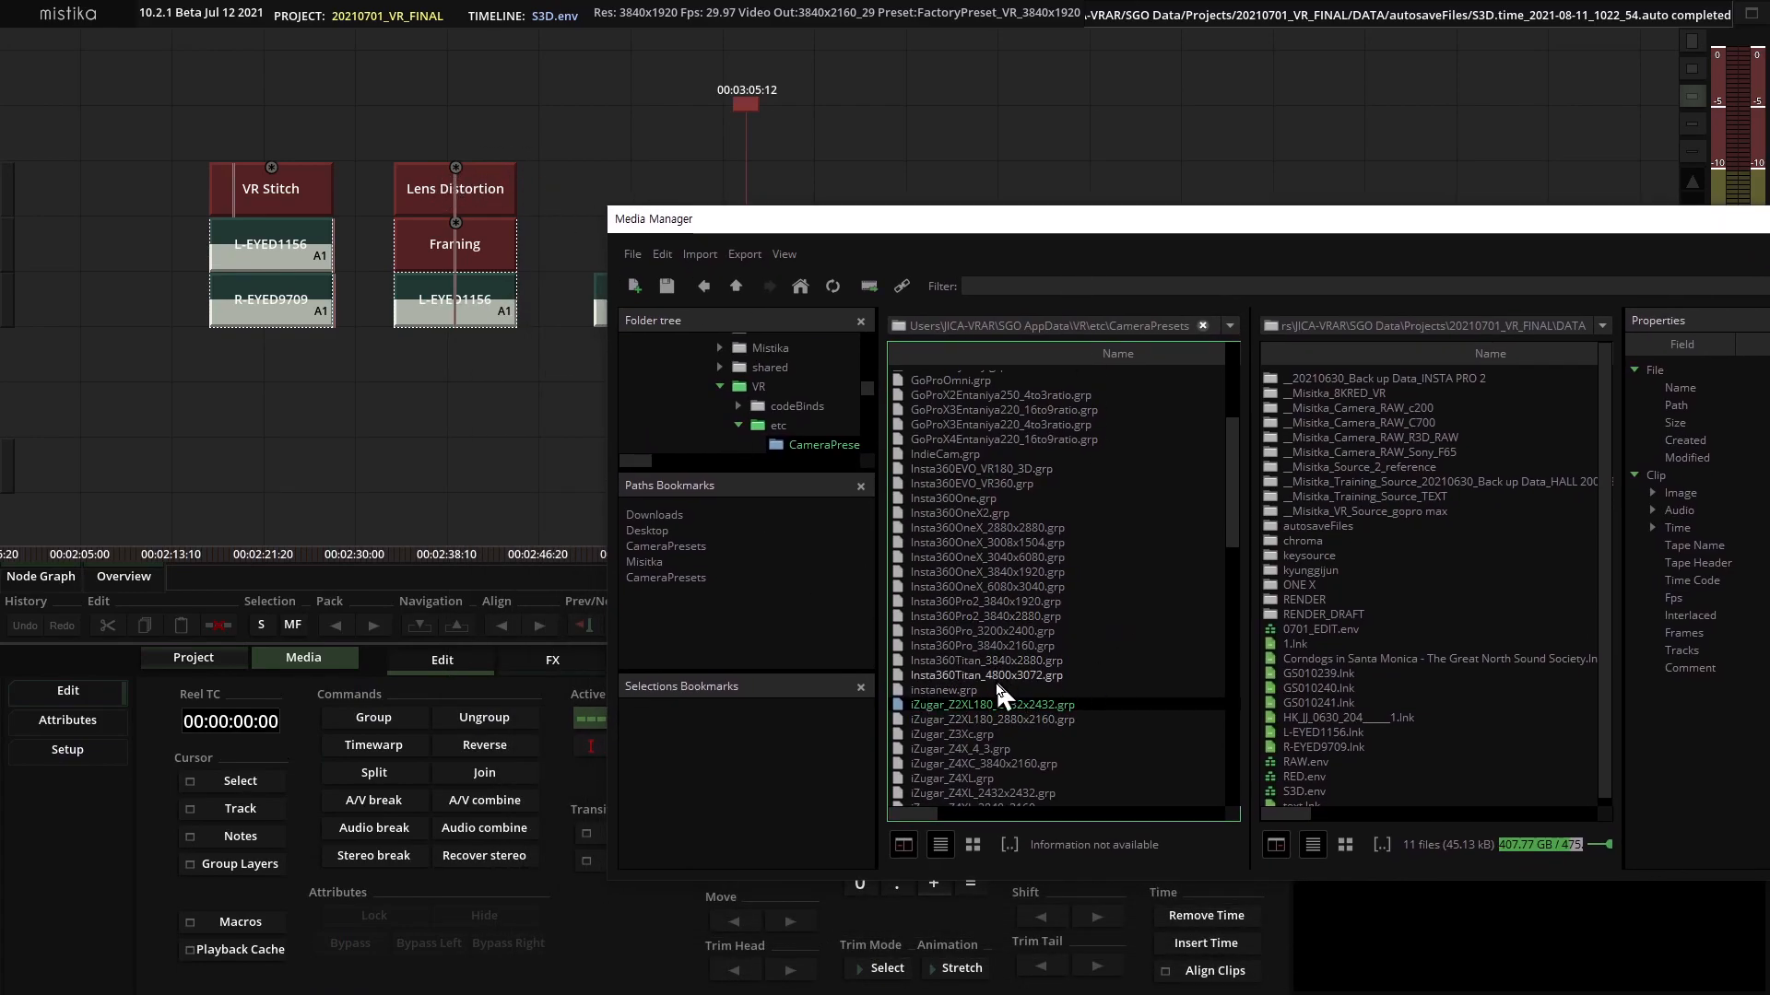
drag(1112, 226, 1353, 150)
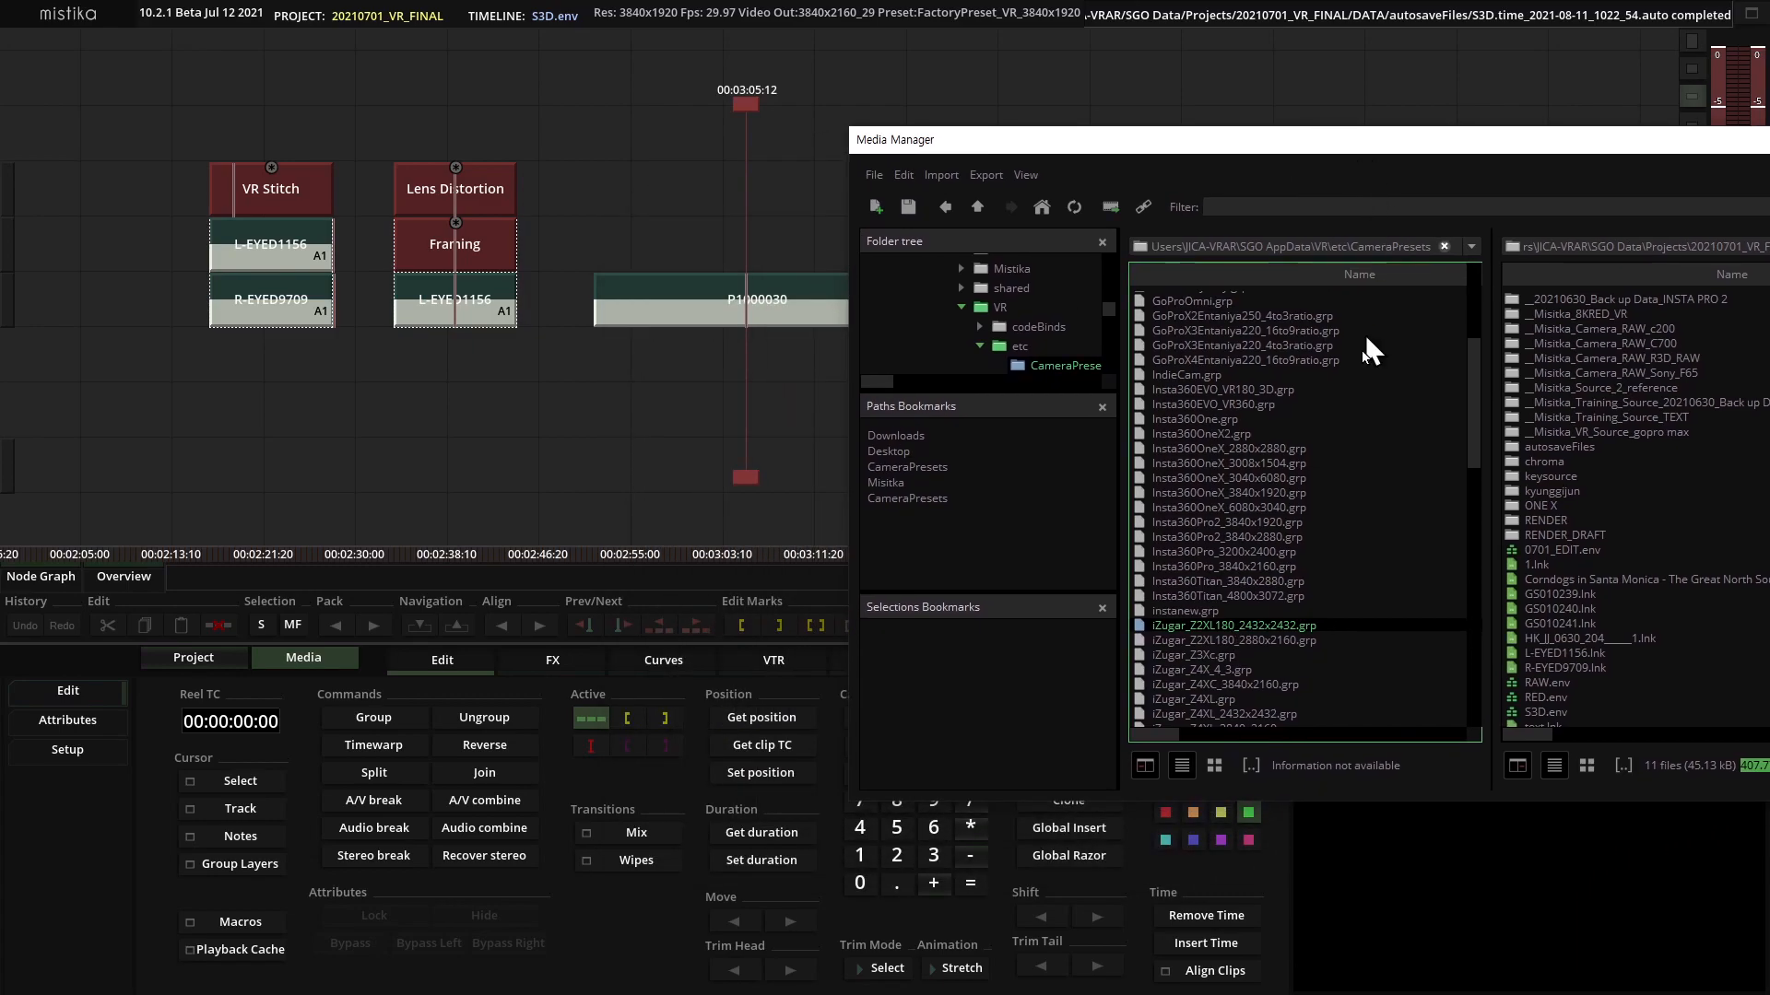
drag(1253, 645, 727, 233)
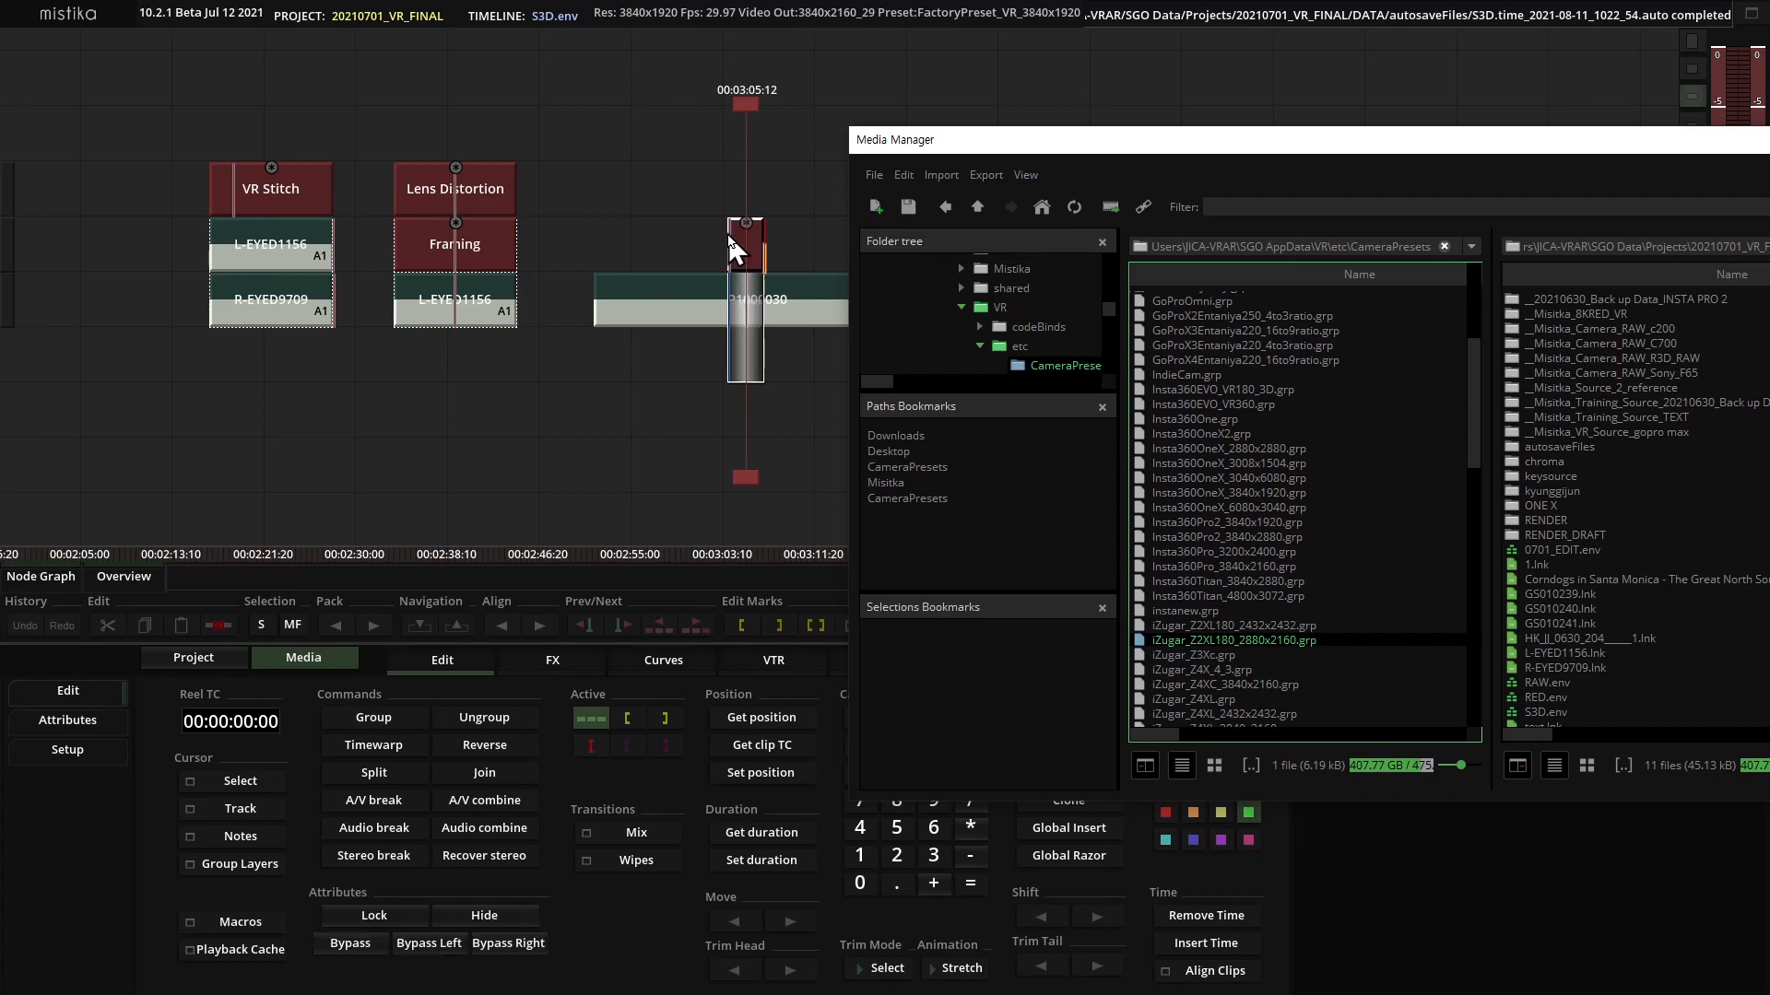
drag(1106, 143, 502, 474)
click(1359, 495)
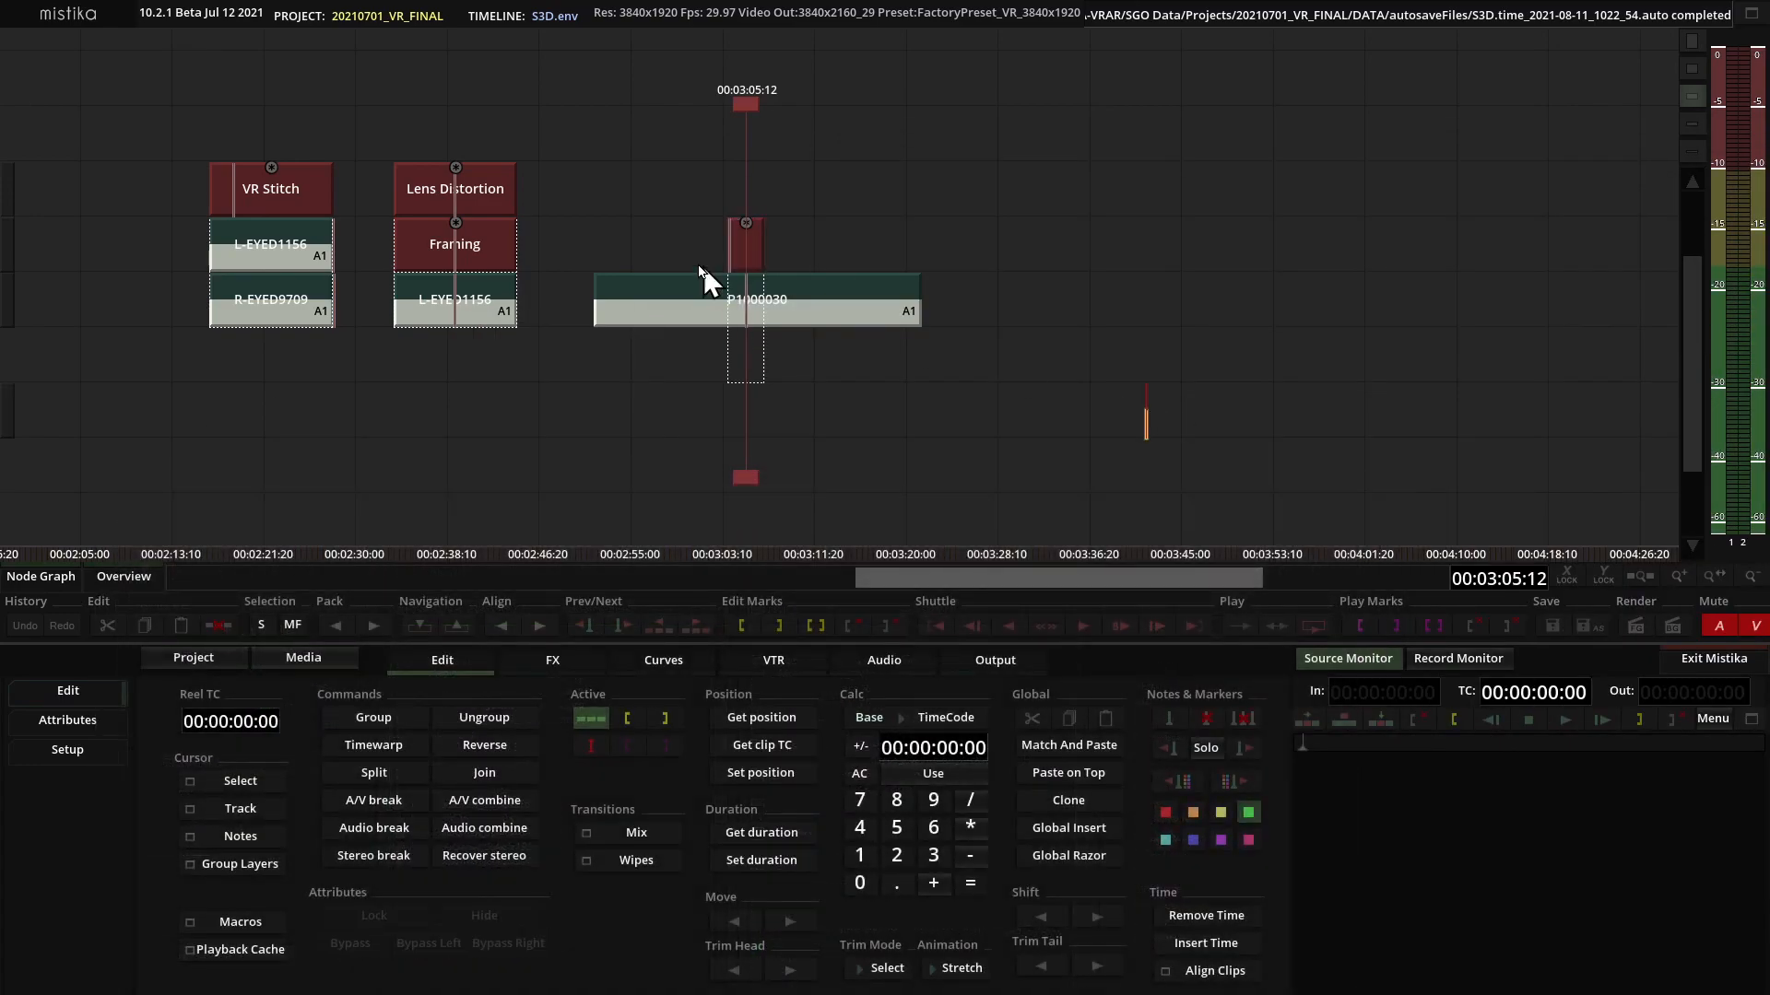
Cut the loaded VR Stitch preset and paste it onto the P1000030 clip so it spans the whole clip.
click(743, 244)
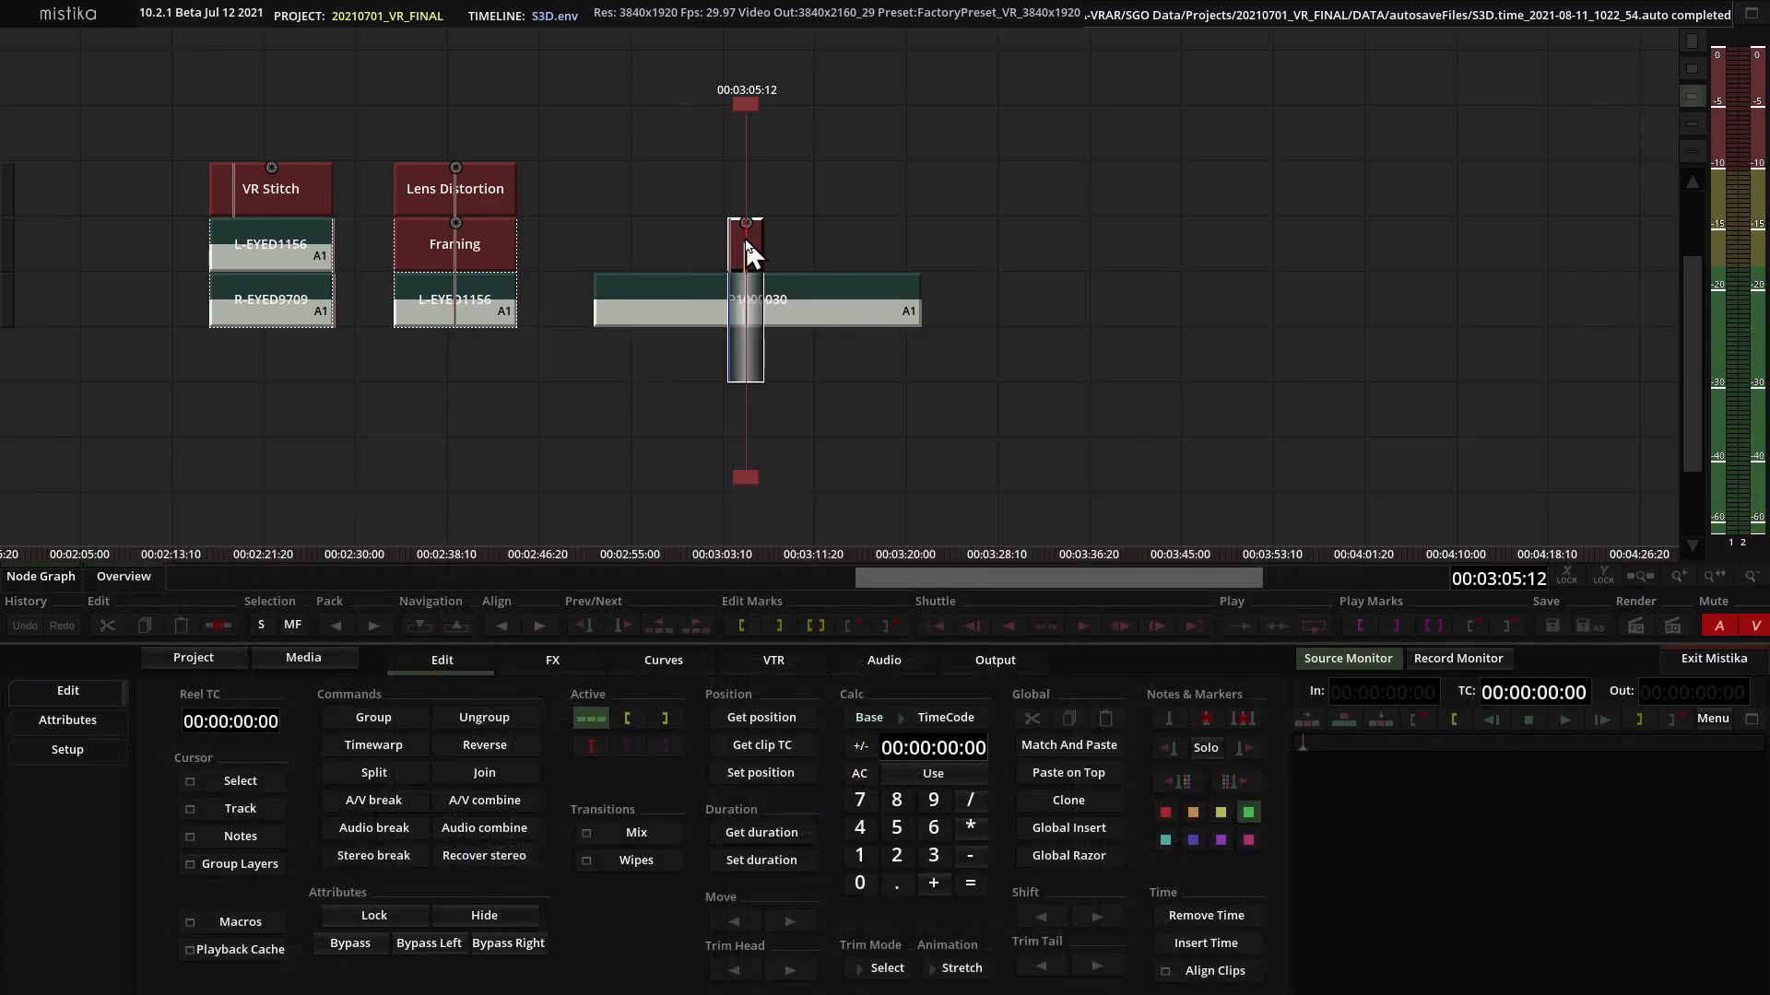
key(ctrl+x)
click(774, 302)
key(ctrl+v)
click(777, 353)
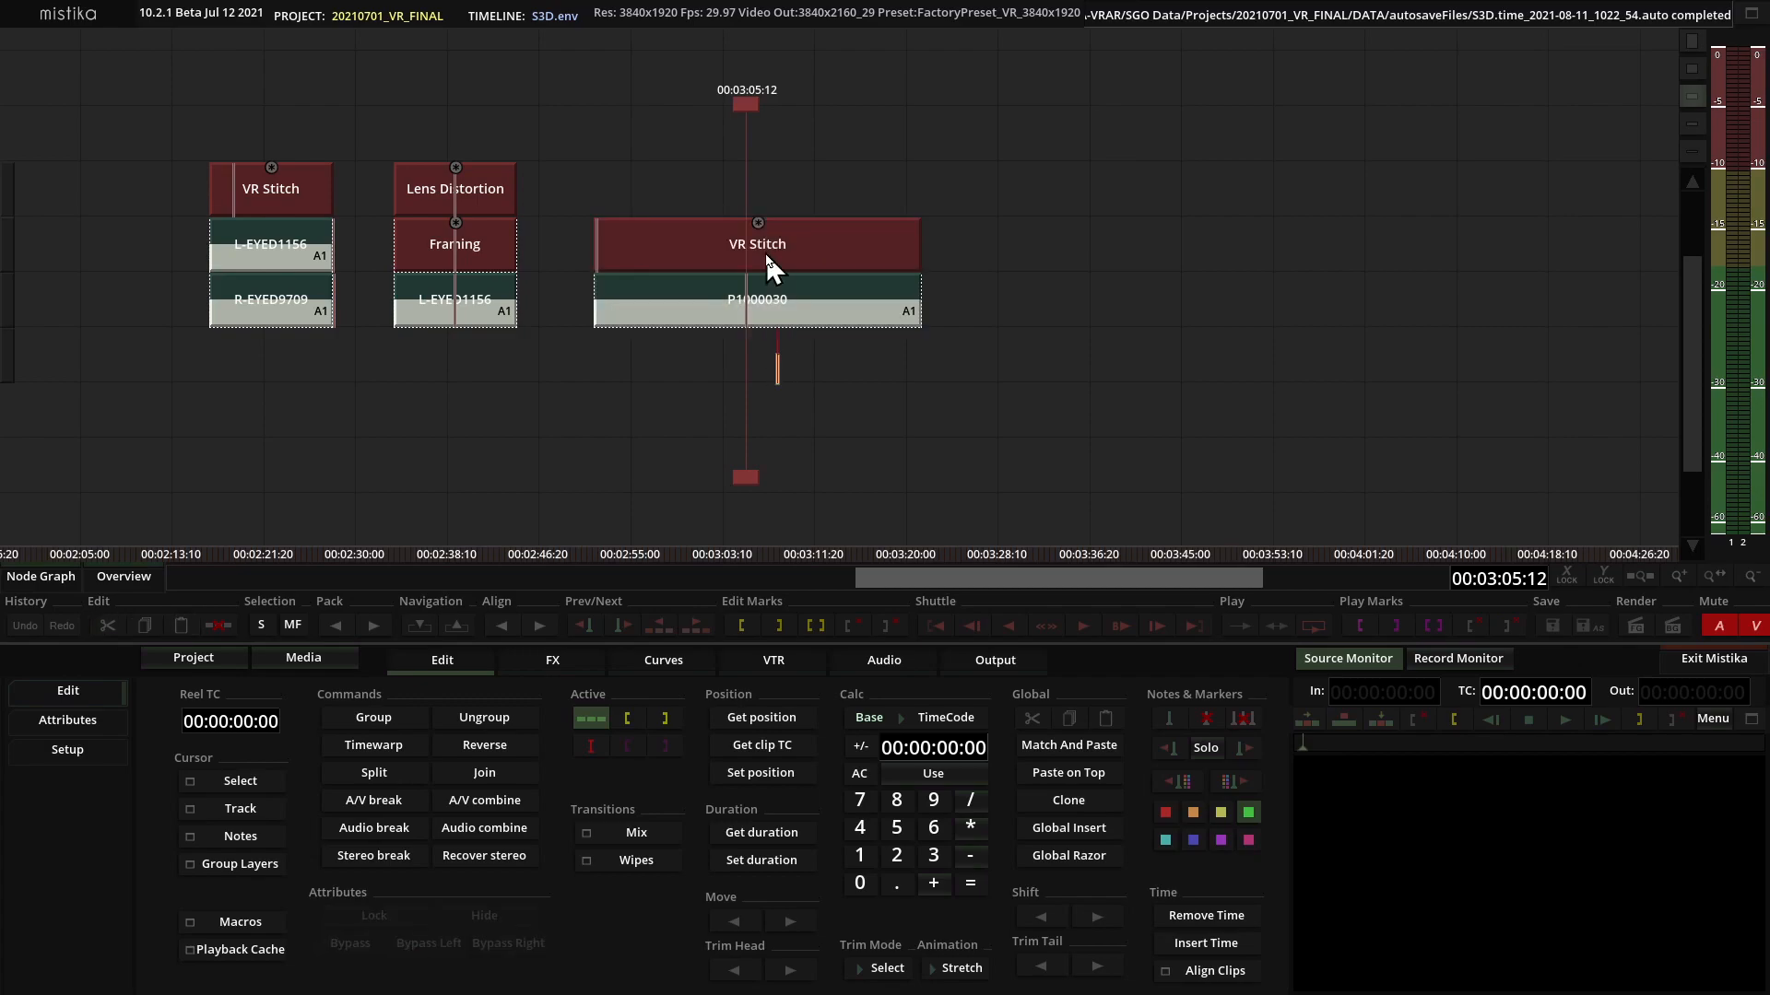
Open the VR Stitch effect on P1000030, turn off stereo 3D display, and check the source clip's Framing parameters.
double_click(766, 257)
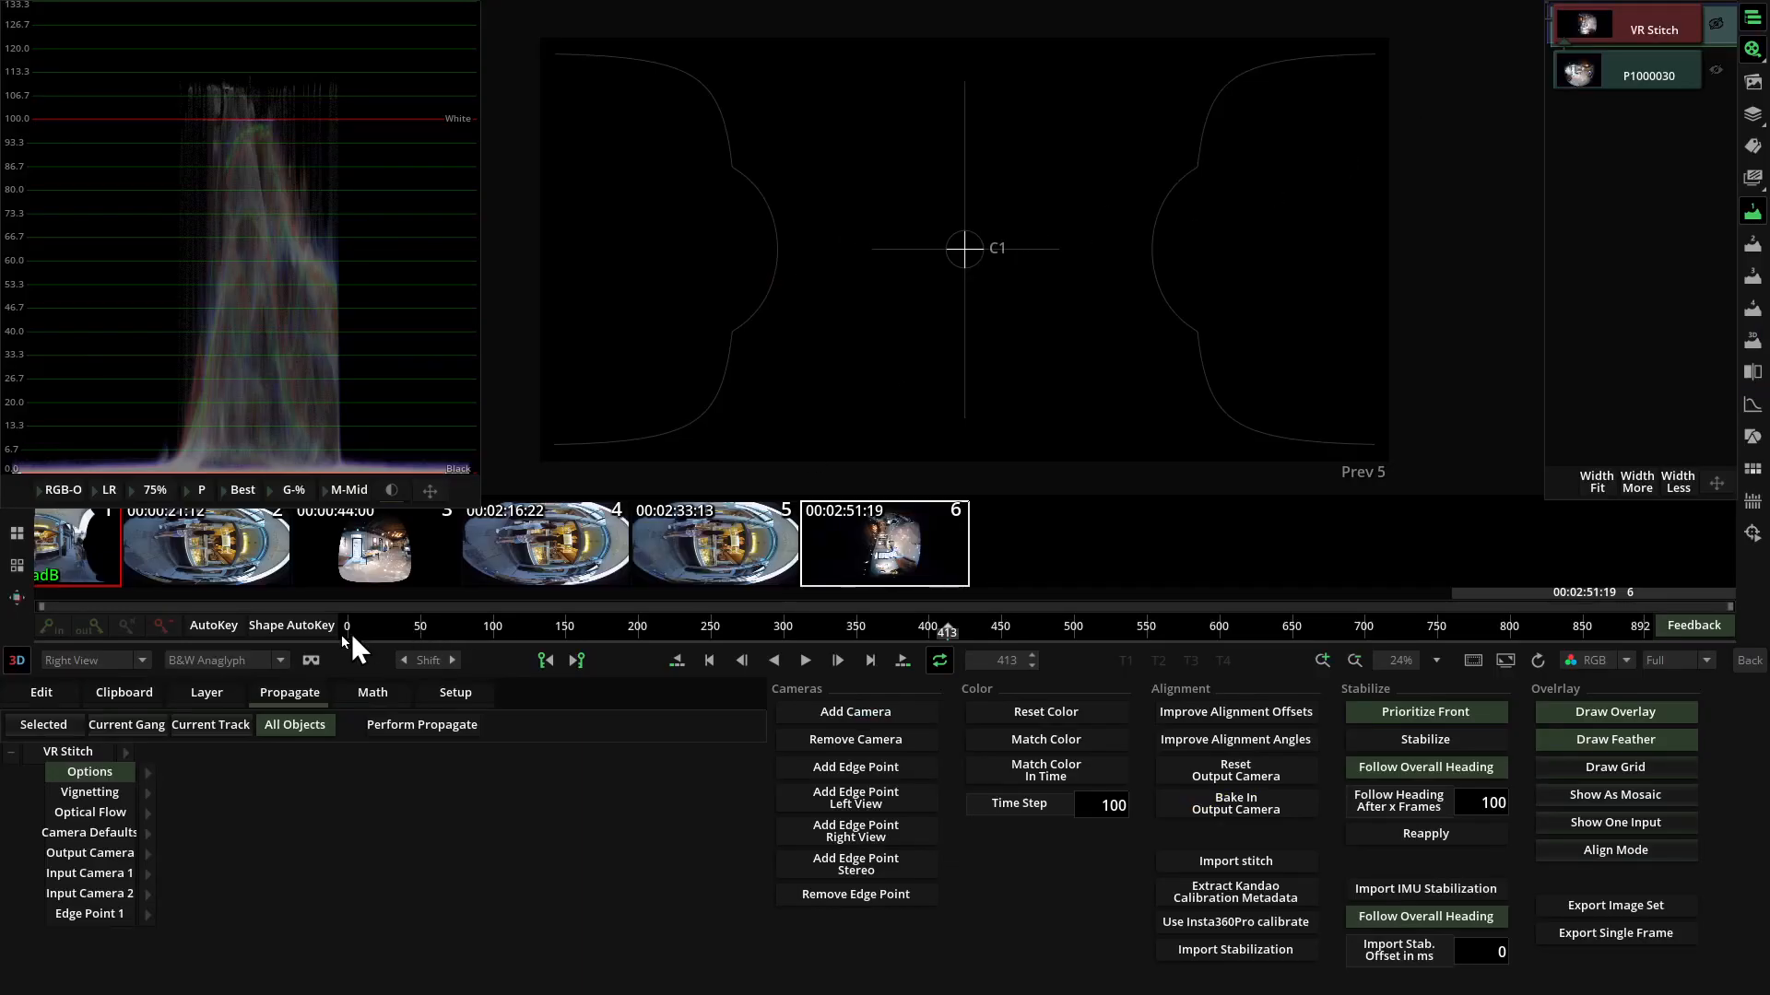
click(15, 660)
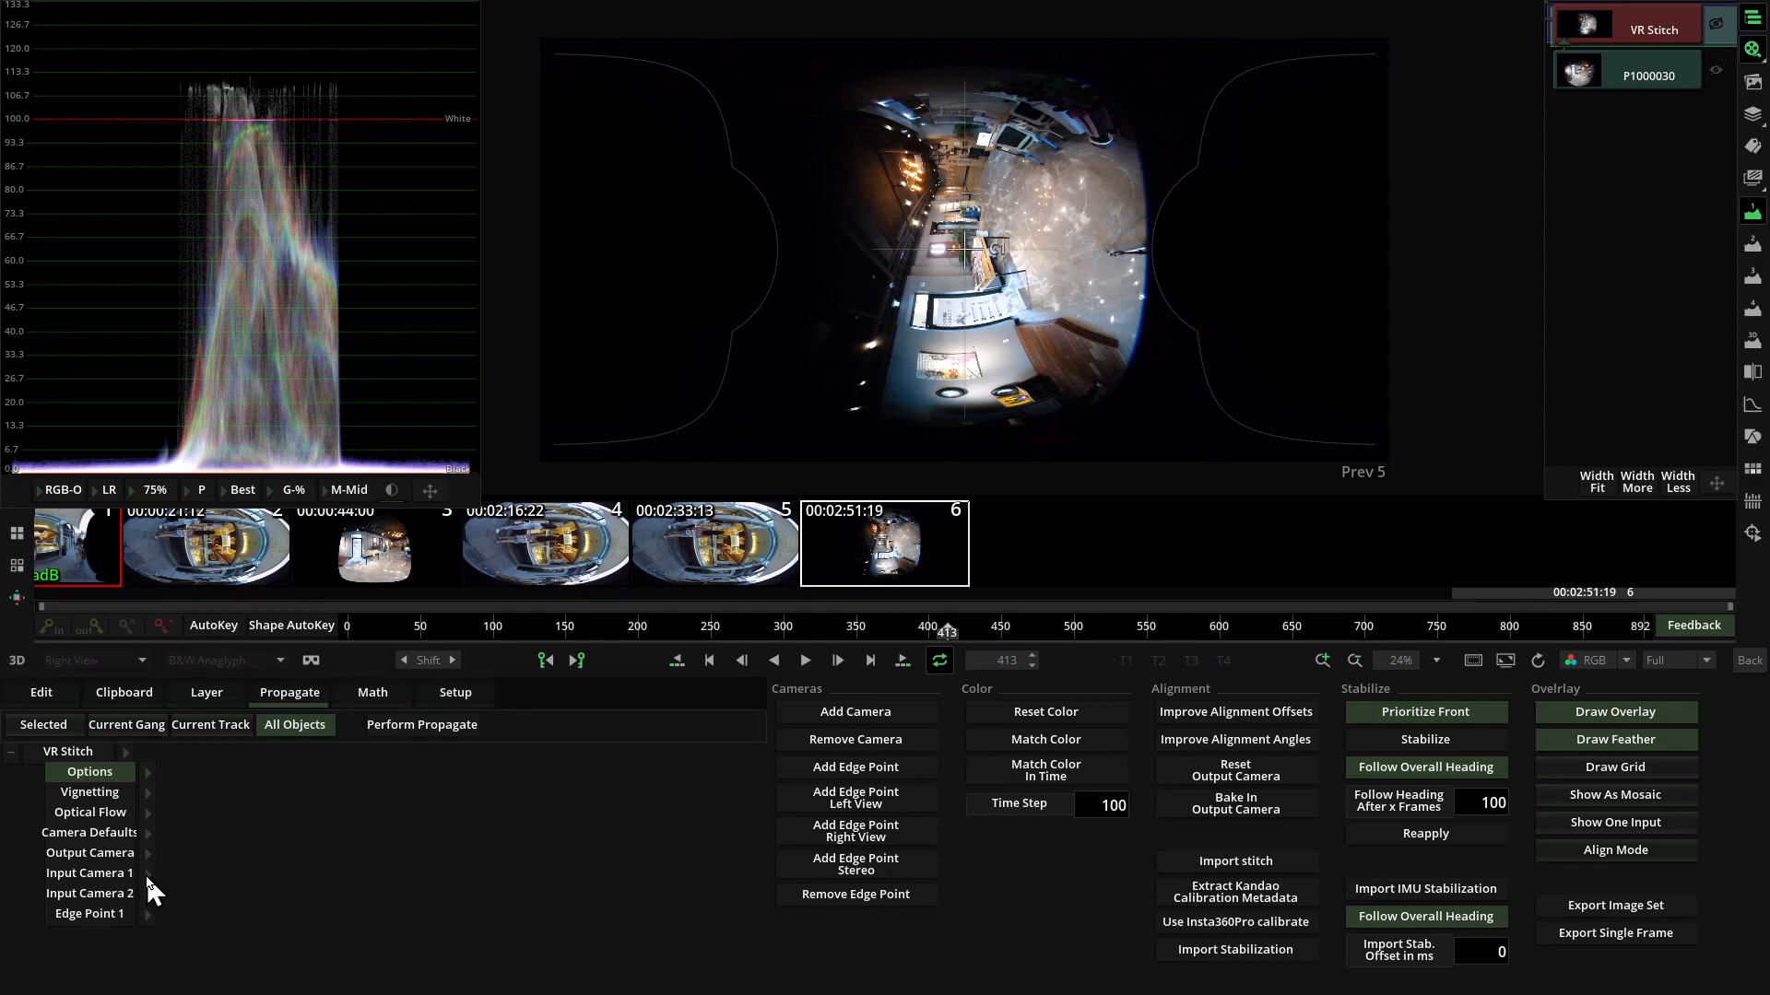
click(1664, 73)
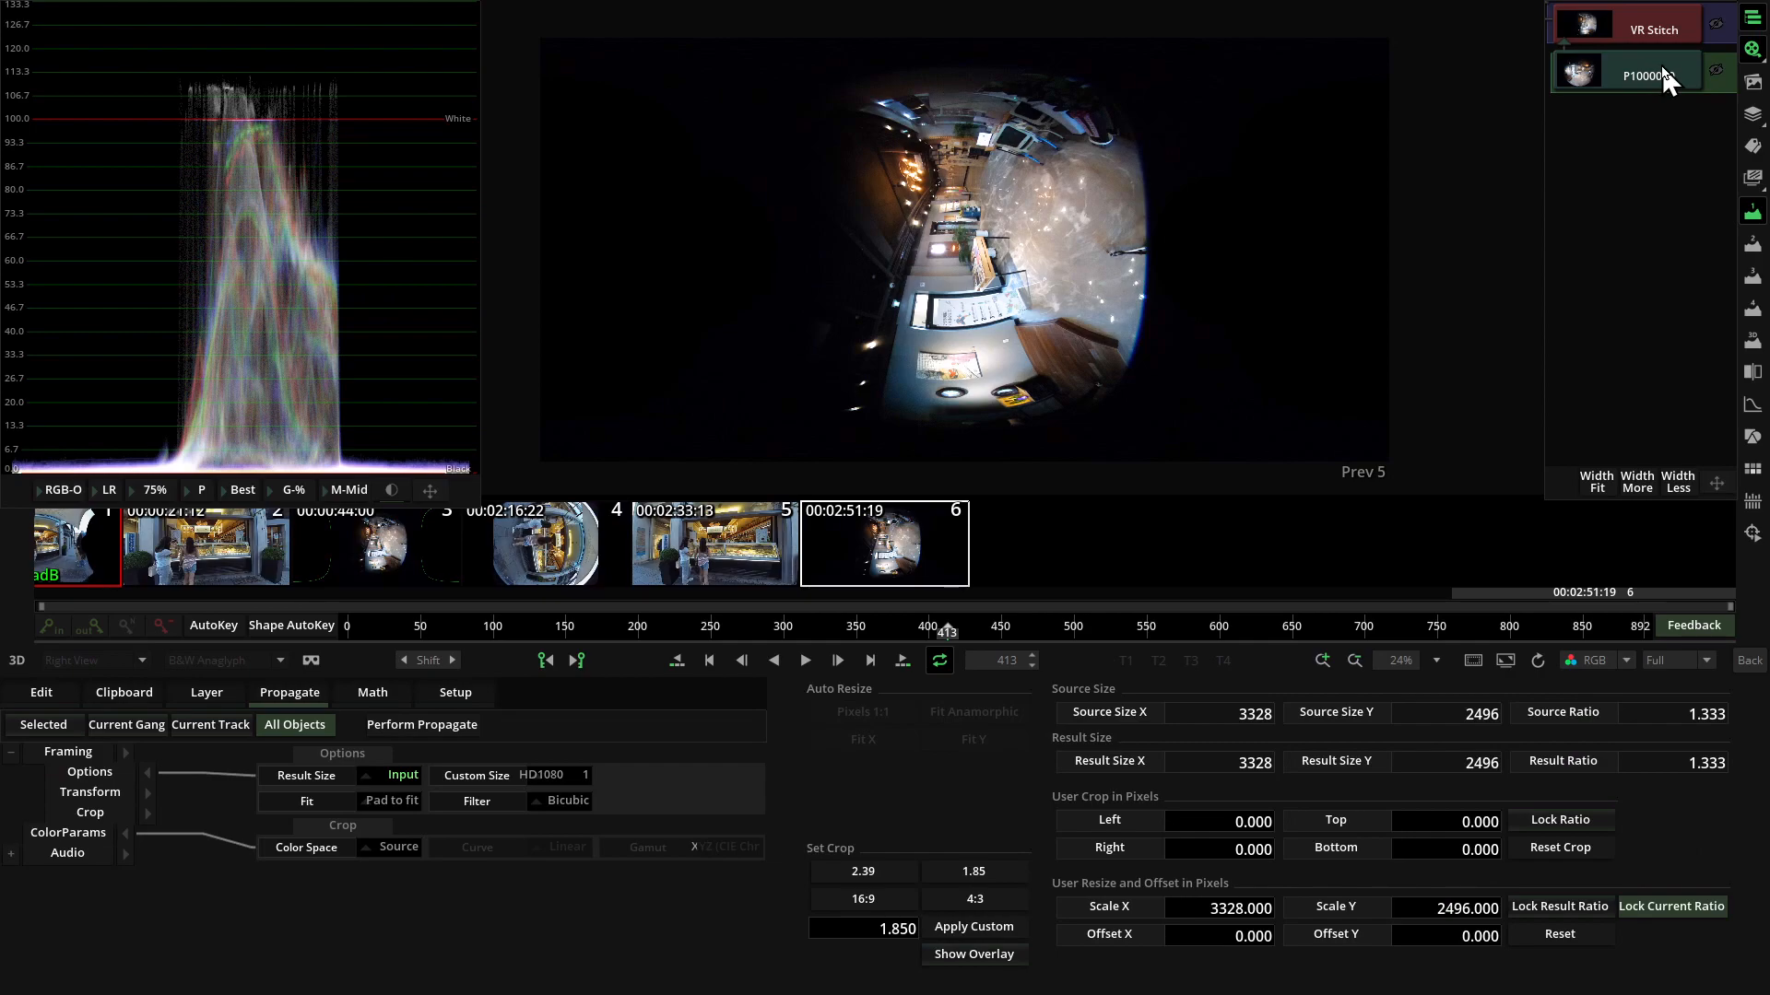
click(86, 792)
click(1619, 39)
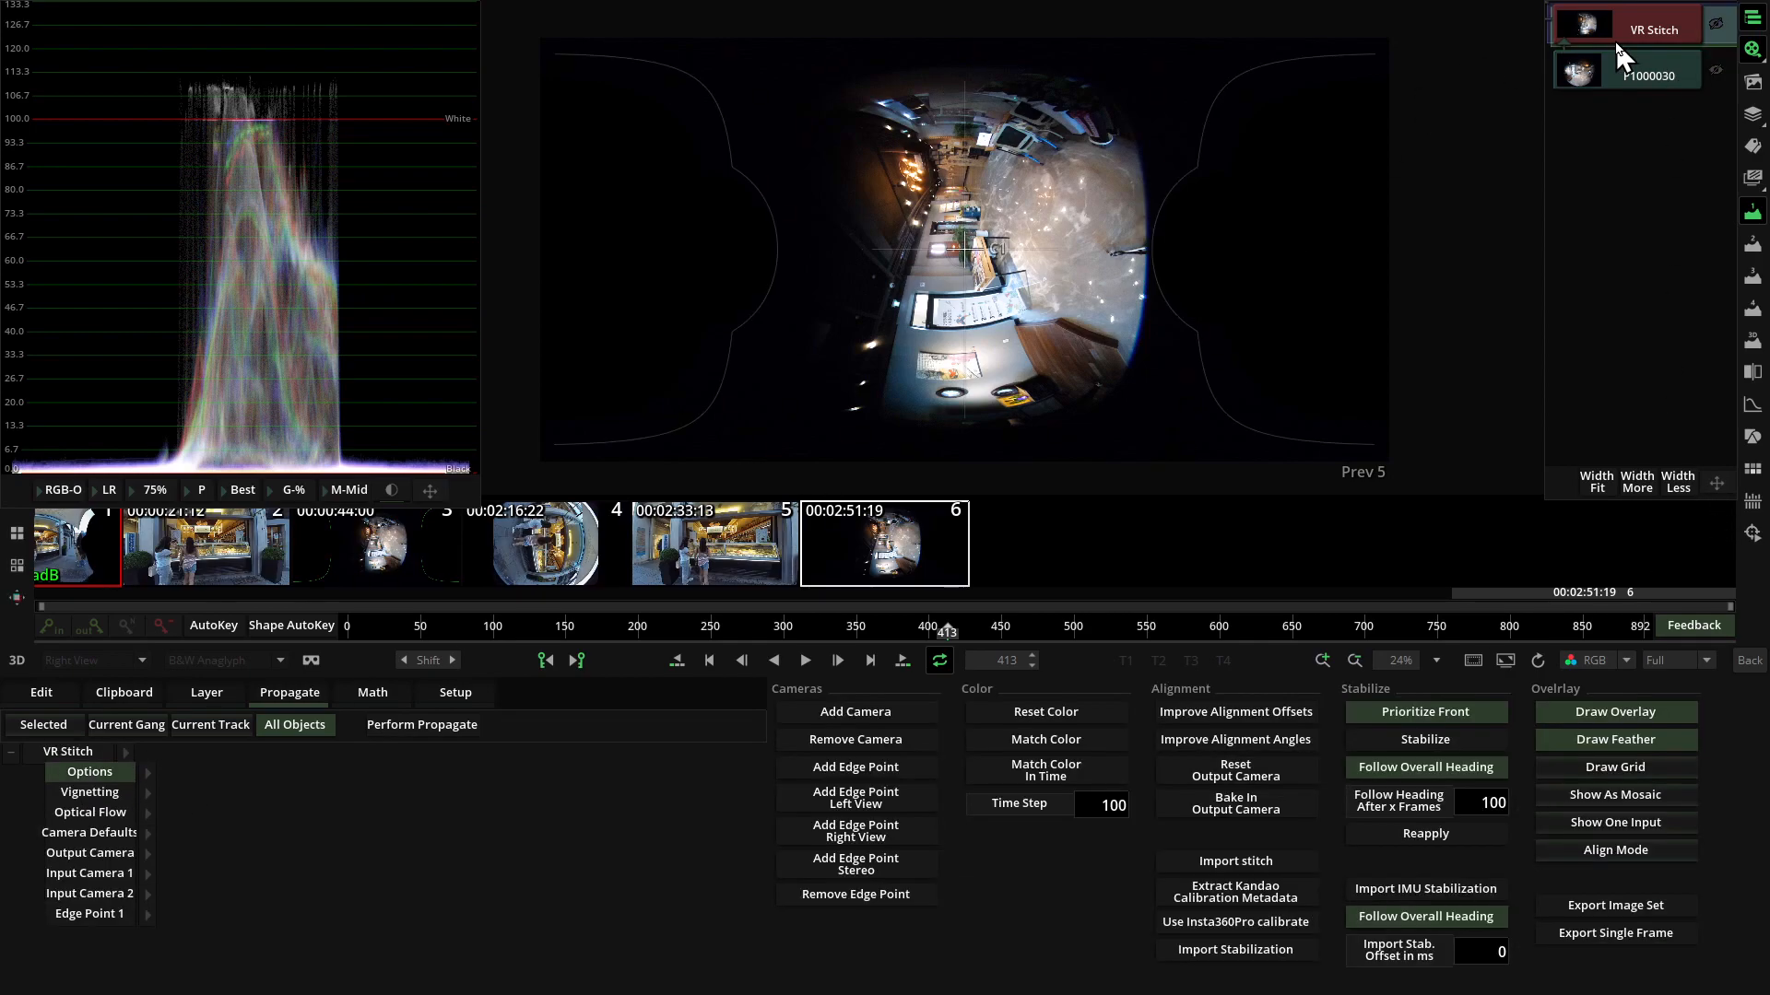
Set the Roll of Input Camera 1 to 0 so the interior image stands upright.
click(146, 873)
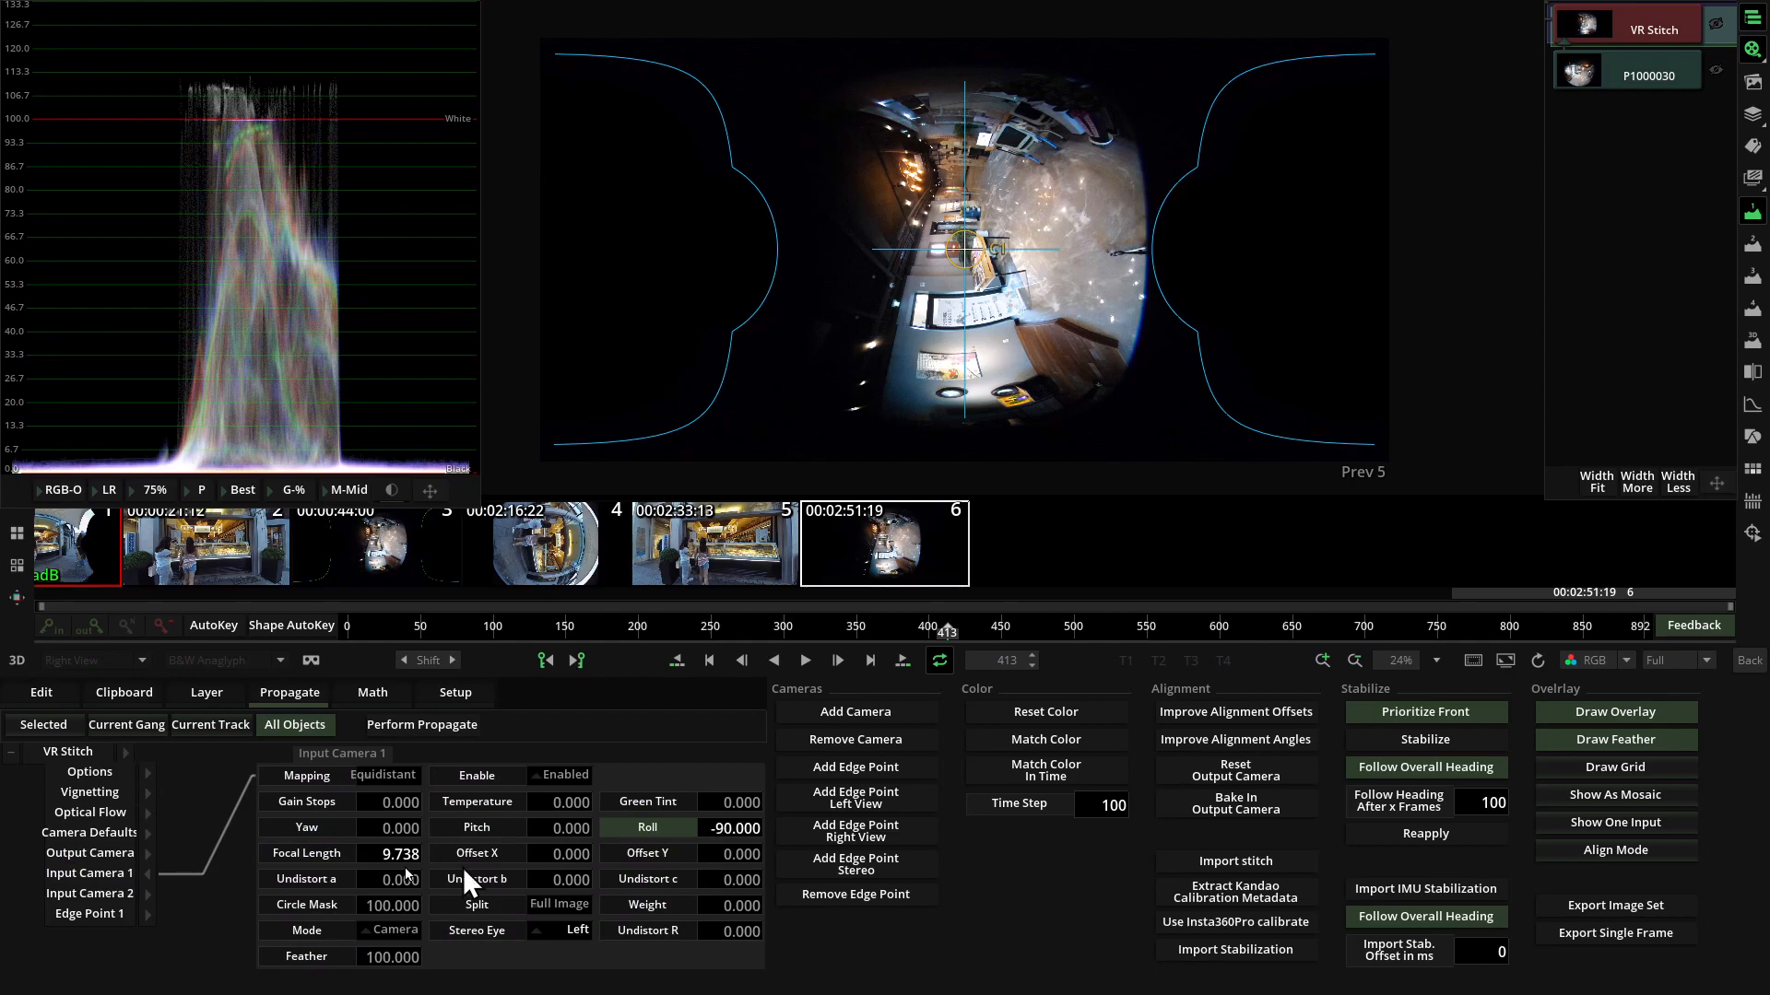
click(726, 825)
text(0)
key(Return)
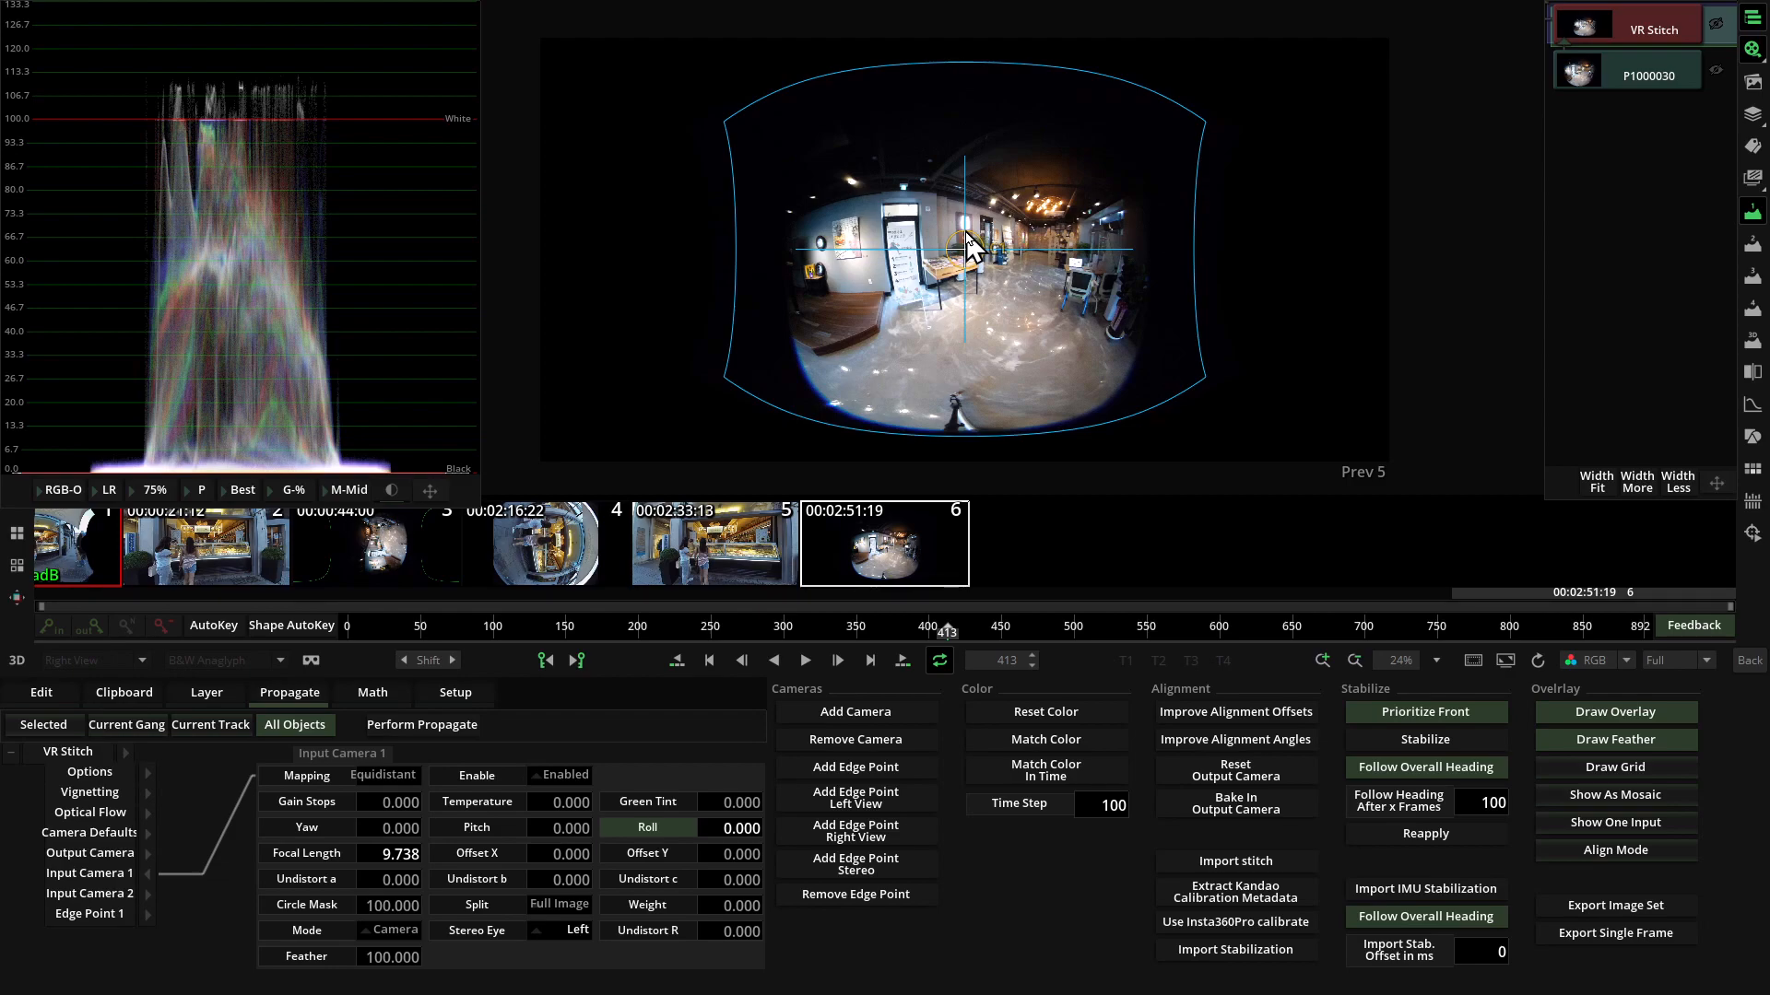
Set the Focal Length of Input Camera 1 to 6.738 and adjust the image orientation to level the horizon.
drag(398, 864, 366, 840)
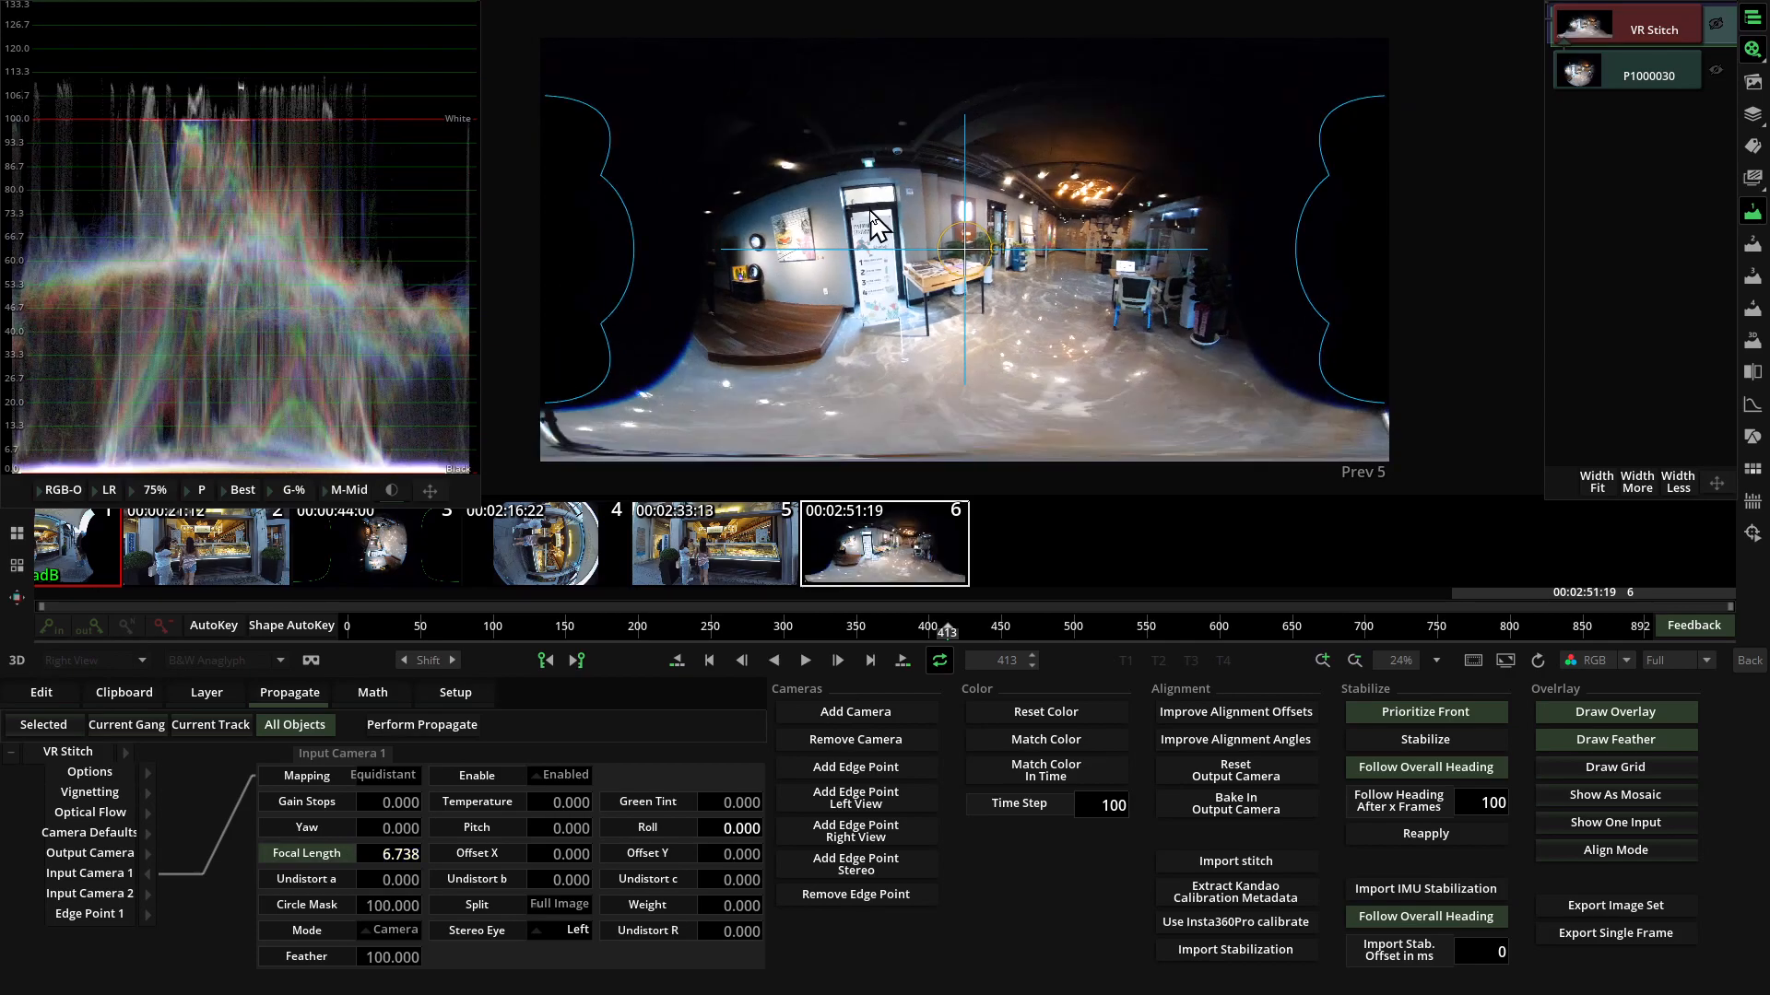
drag(869, 190, 870, 181)
drag(985, 197, 987, 205)
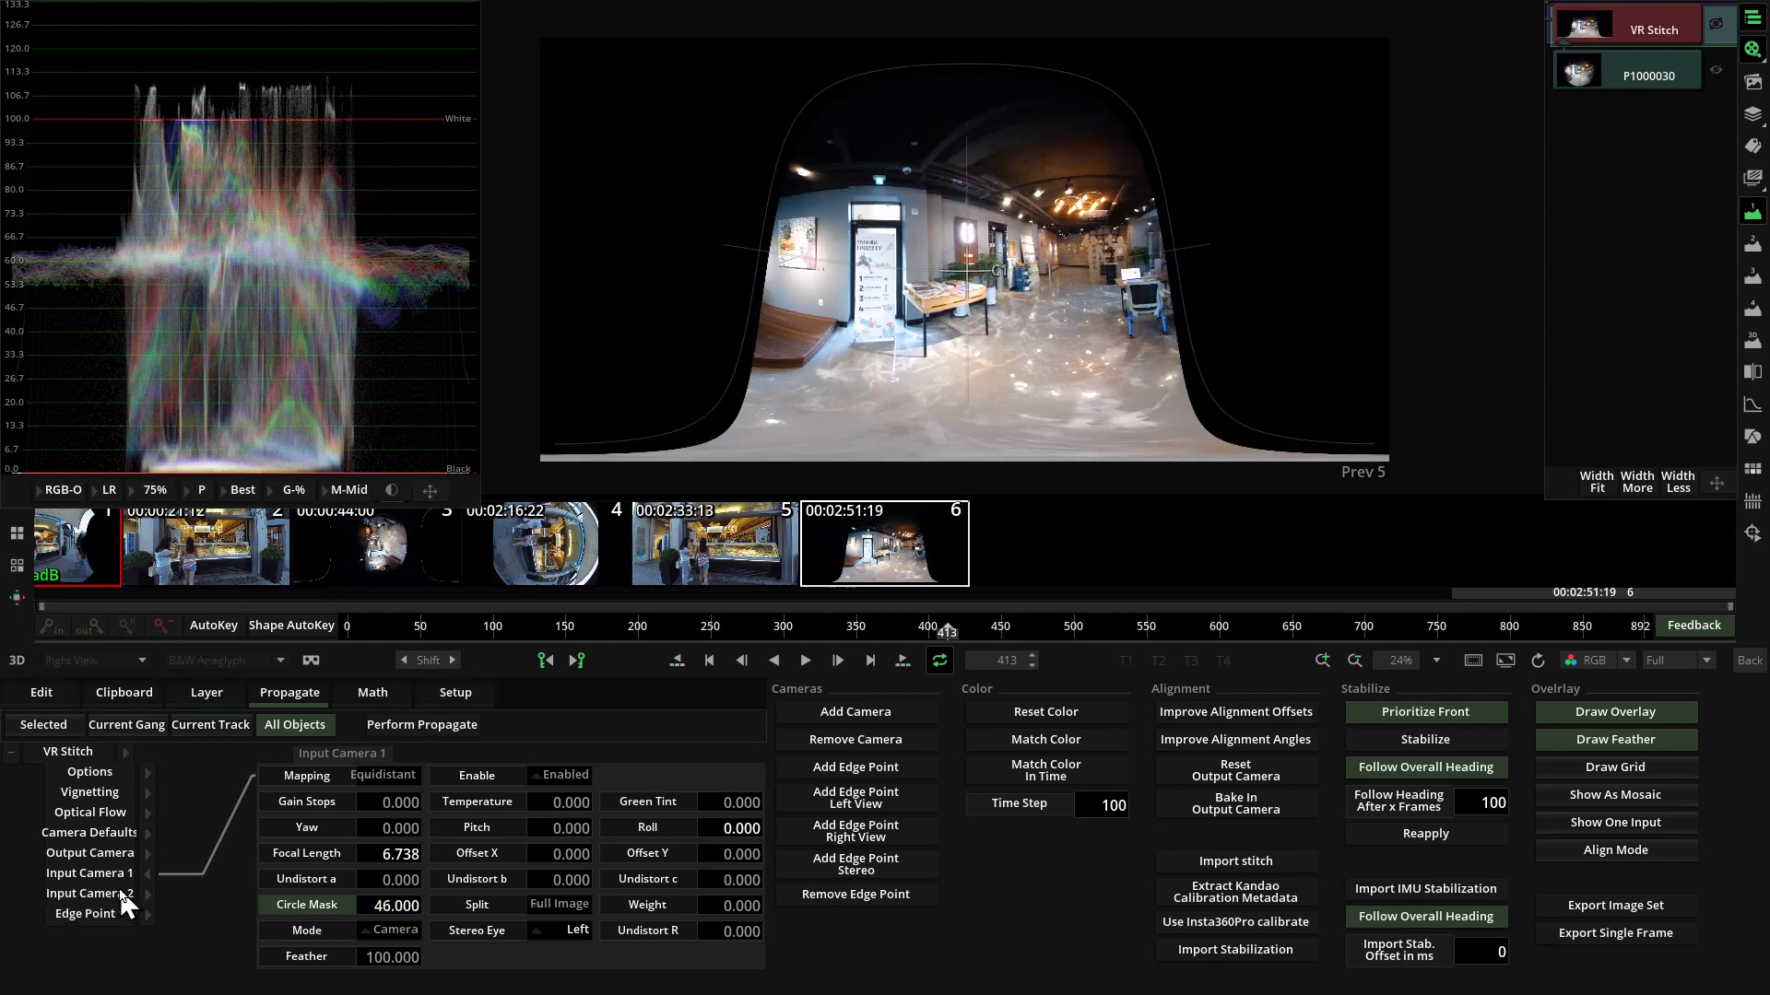
Undo a trial Circle Mask on Input Camera 1 and set the Circle Mask in Camera Defaults to 40.357.
drag(393, 899, 338, 903)
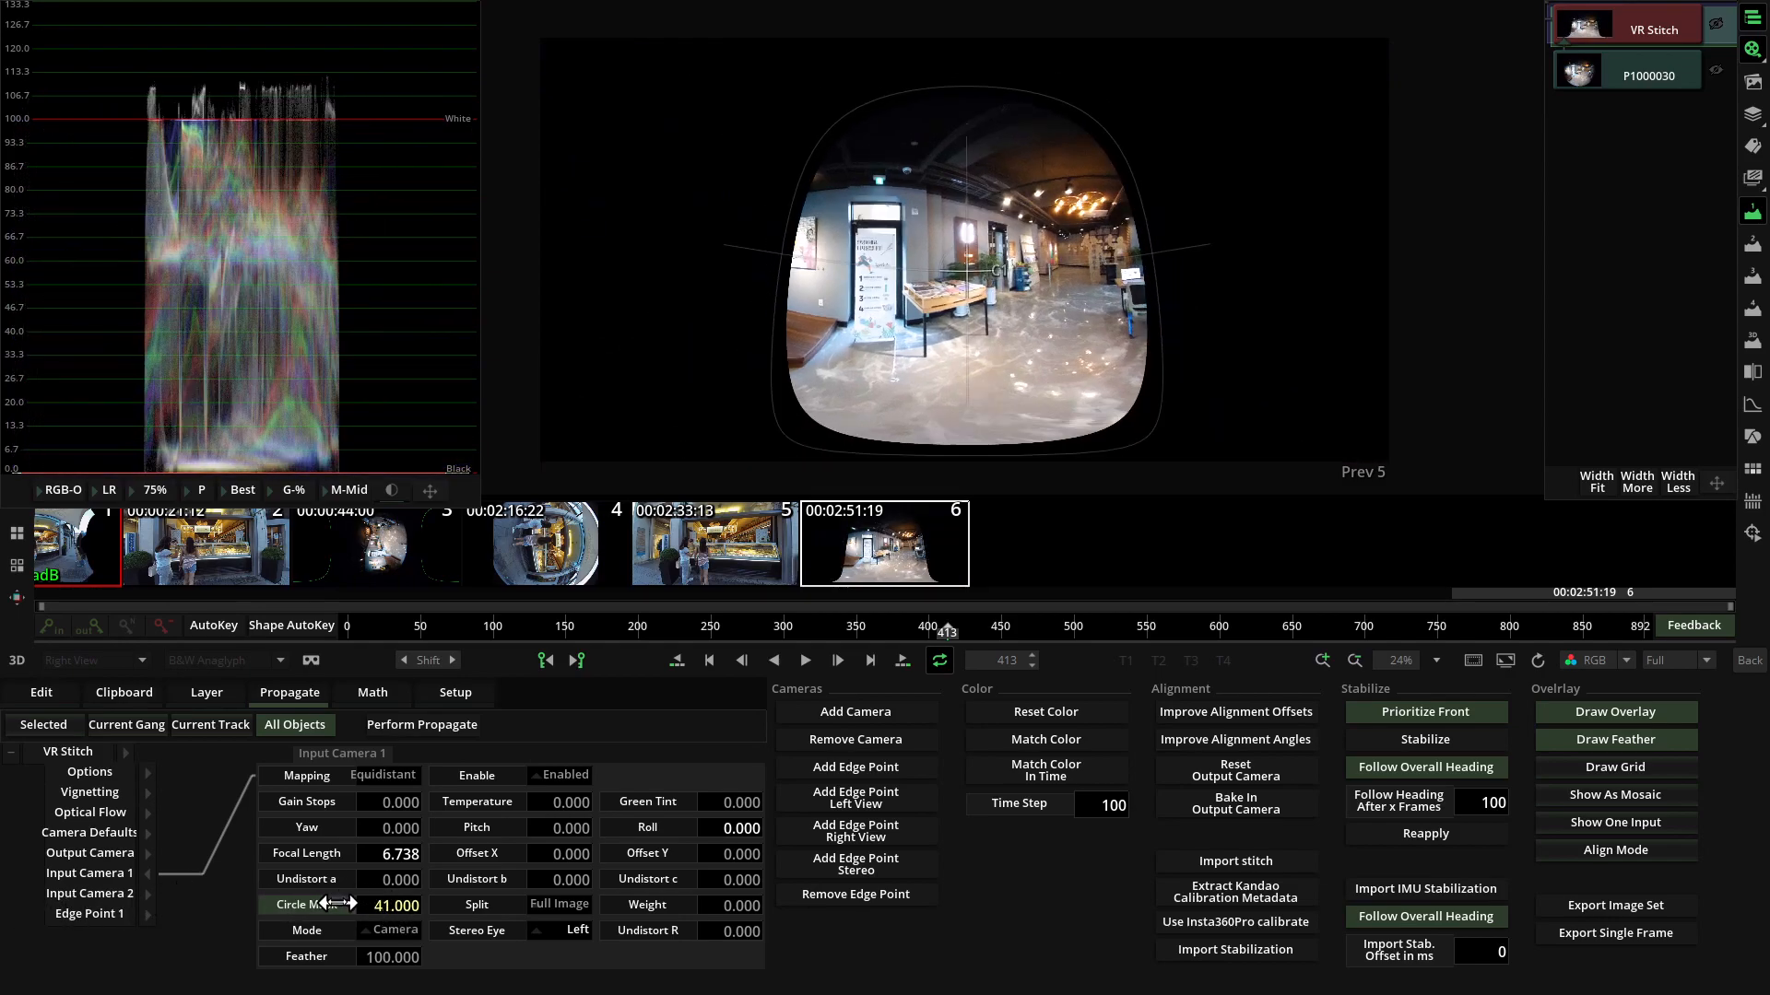
key(ctrl+z)
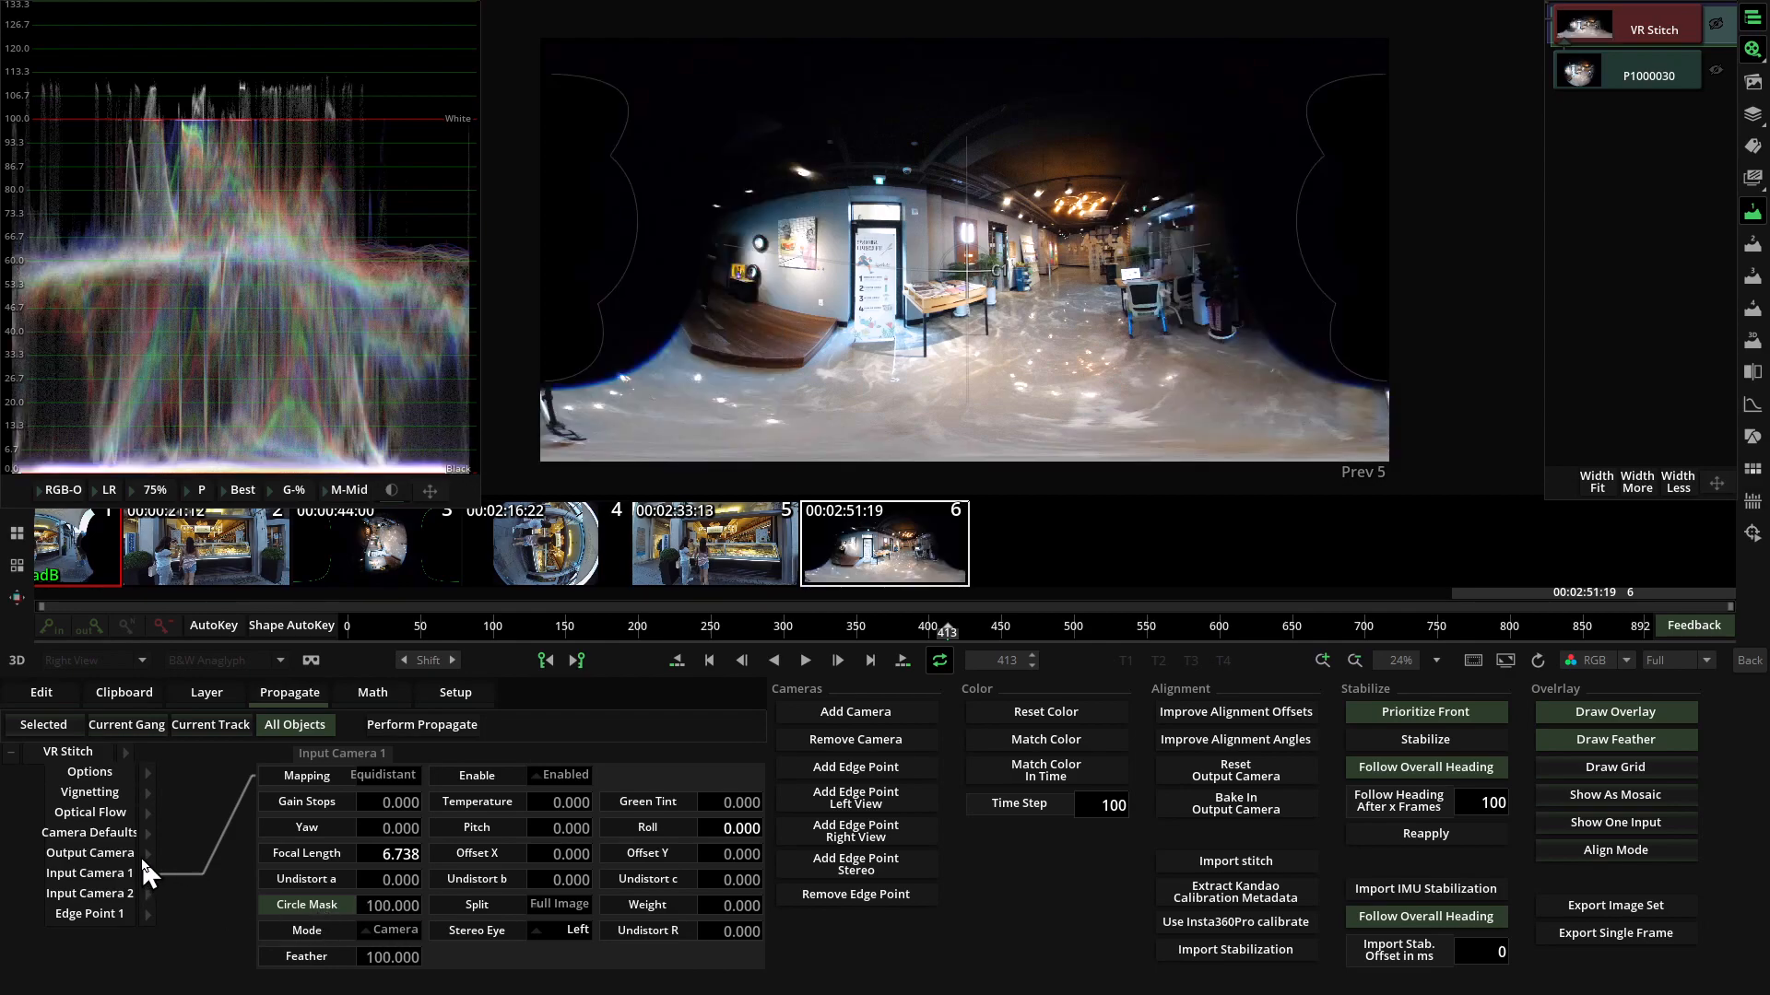
click(147, 825)
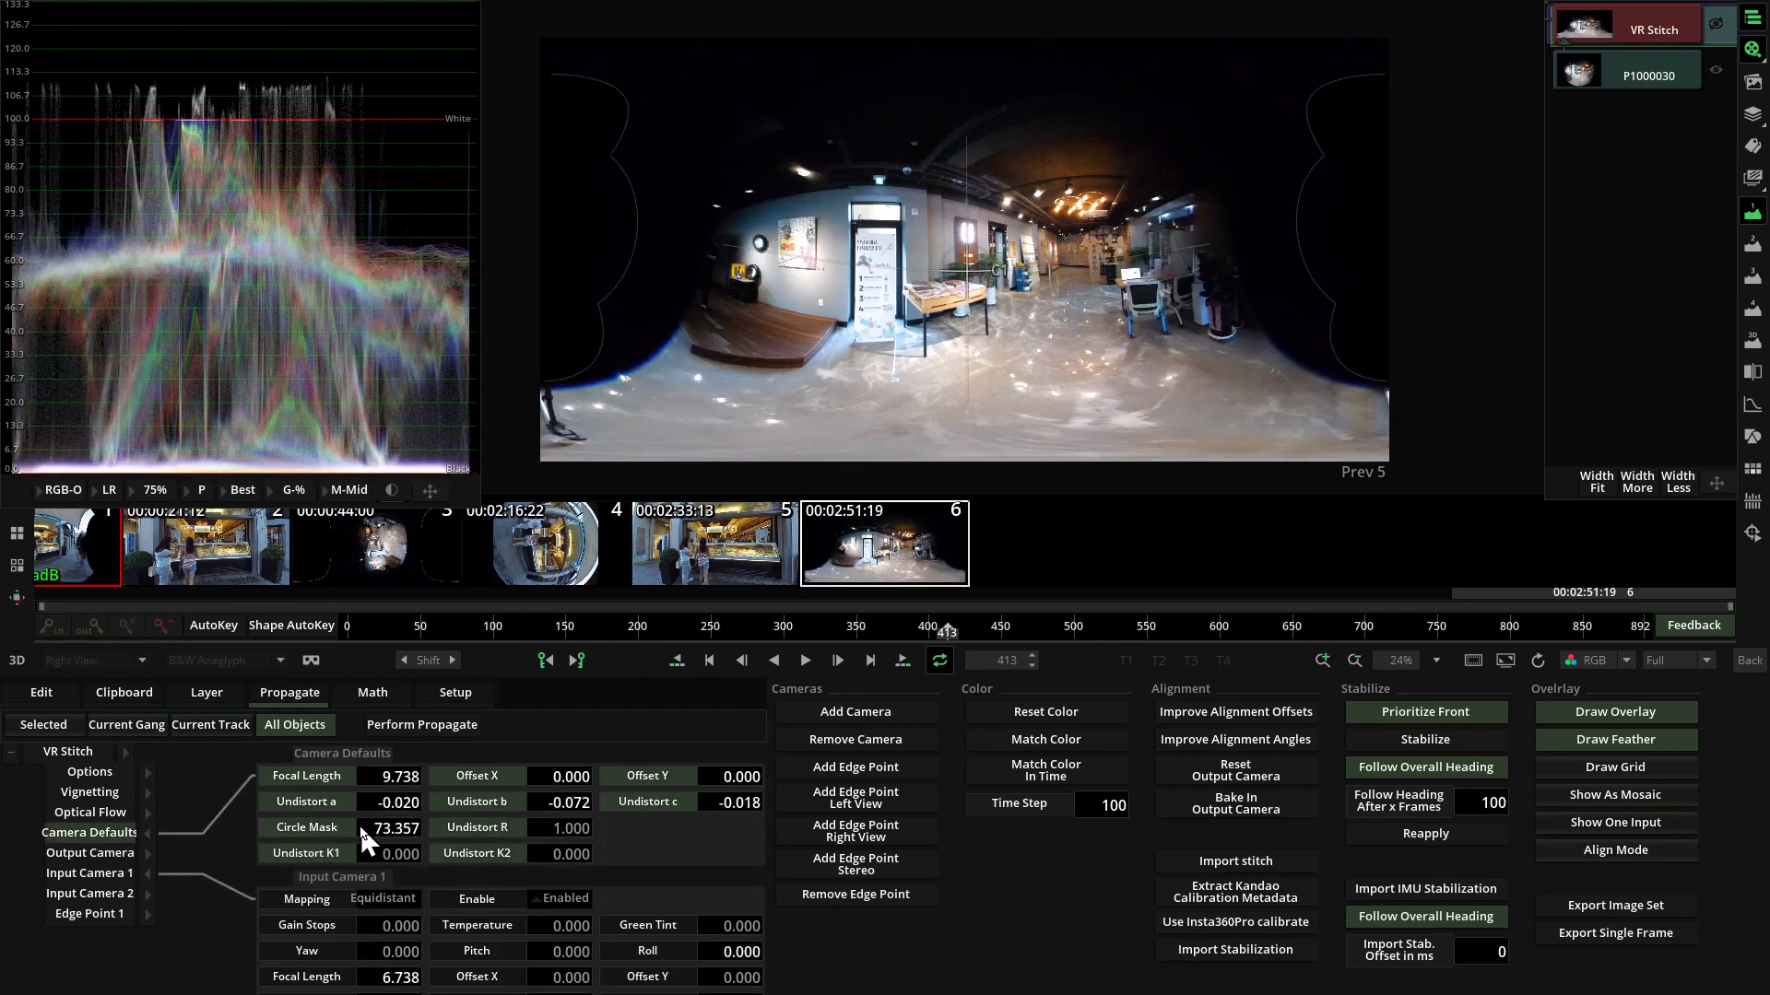
drag(366, 823, 89, 828)
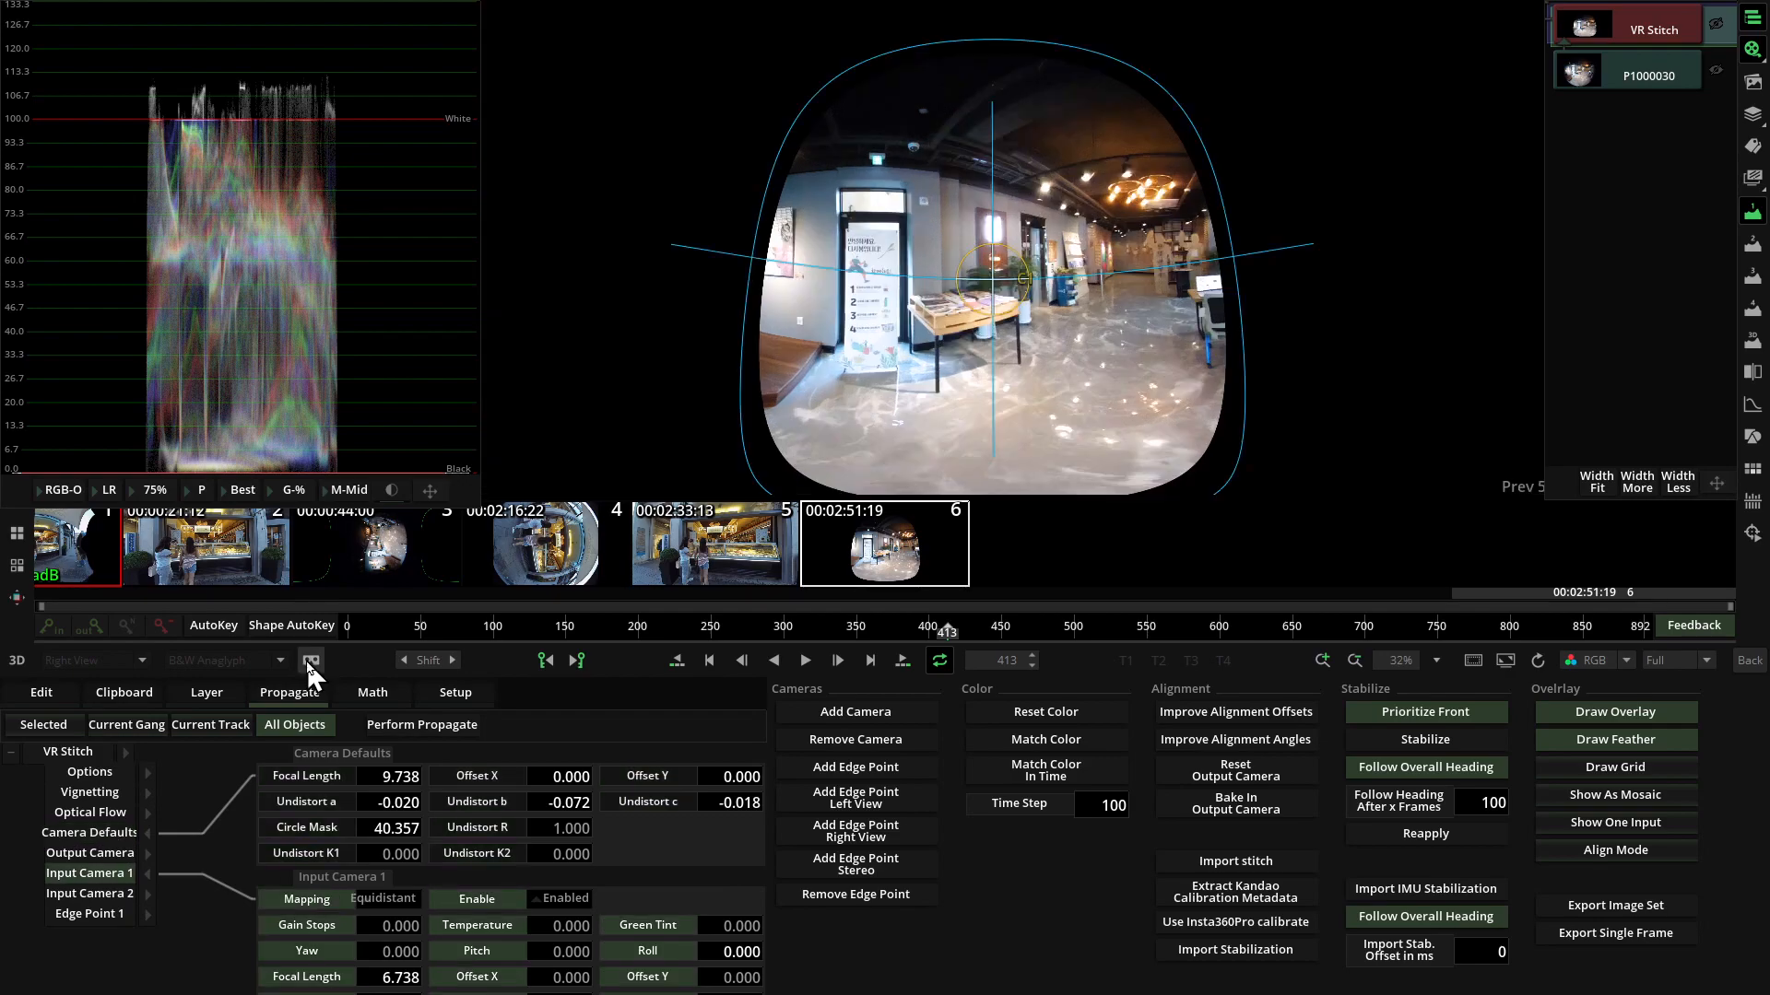
Look around the stitched interior in the VR viewer, panning across the entrance and book table, and leave the viewer.
click(310, 661)
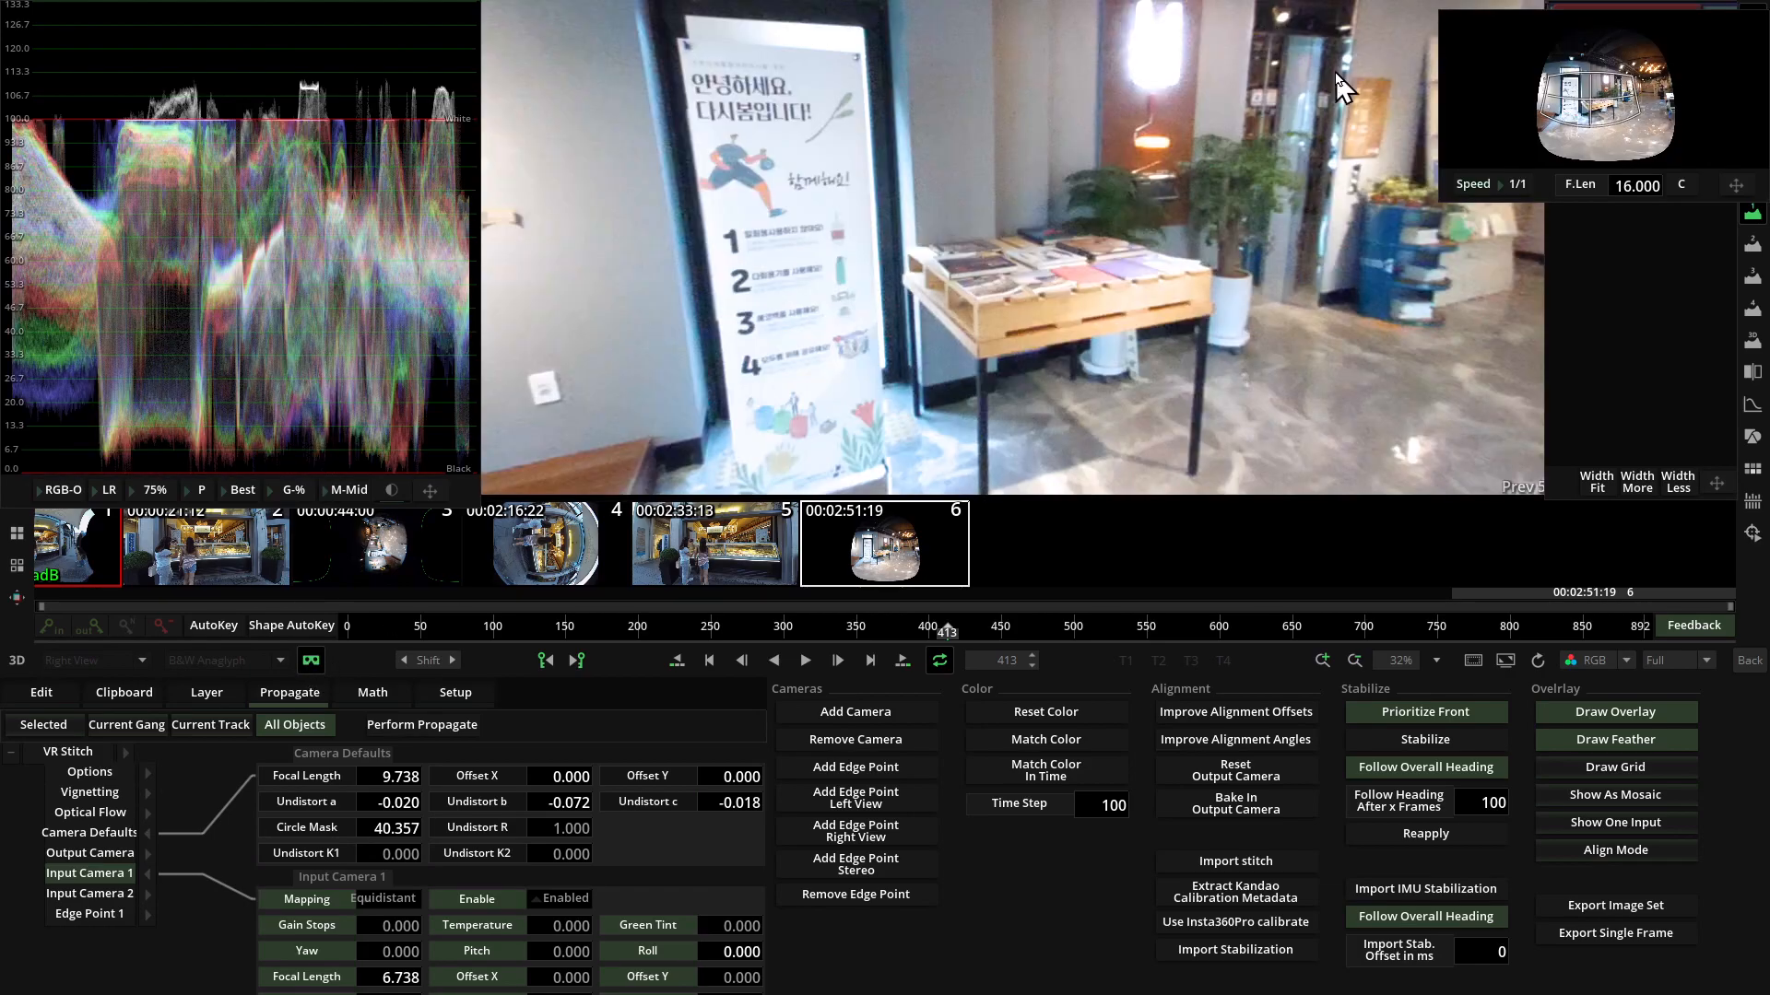
drag(1602, 98, 1457, 83)
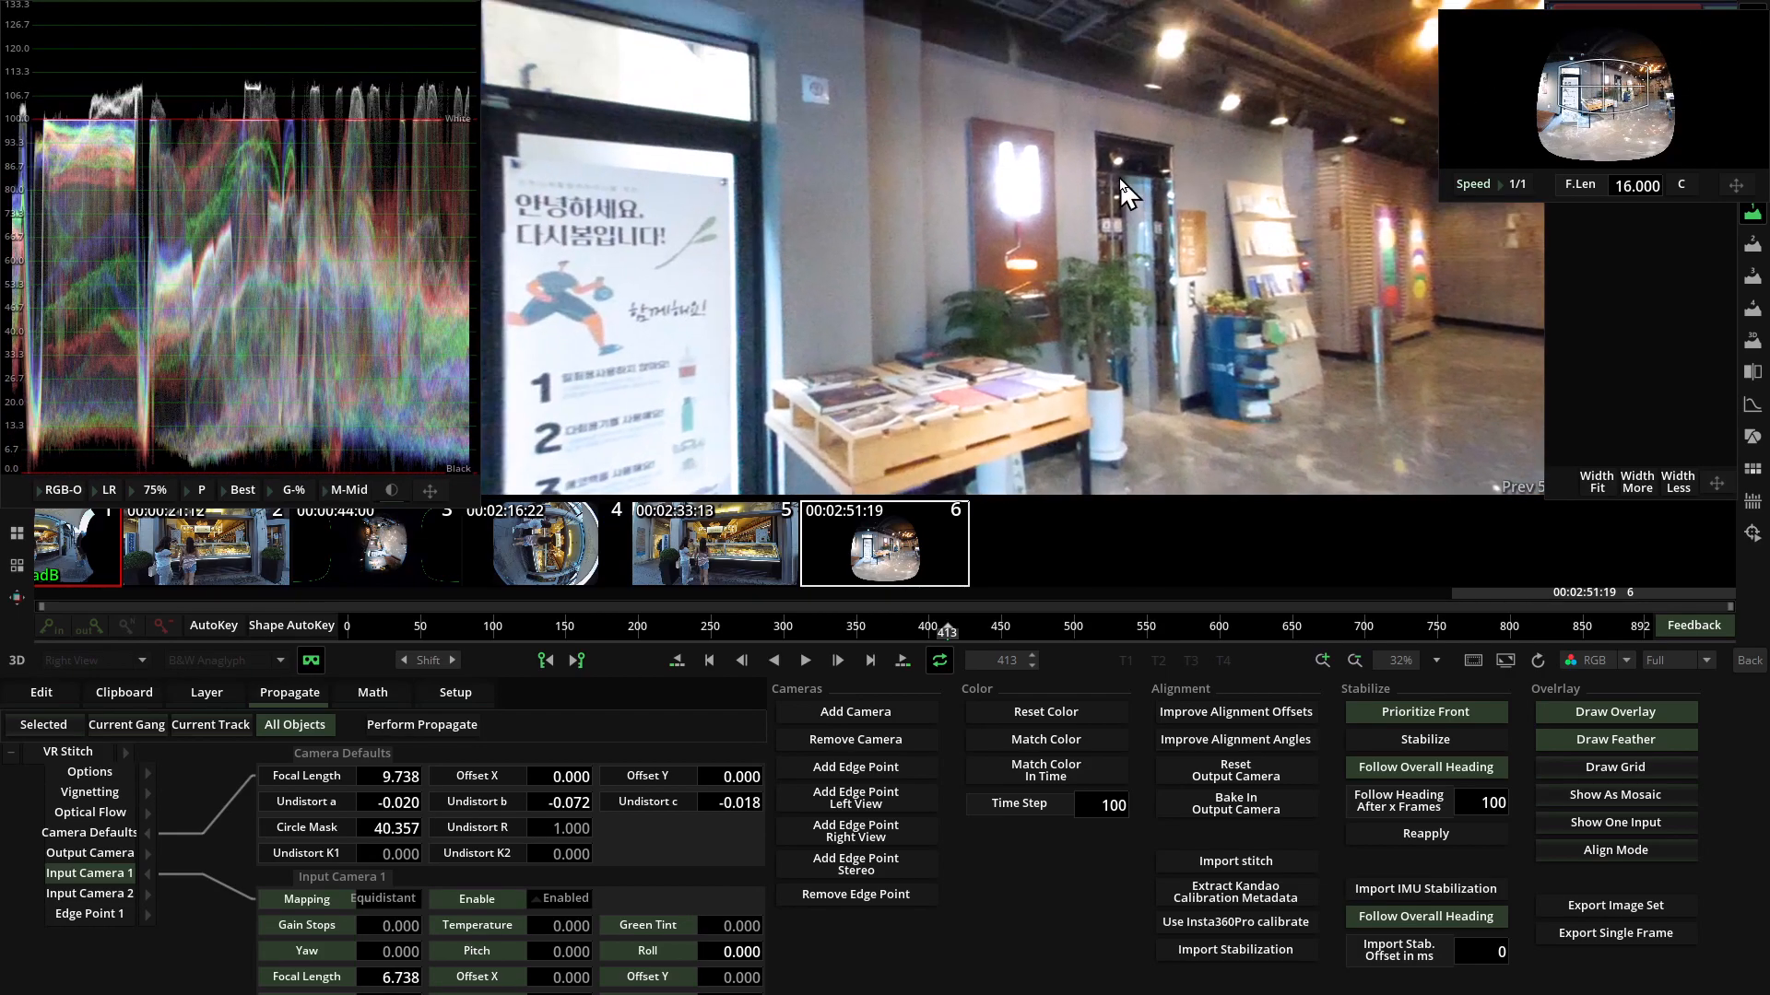
drag(1604, 110, 1640, 81)
click(310, 661)
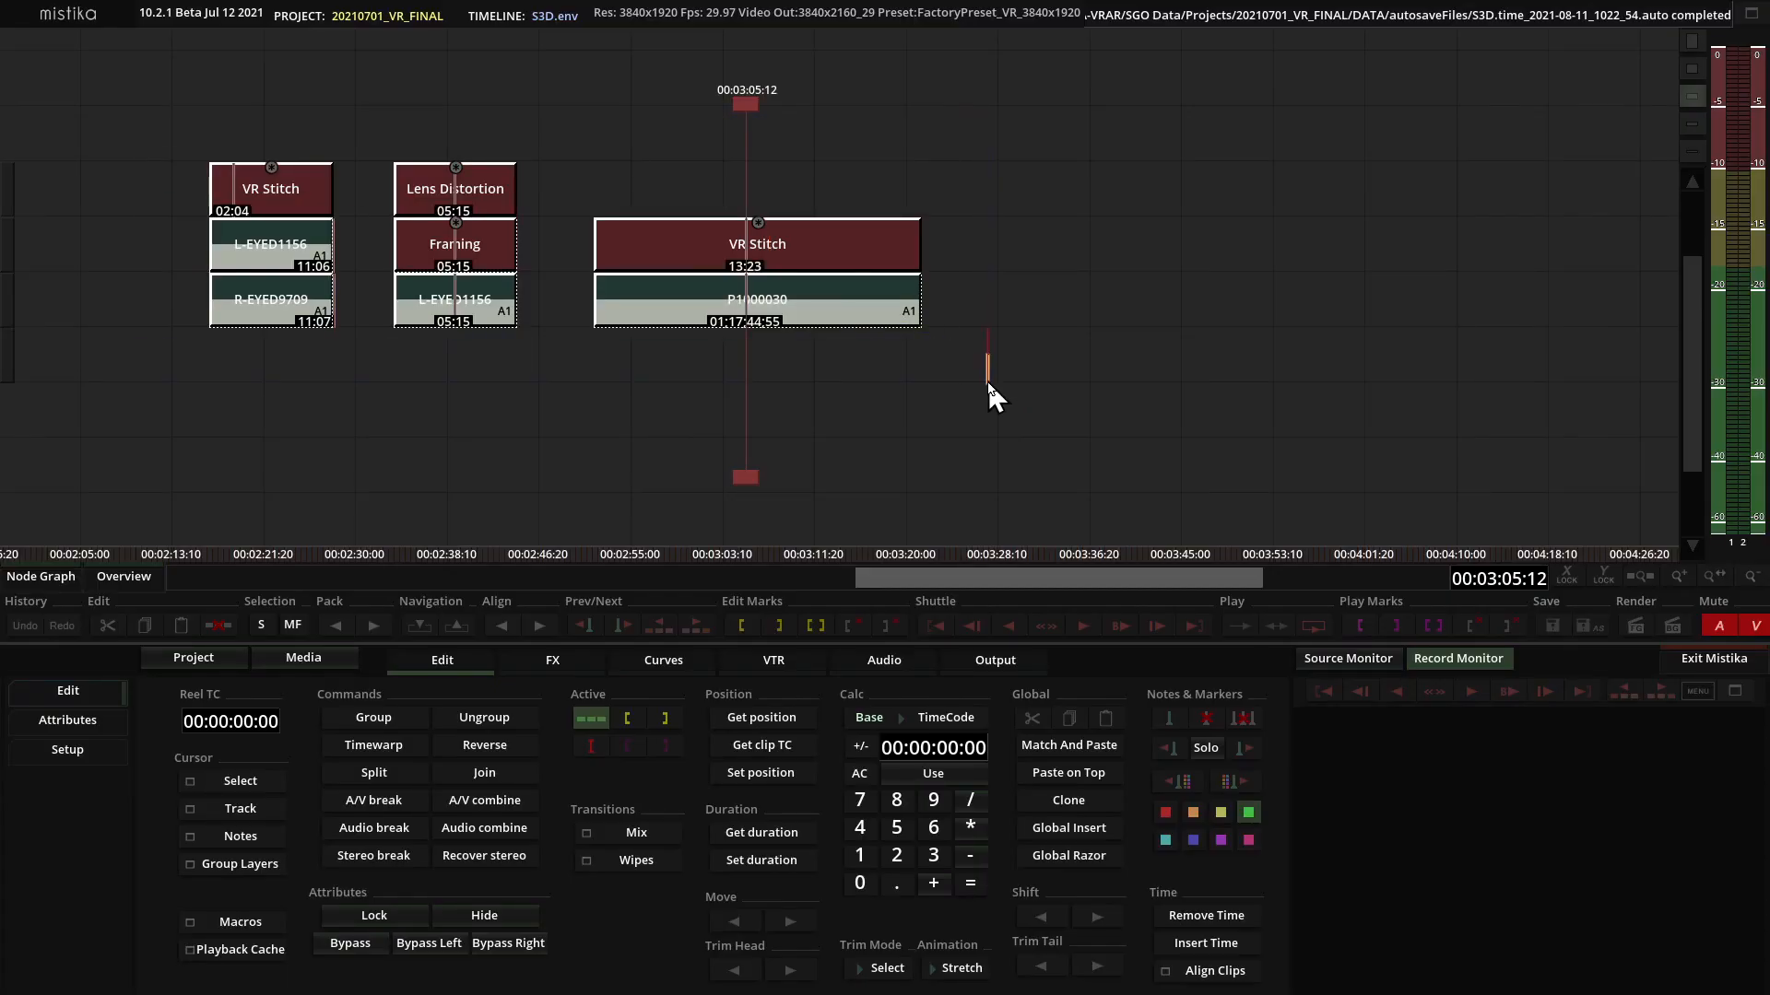